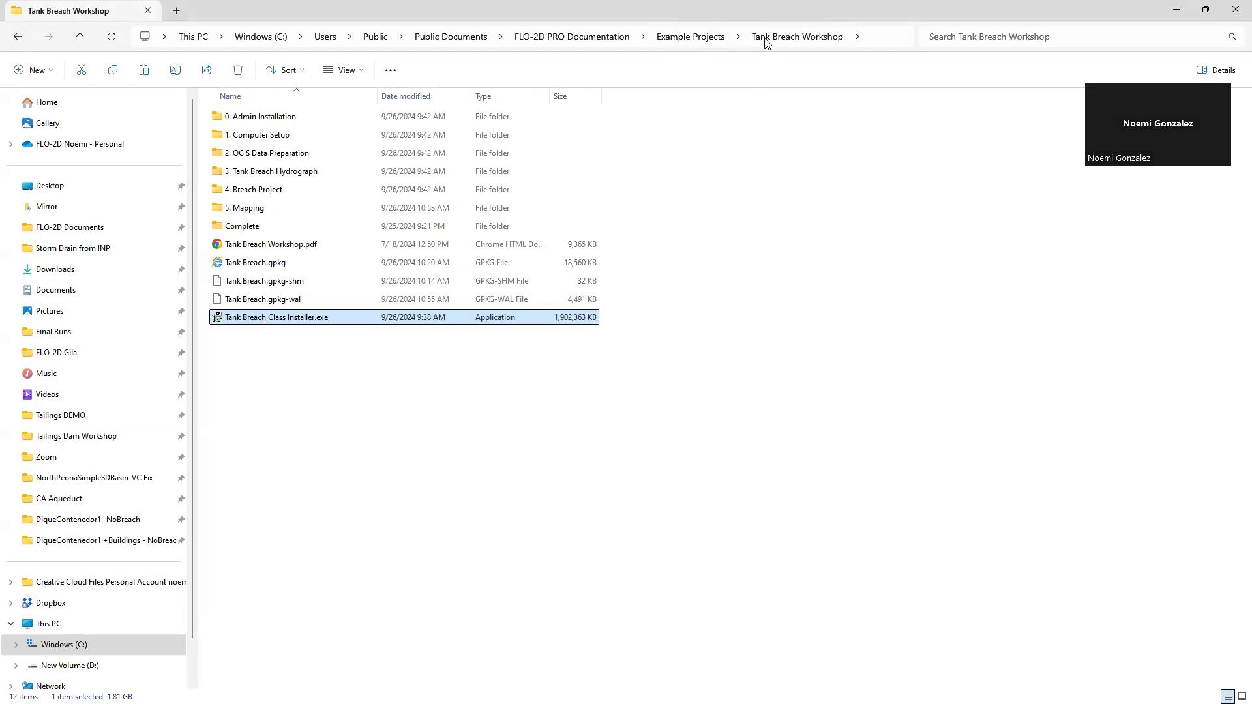
Step: Examine the setup files in the 0. Admin Installation folder of the Tank Breach Workshop project, and return to the workshop folder
left_click(707, 38)
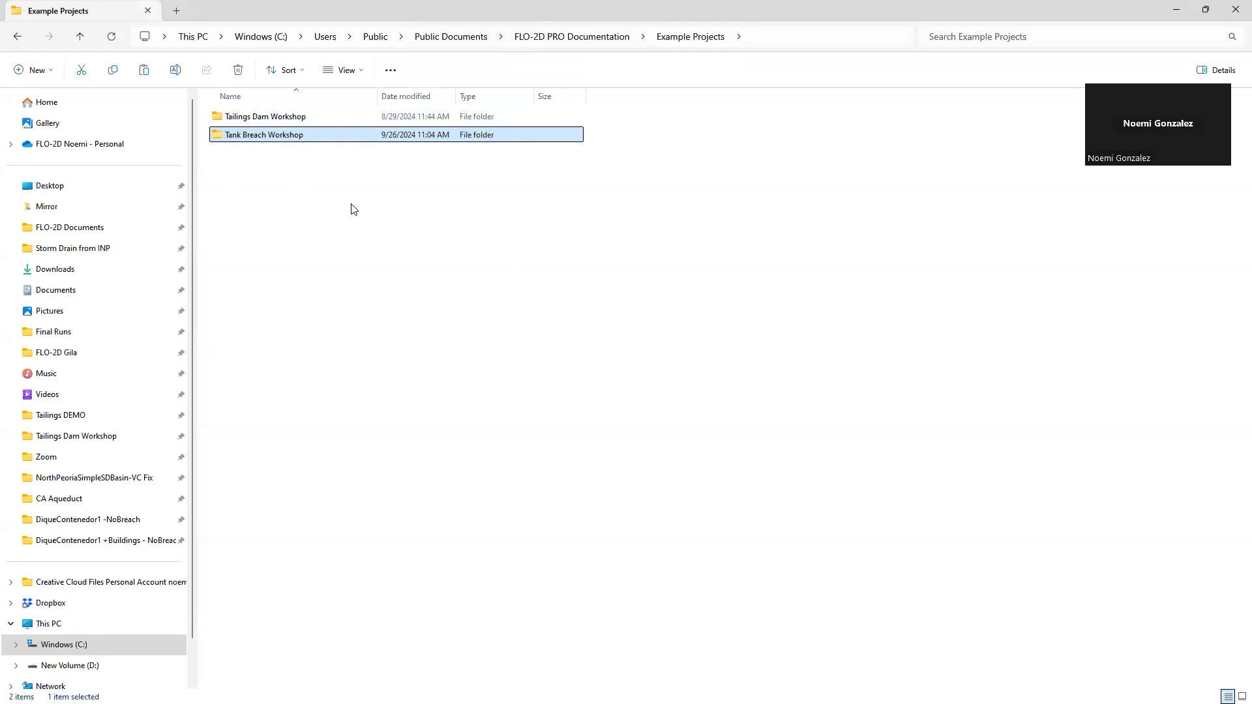
double_click(311, 138)
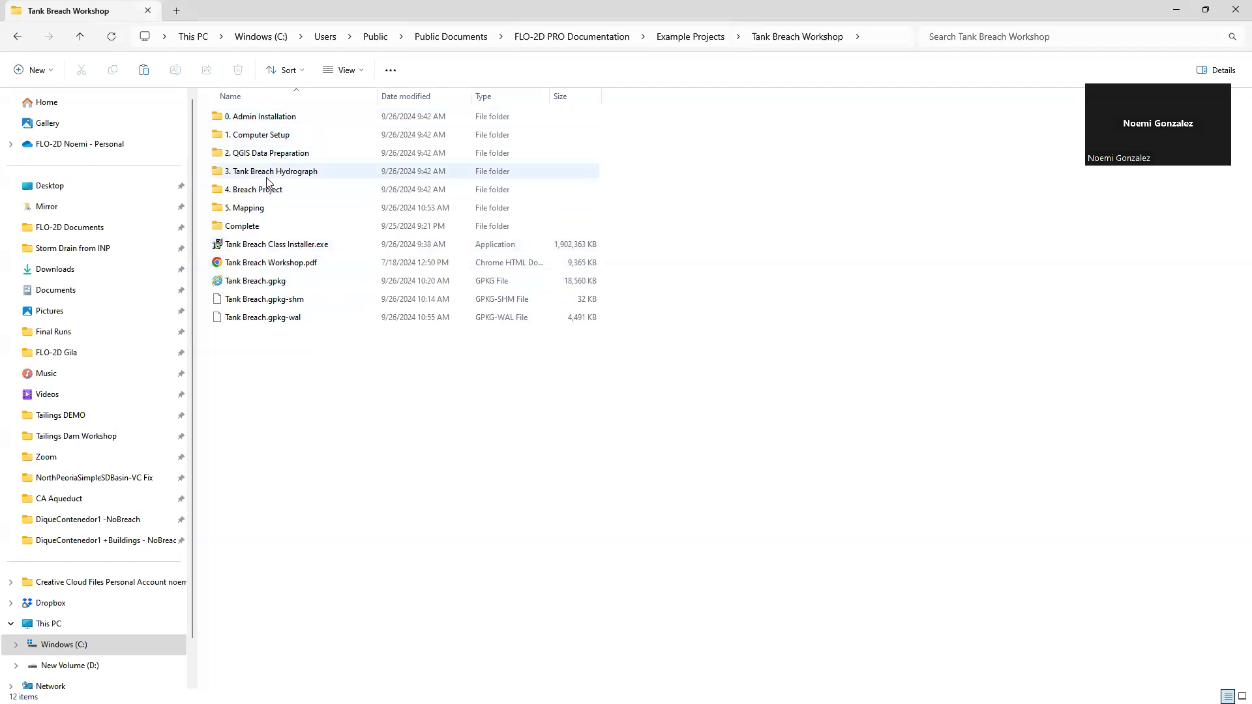
double_click(260, 117)
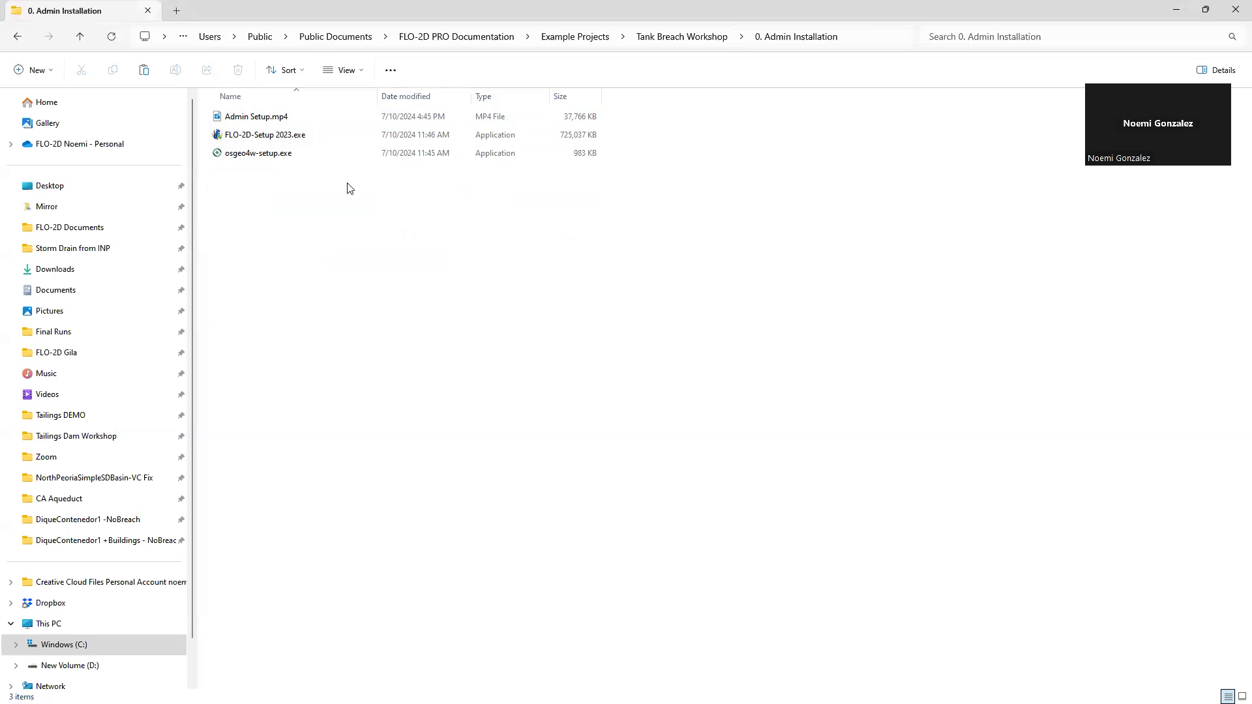
left_click(303, 122)
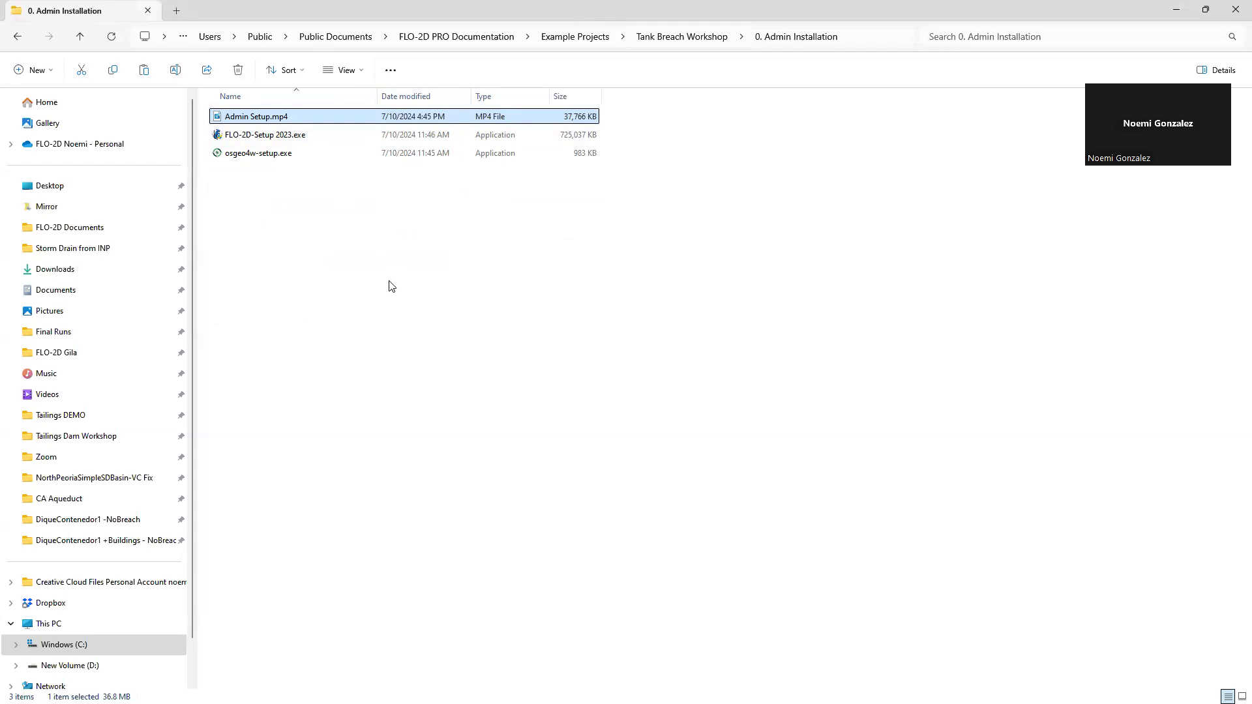
left_click(673, 40)
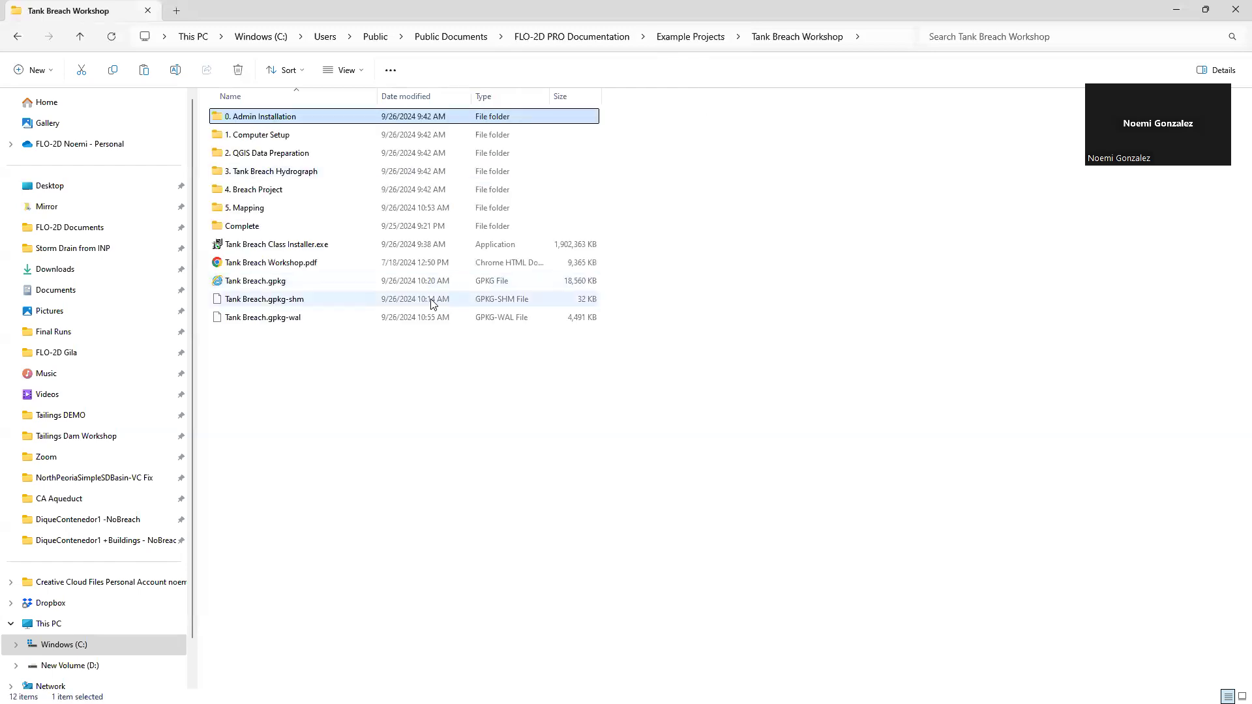
Step: Review the 1. Computer Setup folder, including FLO-2D Gila.zip and Connect 3dep server.mp4, and return to the workshop folder
double_click(292, 134)
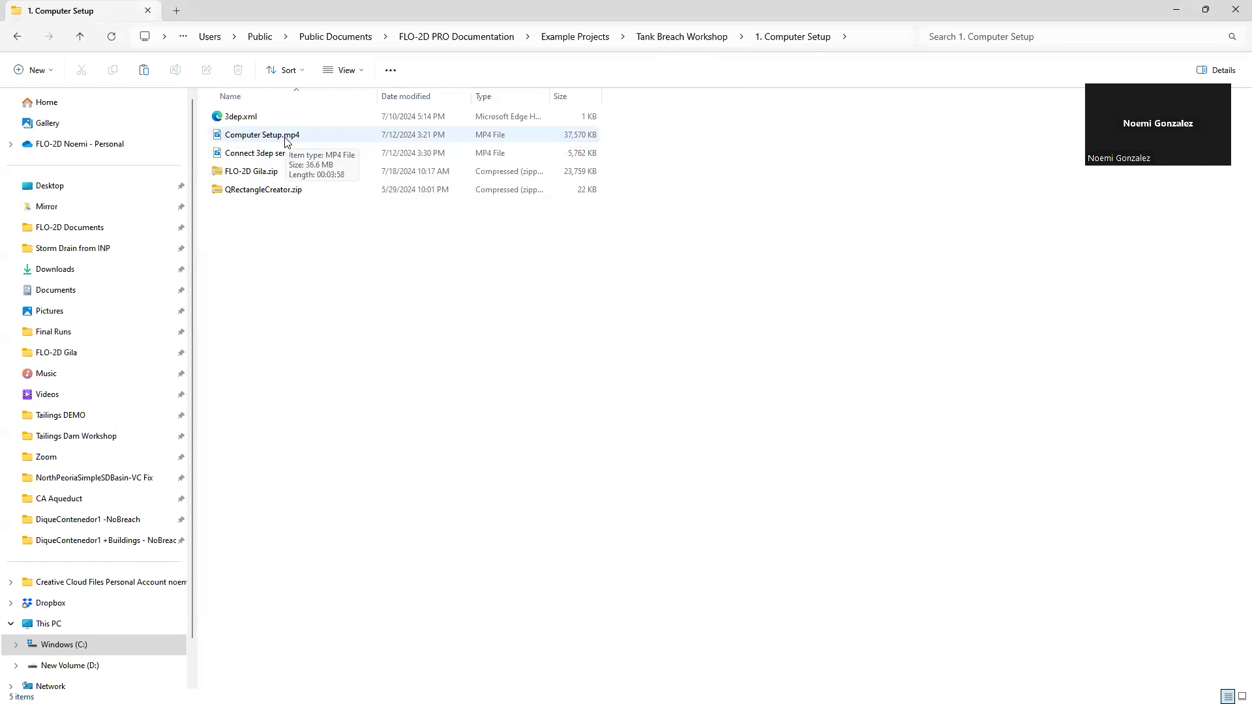
left_click(266, 176)
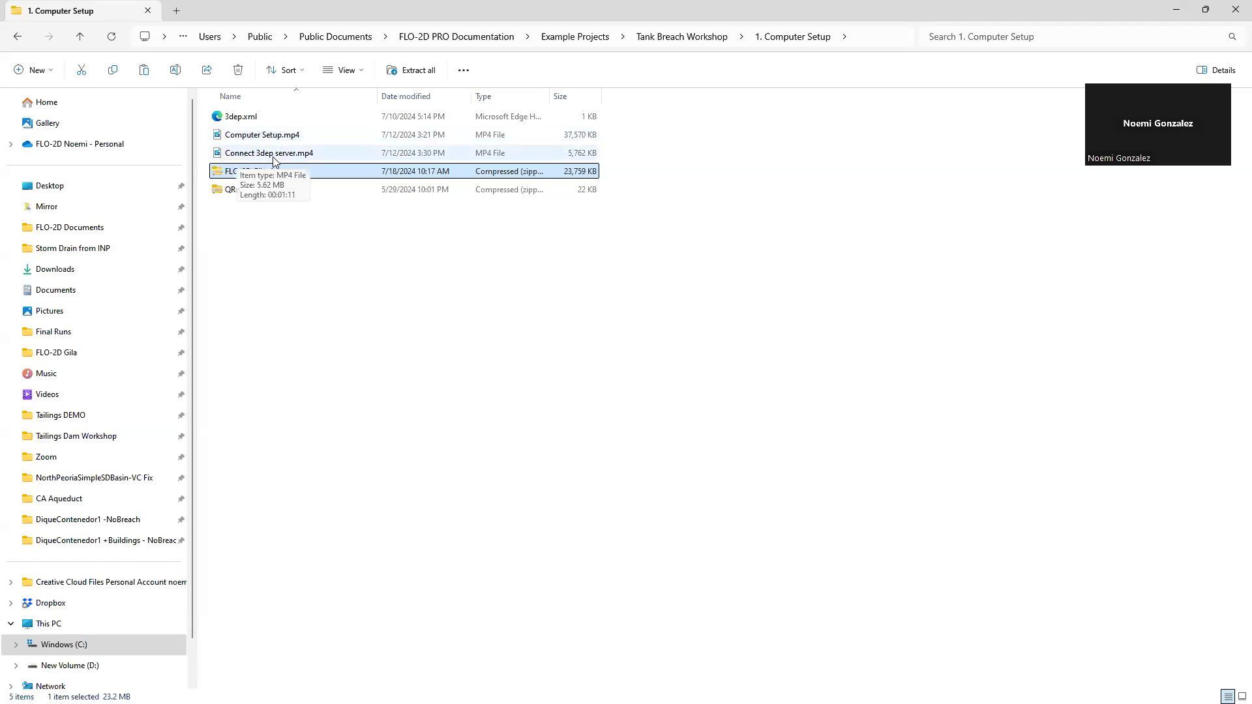
double_click(314, 155)
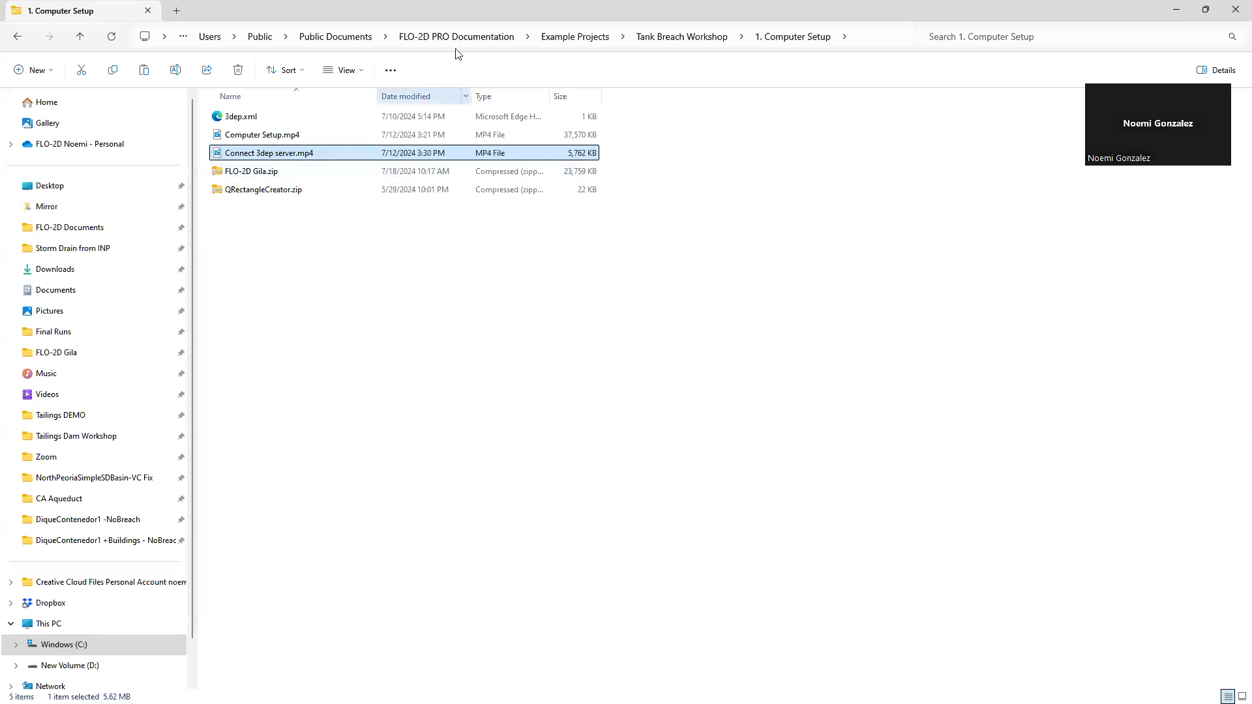
left_click(707, 37)
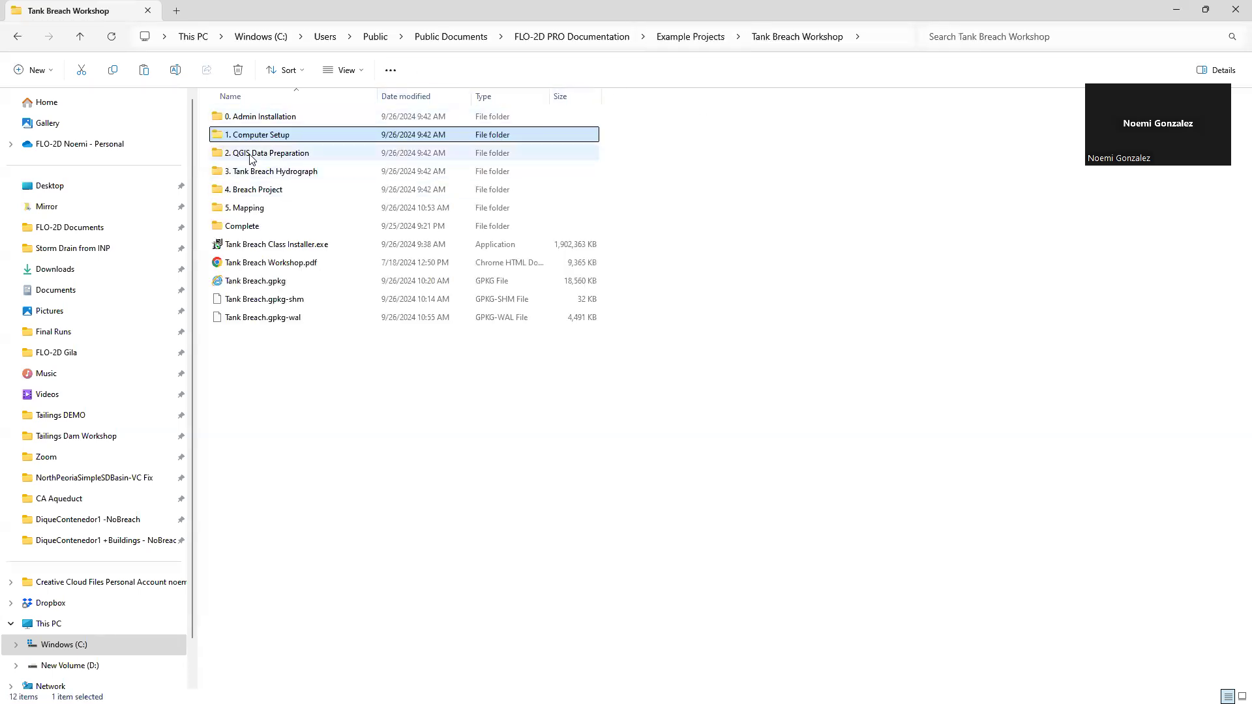
Step: Review the 2. QGIS Data Preparation folder and the LAZ file in its data subfolder, and return to the workshop folder
double_click(251, 152)
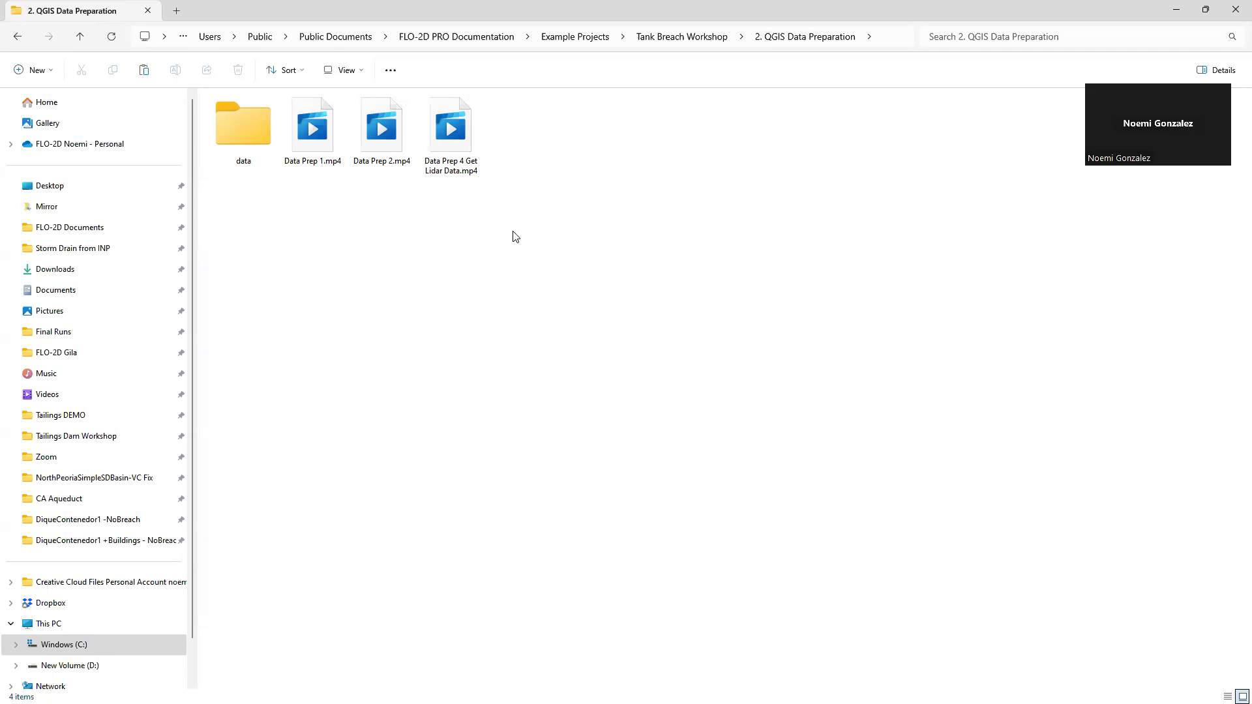
double_click(266, 135)
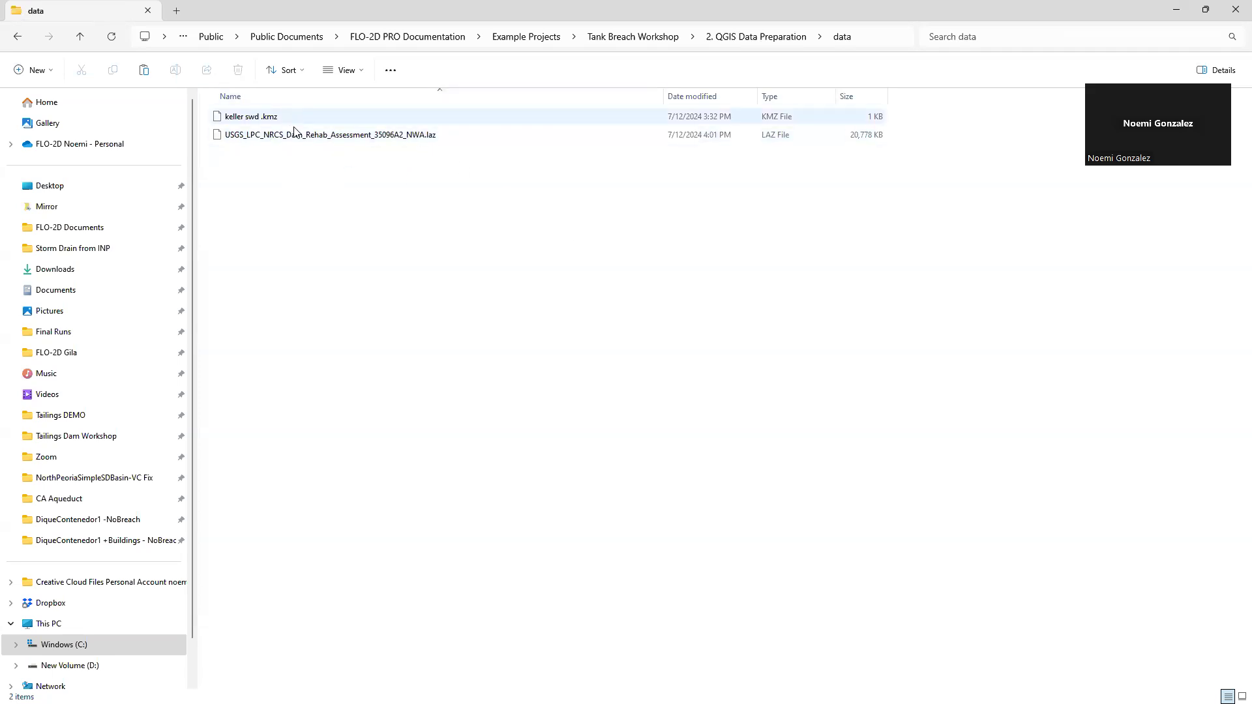
left_click(398, 135)
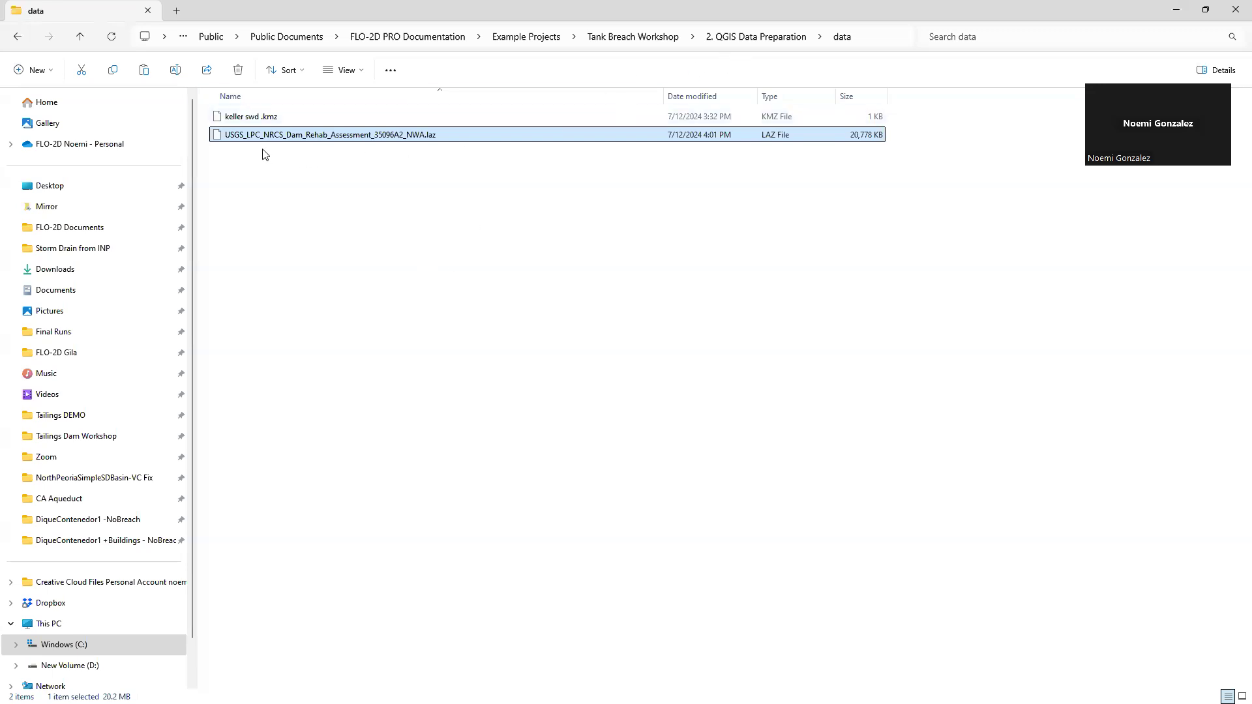
left_click(736, 39)
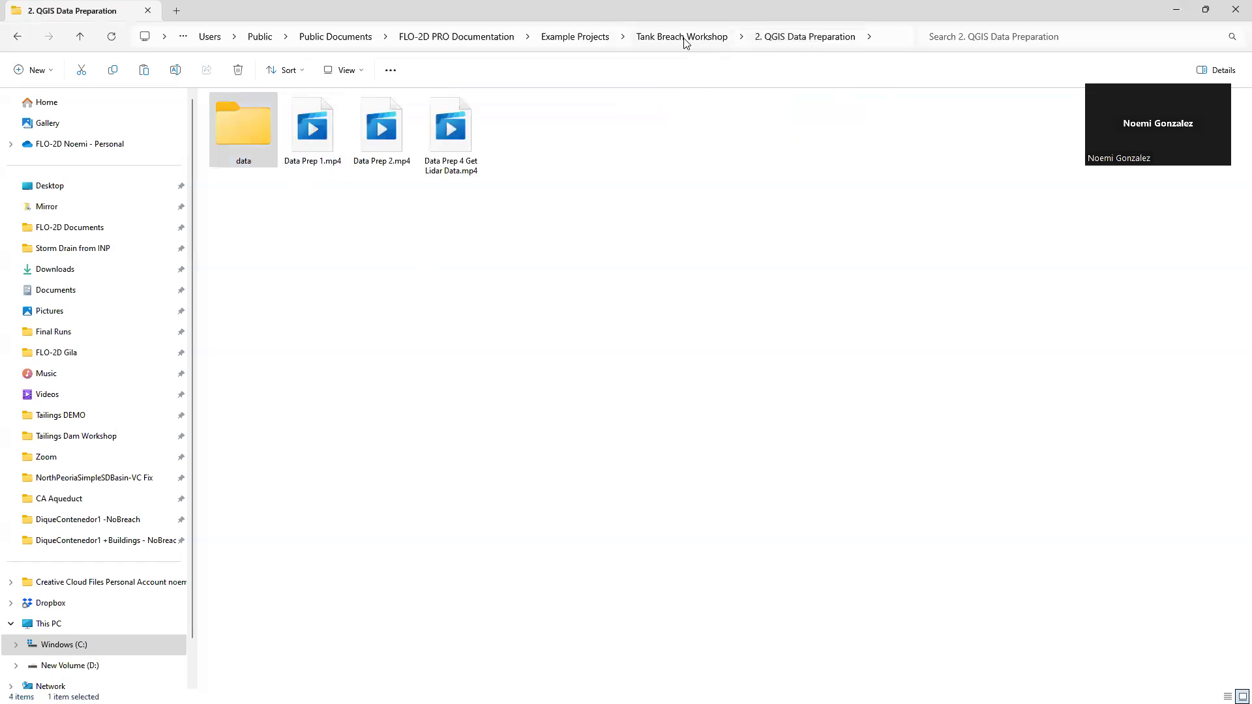
left_click(688, 38)
Step: Review the 3. Tank Breach Hydrograph folder and its data subfolder, and return to the workshop folder
double_click(309, 171)
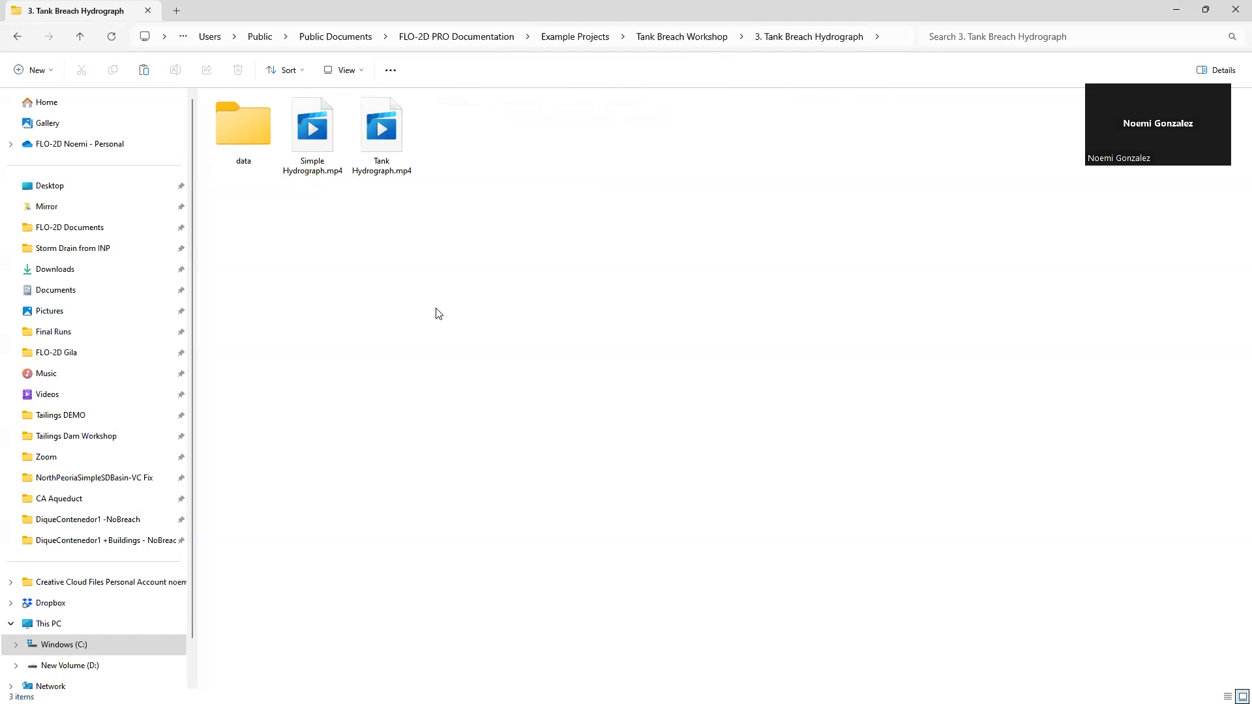
double_click(252, 139)
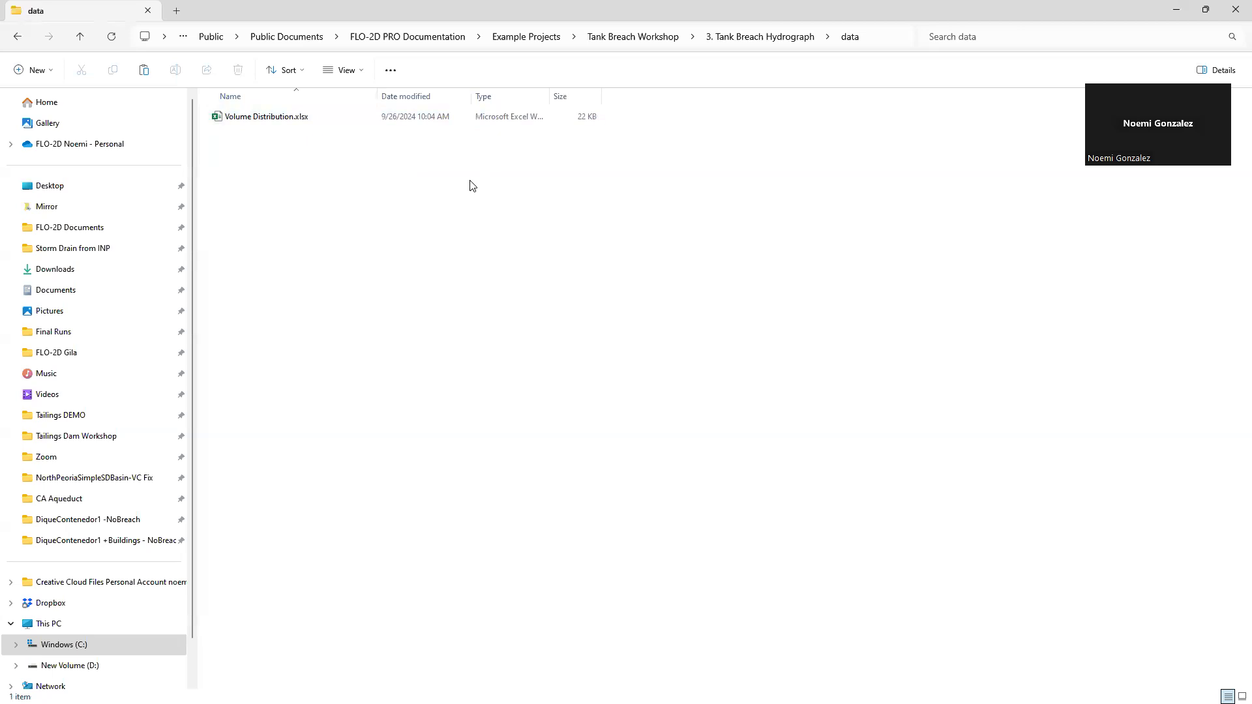
left_click(775, 40)
left_click(688, 39)
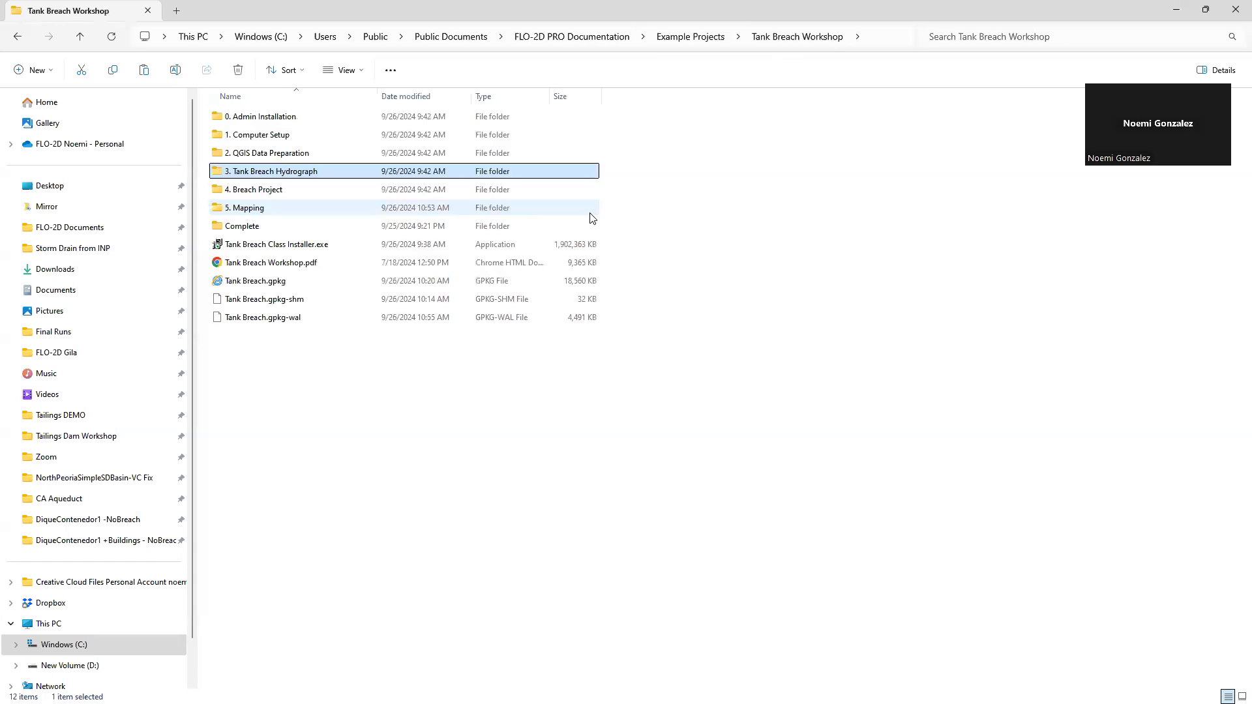
Step: Review the 4. Breach Project folder and its Project Mapping subfolder, and return to the workshop folder
double_click(247, 189)
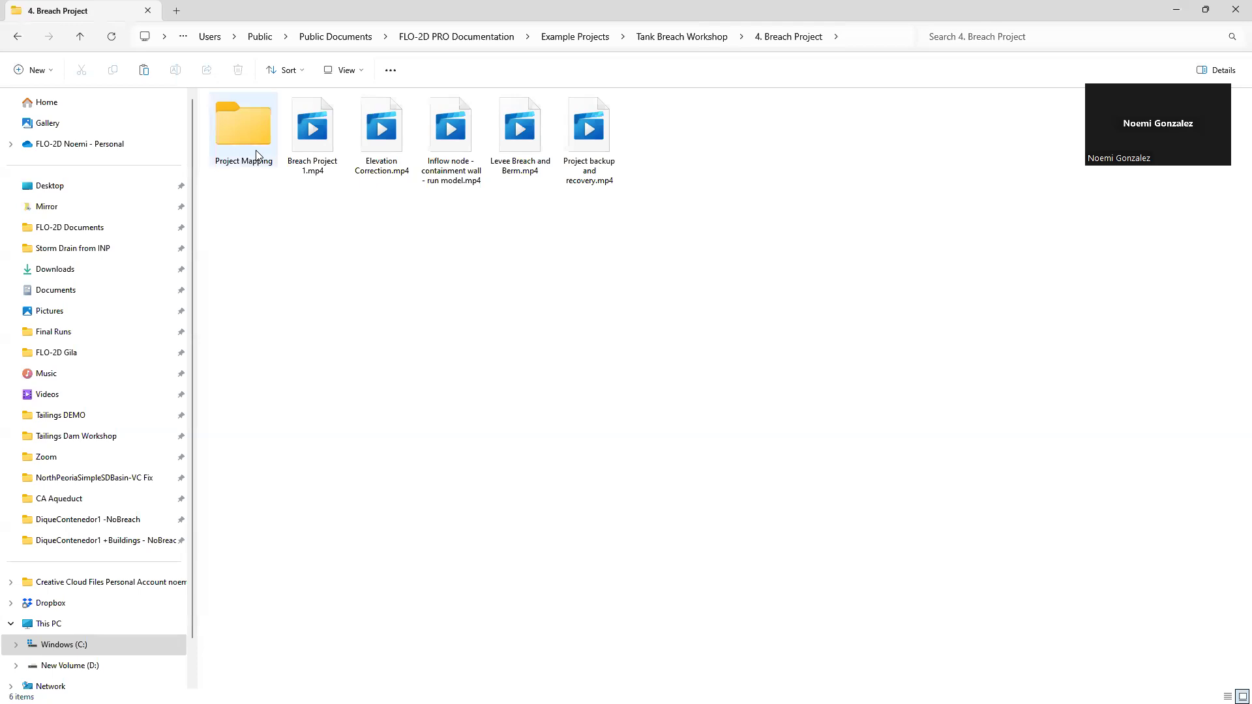
mouse_move(256, 156)
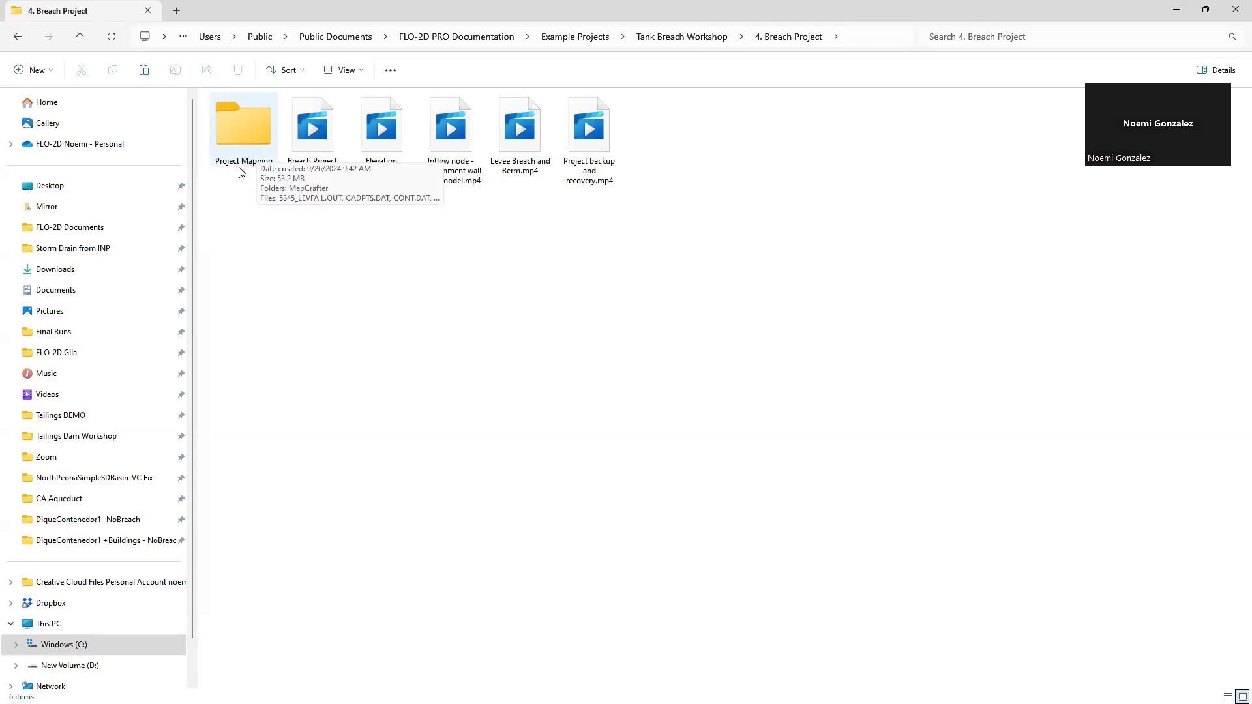
double_click(246, 120)
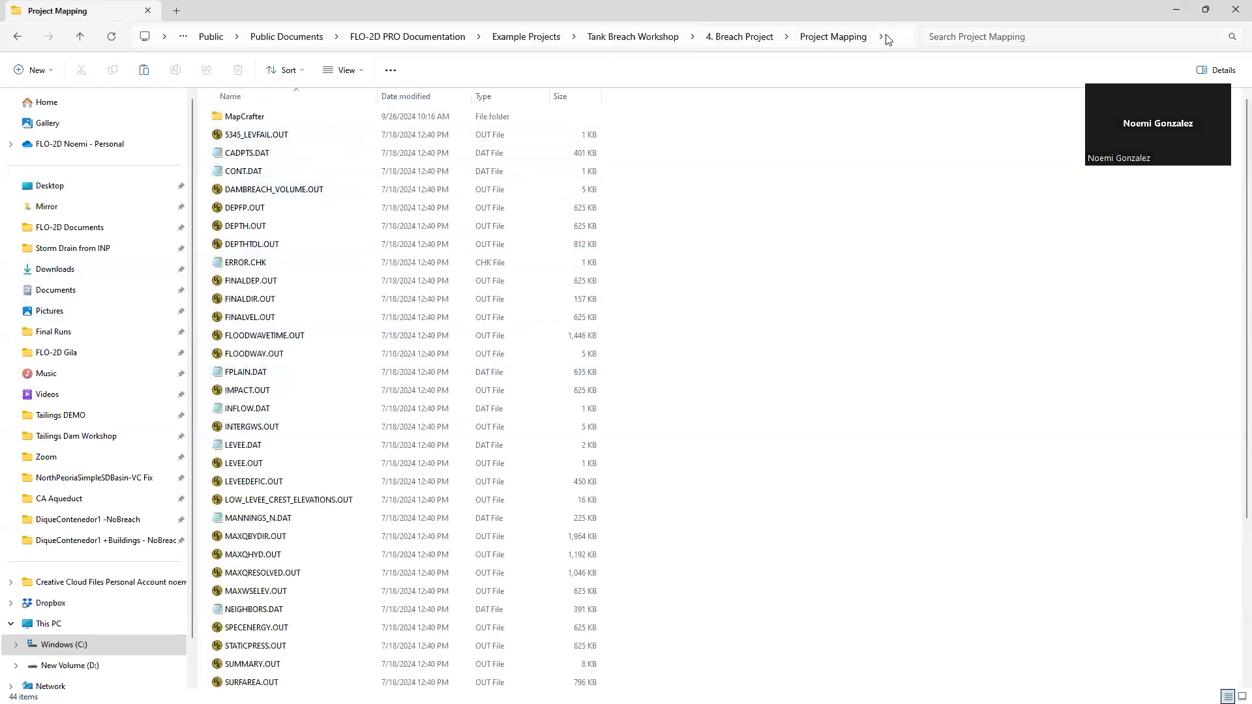
left_click(749, 41)
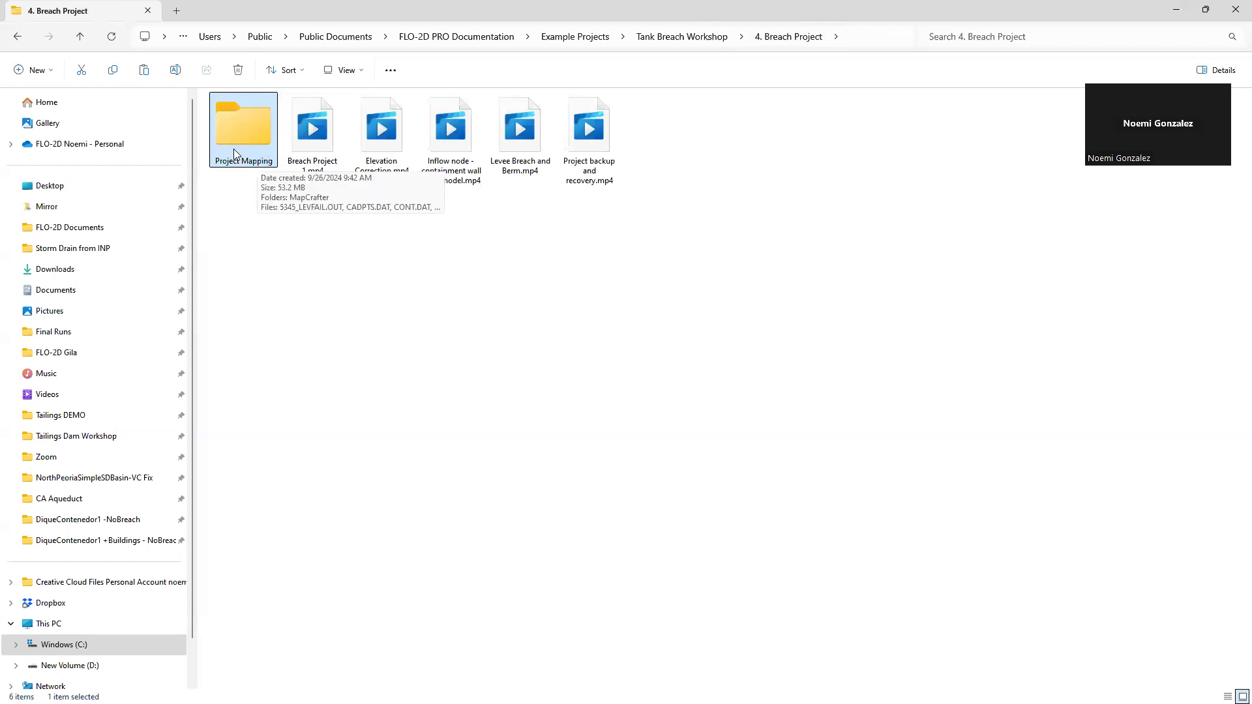
left_click(696, 39)
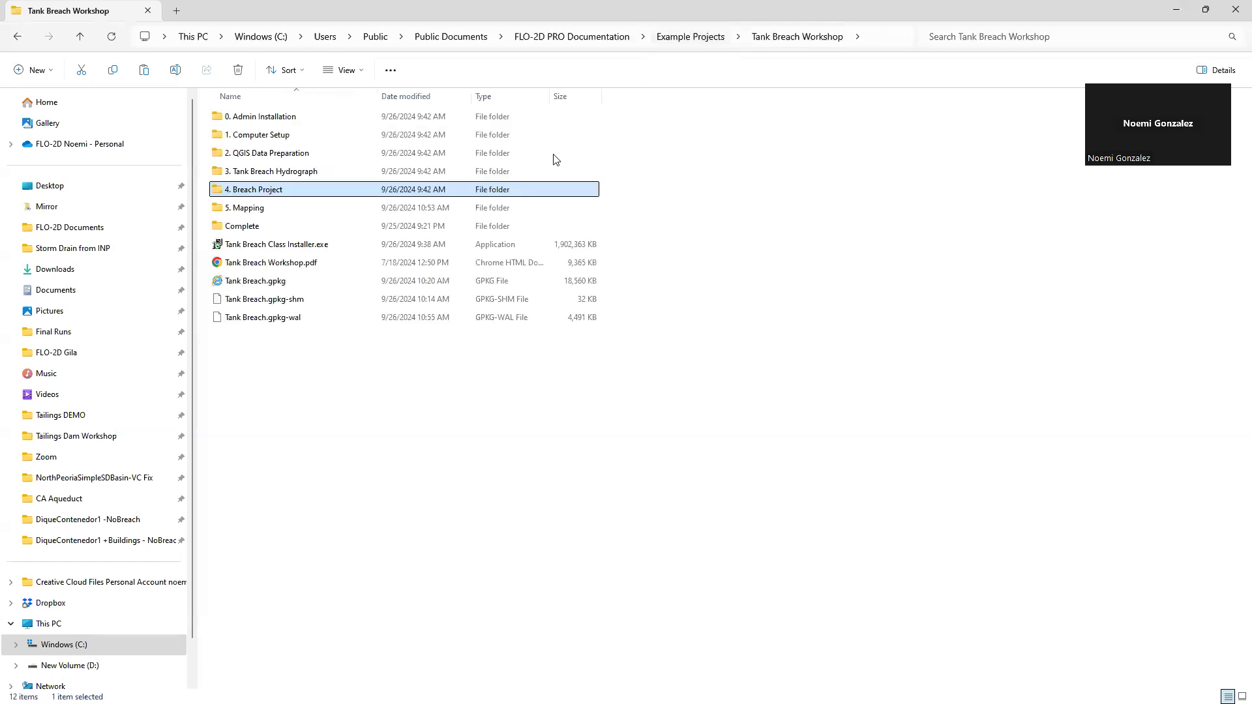
Step: Review the 5. Mapping folder with its name column widened to show full folder names, and return to the workshop folder
double_click(285, 210)
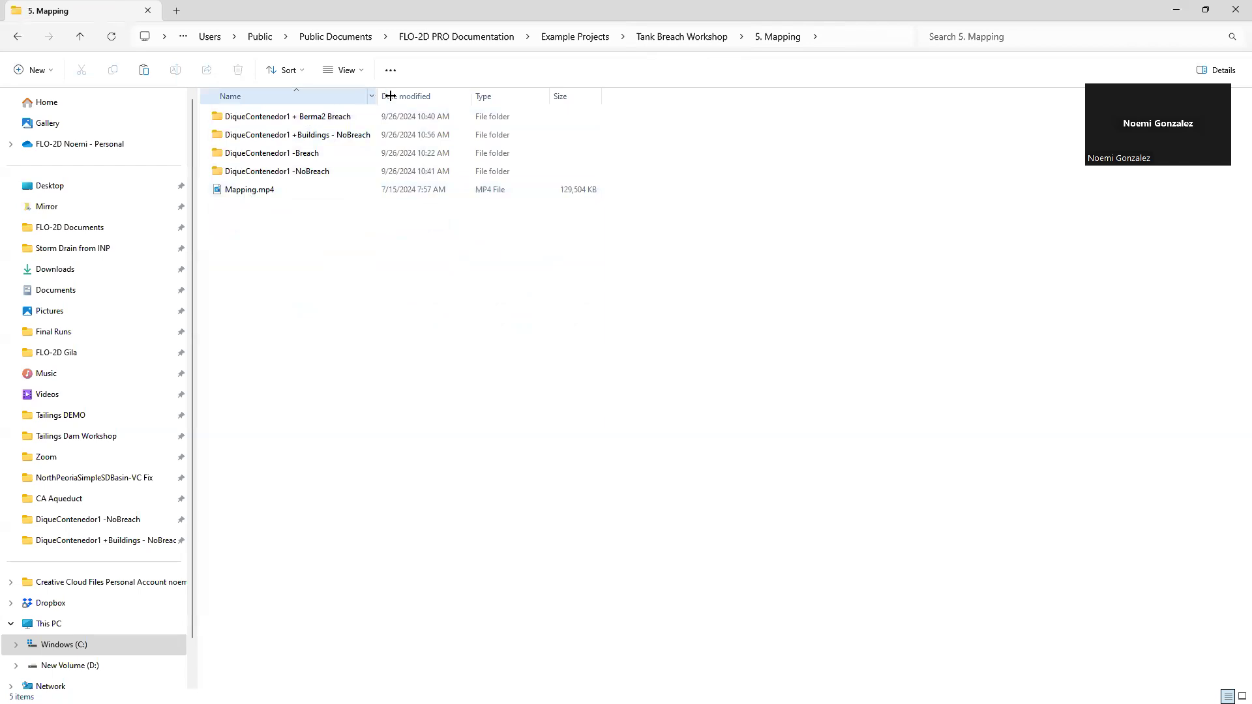
left_click_drag(390, 96, 502, 96)
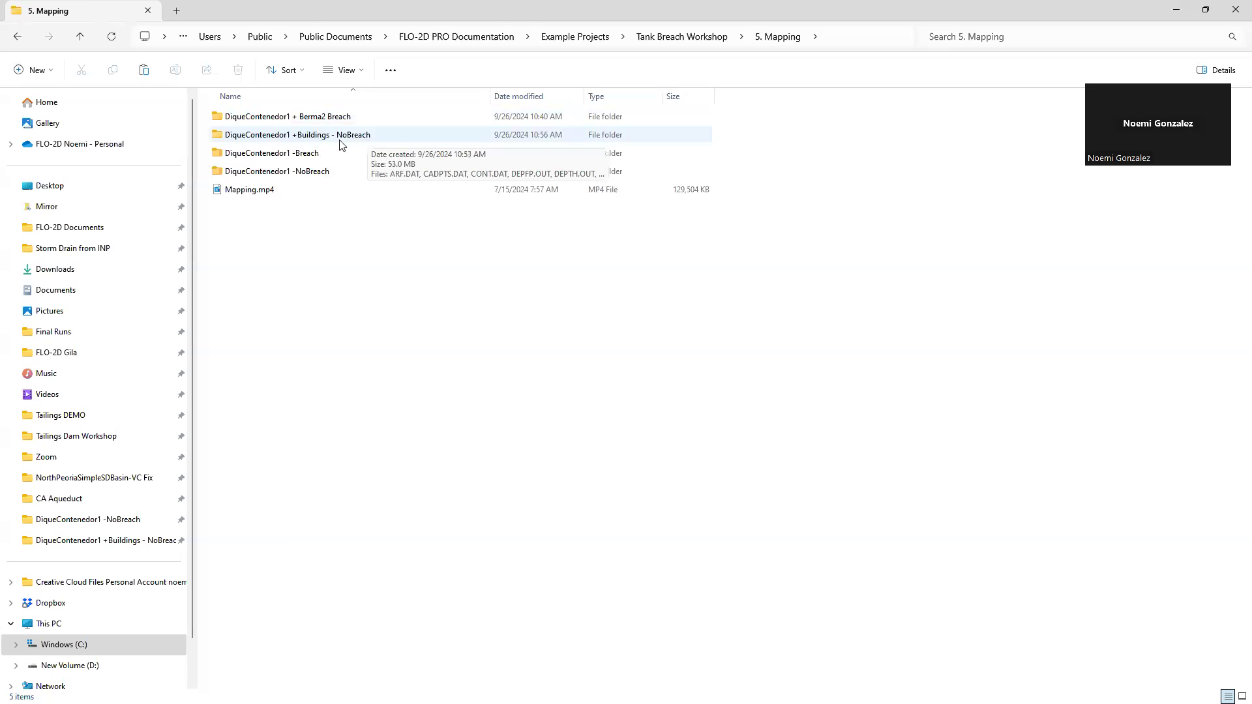
left_click(698, 38)
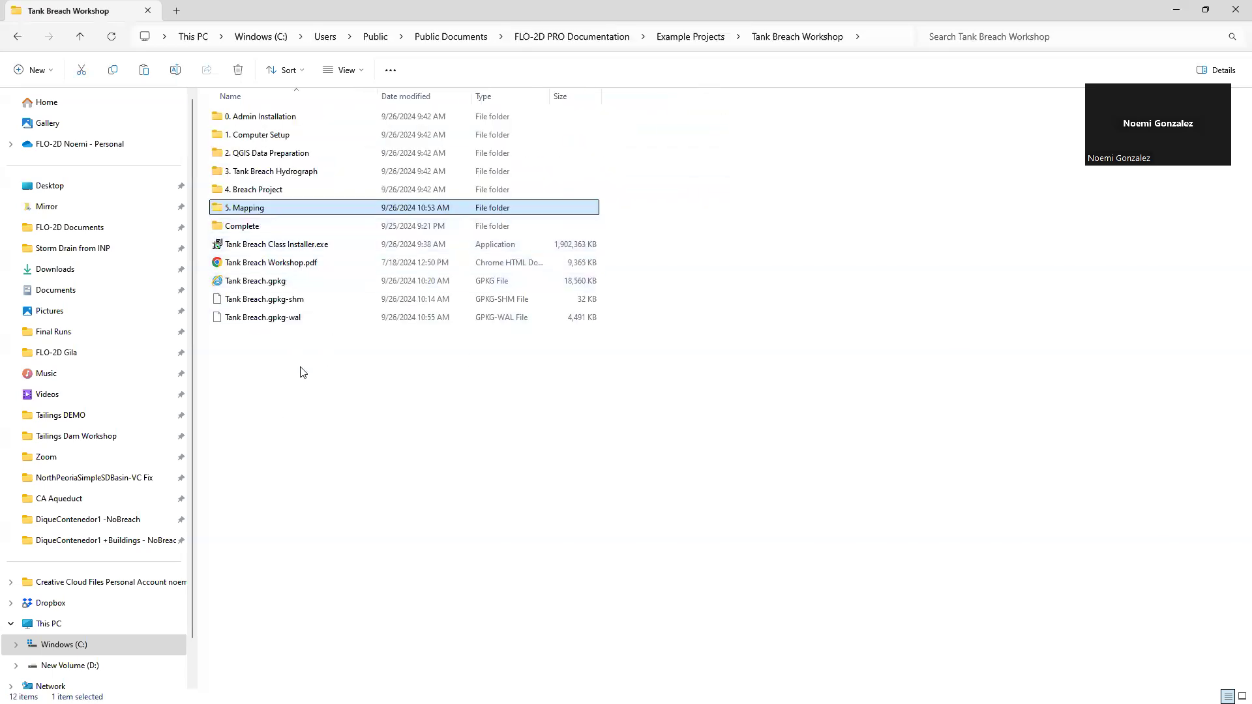
Step: Try to load Tank Breach.gpkg from the workshop folder into a reduced QGIS window beside the file list
left_click(264, 281)
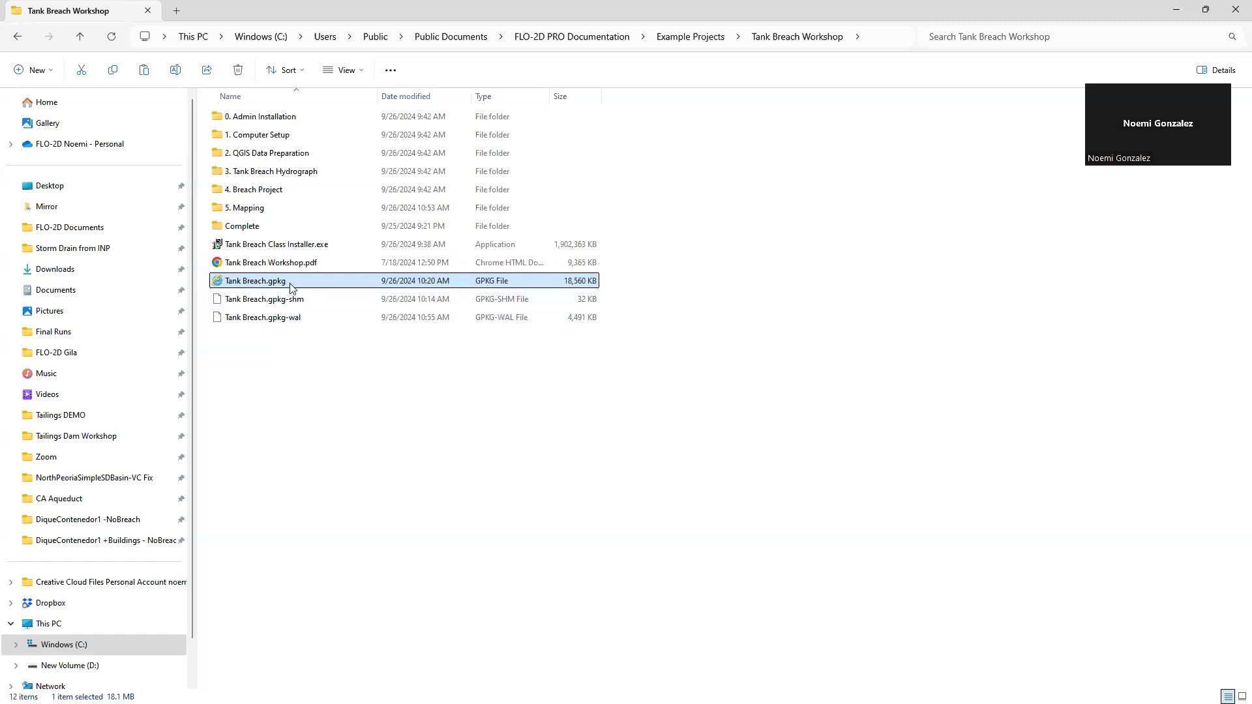
mouse_move(577, 703)
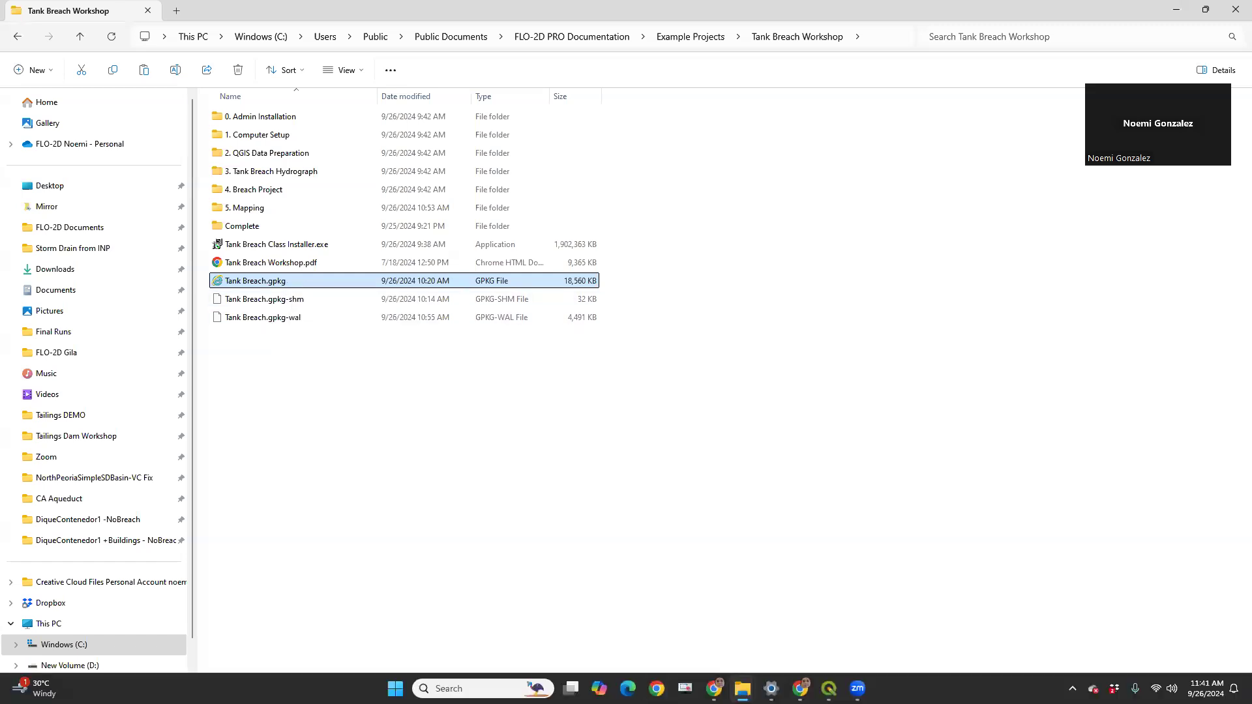
left_click(829, 688)
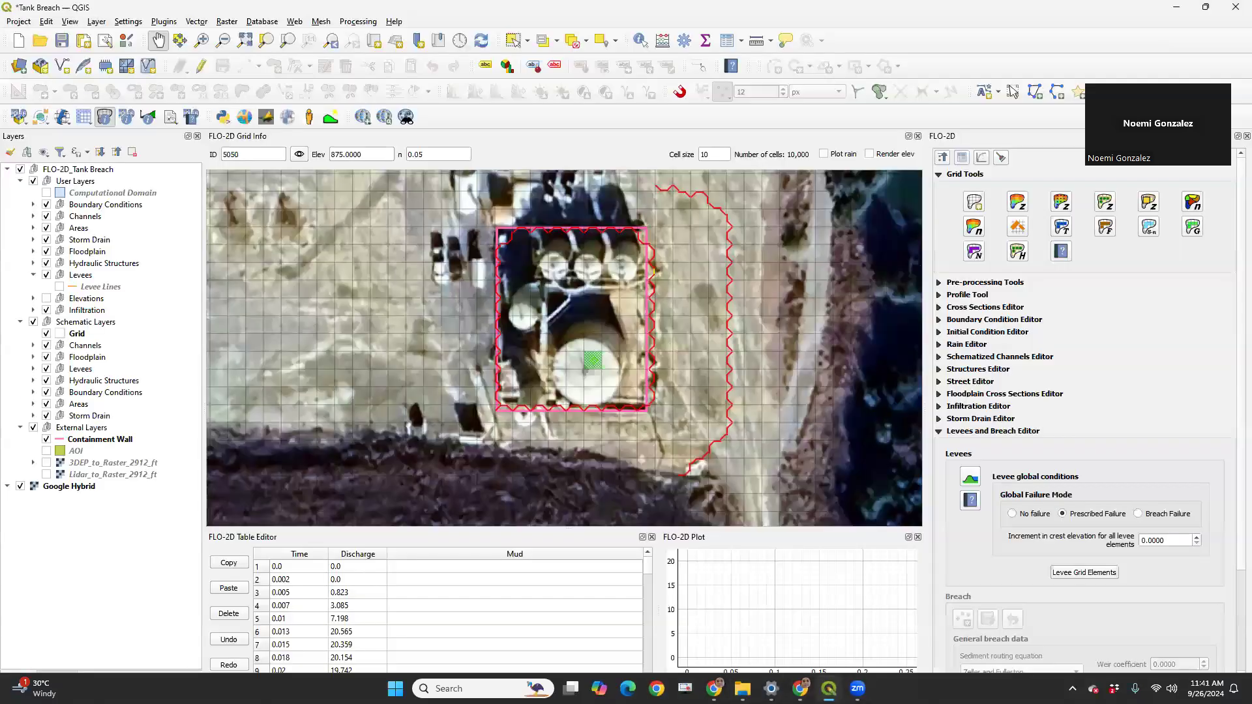
double_click(904, 15)
left_click(287, 281)
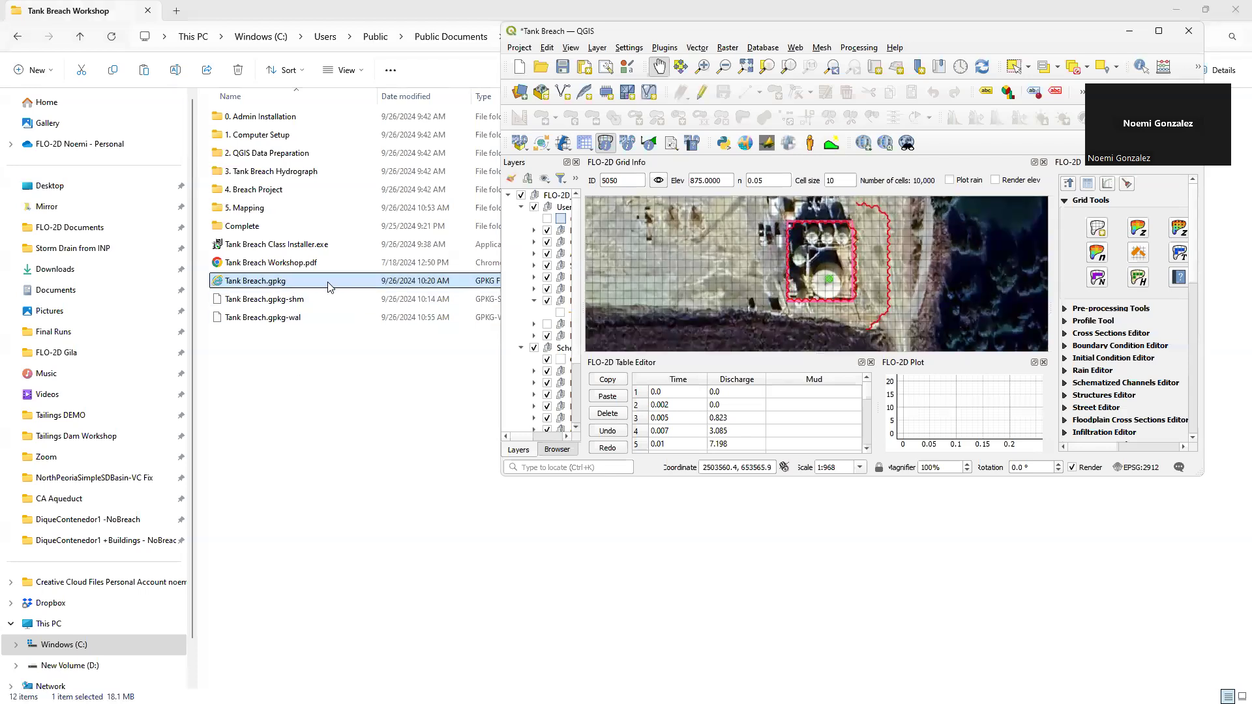
left_click_drag(309, 285, 696, 286)
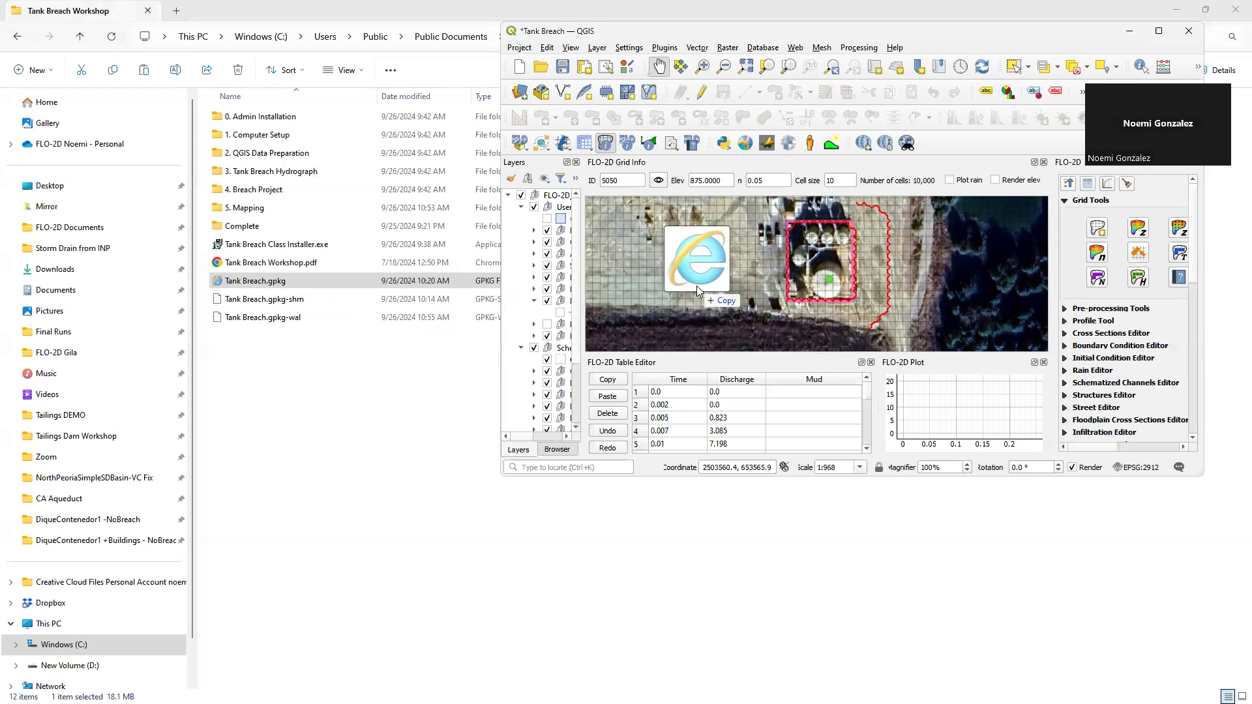
left_click_drag(697, 285, 330, 358)
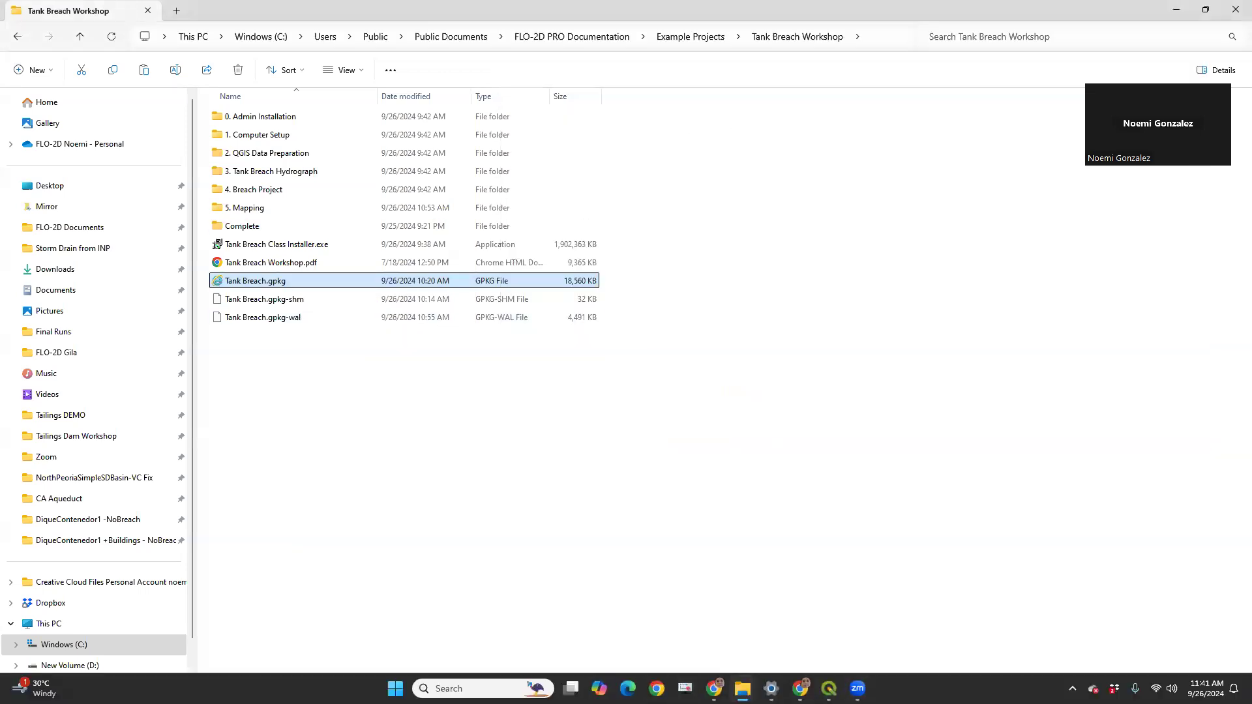
Step: Switch to QGIS, maximize its window, and enlarge the layer list, the FLO-2D tools and the table editor around the map
left_click(829, 689)
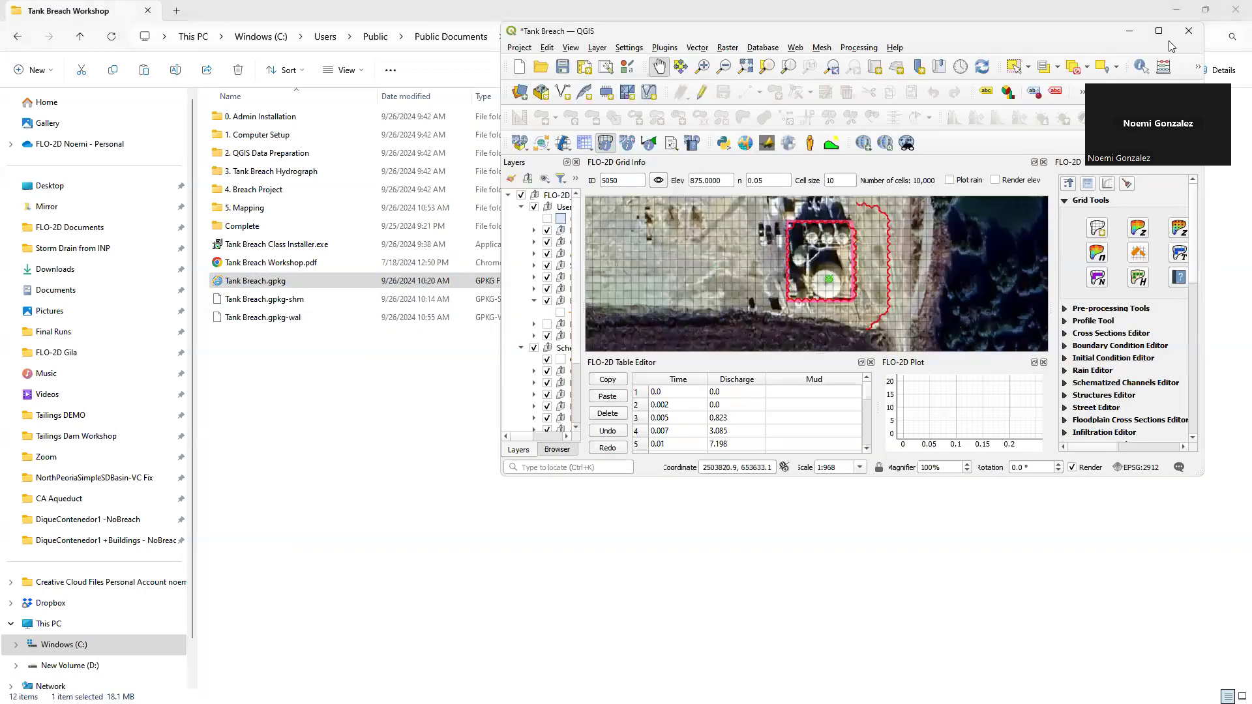
left_click(1177, 31)
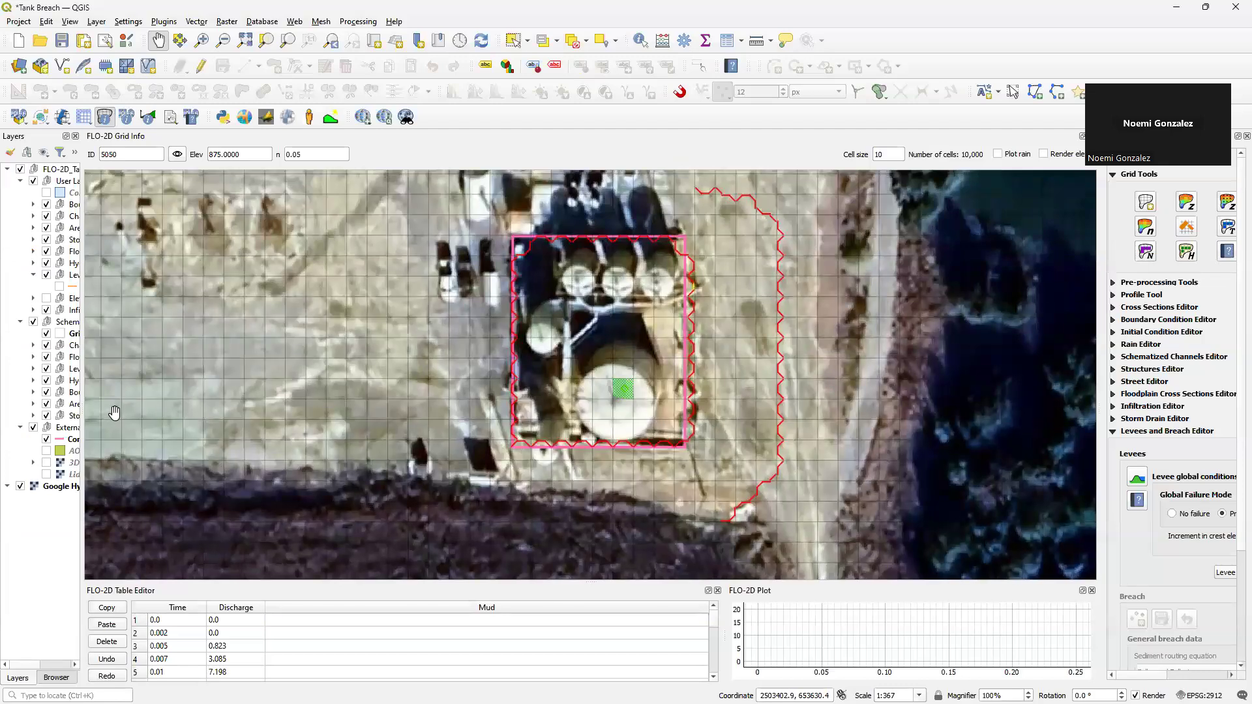
left_click_drag(78, 403, 224, 419)
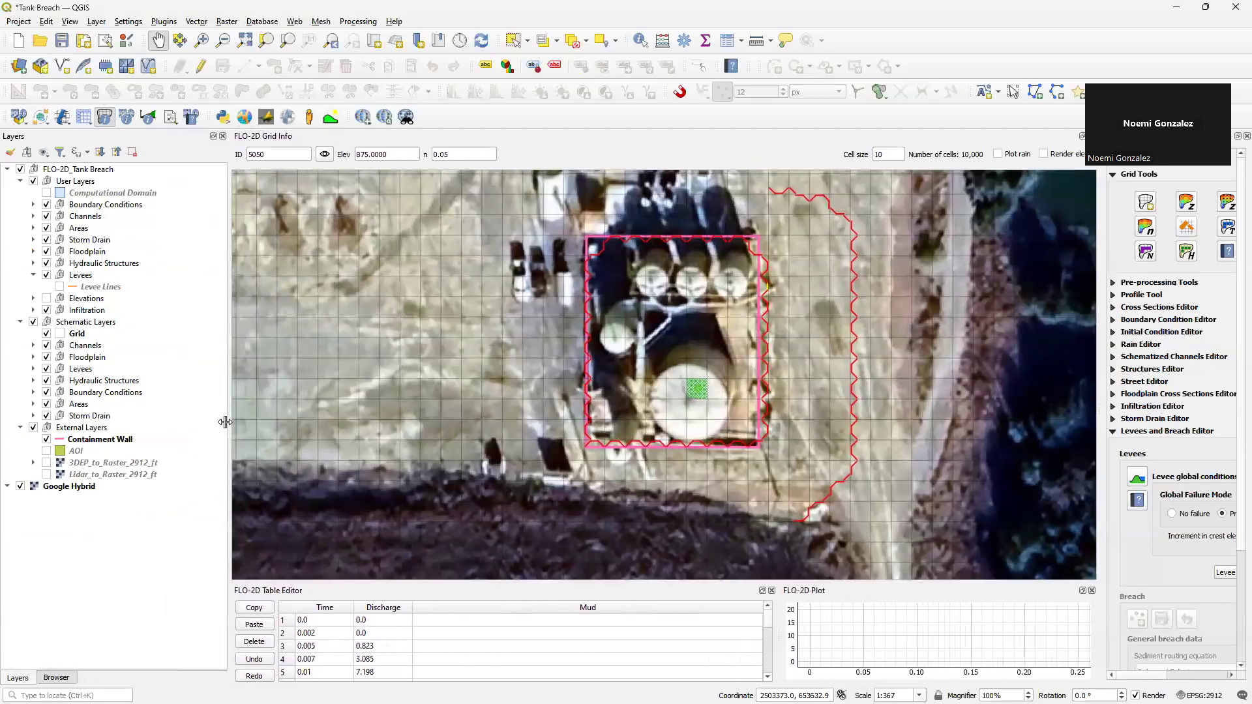
left_click_drag(1097, 369, 962, 384)
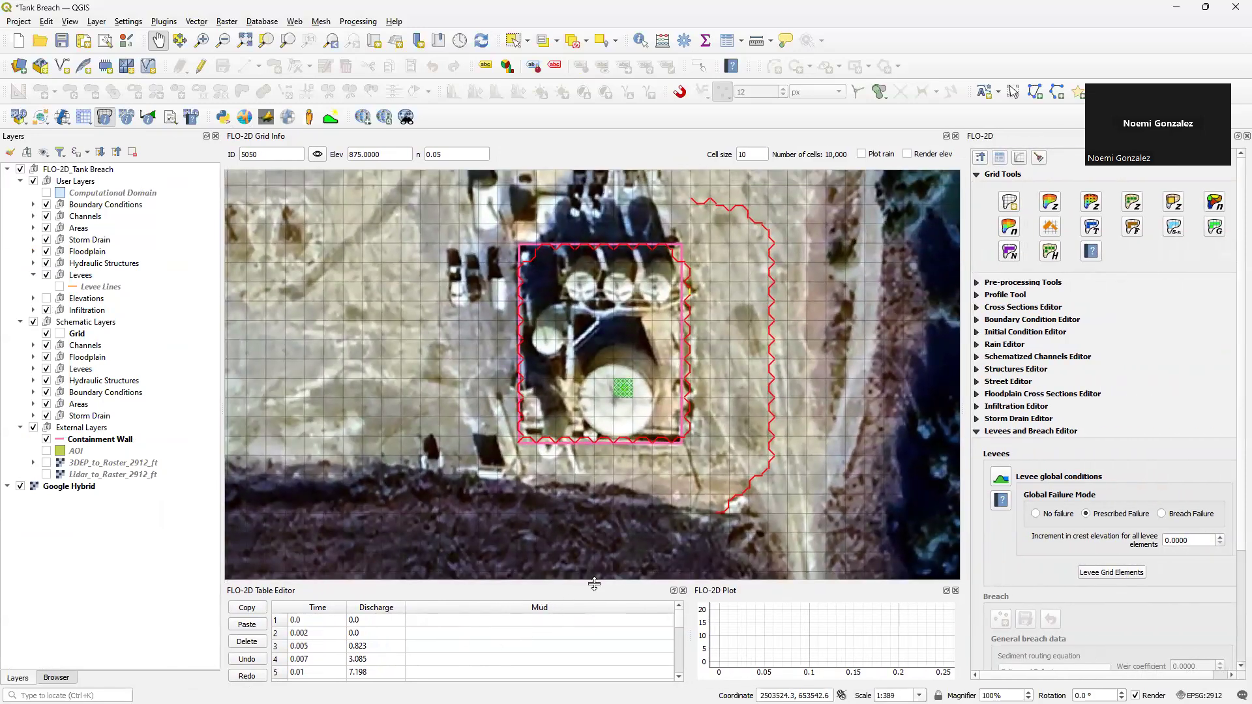
left_click_drag(596, 581, 601, 539)
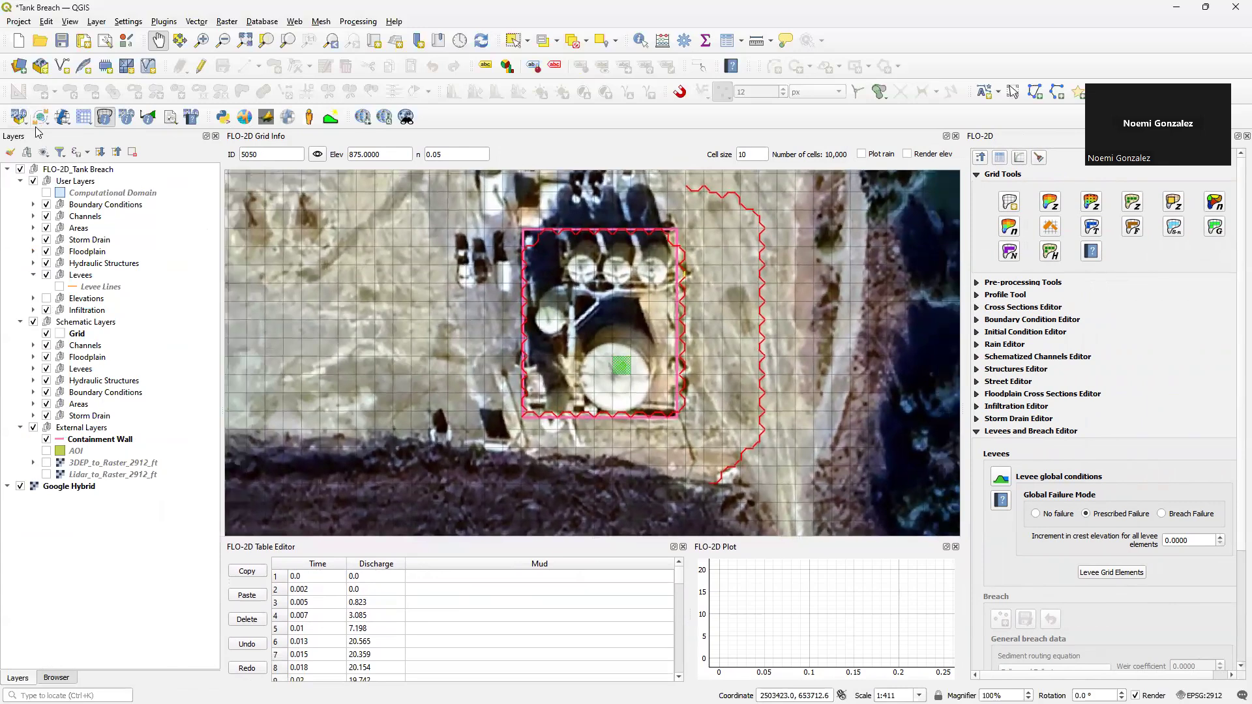
Step: Locate FLOPRO.exe in the FLO-2D PRO folder under C: Program Files (x86) in a new File Explorer window, and return to QGIS
left_click(162, 23)
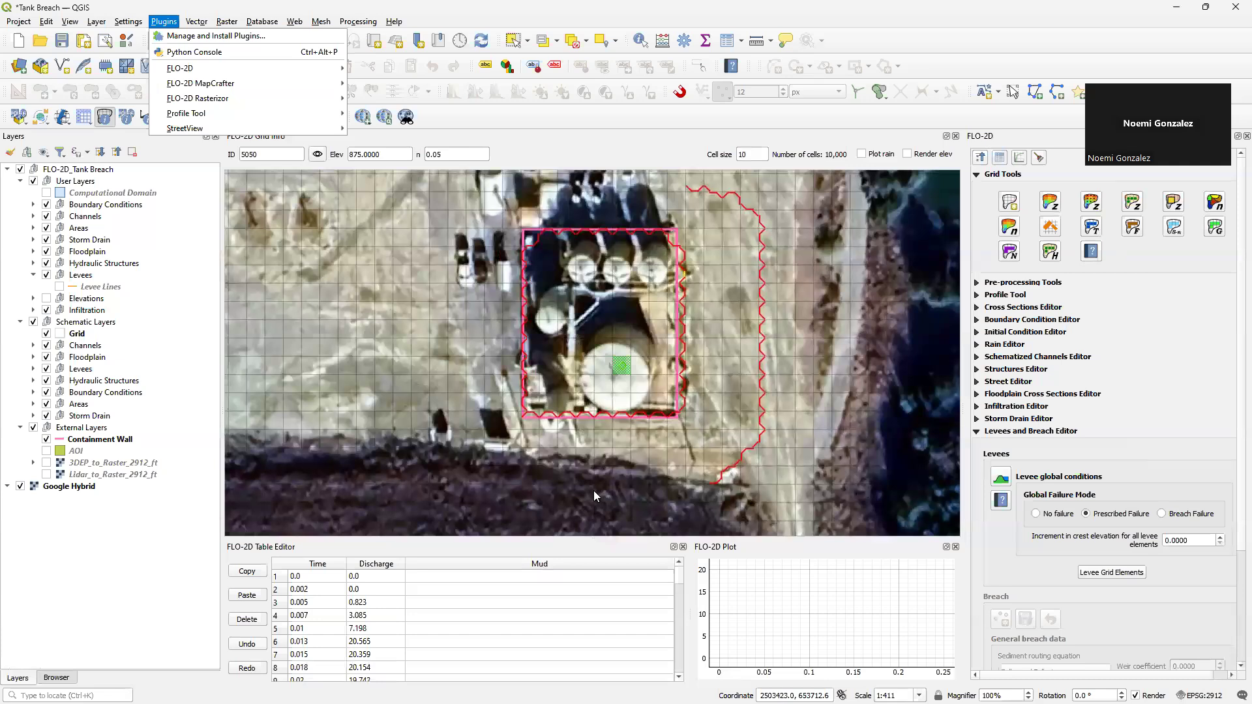
left_click(742, 690)
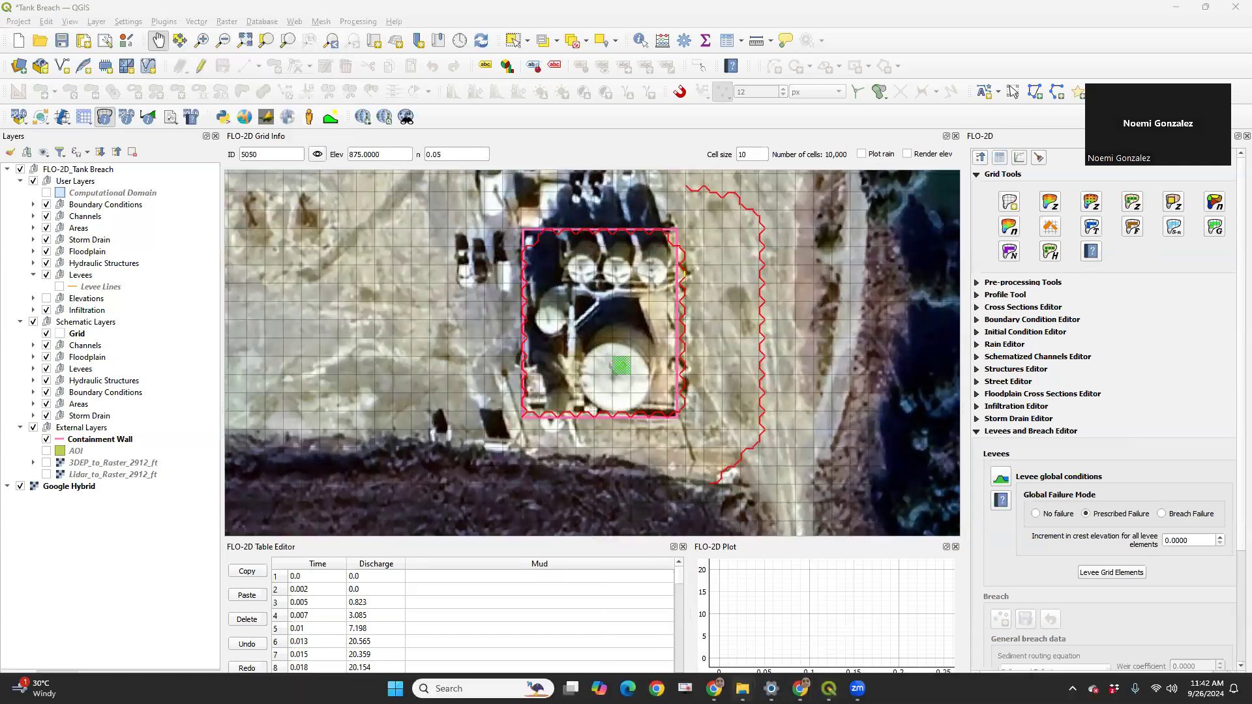
right_click(742, 689)
left_click(727, 608)
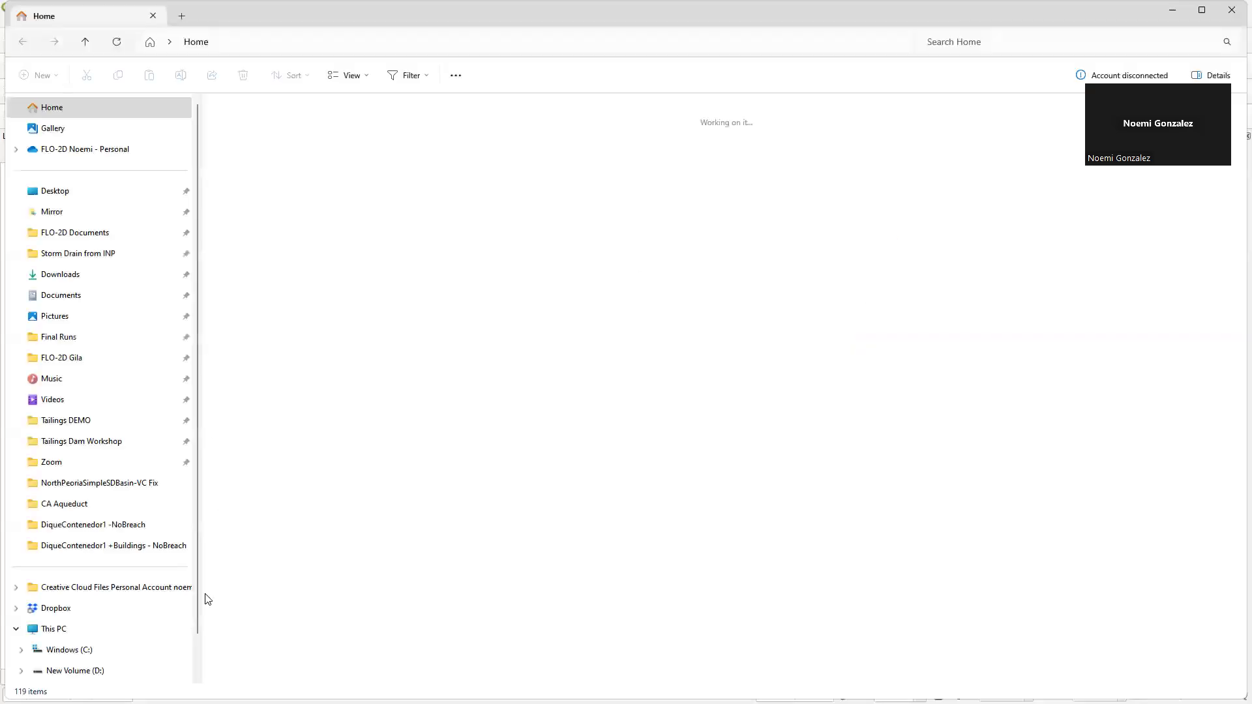
left_click(69, 649)
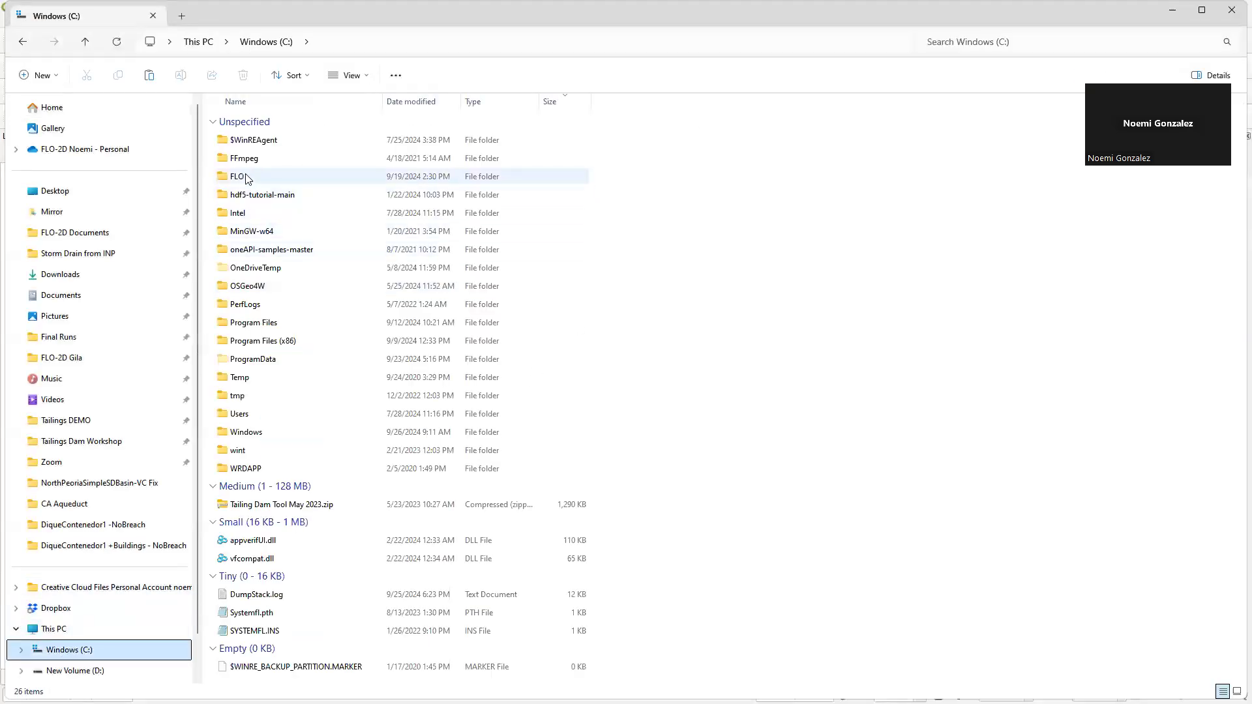
double_click(281, 341)
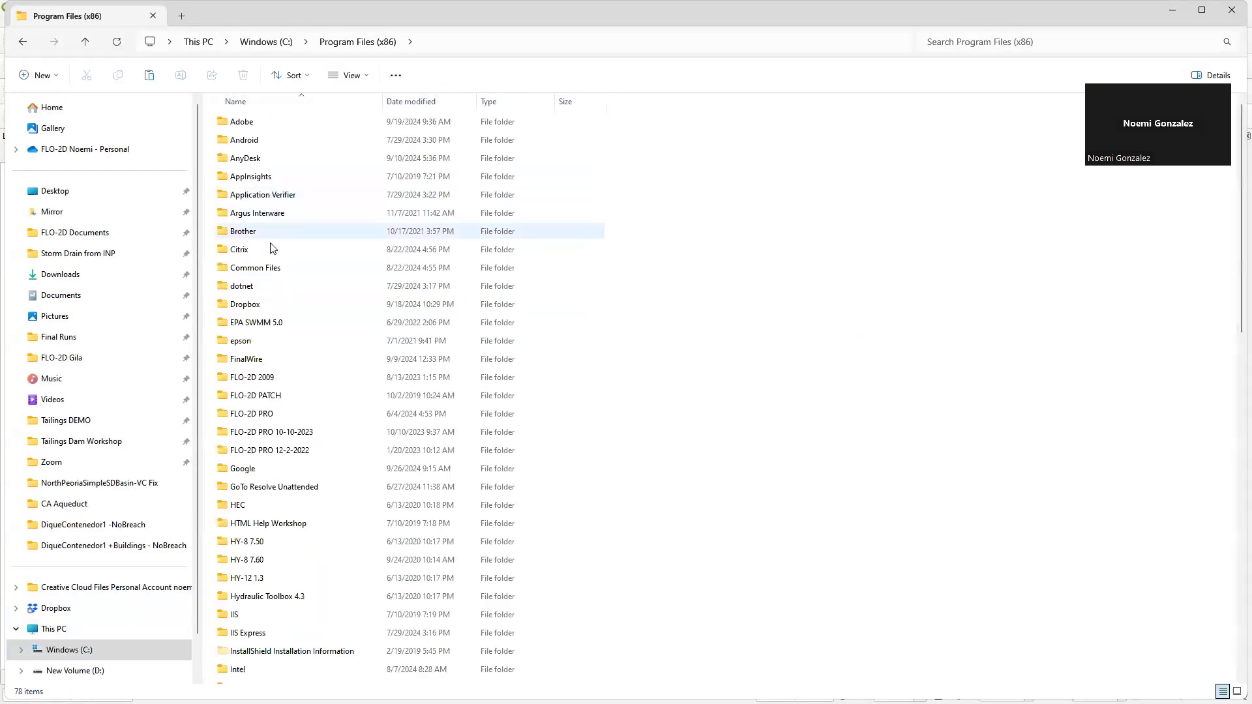
left_click(275, 418)
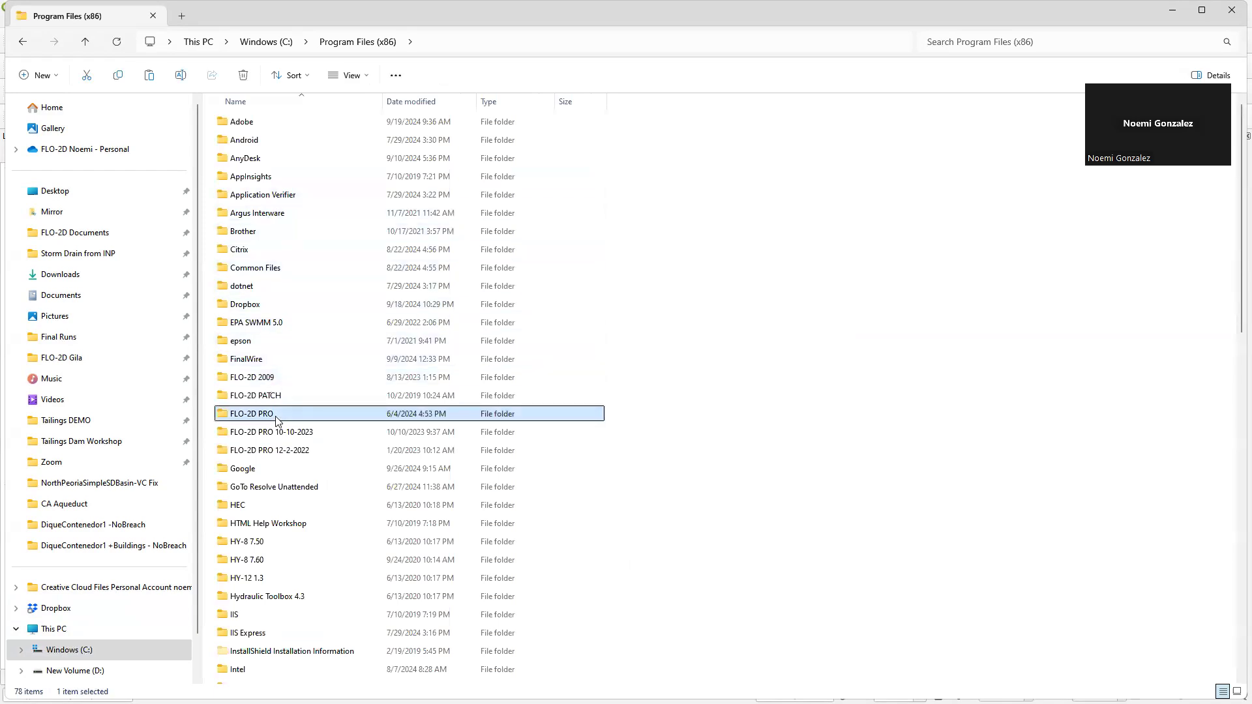
double_click(275, 415)
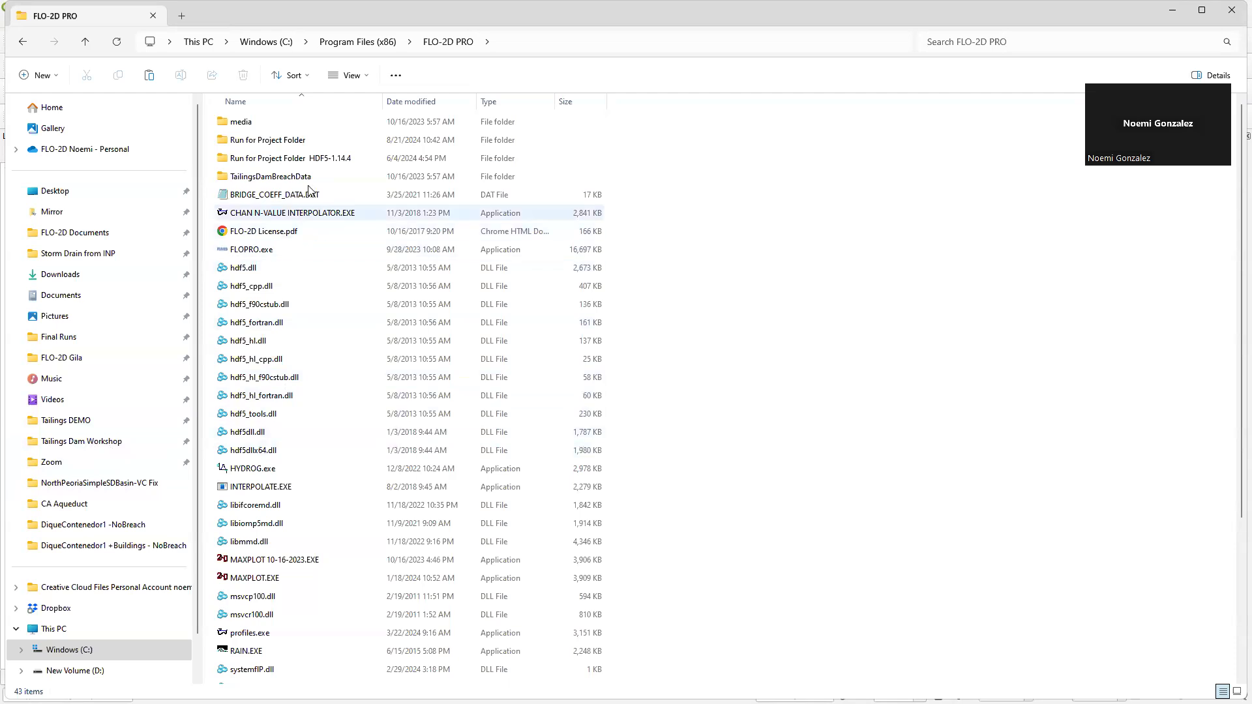
left_click(322, 249)
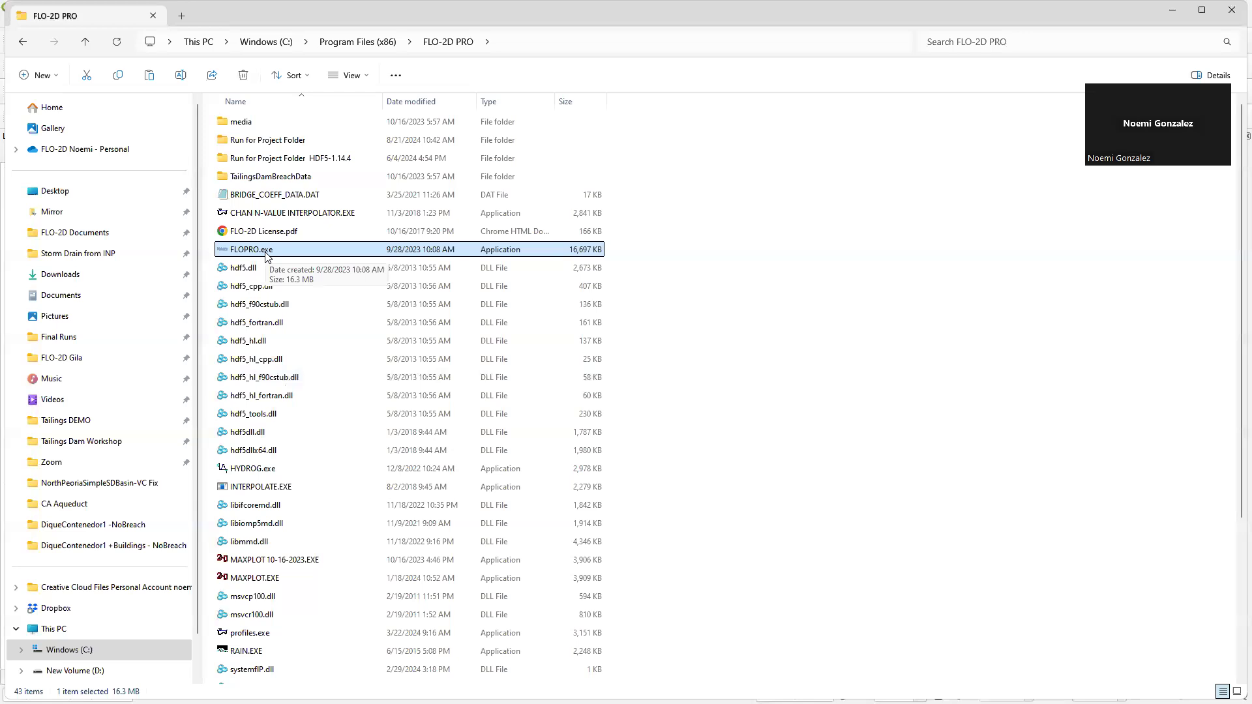
left_click(1172, 10)
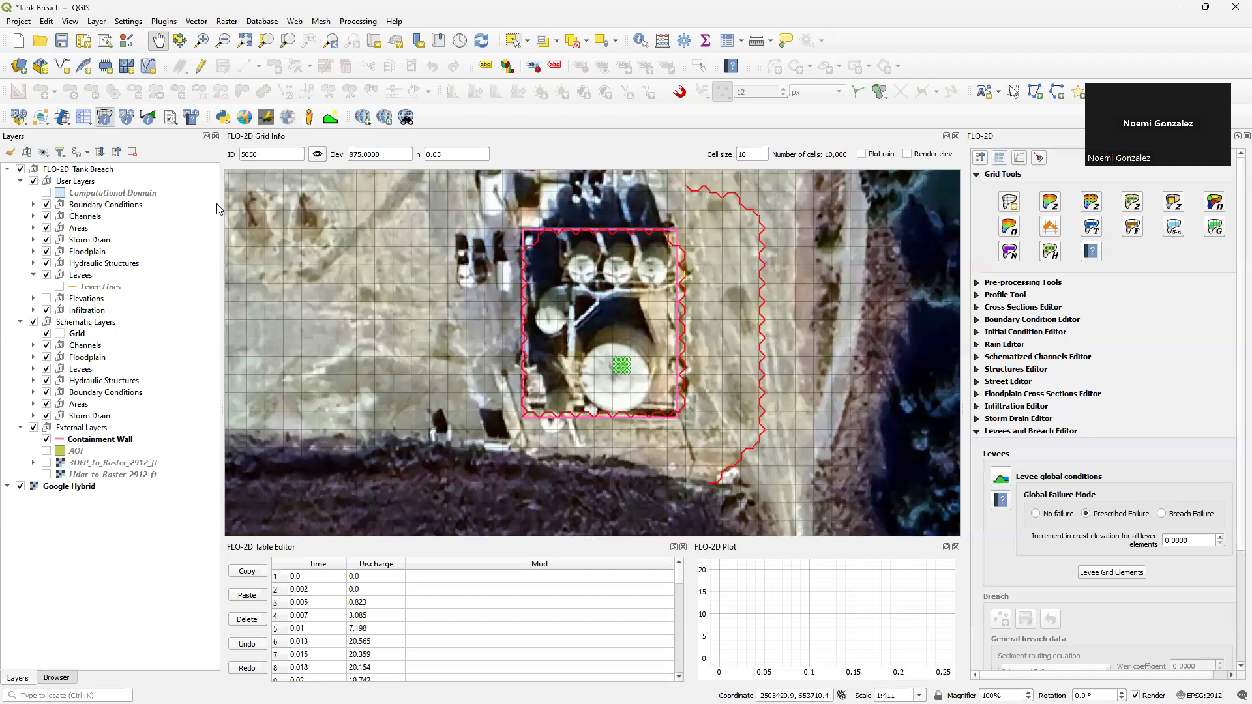
Step: Open the plugin manager and review its Installed, All, Not installed and Install from ZIP pages
left_click(22, 122)
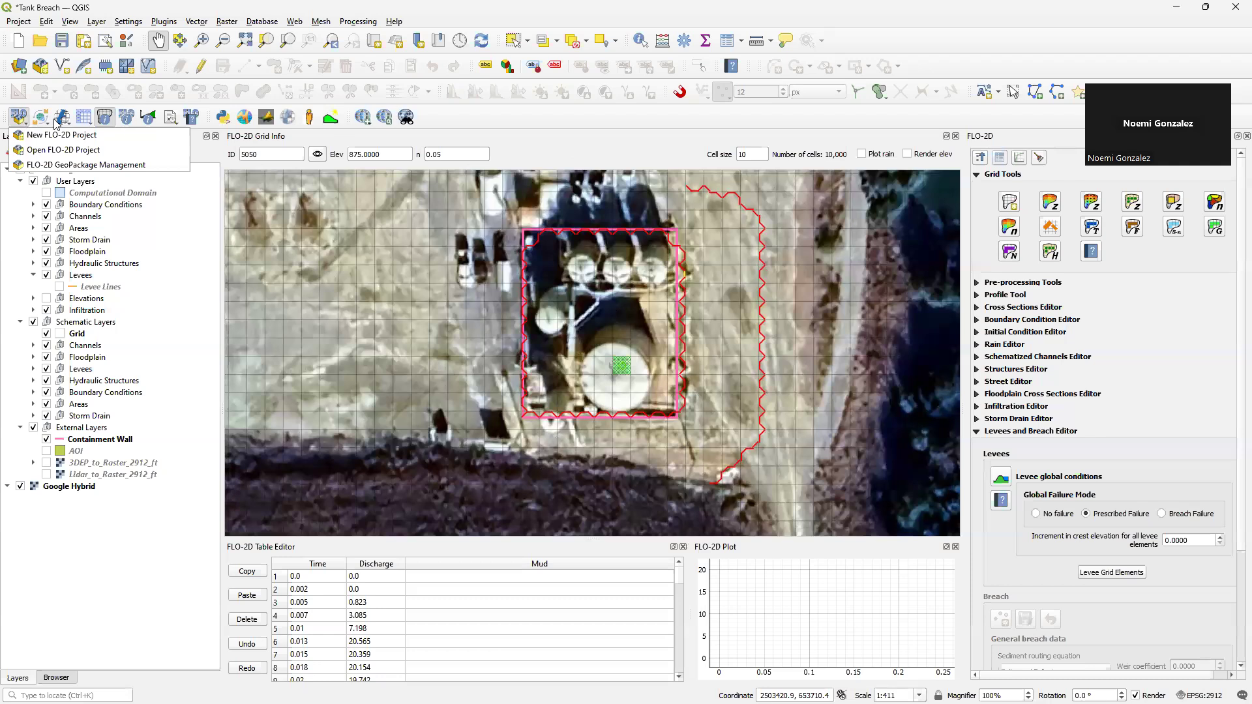
left_click(168, 21)
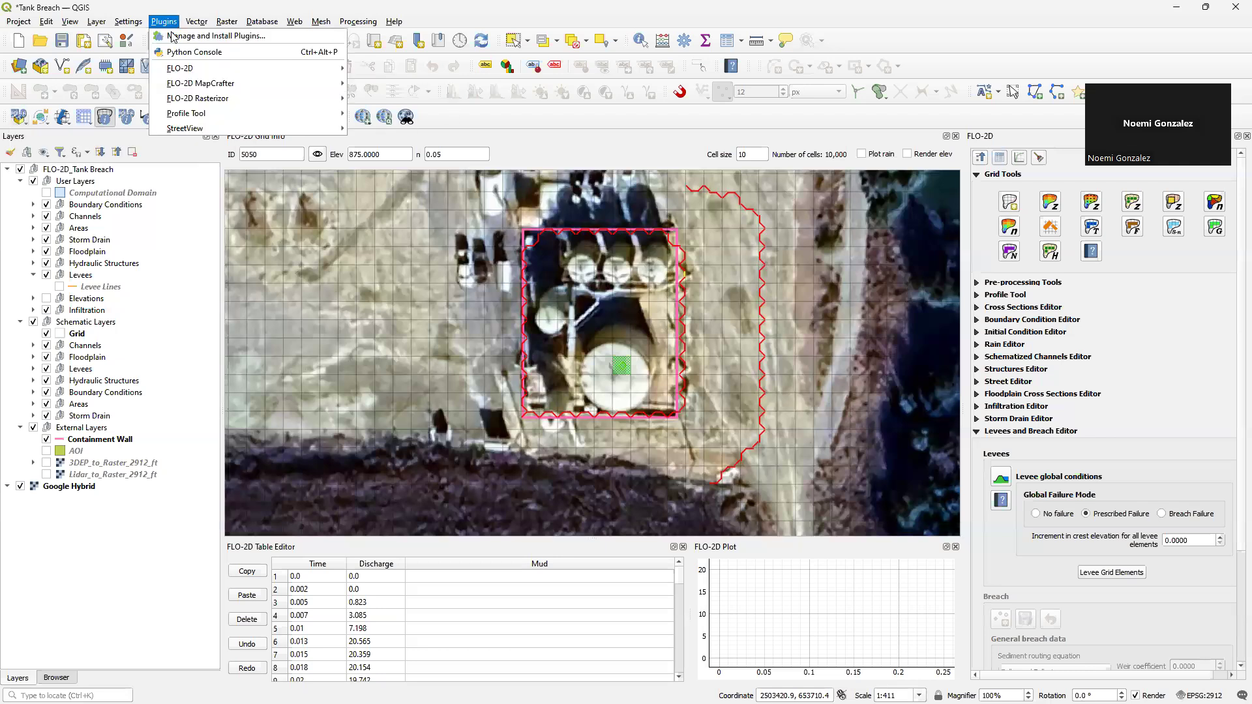
left_click(175, 36)
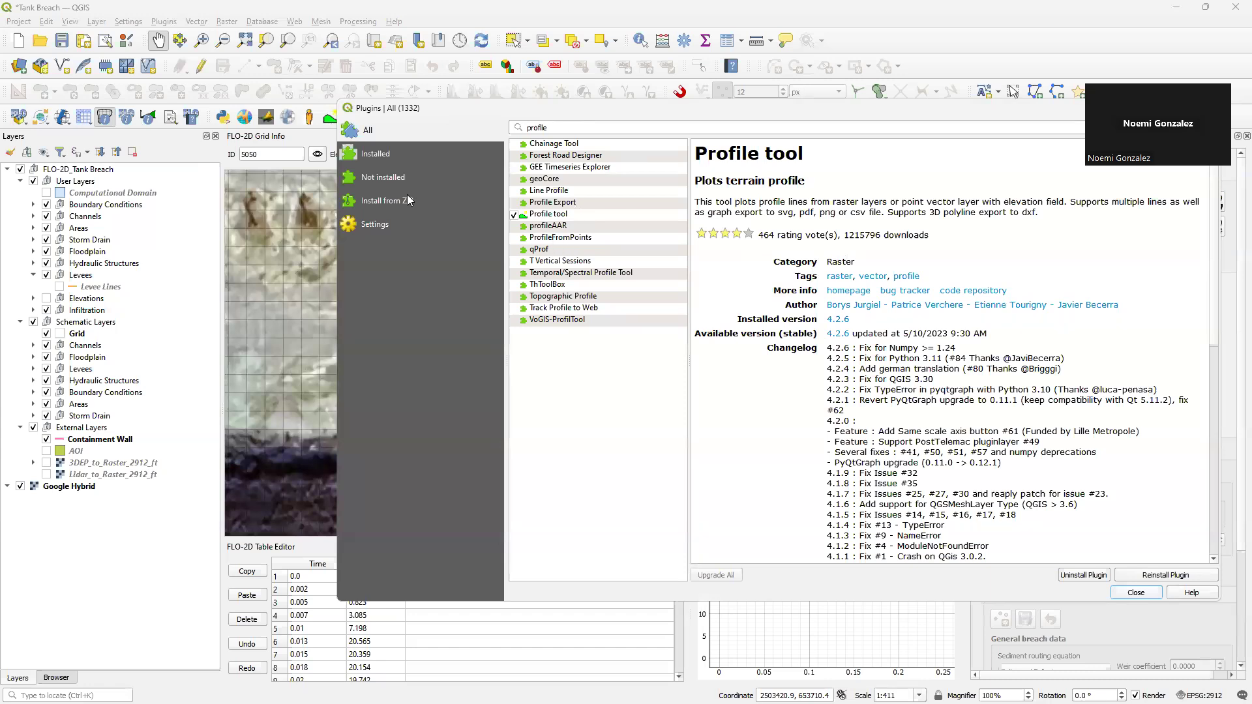
left_click(382, 155)
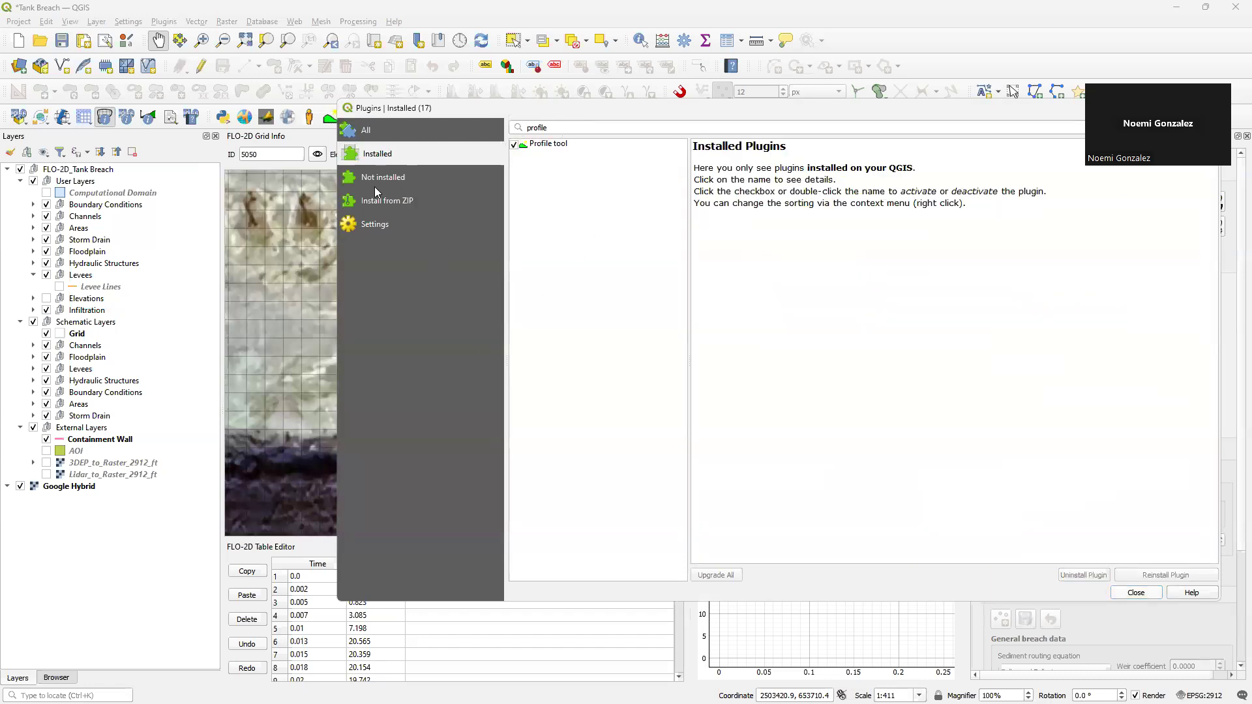
left_click(377, 137)
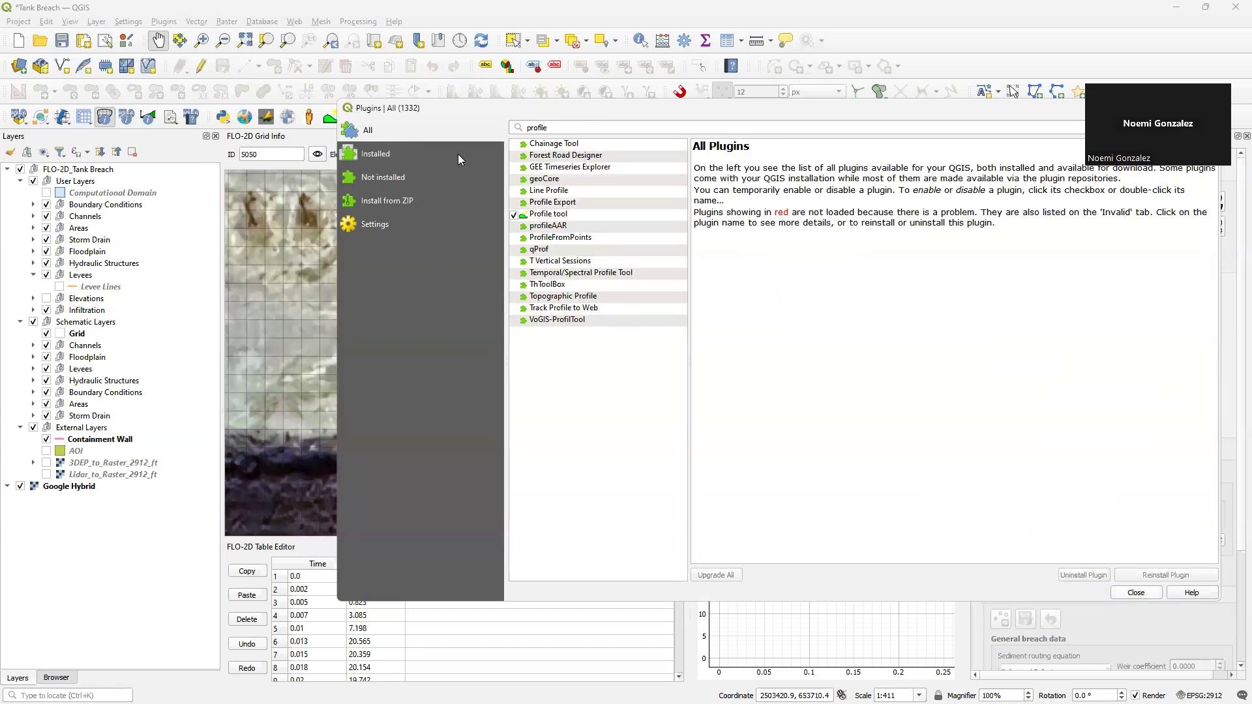
left_click(383, 180)
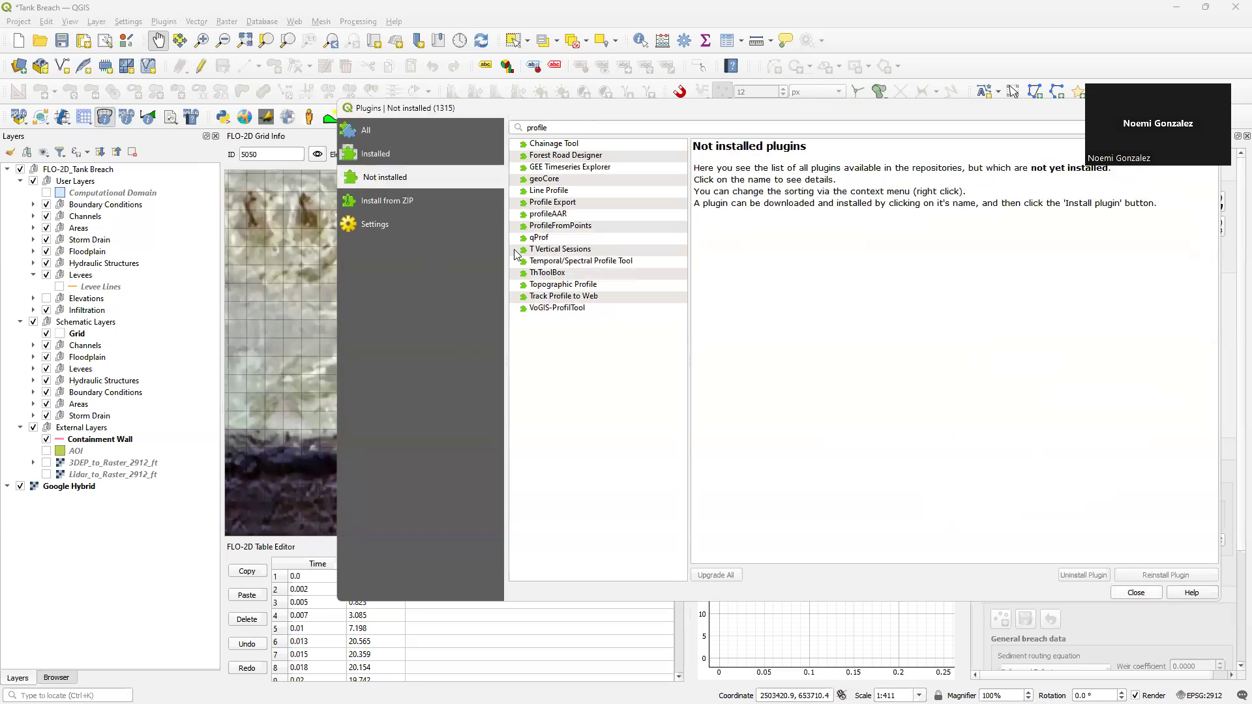
left_click(401, 199)
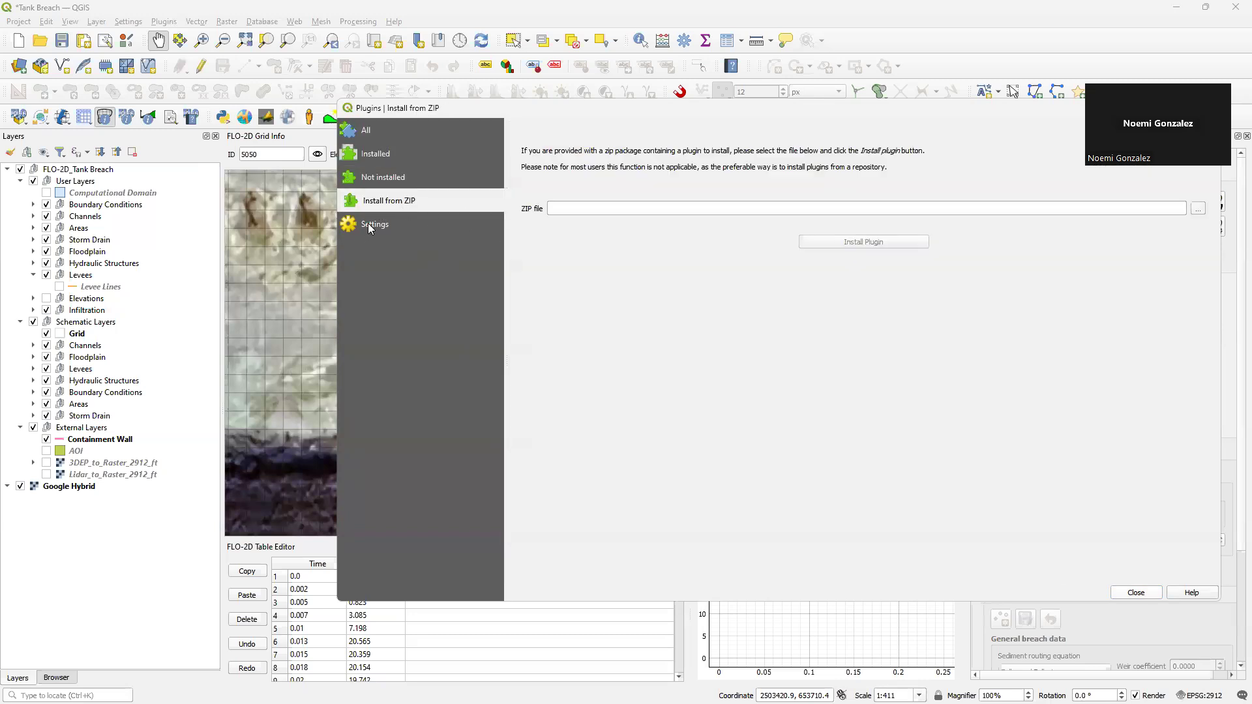
Step: Clear the profile search filter in the plugin manager and list all installed plugins
left_click(381, 130)
left_click_drag(568, 129, 481, 132)
key("BackSpace")
left_click(379, 178)
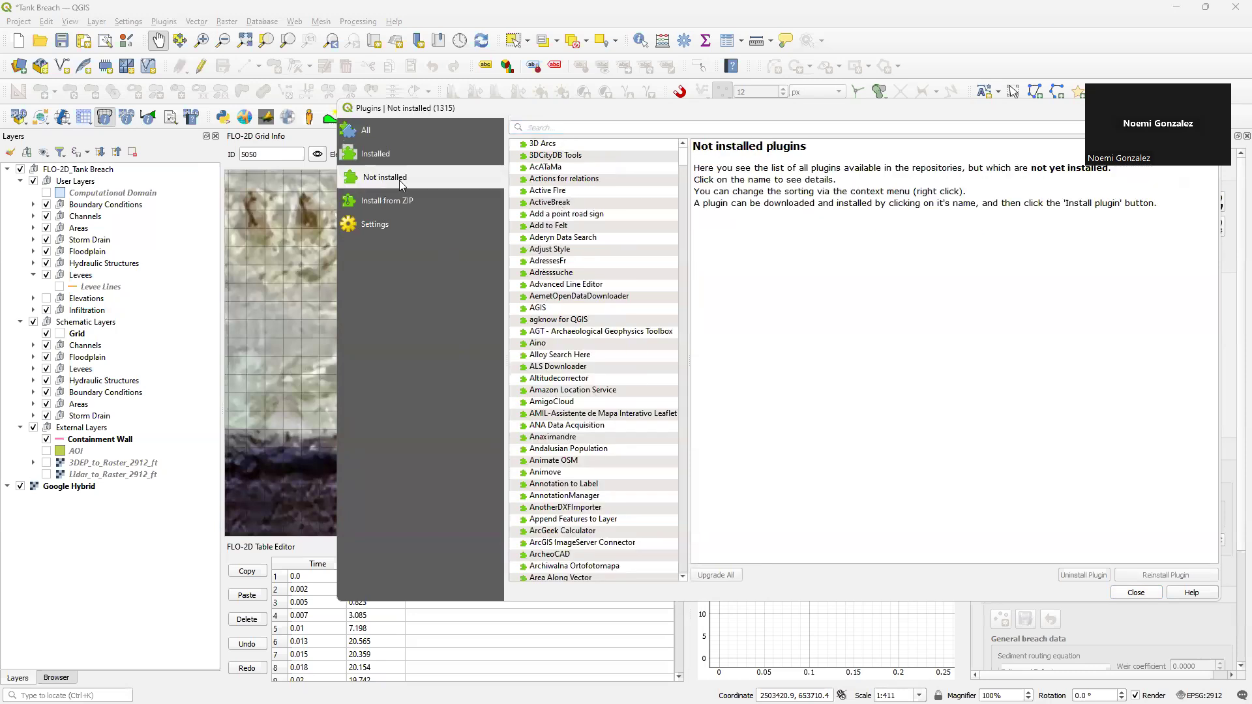
left_click(398, 156)
Step: Examine the installed FLO-2D plugin's description, version and full changelog
left_click(559, 156)
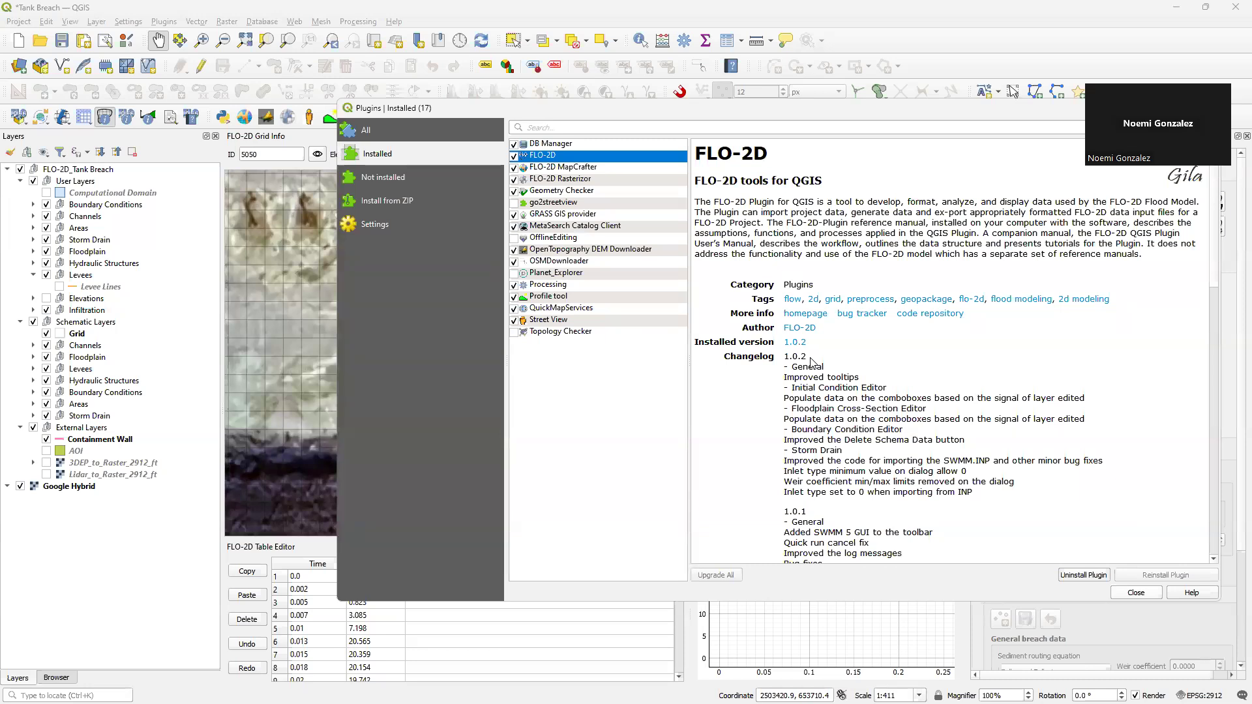
scroll(884, 367, "down", 10)
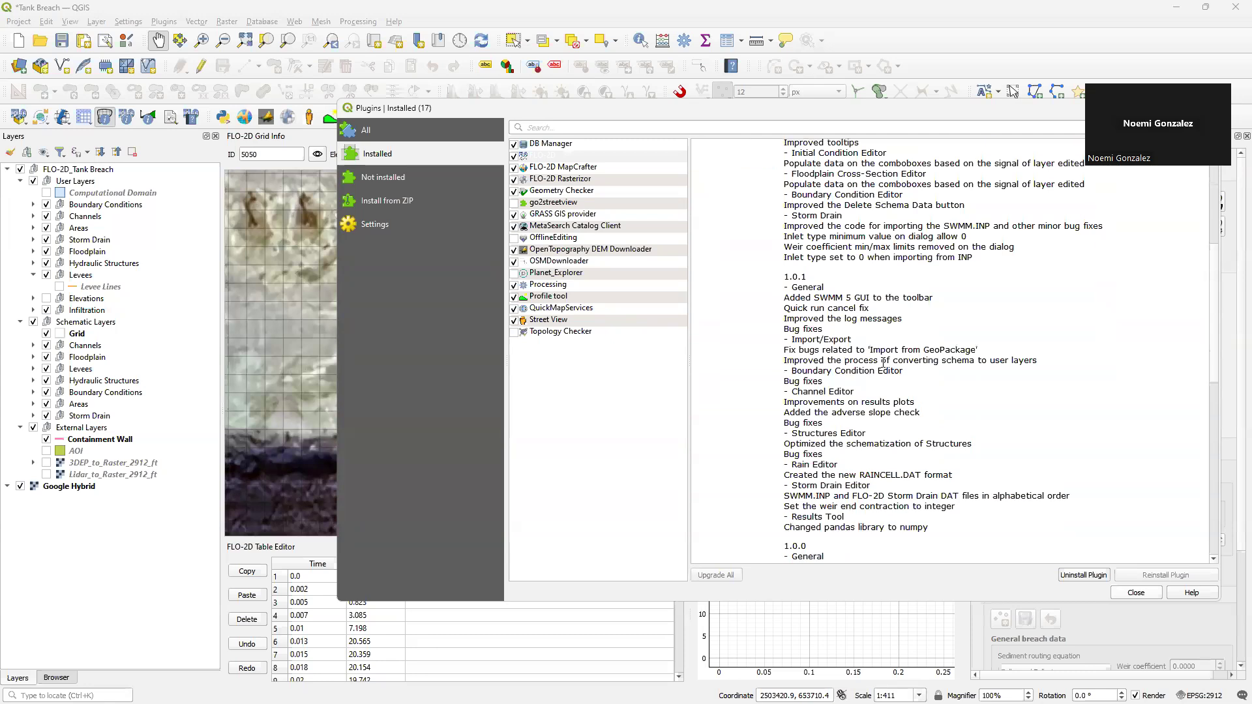
scroll(884, 367, "down", 8)
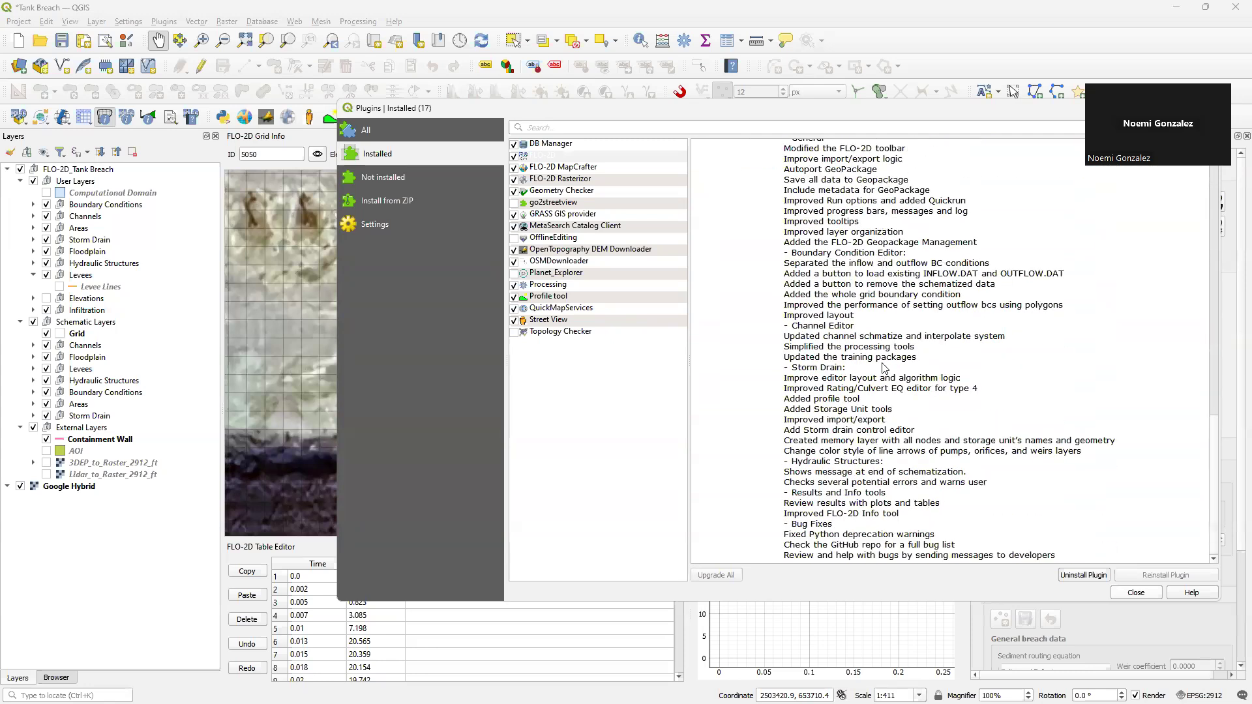
scroll(884, 367, "up", 5)
scroll(906, 402, "up", 10)
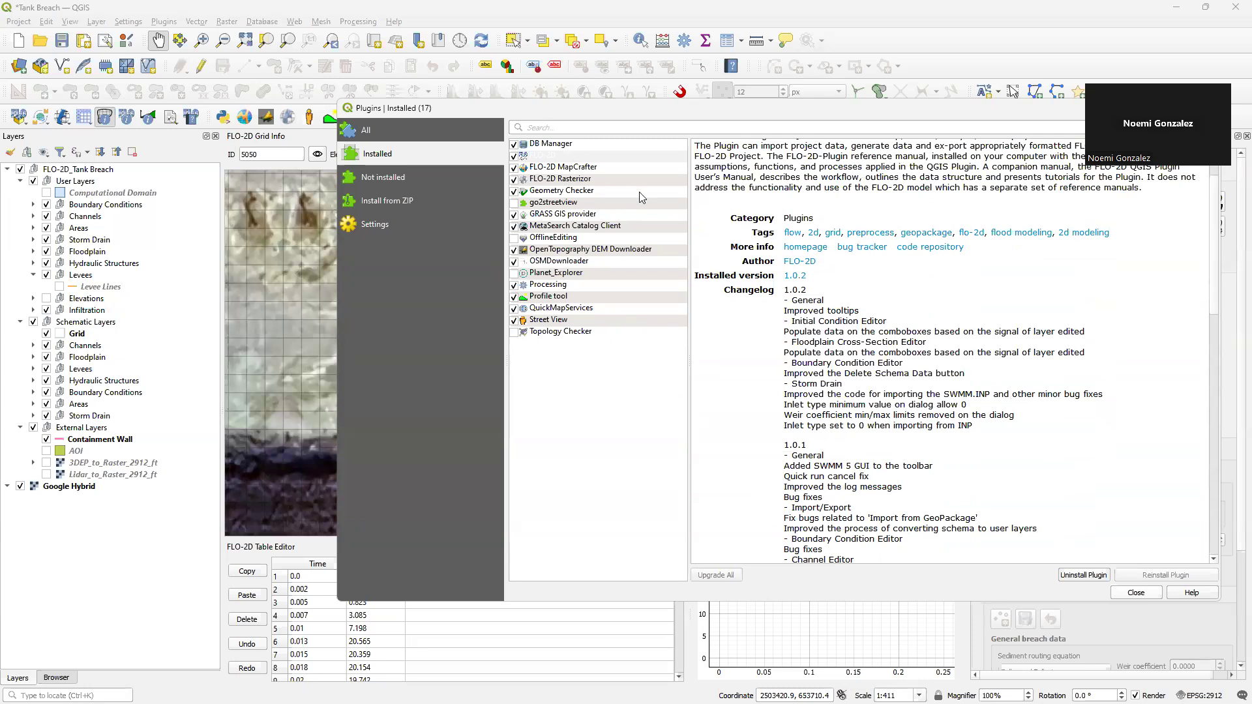
Step: Review the details of the FLO-2D MapCrafter, FLO-2D Rasterizor, Profile tool and Street View plugins, and close the plugin manager
left_click(592, 168)
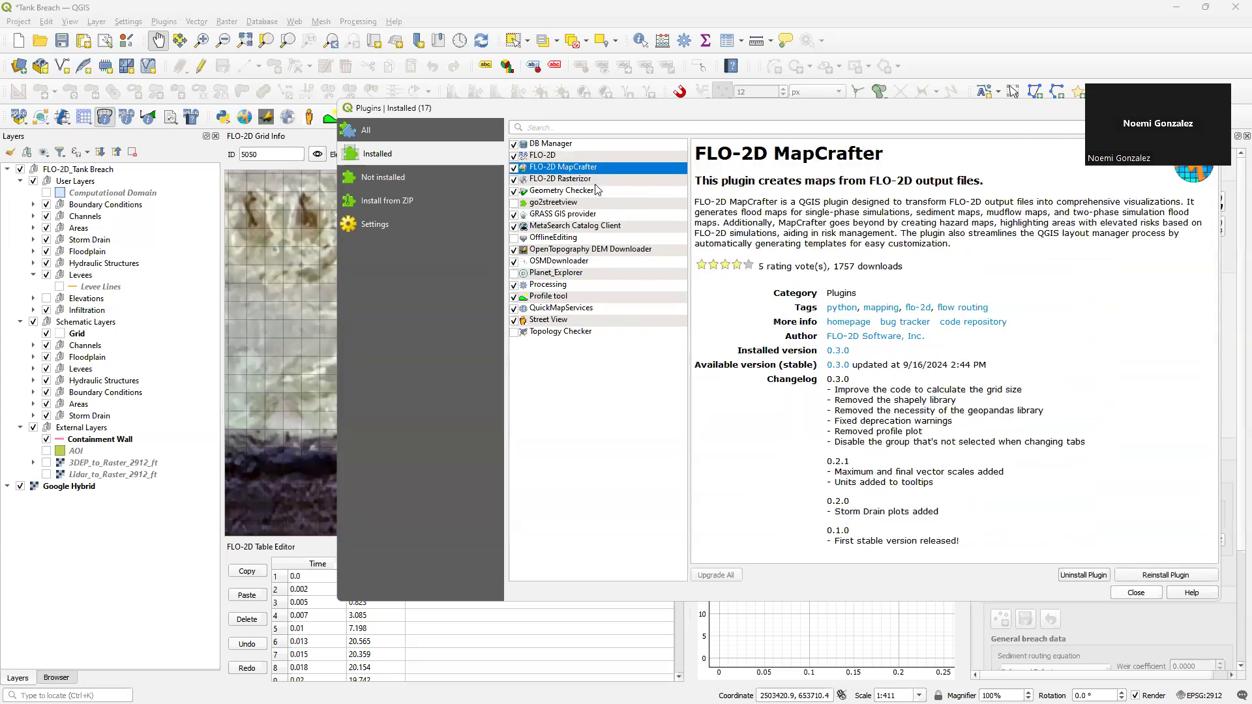
left_click(597, 180)
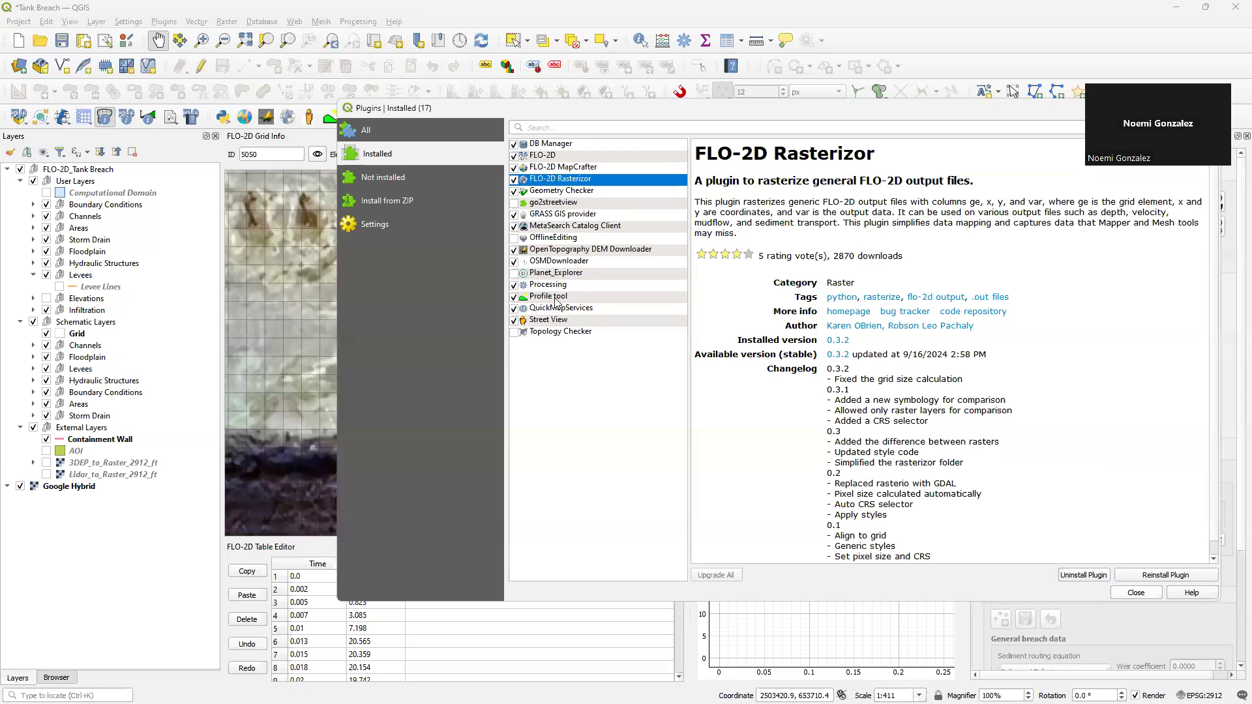
left_click(576, 301)
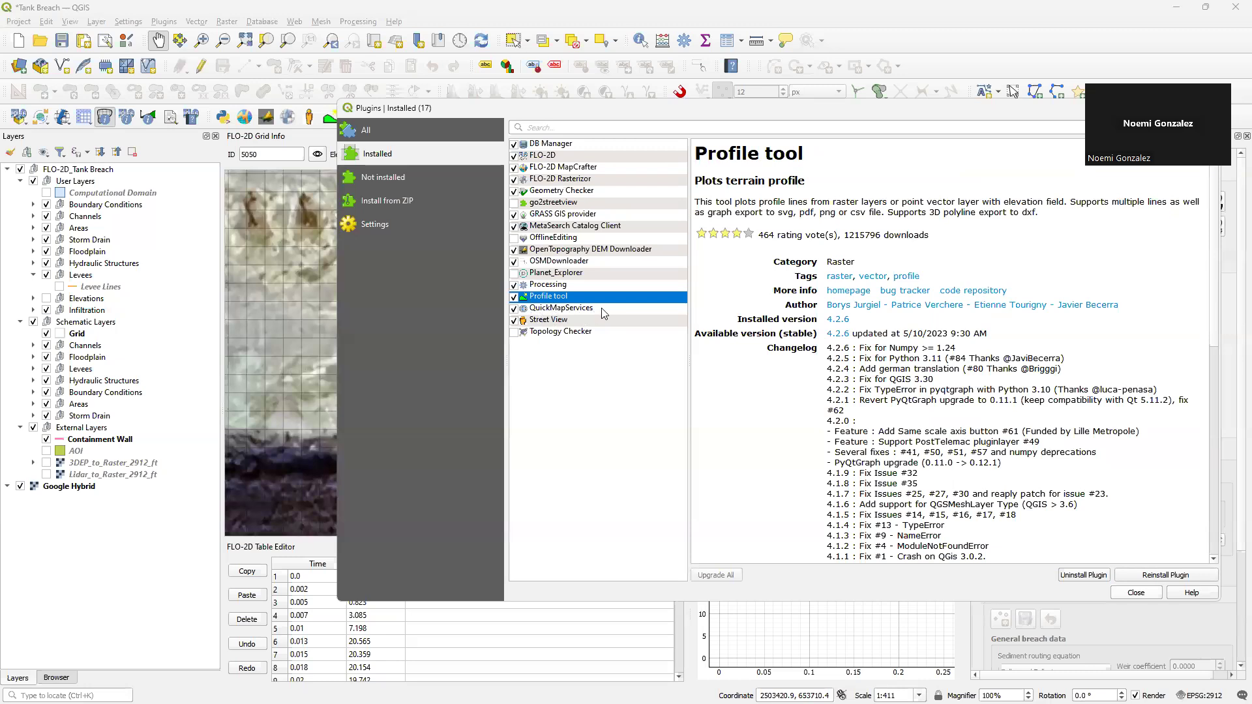
left_click(559, 320)
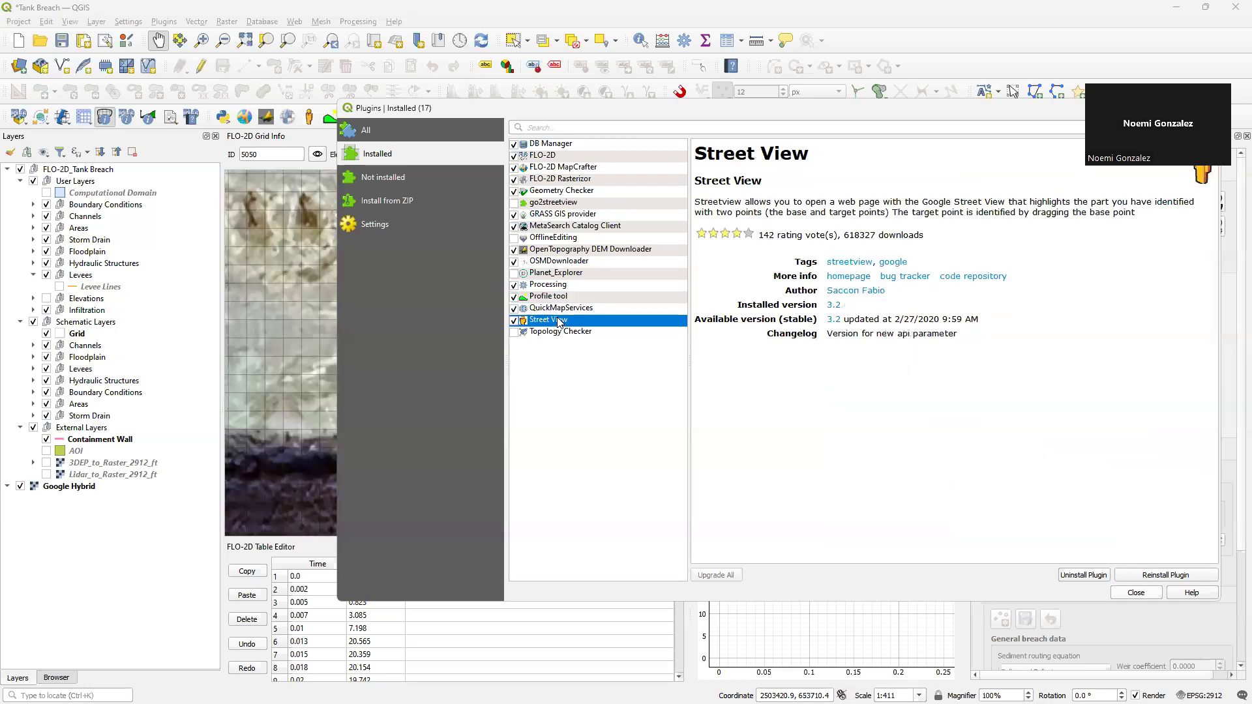
left_click(1136, 593)
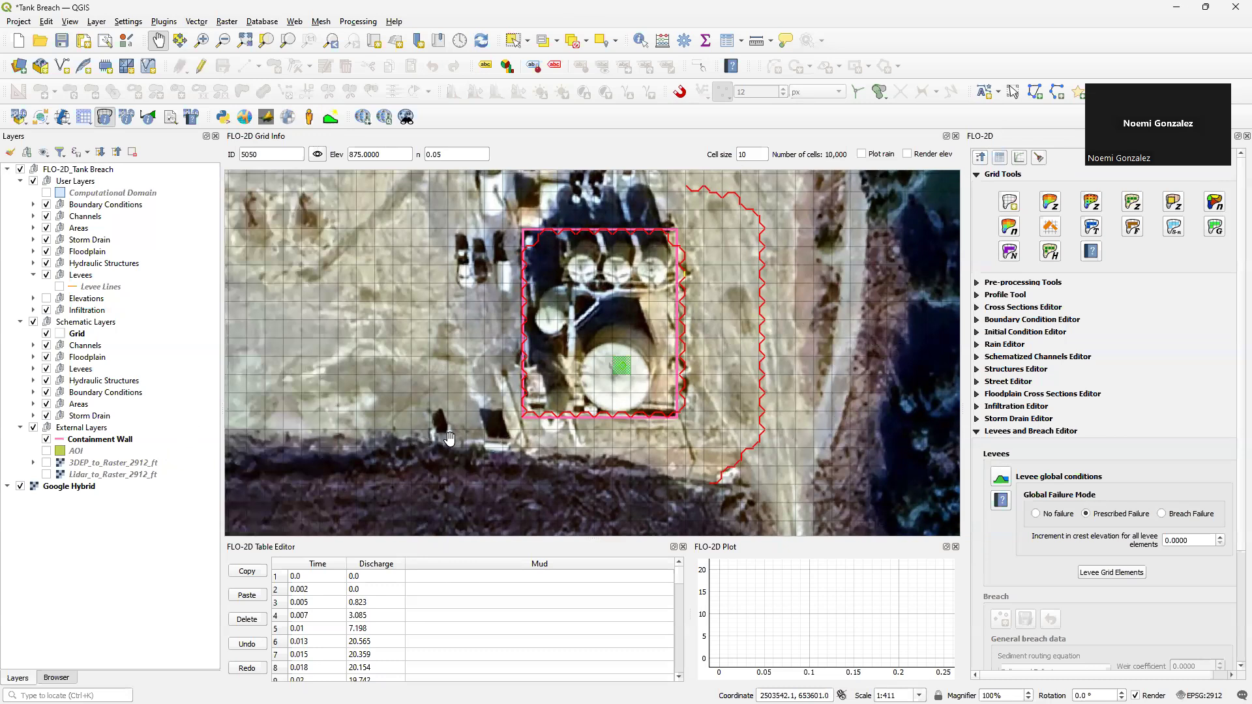
Step: Preview the Lidar_to_Raster_2912_ft layer over the tank site, hide it, and show the 3DEP_to_Raster_2912_ft layer
scroll(658, 485, "down", 1)
left_click_drag(385, 436, 530, 449)
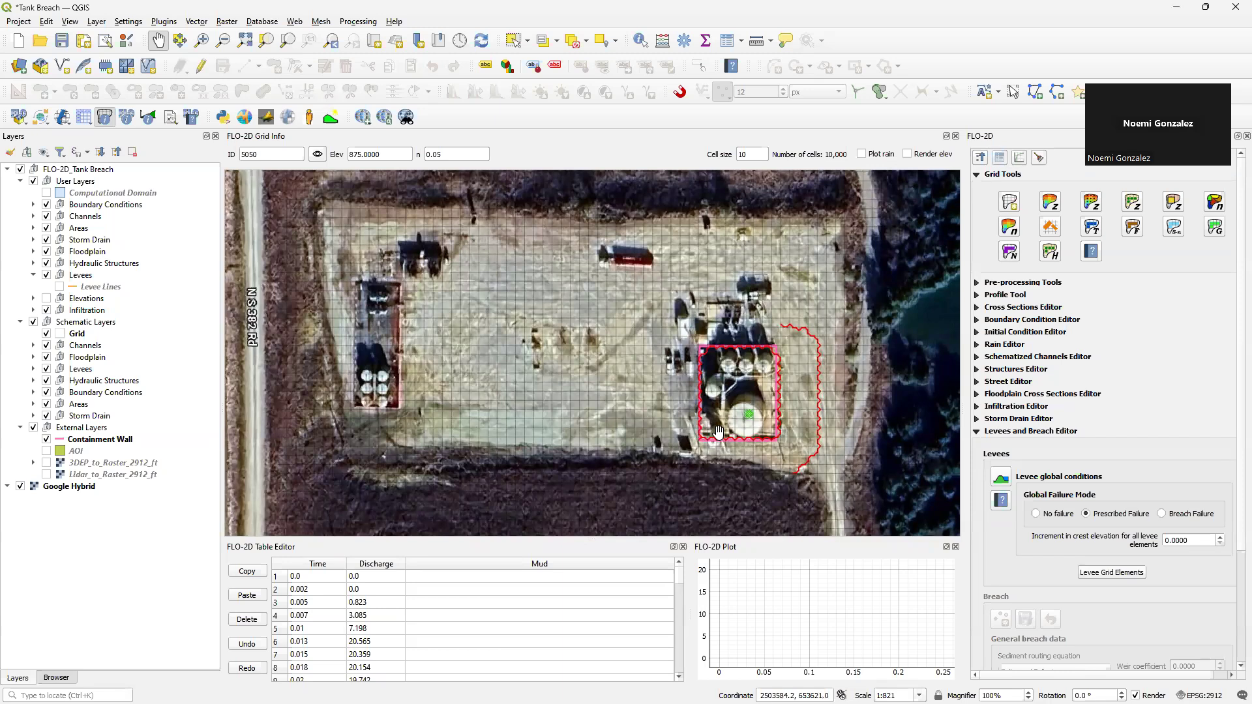
scroll(782, 432, "up", 1)
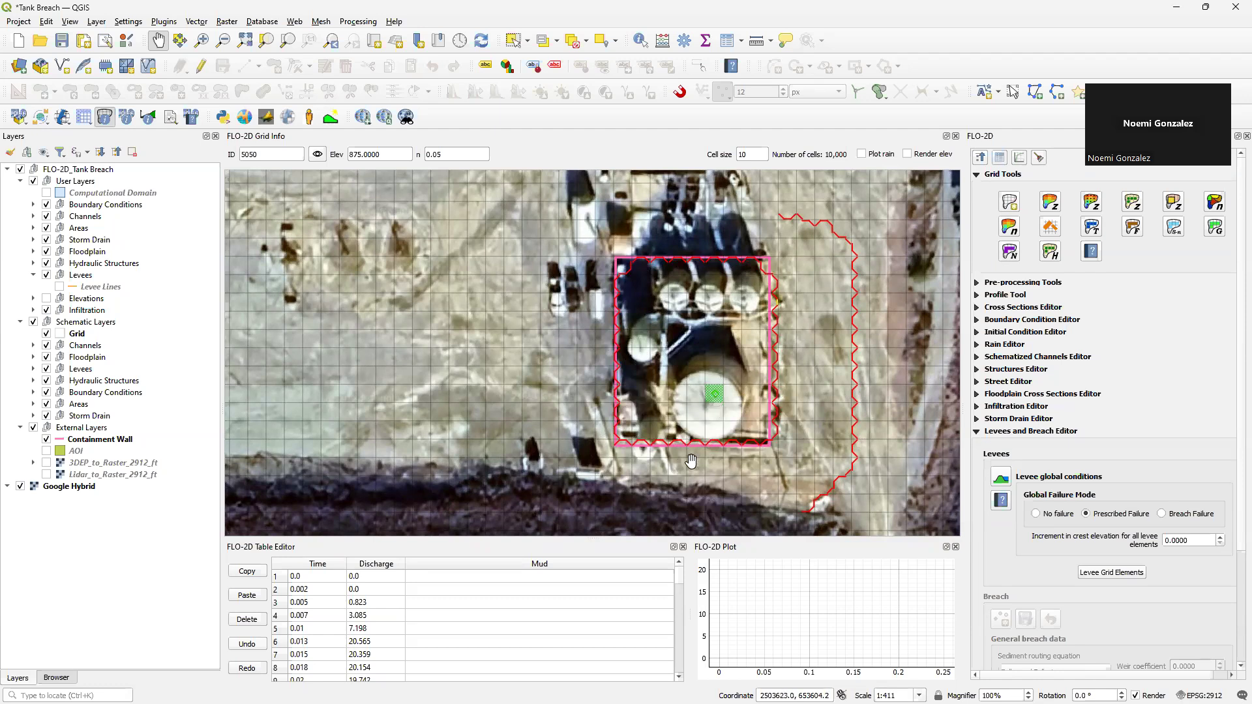
scroll(691, 461, "down", 1)
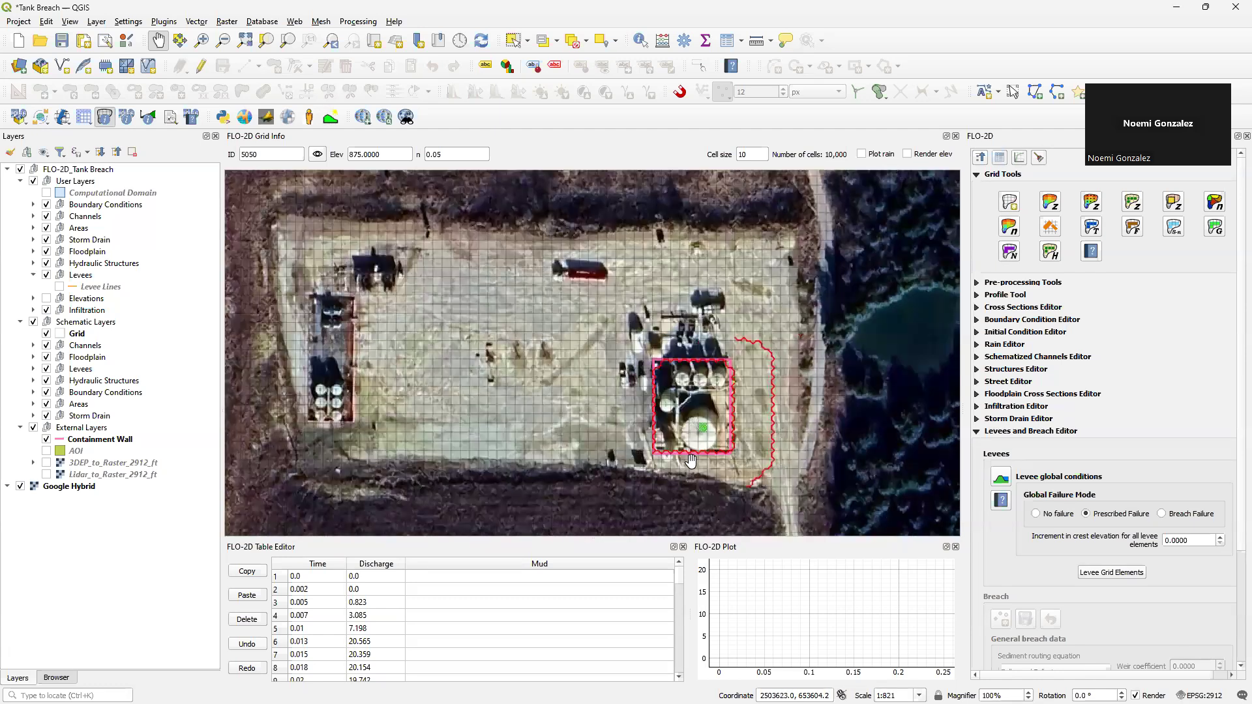
left_click(46, 475)
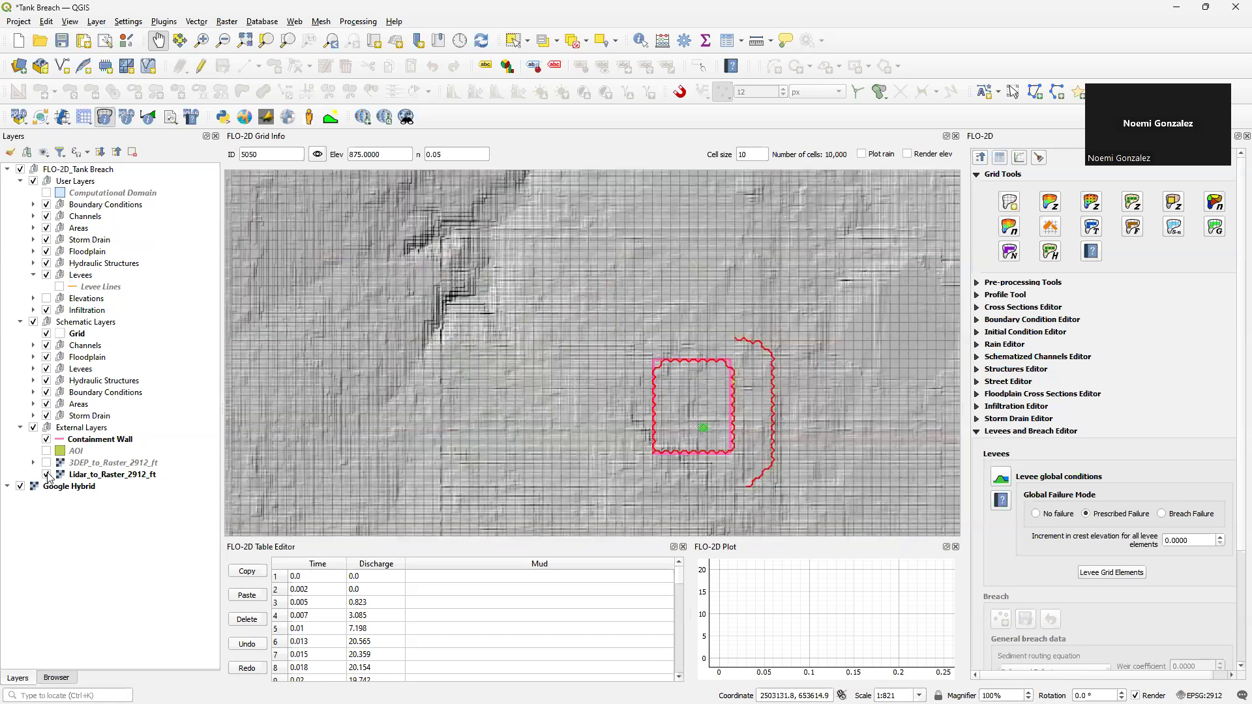
left_click(47, 474)
left_click(47, 463)
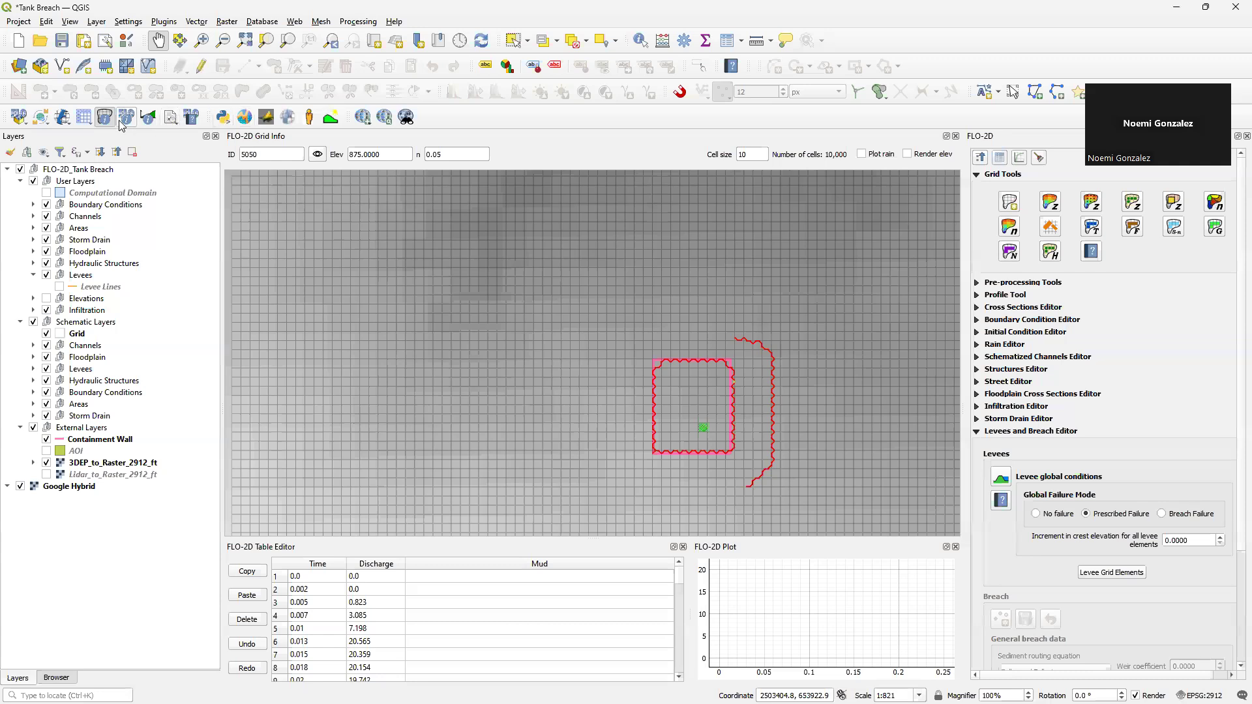
Step: Query the ID and elevation of several grid elements beside the containment wall with the Grid Info tool
left_click(594, 355)
left_click(620, 382)
left_click(620, 410)
left_click(602, 412)
Step: Examine the full extent of the 3DEP elevation raster around the grid and show the Computational Domain layer
scroll(555, 407, "down", 1)
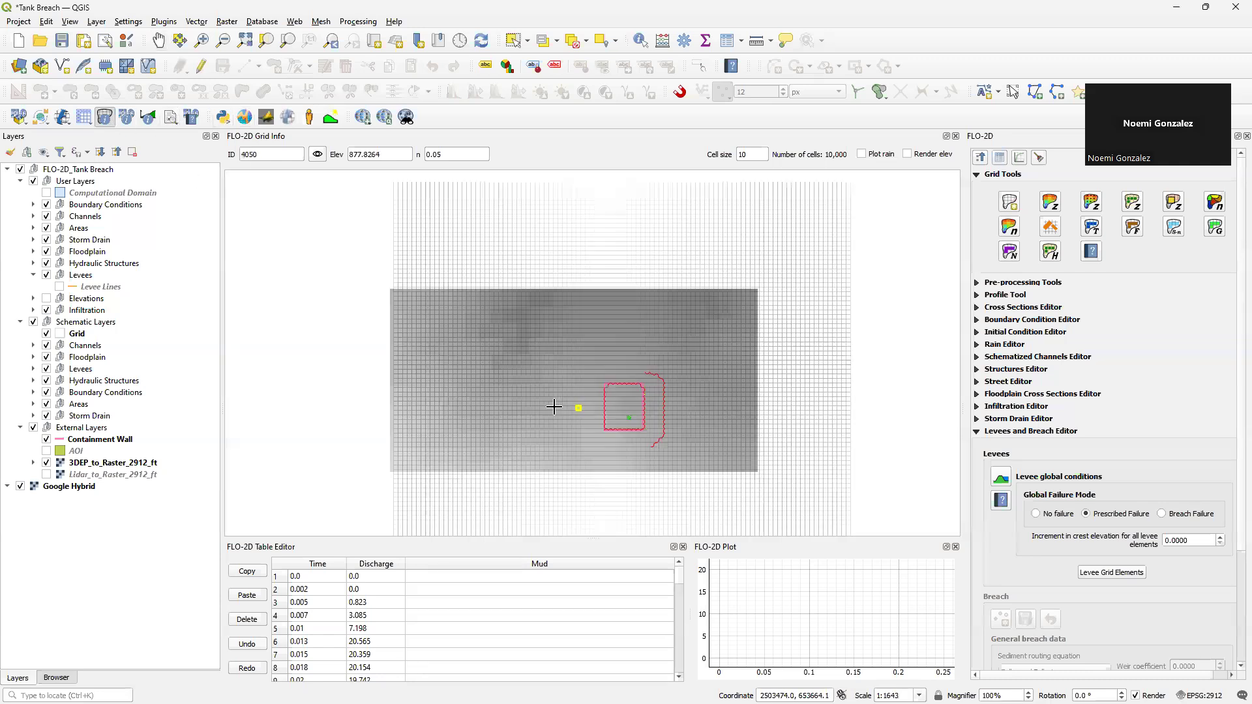
scroll(555, 407, "down", 3)
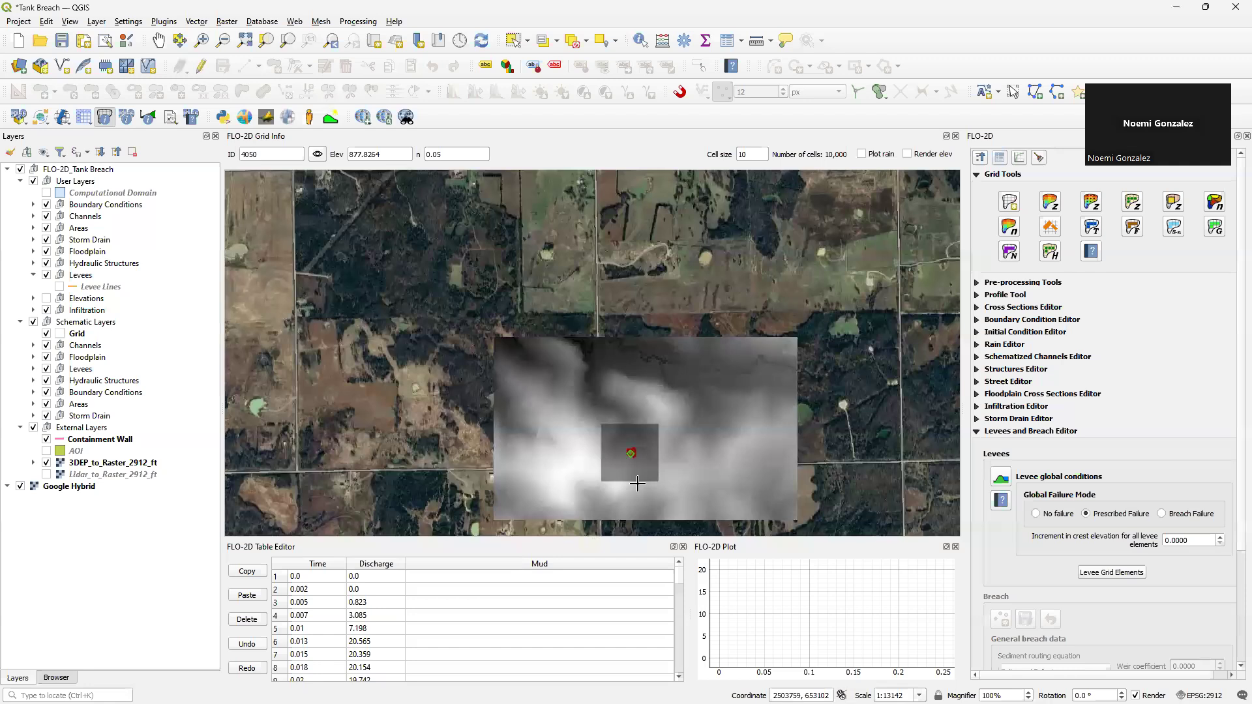
scroll(638, 483, "up", 4)
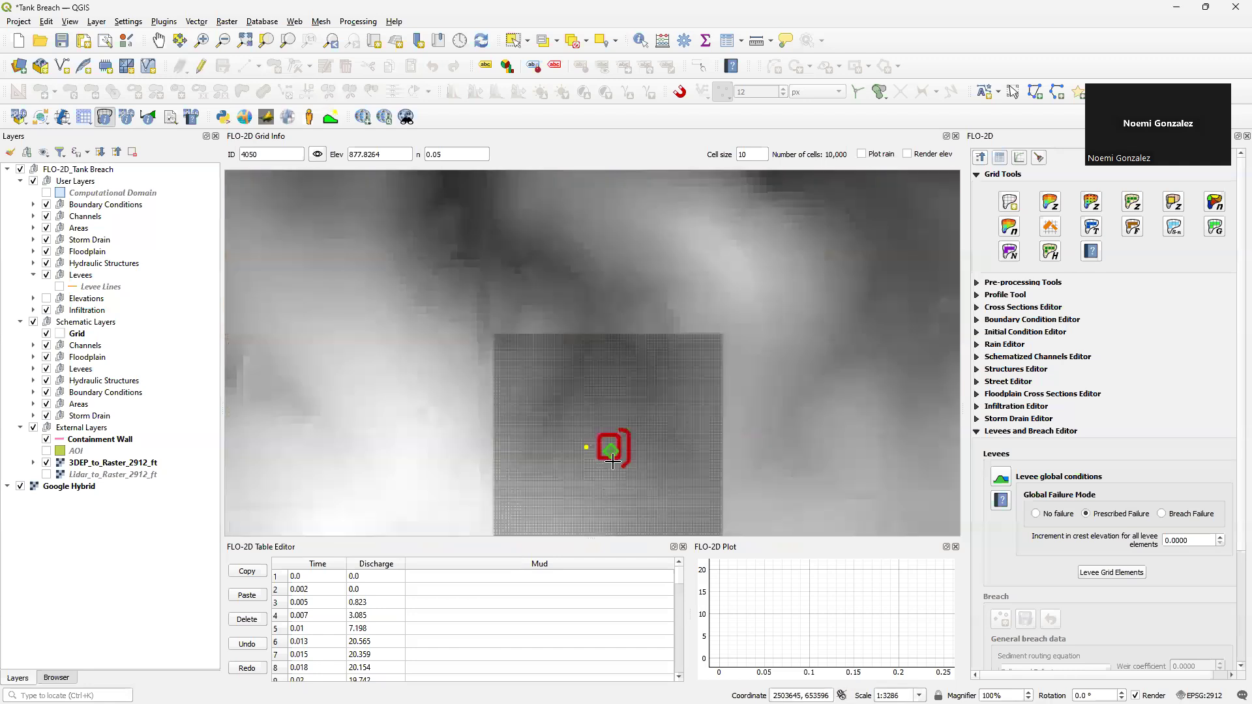
left_click(46, 193)
scroll(637, 425, "down", 3)
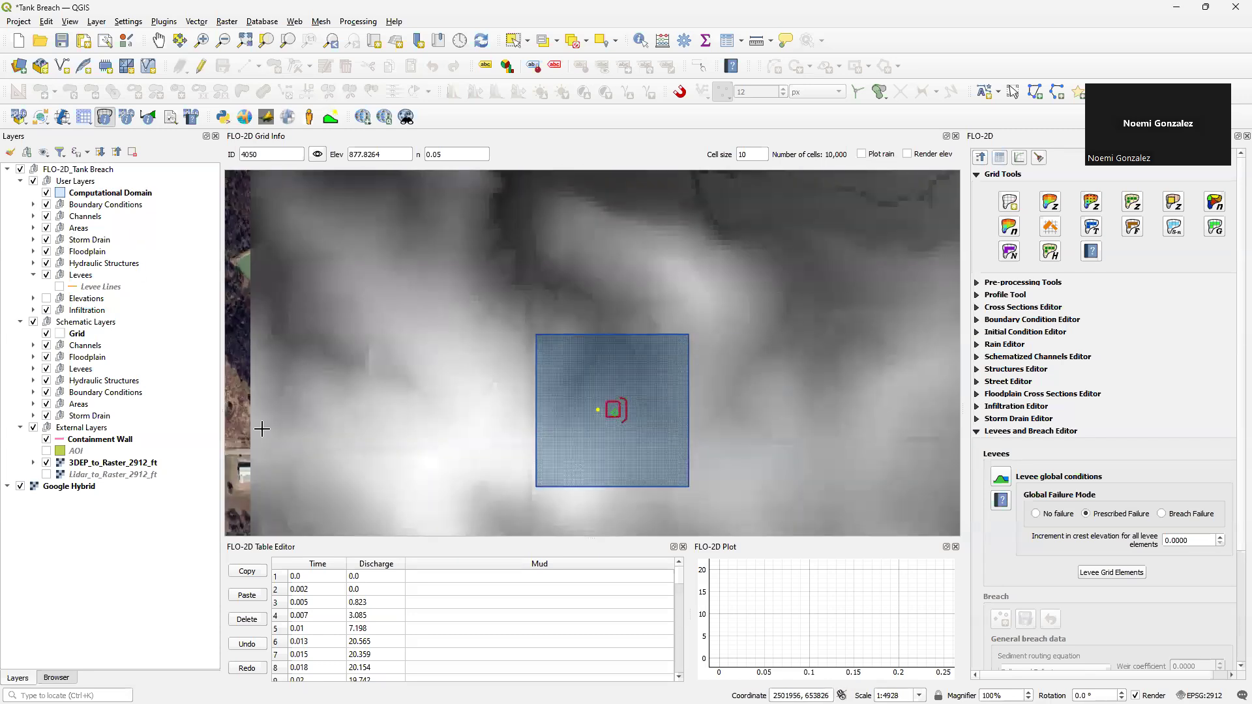
Step: Hide the 3DEP_to_Raster_2912_ft layer, open the Profile tool and enlarge its panel
left_click(46, 463)
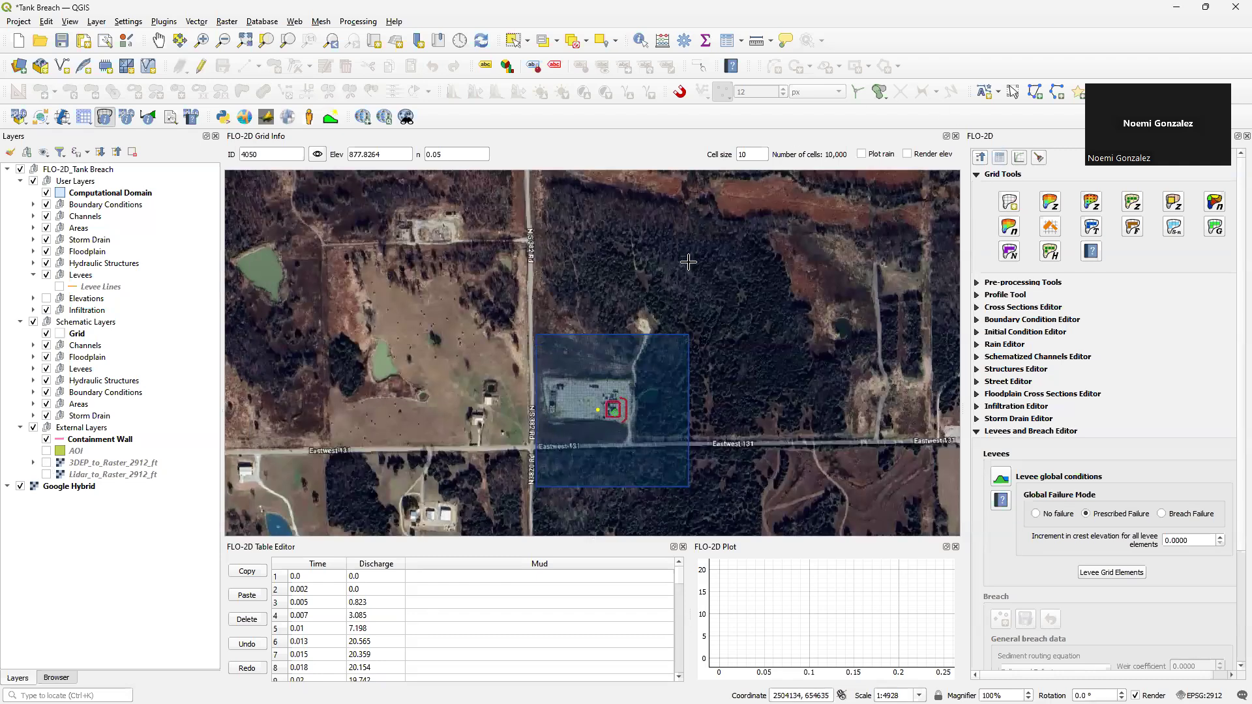
left_click(328, 120)
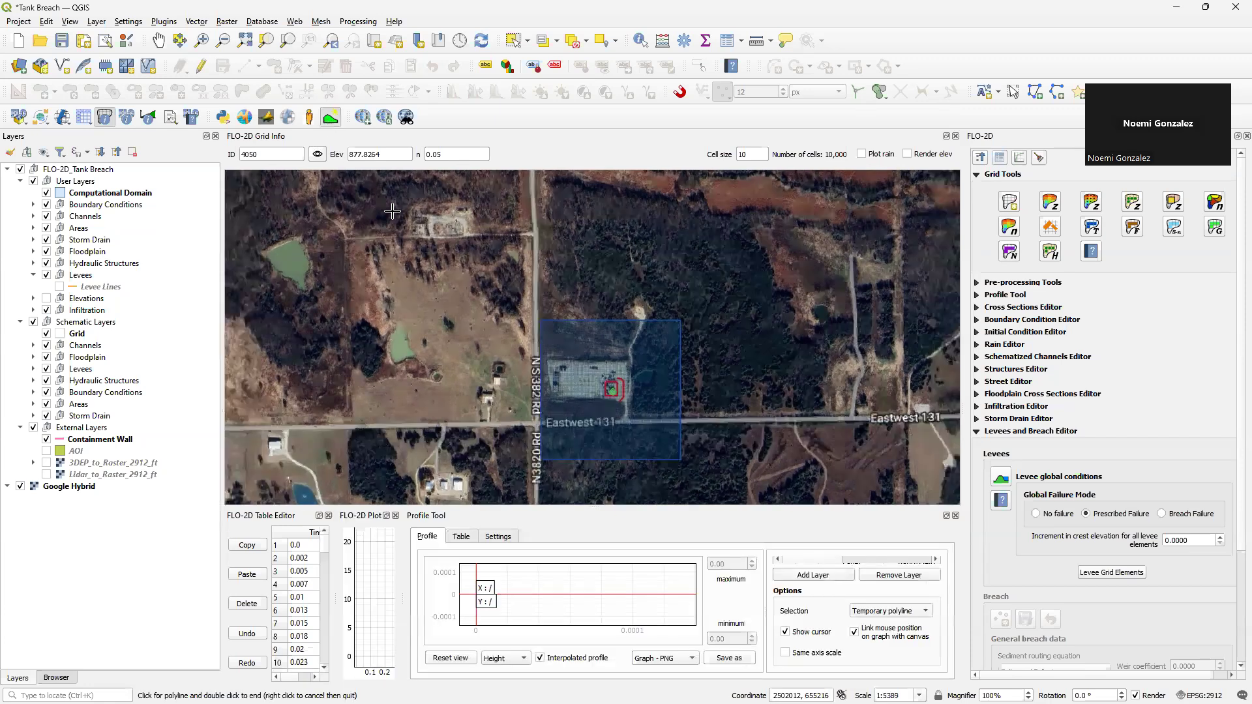
left_click(526, 380)
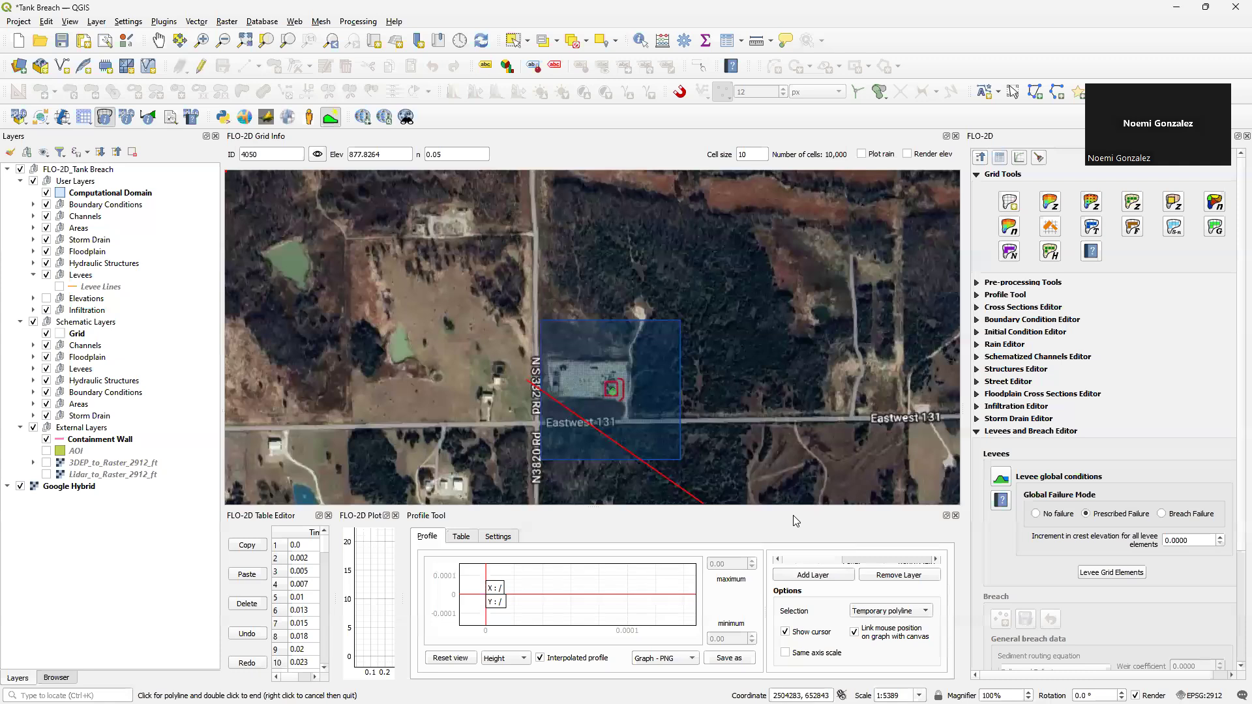
right_click(669, 423)
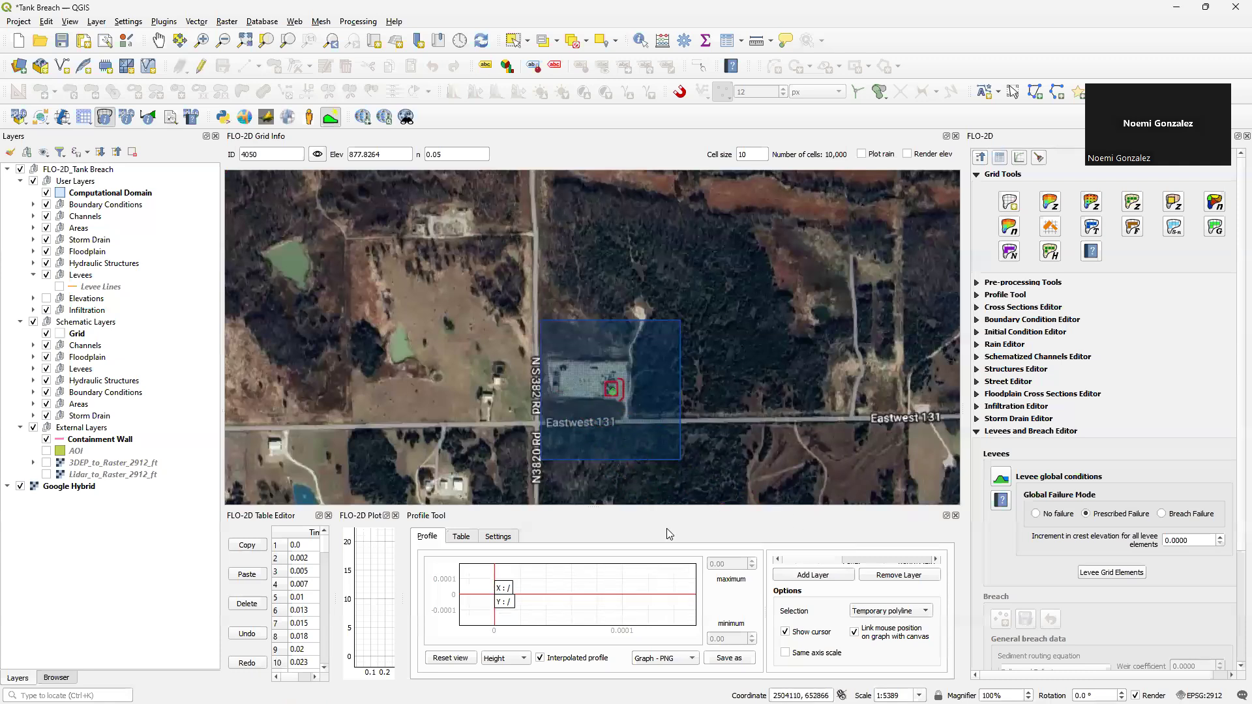
left_click_drag(644, 508, 653, 459)
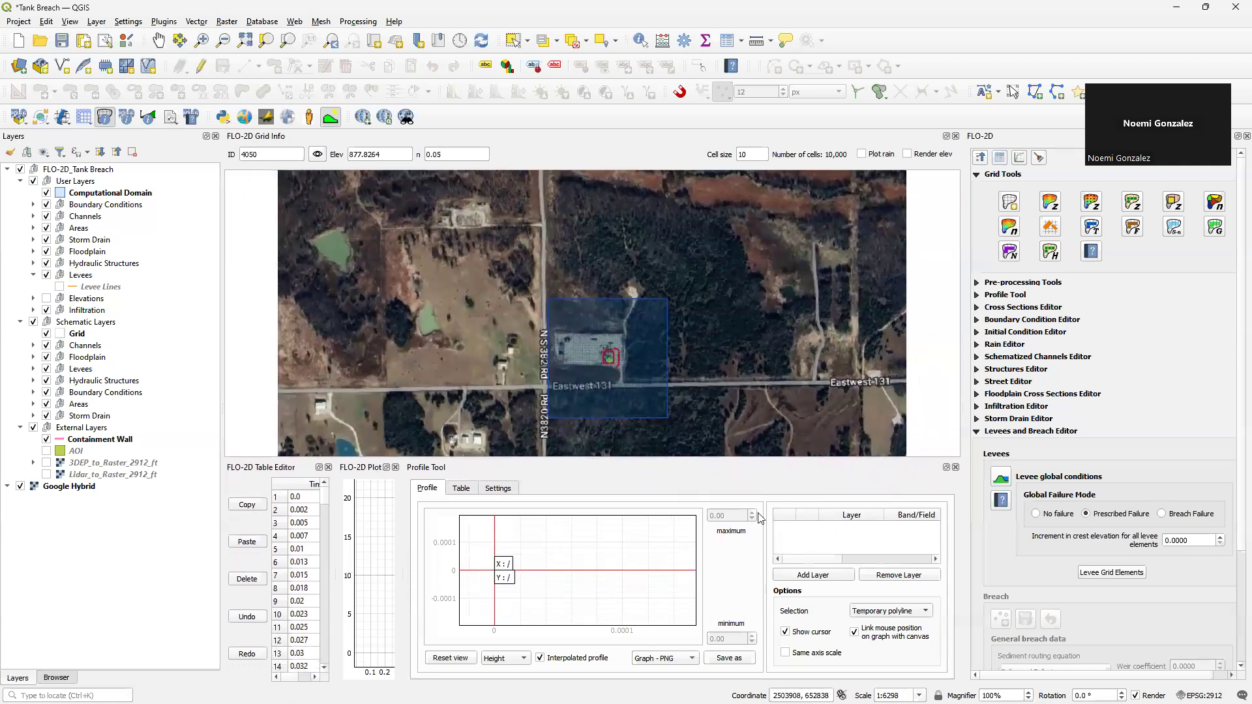
Step: Show the 3DEP_to_Raster_2912_ft layer again and add it to the Profile tool's layer list
left_click(46, 475)
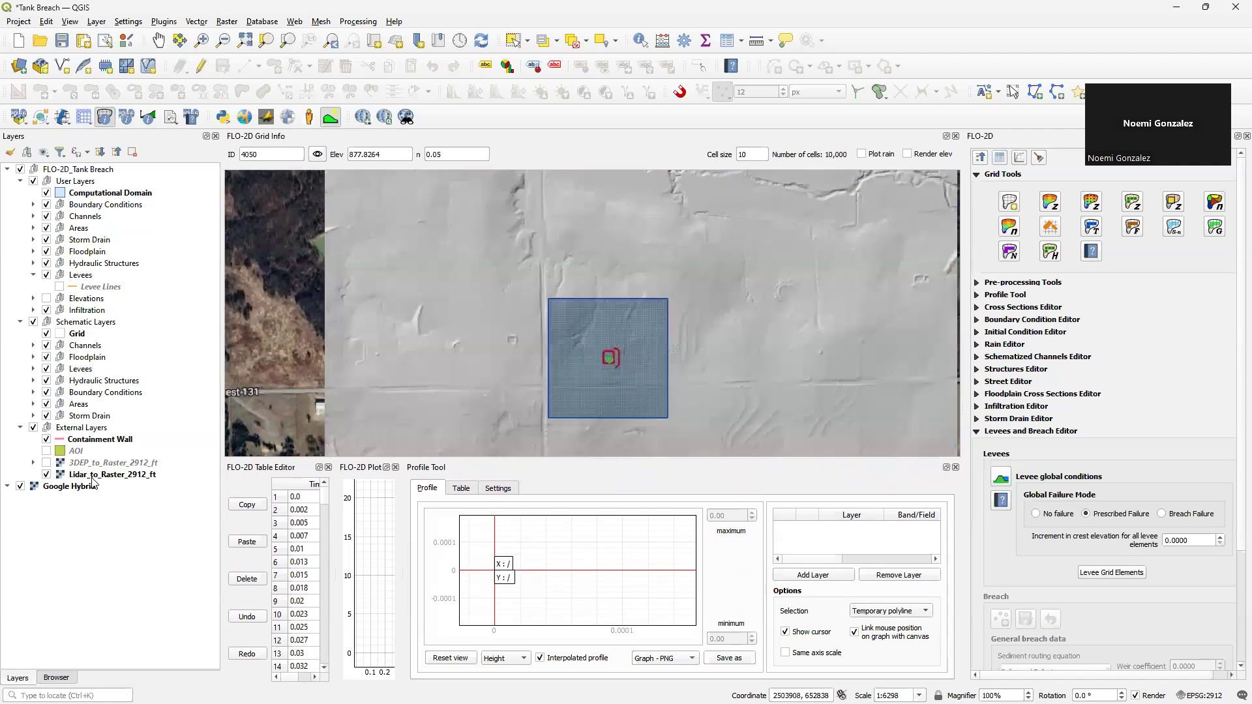
left_click(47, 474)
left_click(46, 463)
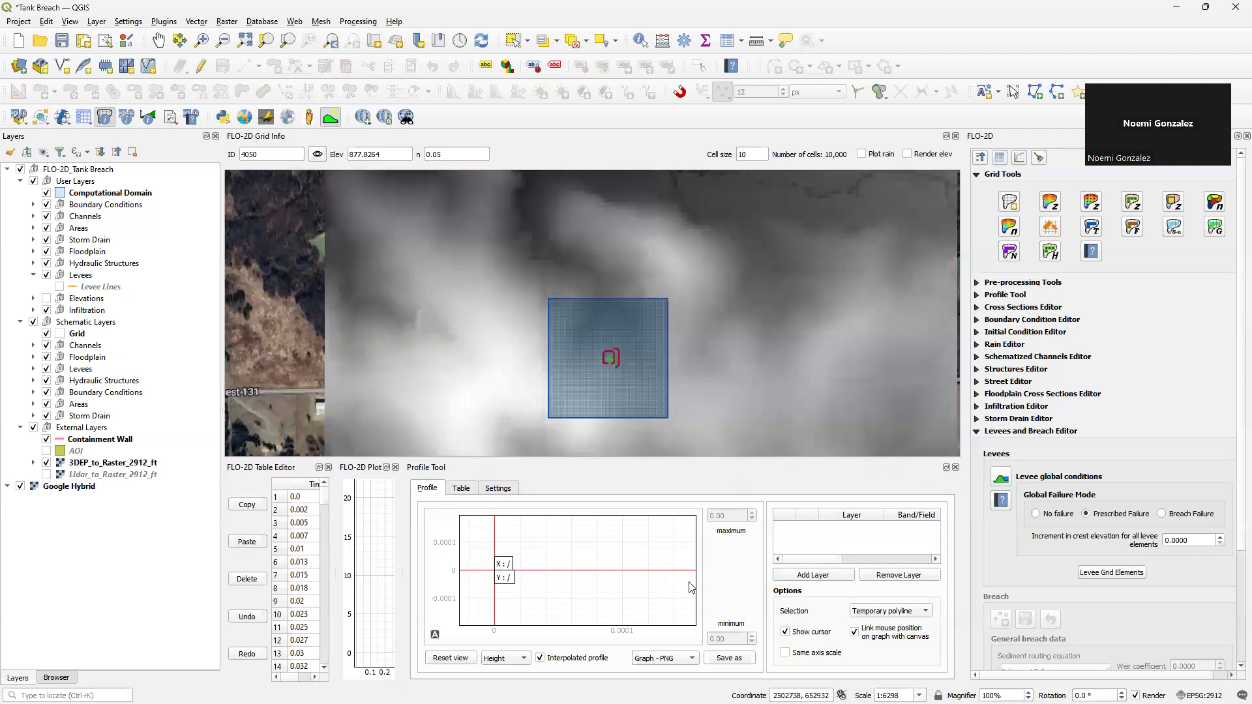
left_click(808, 579)
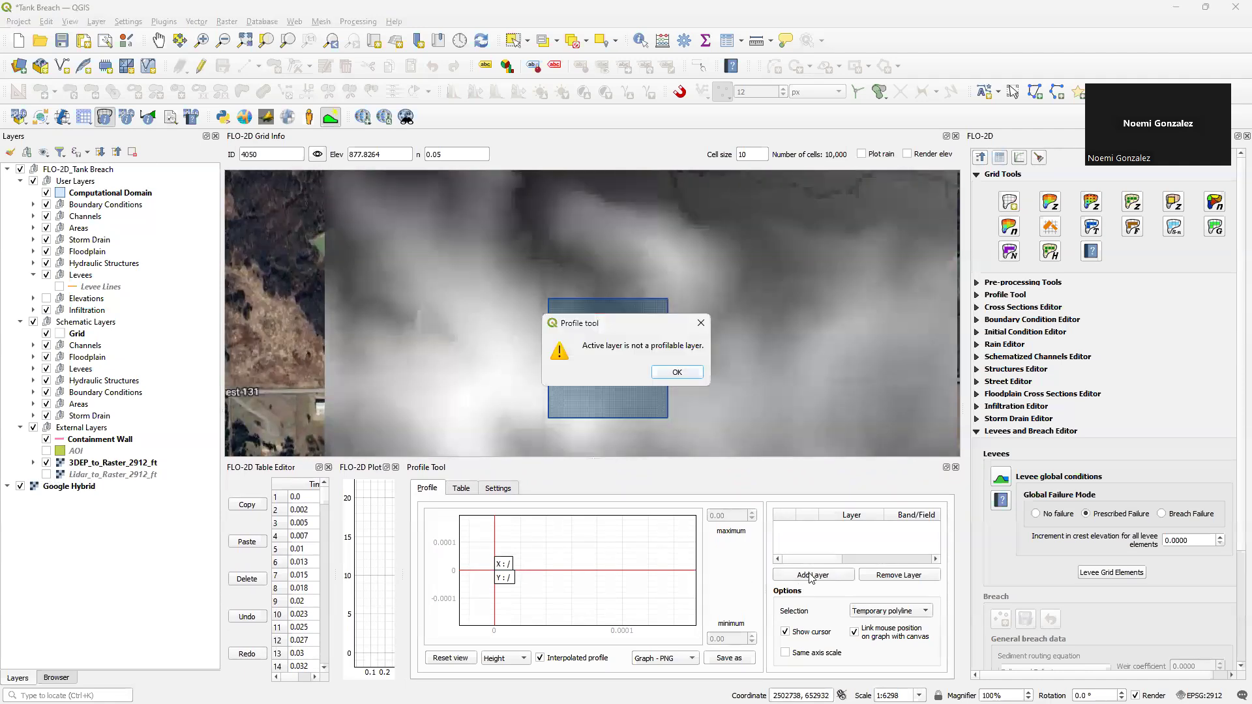
left_click(677, 376)
left_click(155, 463)
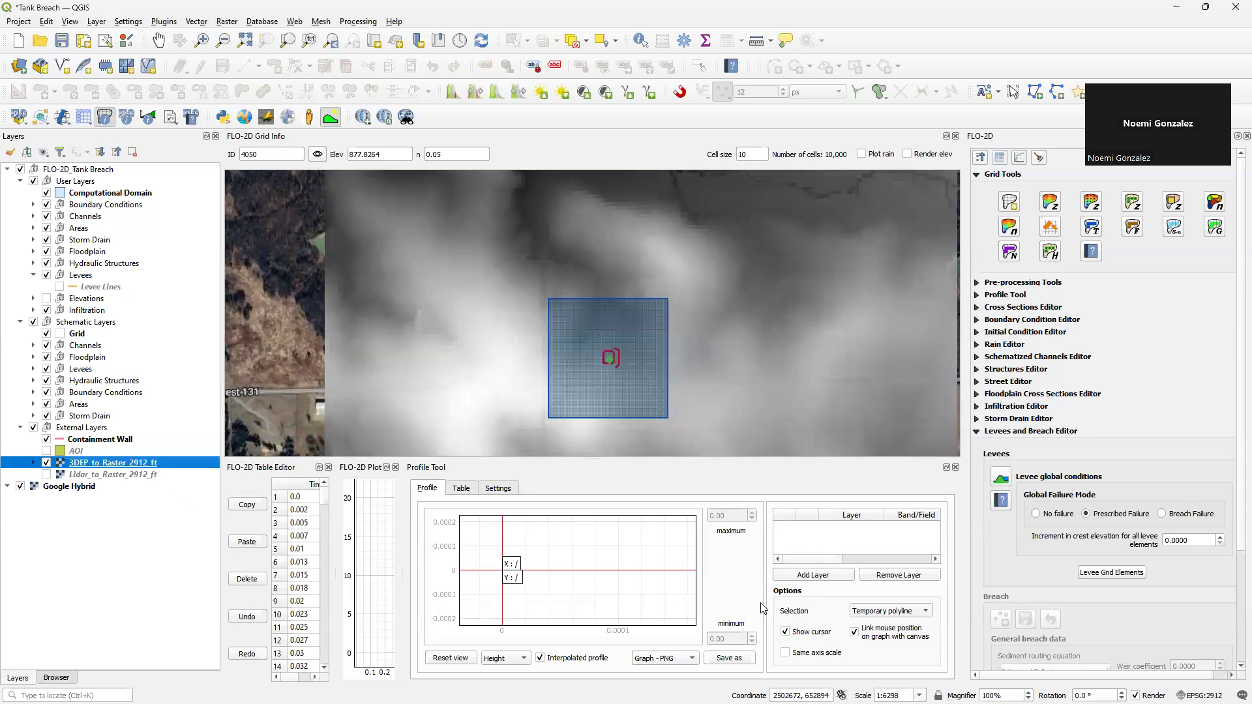
left_click(809, 577)
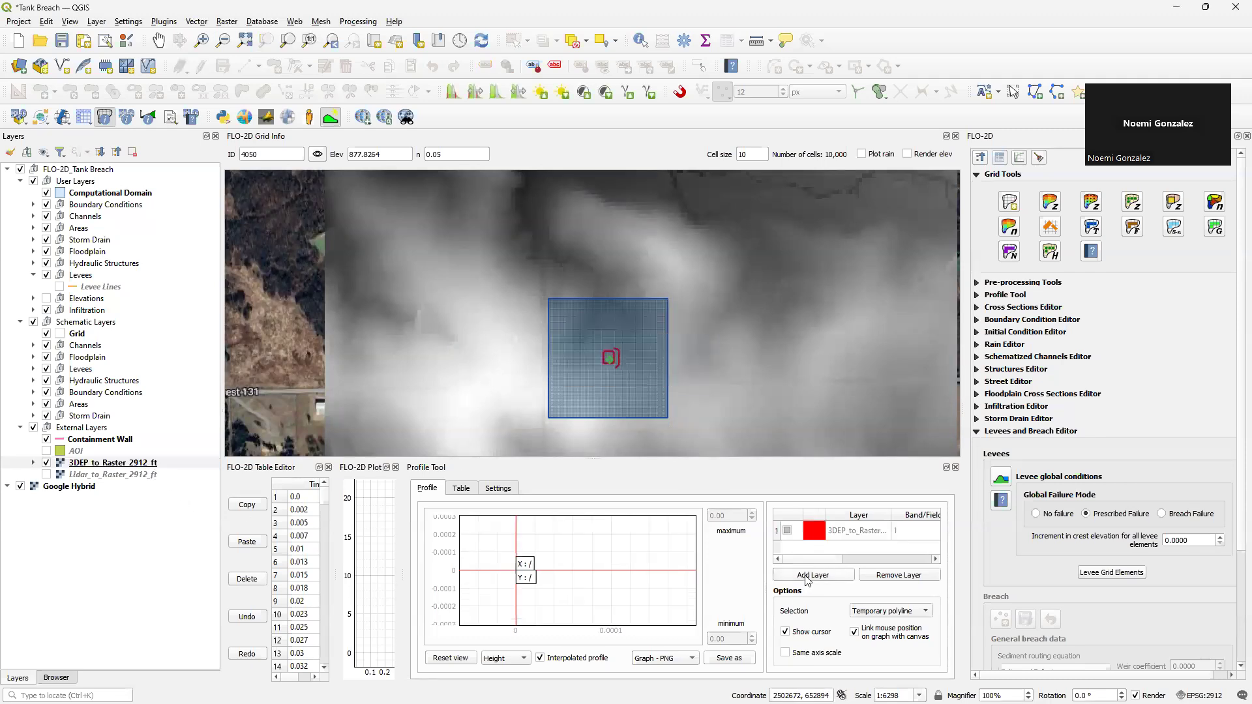
Step: Plot a west-to-east elevation profile of the 3DEP raster across the grid just below the tank, and clear it
left_click(546, 363)
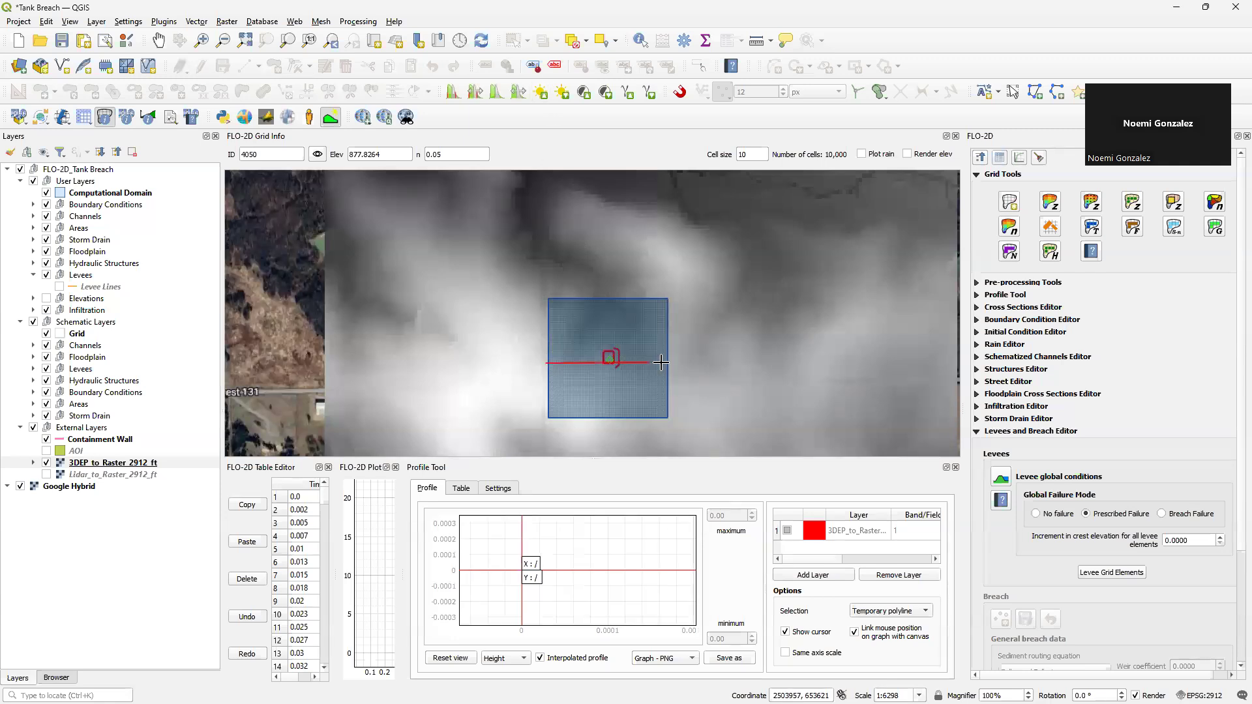
left_click(697, 363)
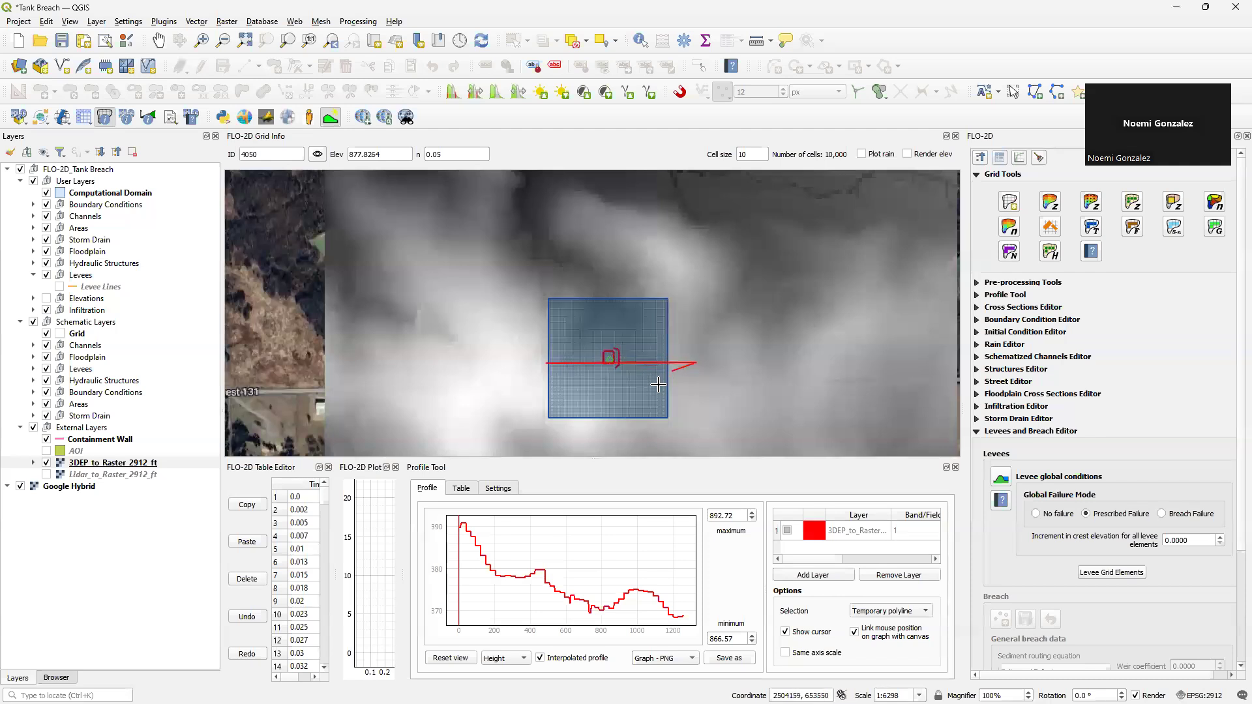
right_click(674, 415)
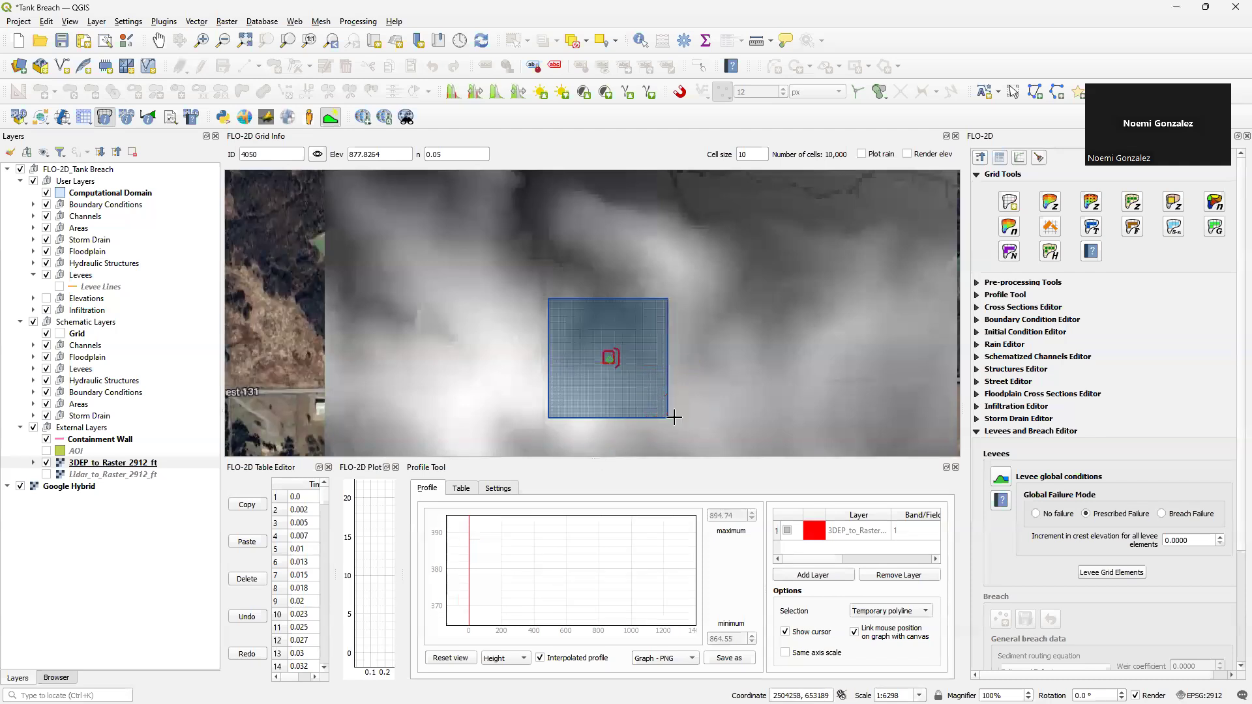
Step: Plot a south-to-north elevation profile of the 3DEP raster through the tank site, and clear it
left_click(607, 421)
double_click(607, 285)
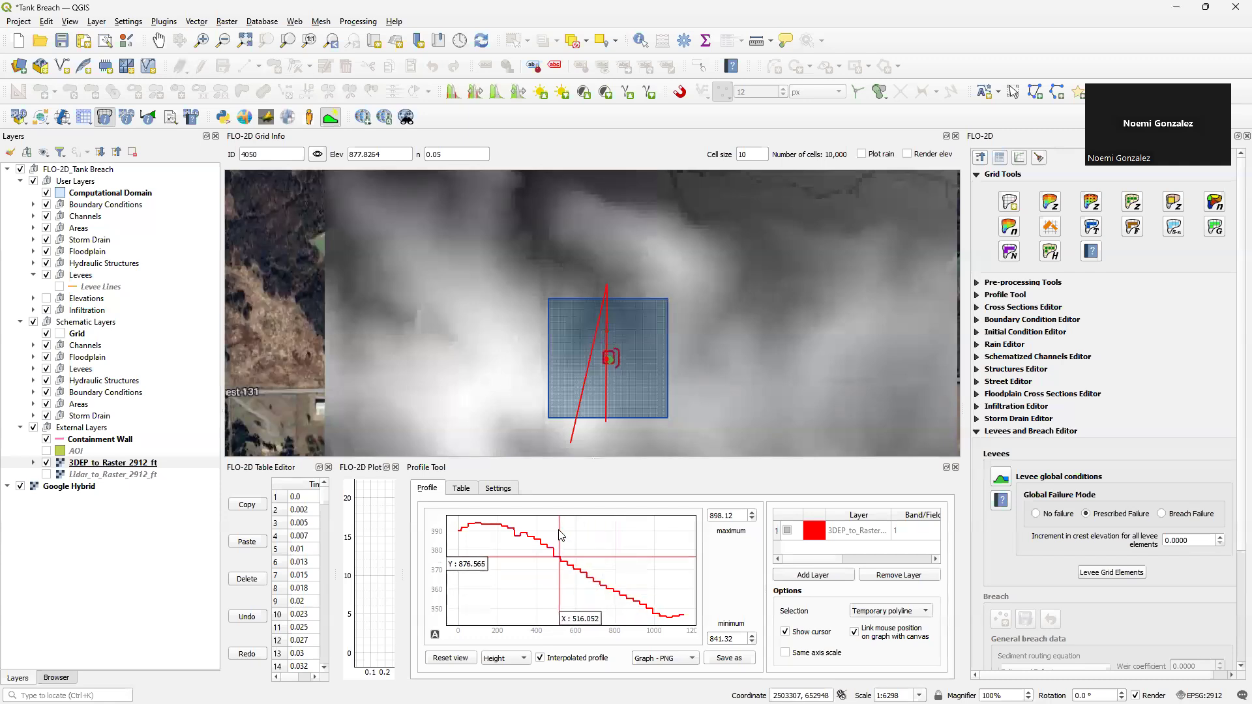
right_click(780, 338)
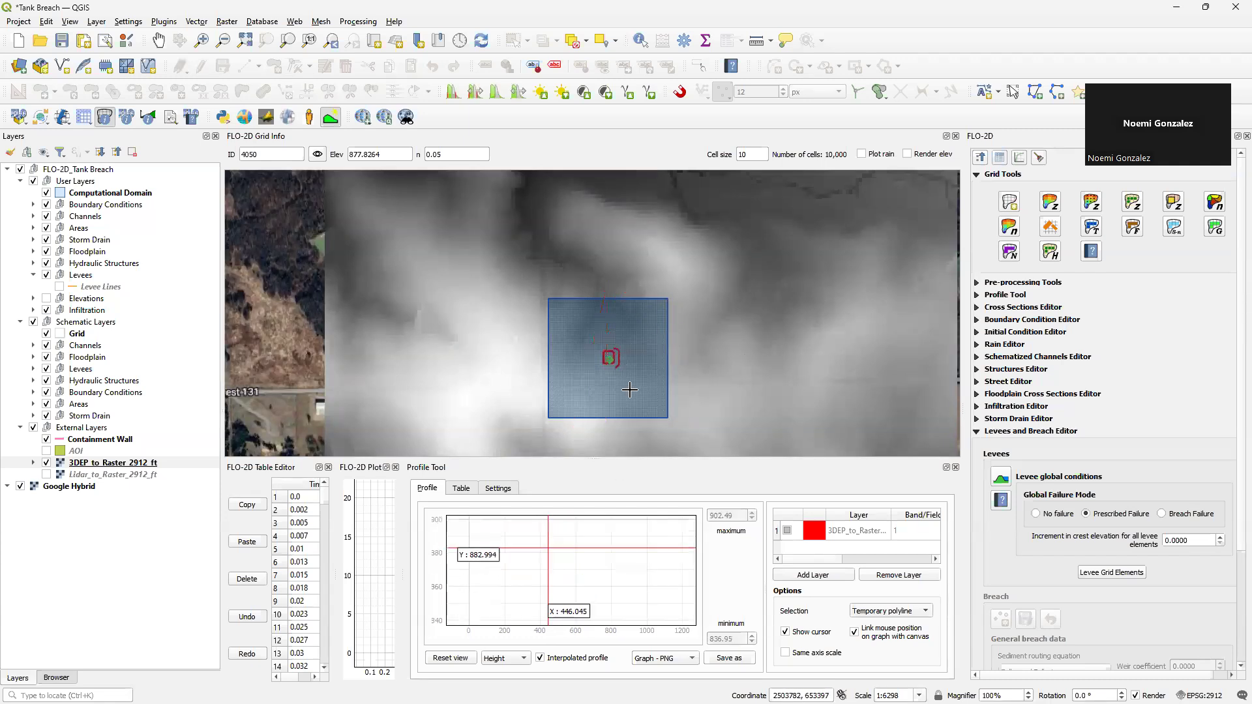
Step: Hide the 3DEP_to_Raster_2912_ft layer and examine the tank, containment wall and outer levee line against the aerial imagery
scroll(629, 390, "up", 1)
left_click(46, 463)
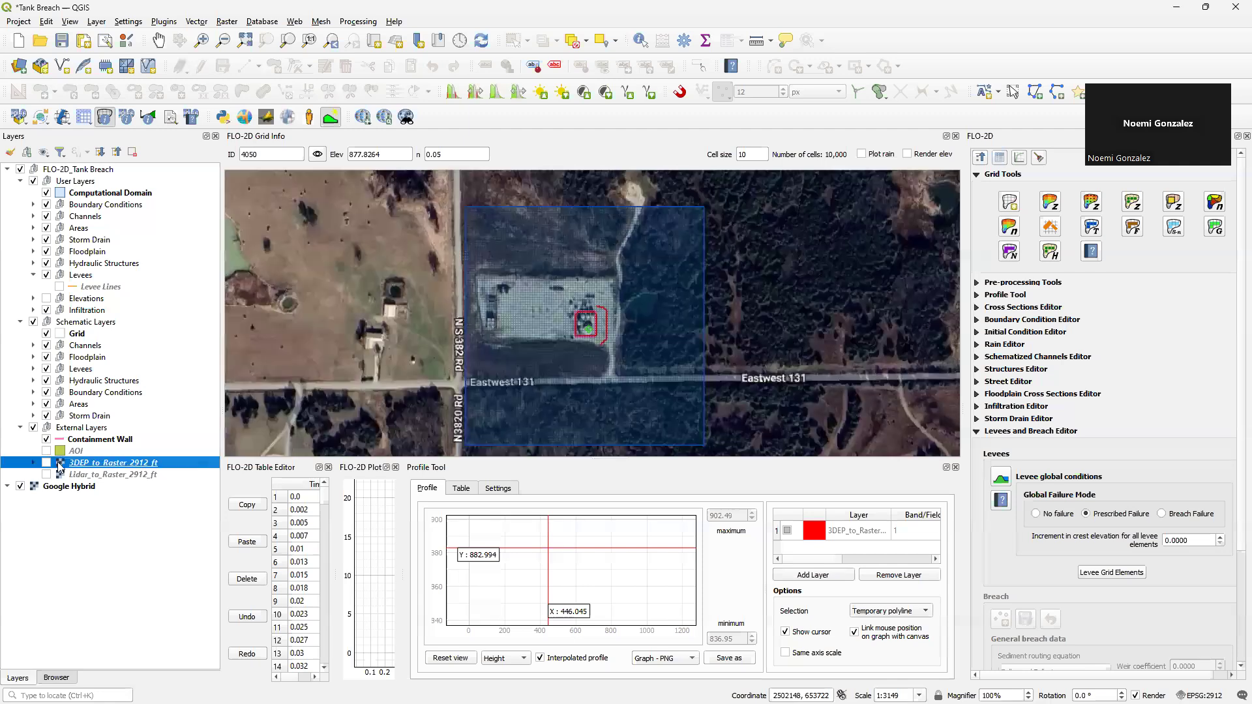
scroll(589, 316, "up", 1)
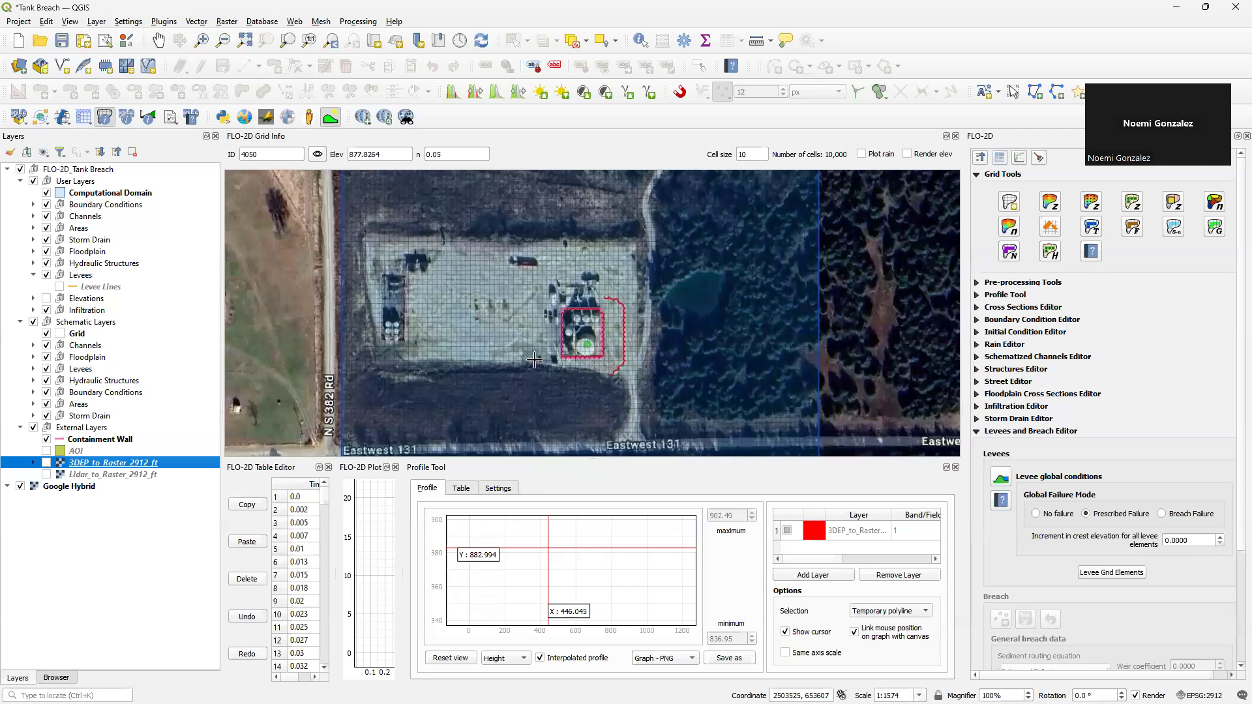
scroll(620, 343, "up", 1)
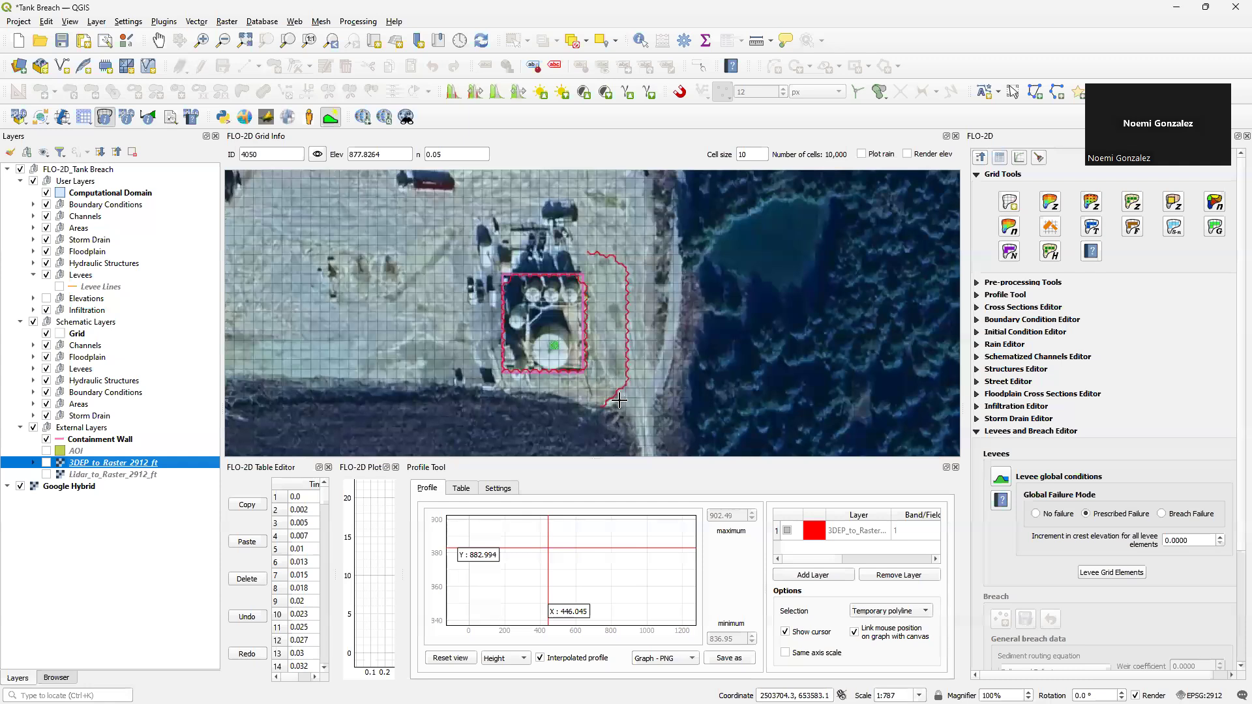
scroll(620, 400, "down", 1)
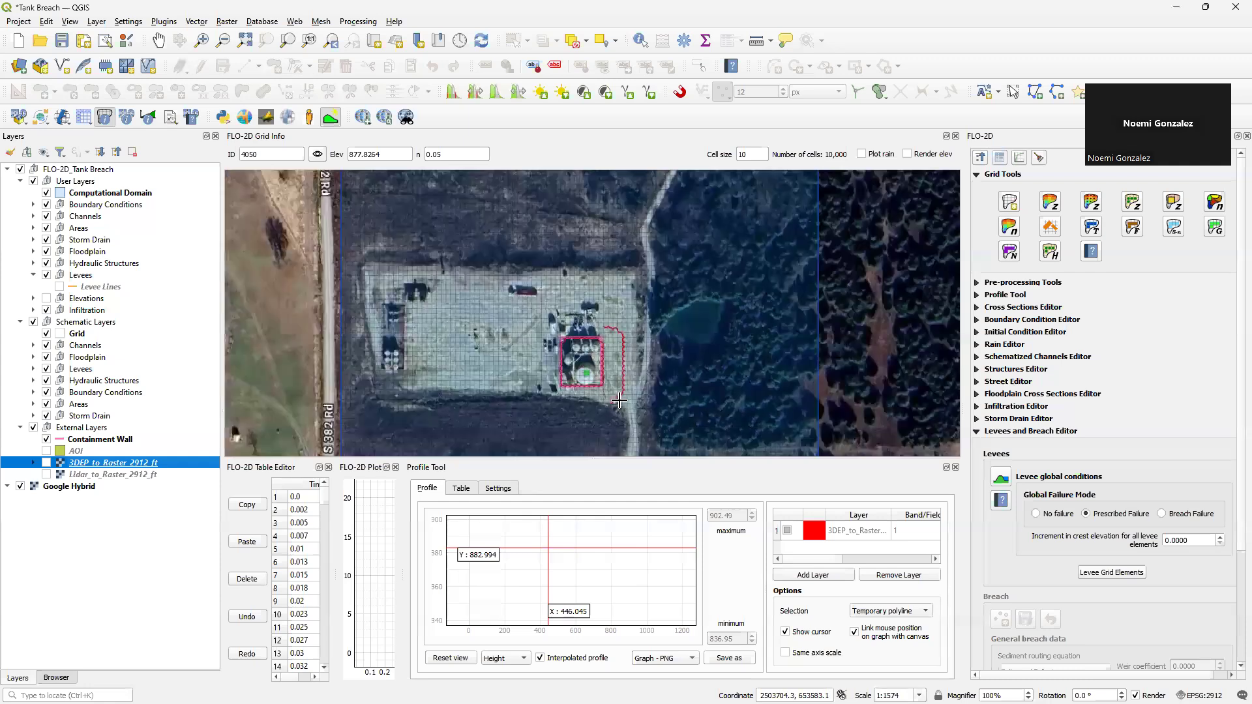
scroll(620, 401, "down", 1)
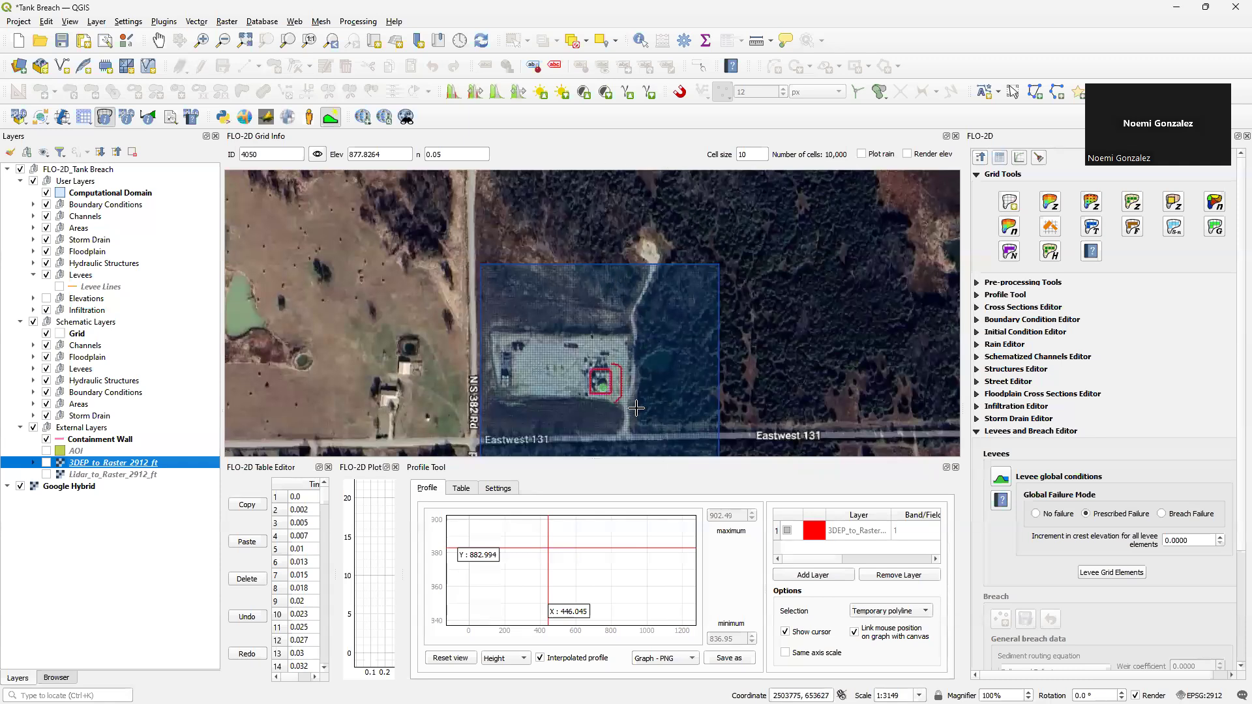
scroll(606, 418, "up", 1)
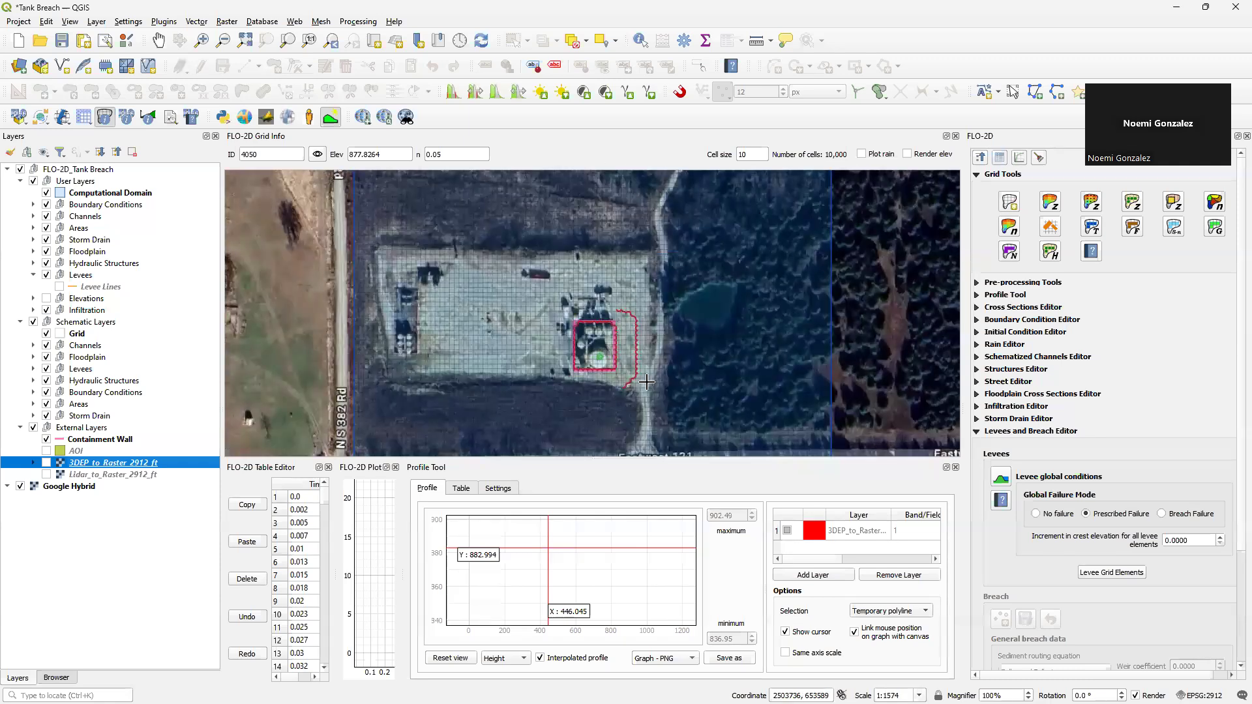
scroll(648, 378, "up", 1)
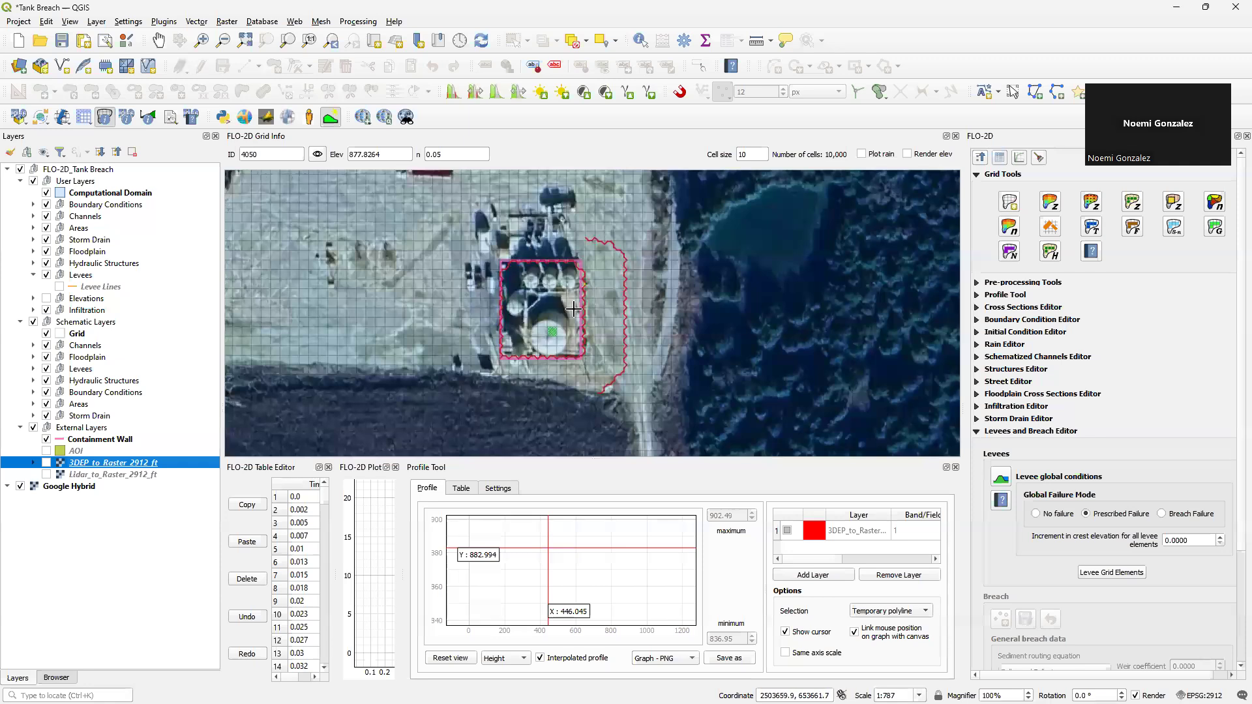
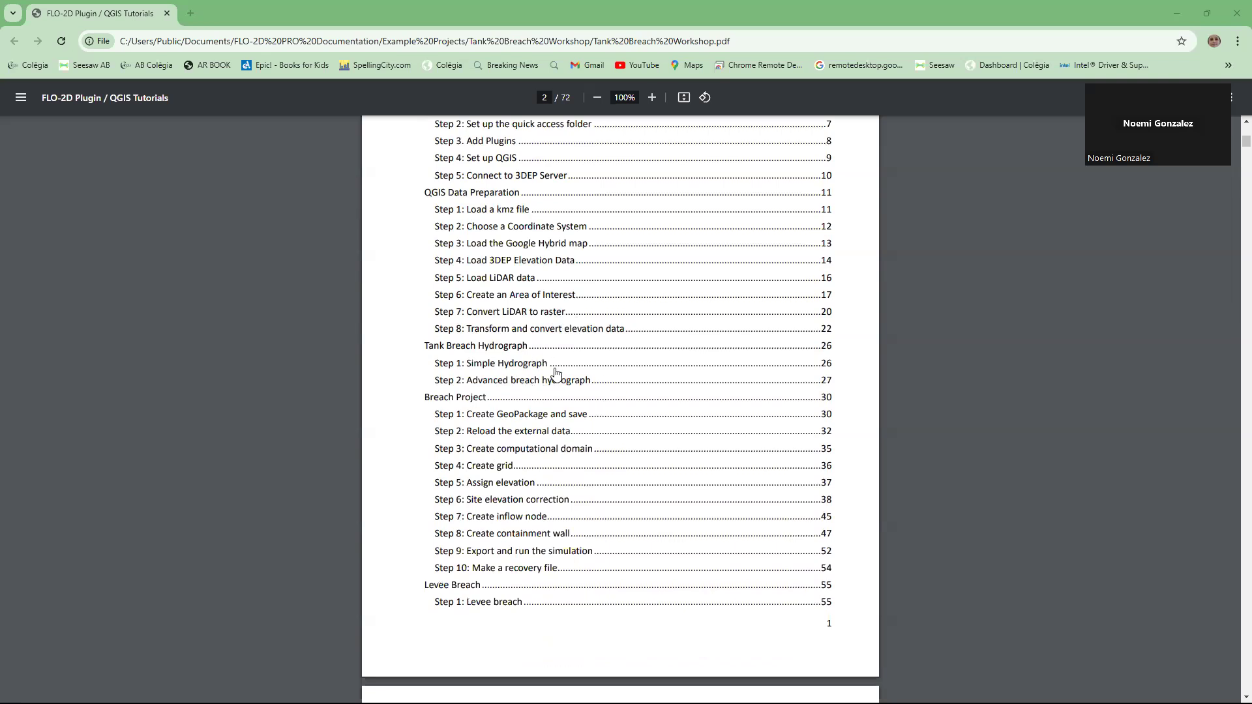
Step: Review the Tank Breach Workshop PDF in the browser, from the table of contents through the installation, computer setup and plugin instructions
scroll(575, 389, "down", 1)
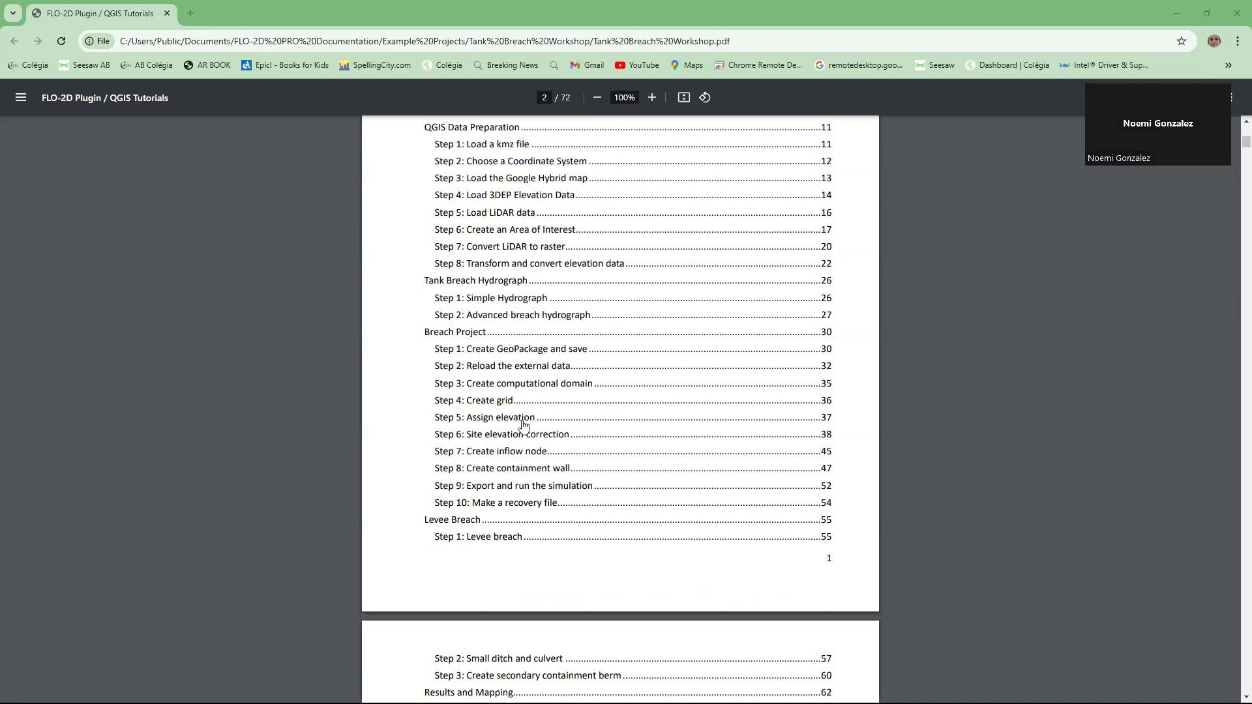
scroll(557, 374, "down", 2)
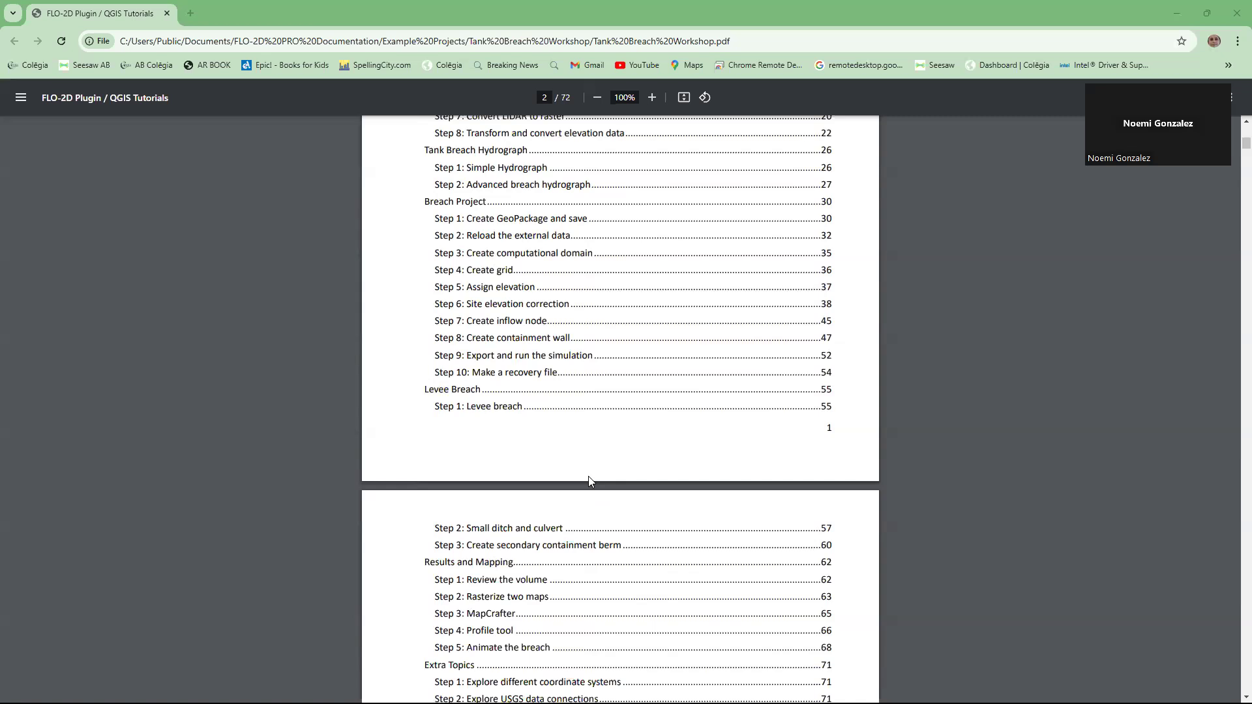
scroll(588, 478, "down", 1)
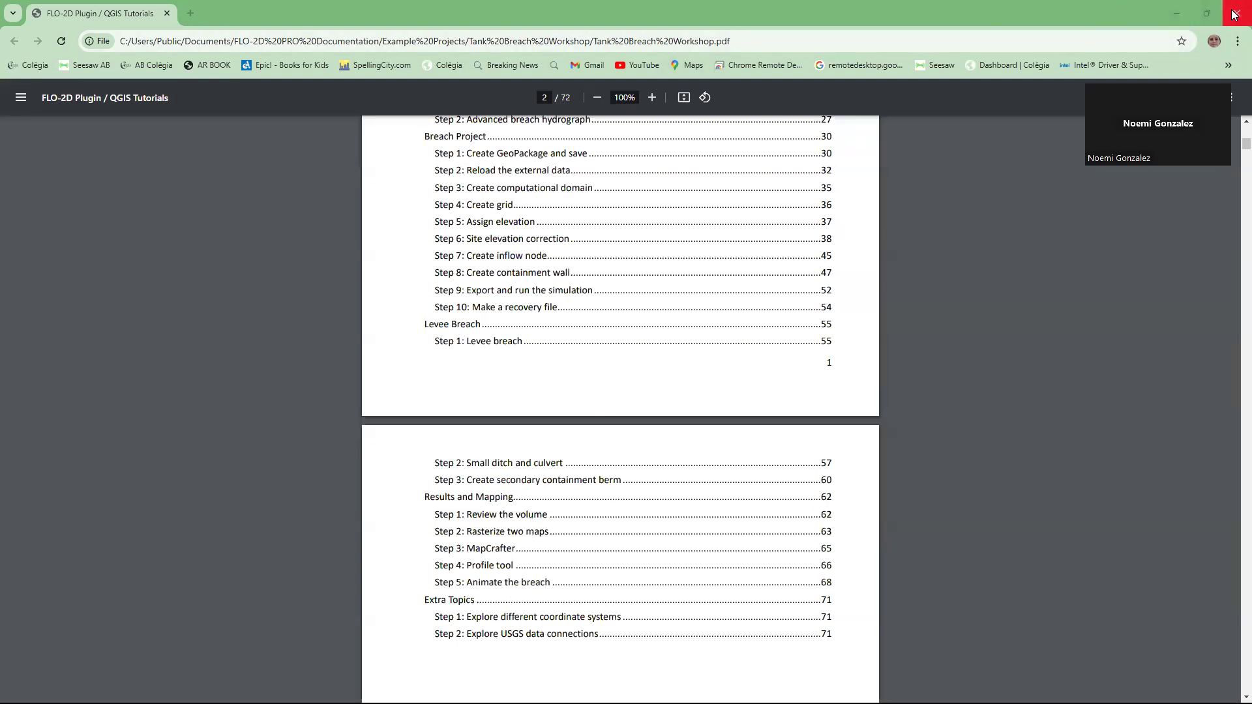
scroll(750, 424, "down", 7)
scroll(737, 479, "down", 20)
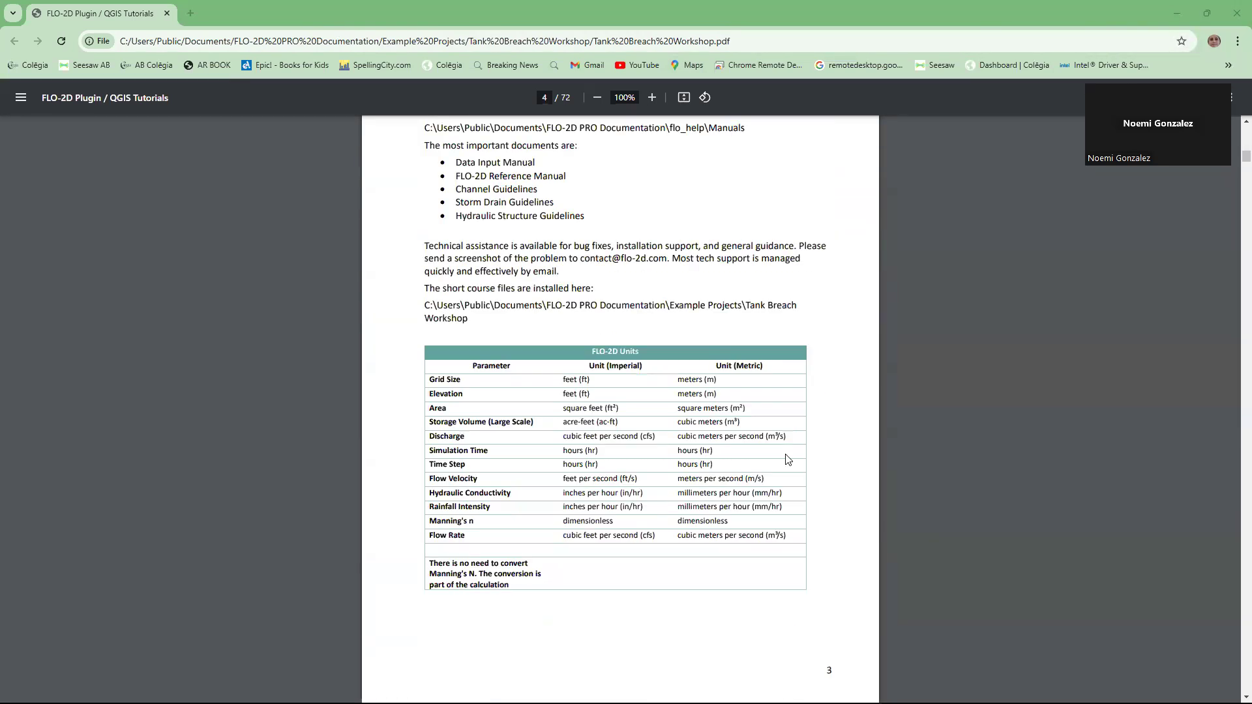
scroll(747, 485, "down", 12)
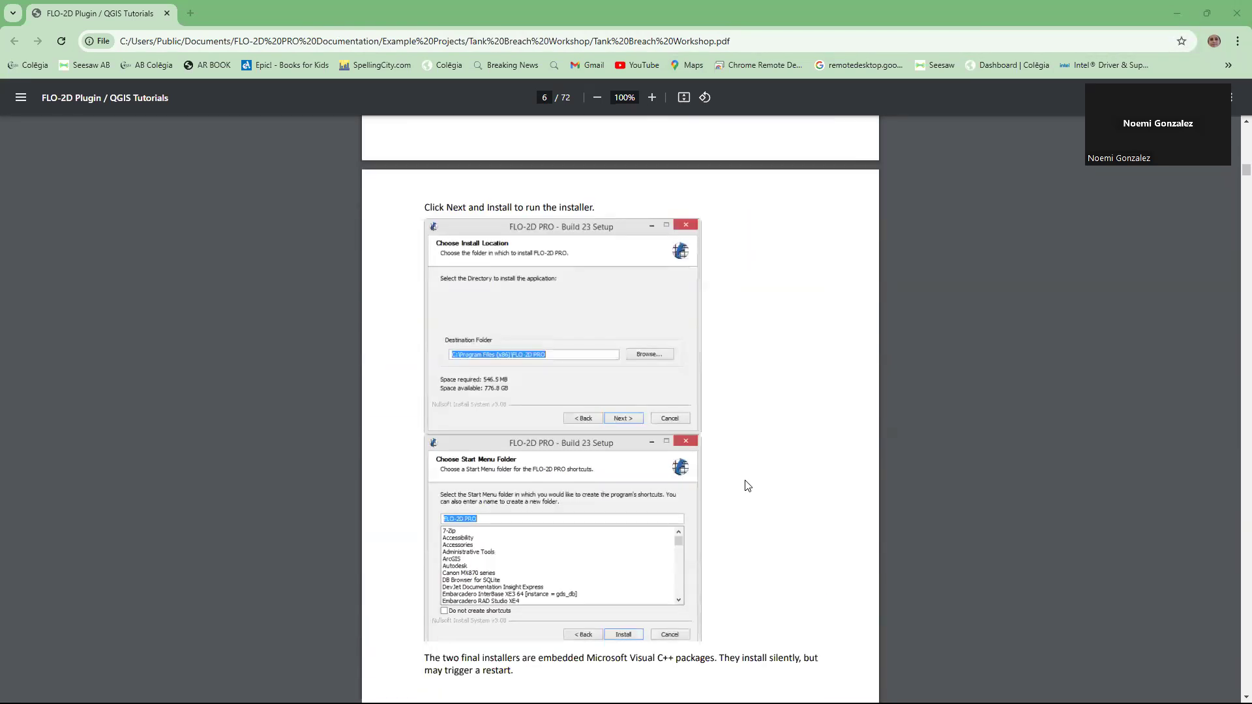
scroll(734, 480, "down", 9)
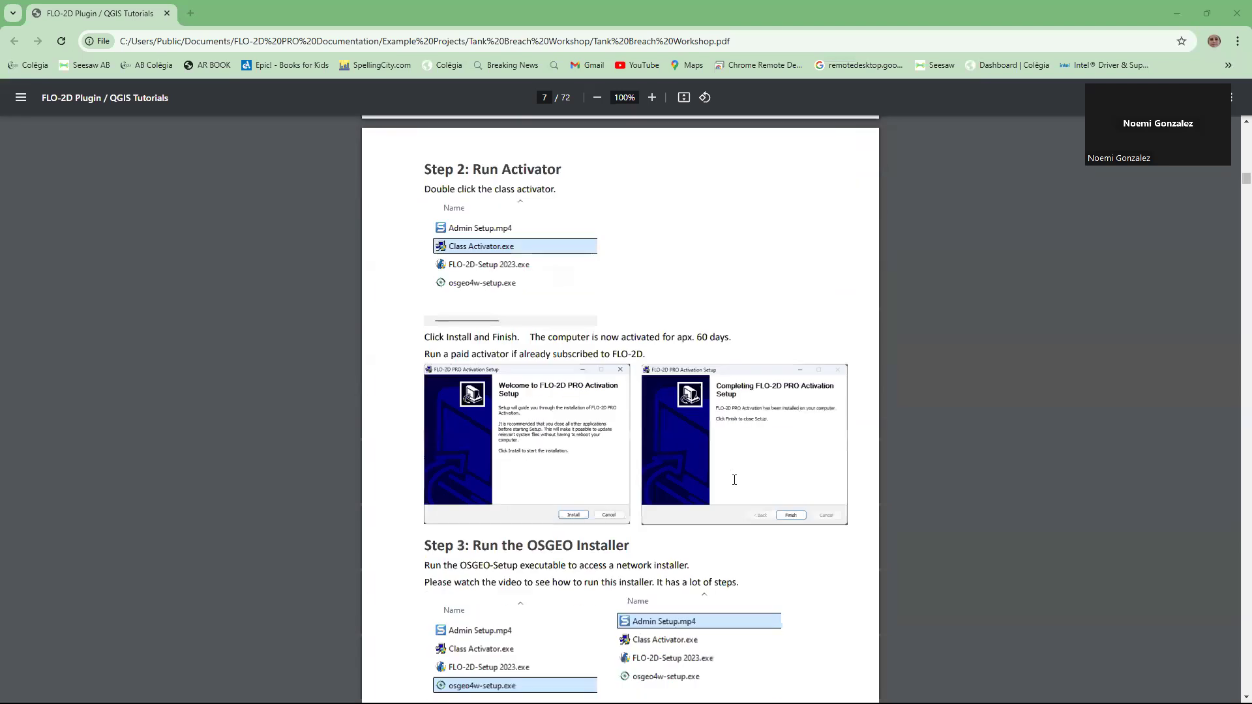
scroll(734, 482, "down", 5)
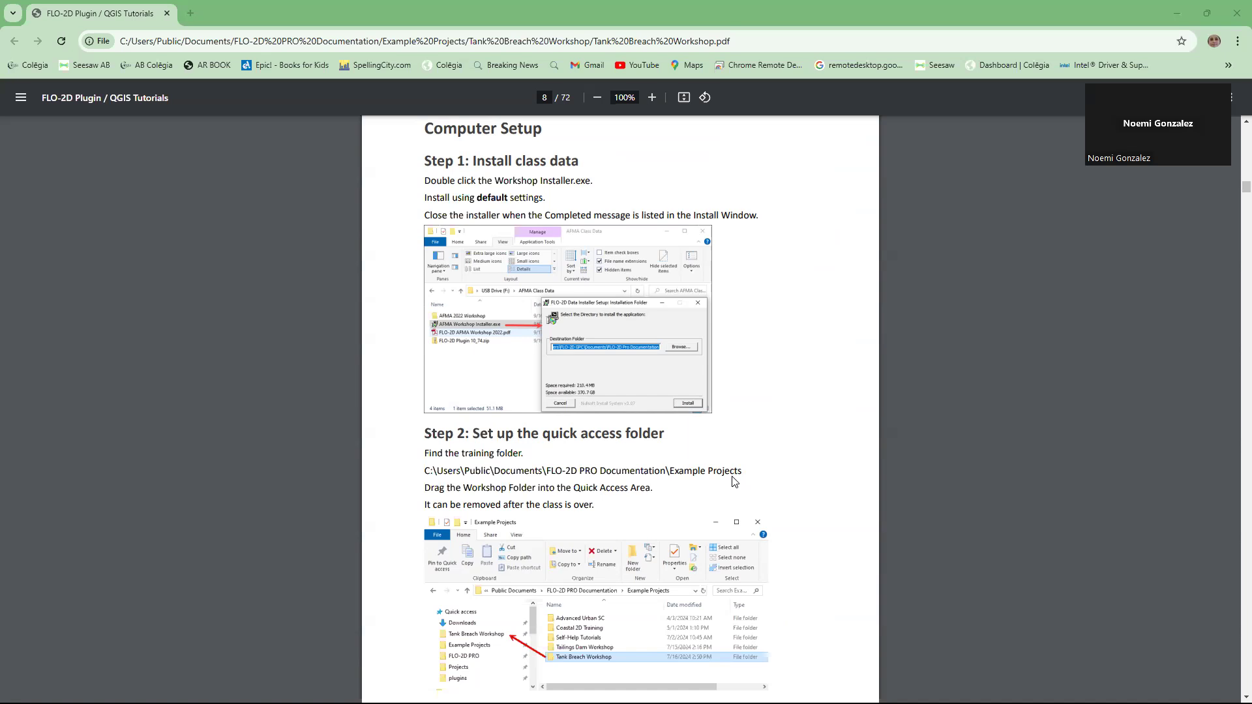
scroll(664, 440, "down", 3)
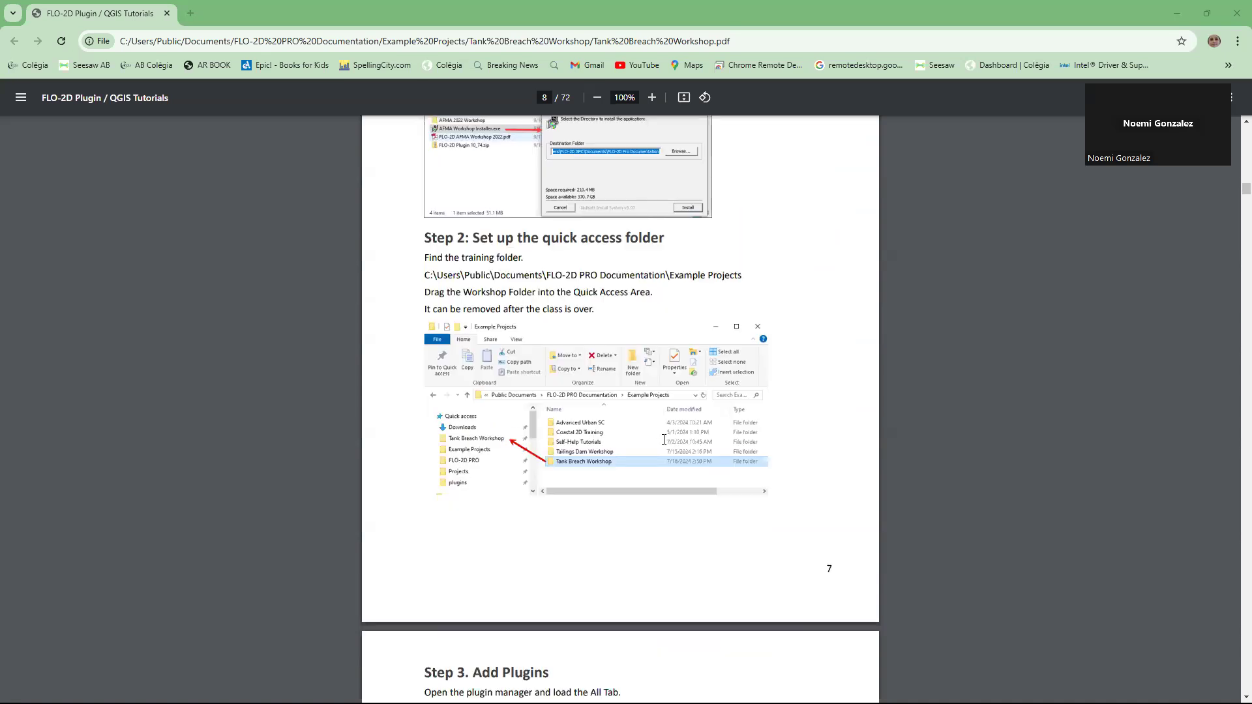
scroll(716, 463, "down", 8)
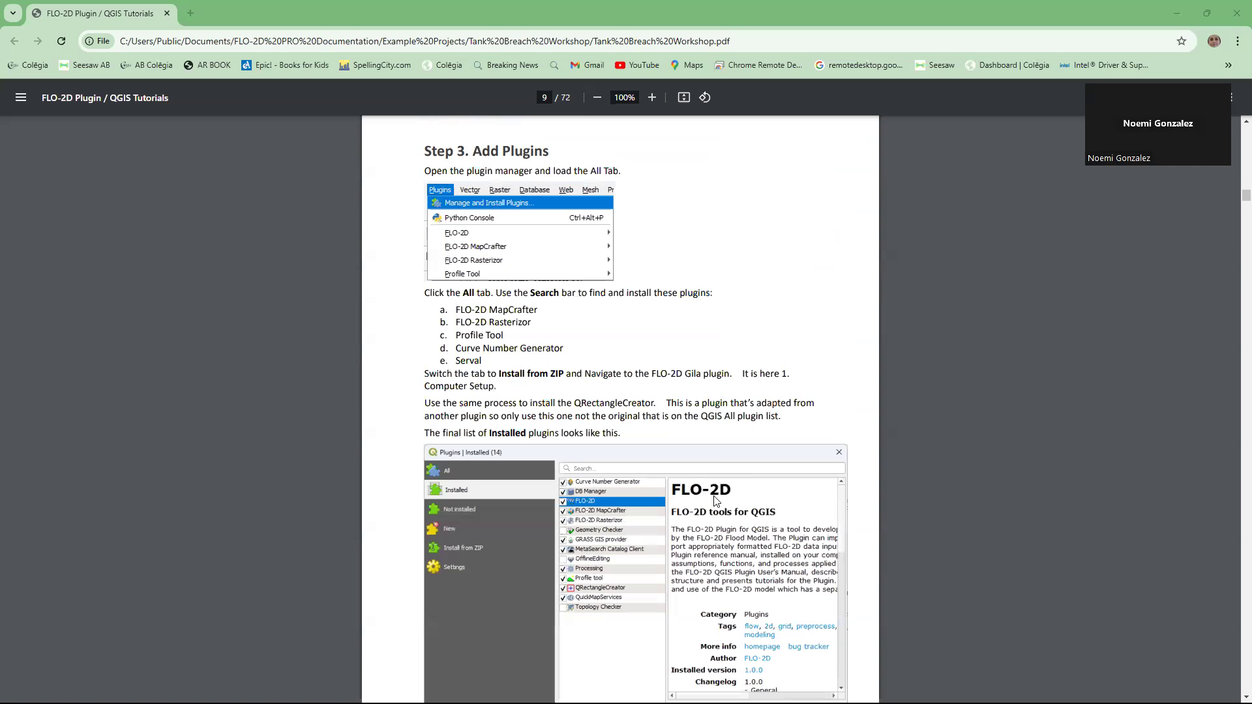
scroll(716, 500, "down", 7)
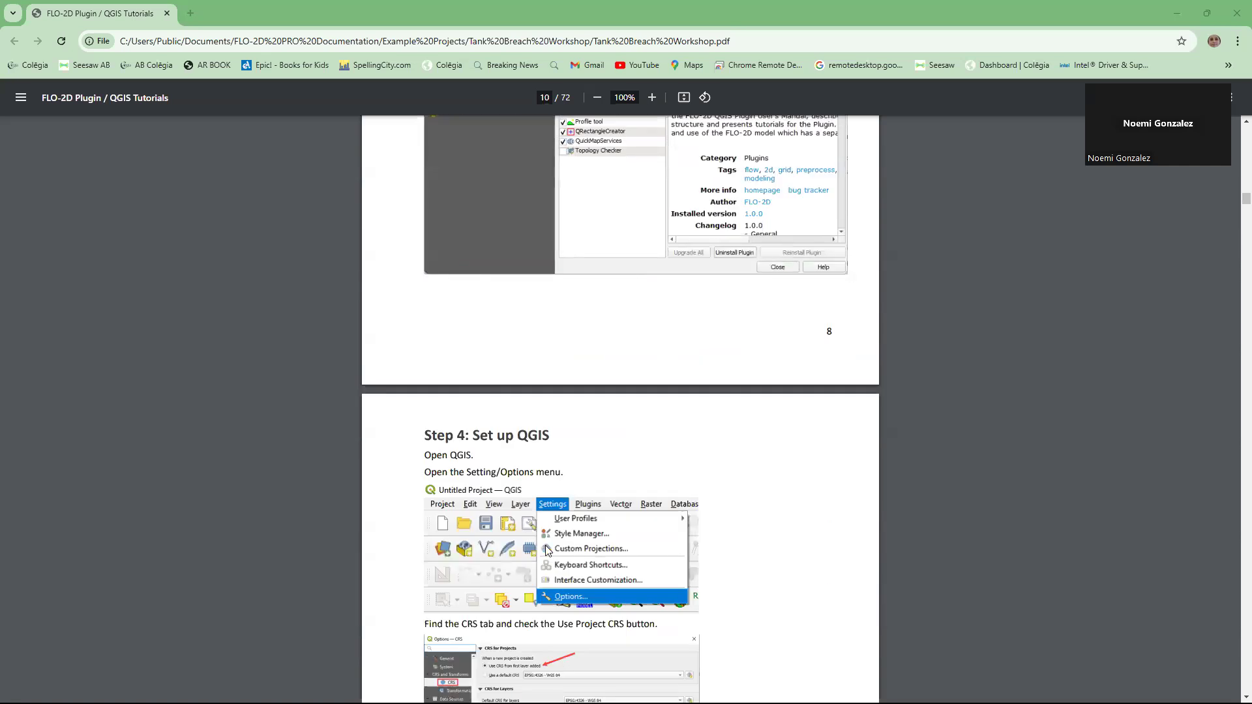
Step: Close the workshop PDF to return to QGIS, and reduce the Profile tool panel's height to enlarge the map
left_click(1234, 14)
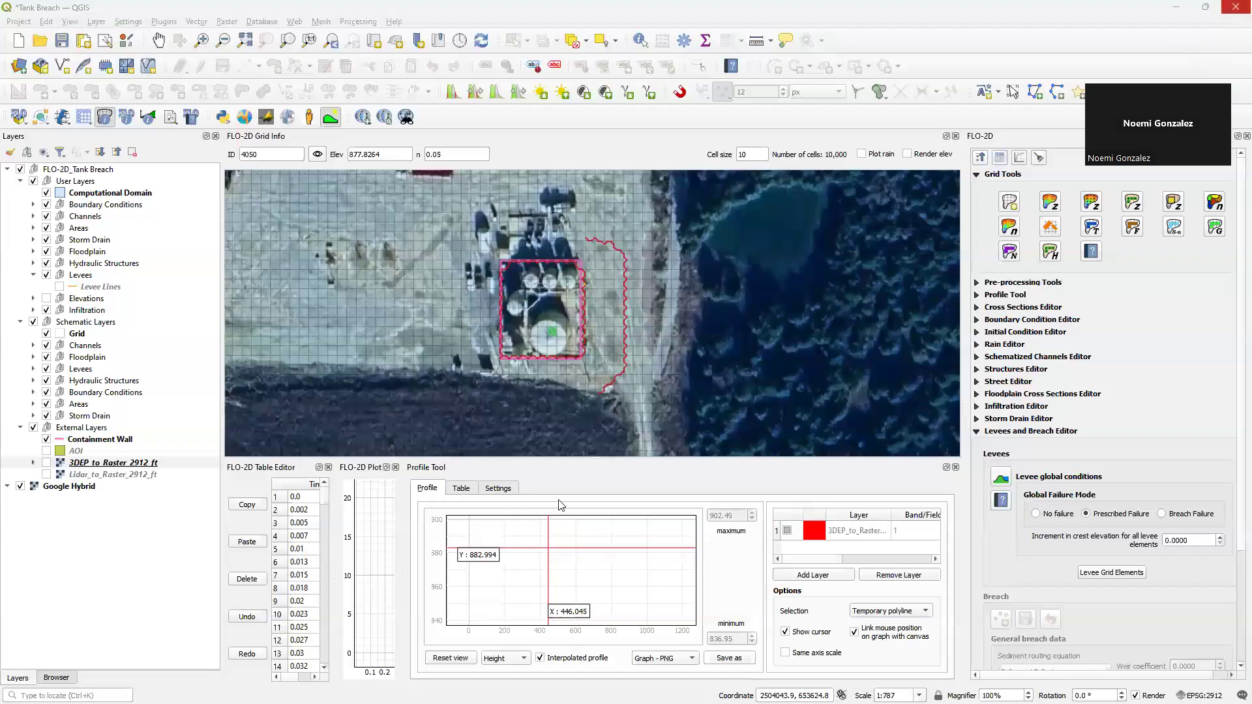
left_click_drag(662, 458, 662, 485)
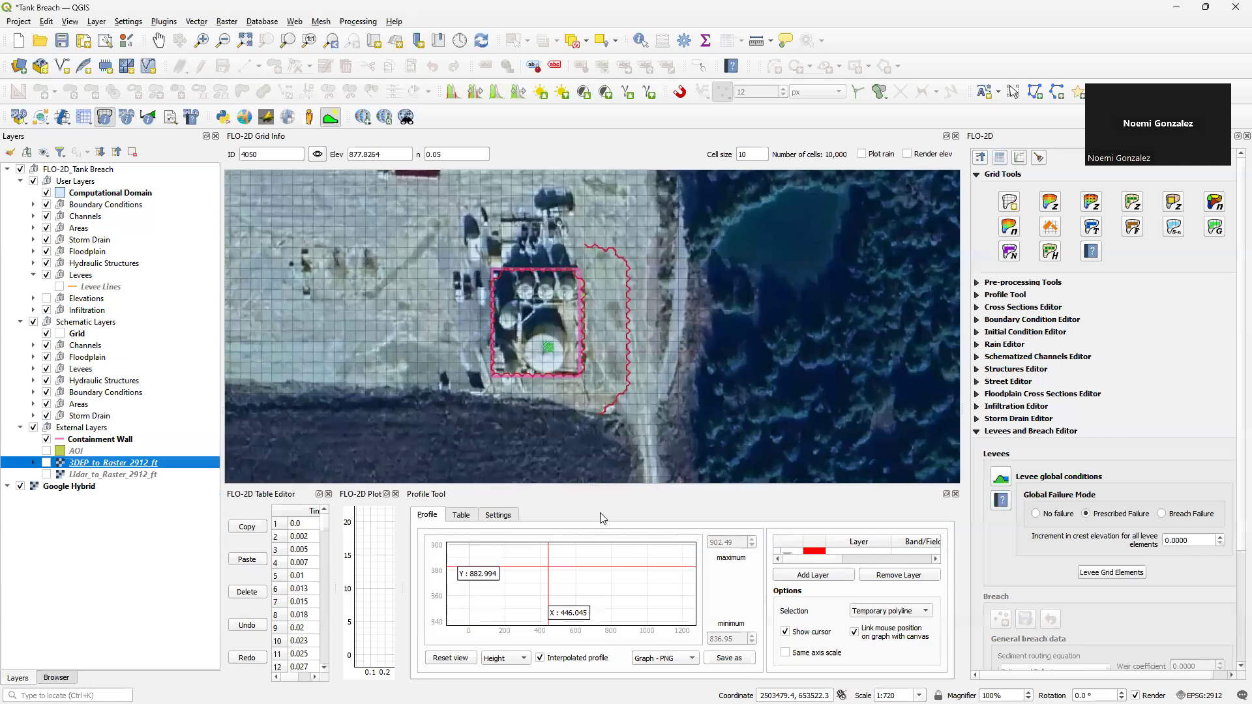
Step: Close the Profile Tool panel and narrow the FLO-2D Table Editor to give the FLO-2D Plot more width
left_click(956, 494)
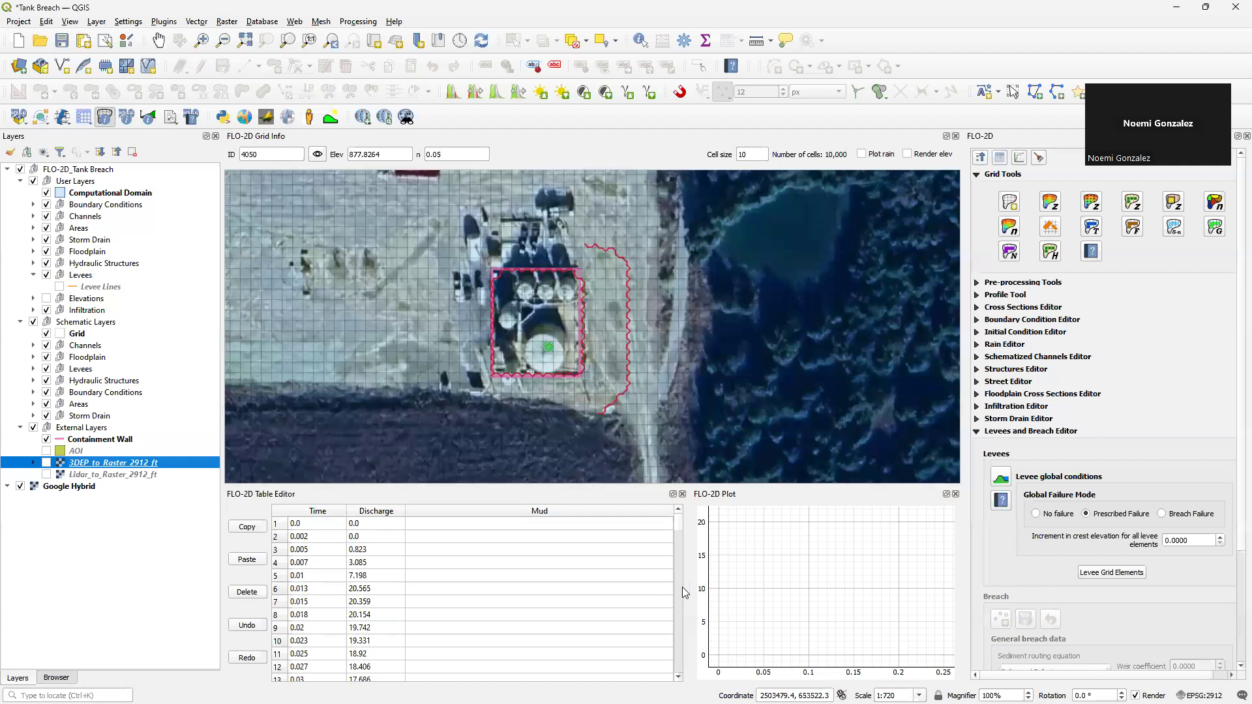
left_click_drag(690, 589, 542, 596)
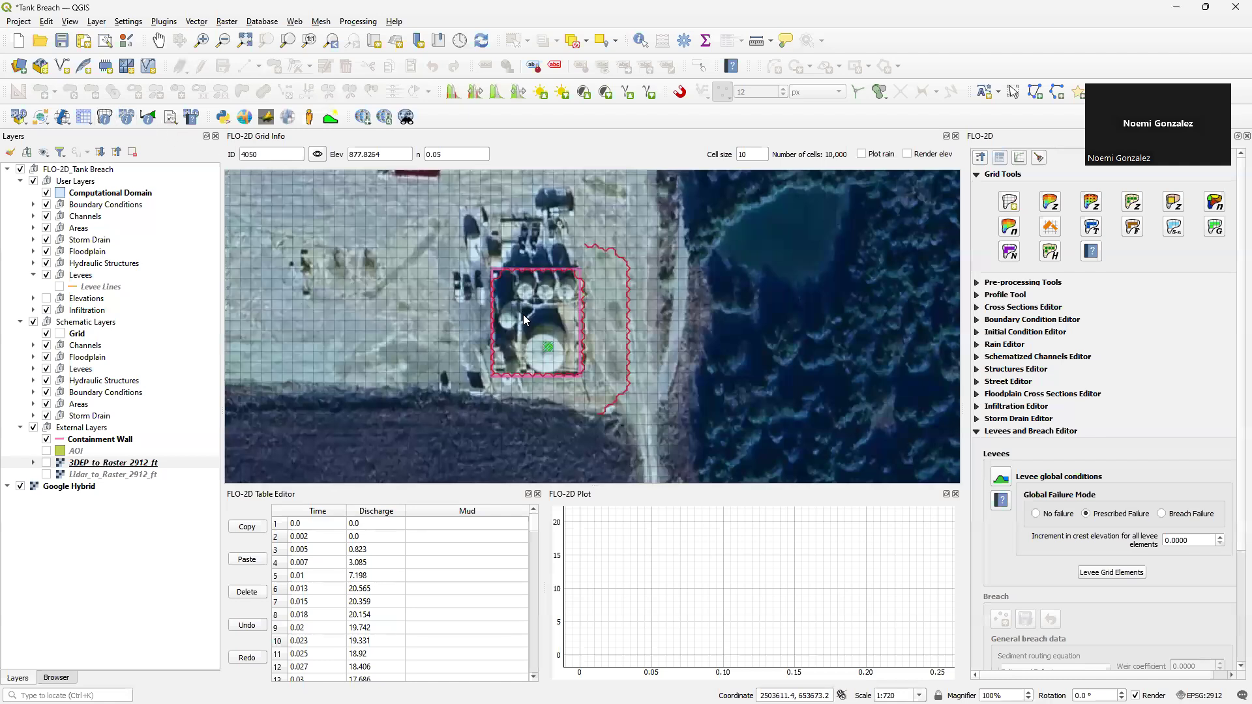
Step: Query the grid element elevations inside the containment wall and across the surrounding pad with the FLO-2D Grid Info tool
scroll(476, 356, "down", 1)
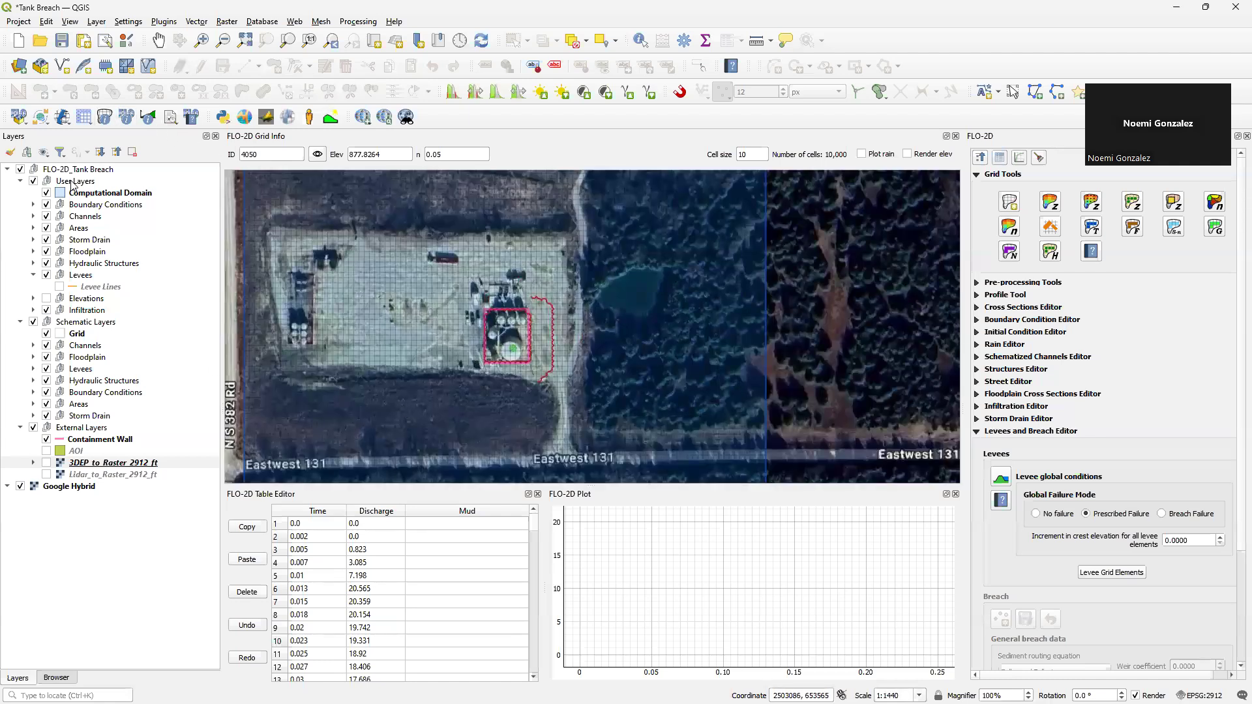
left_click(72, 182)
scroll(515, 344, "up", 1)
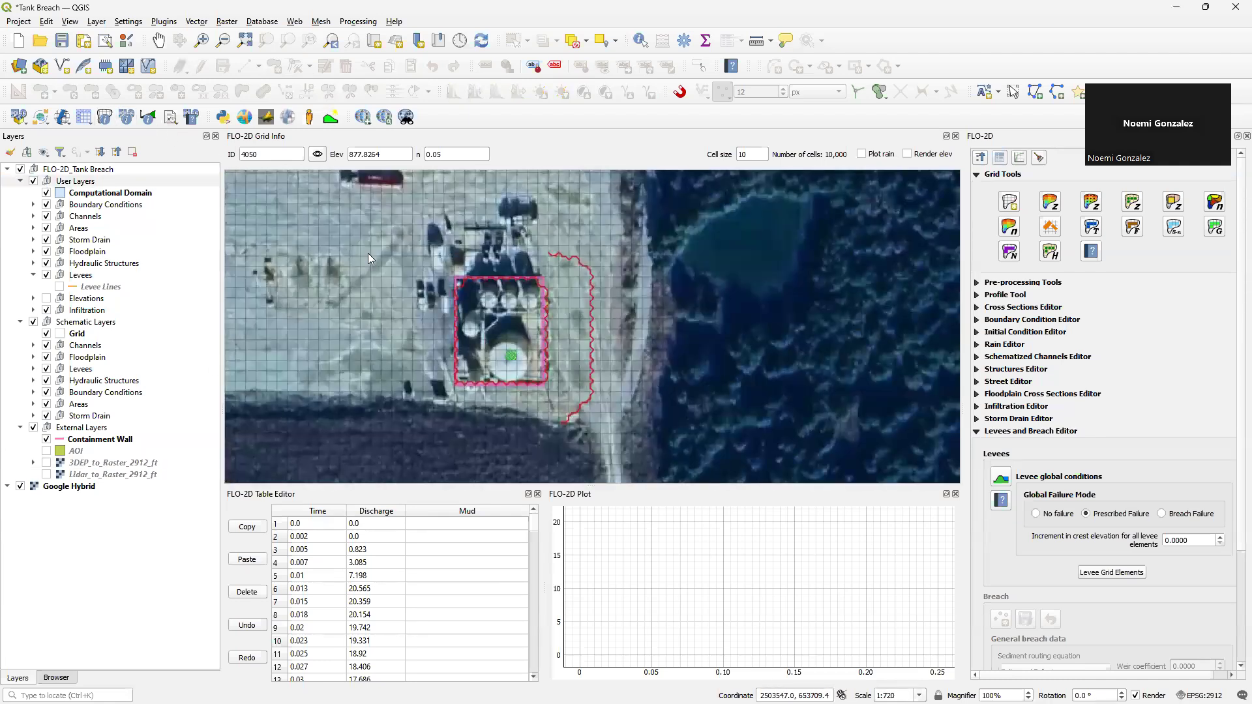
left_click(105, 118)
left_click(522, 334)
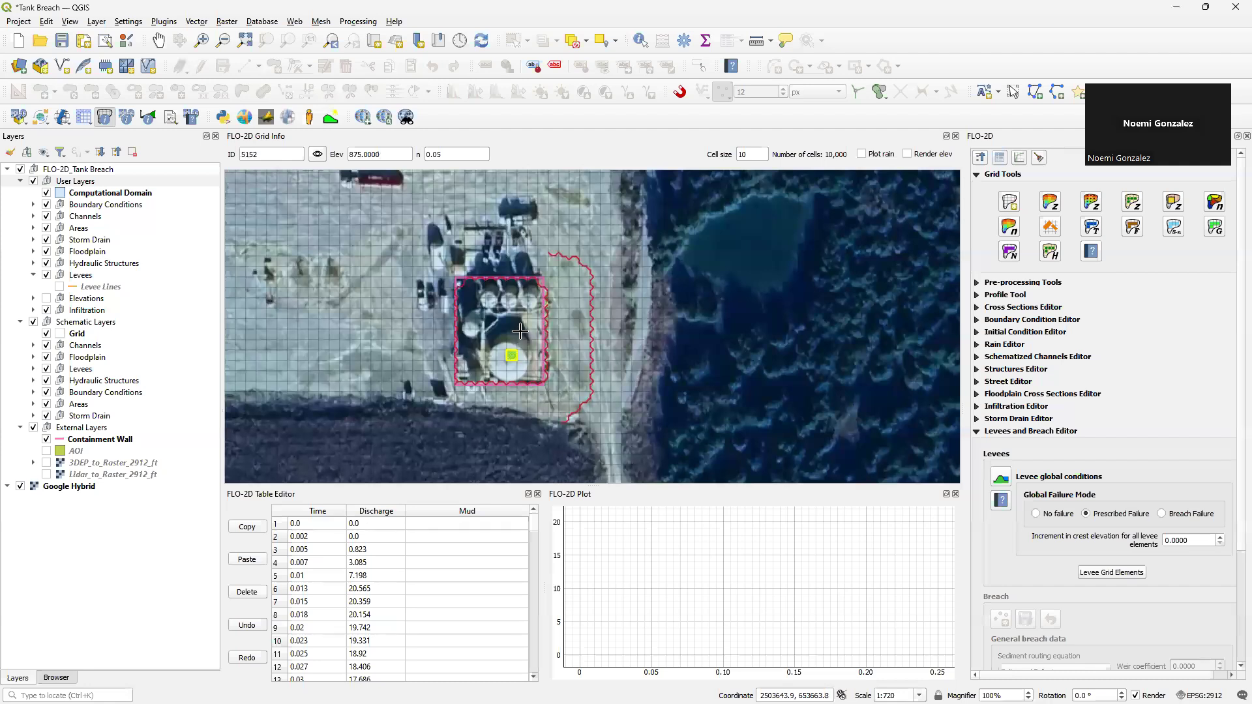
left_click(522, 229)
left_click(477, 199)
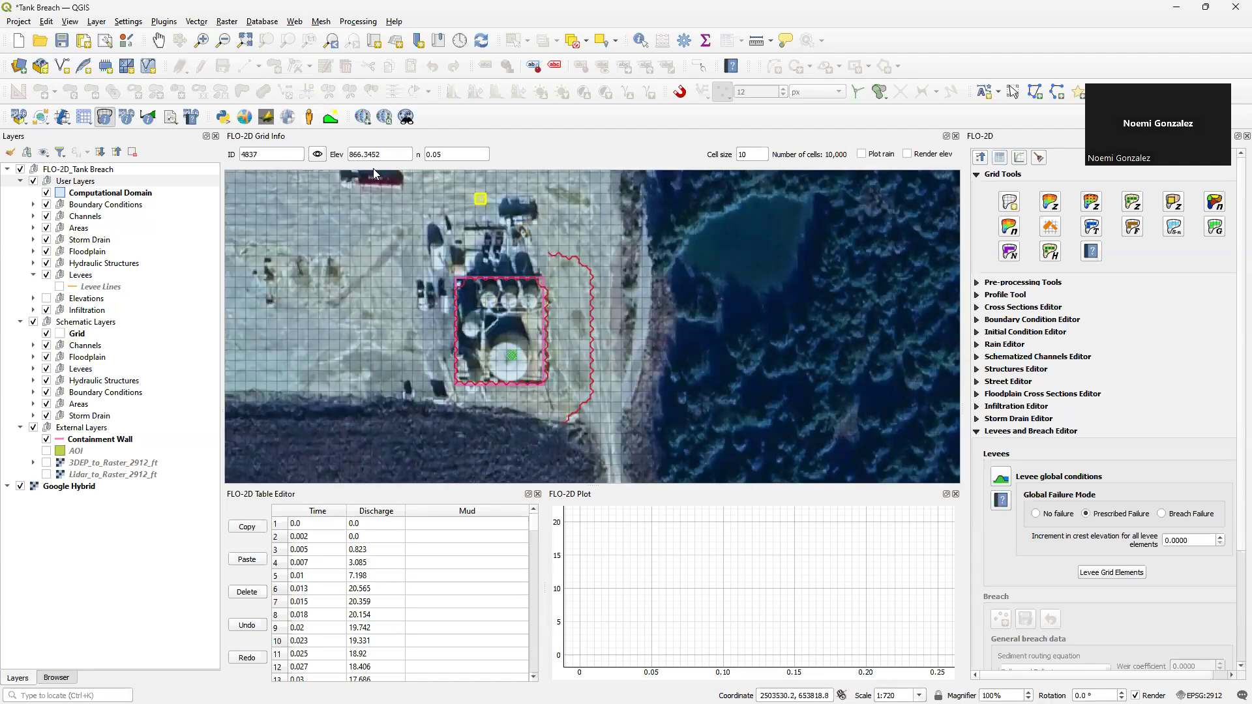
left_click(384, 243)
left_click(366, 313)
left_click(366, 251)
left_click(533, 336)
scroll(540, 352, "up", 1)
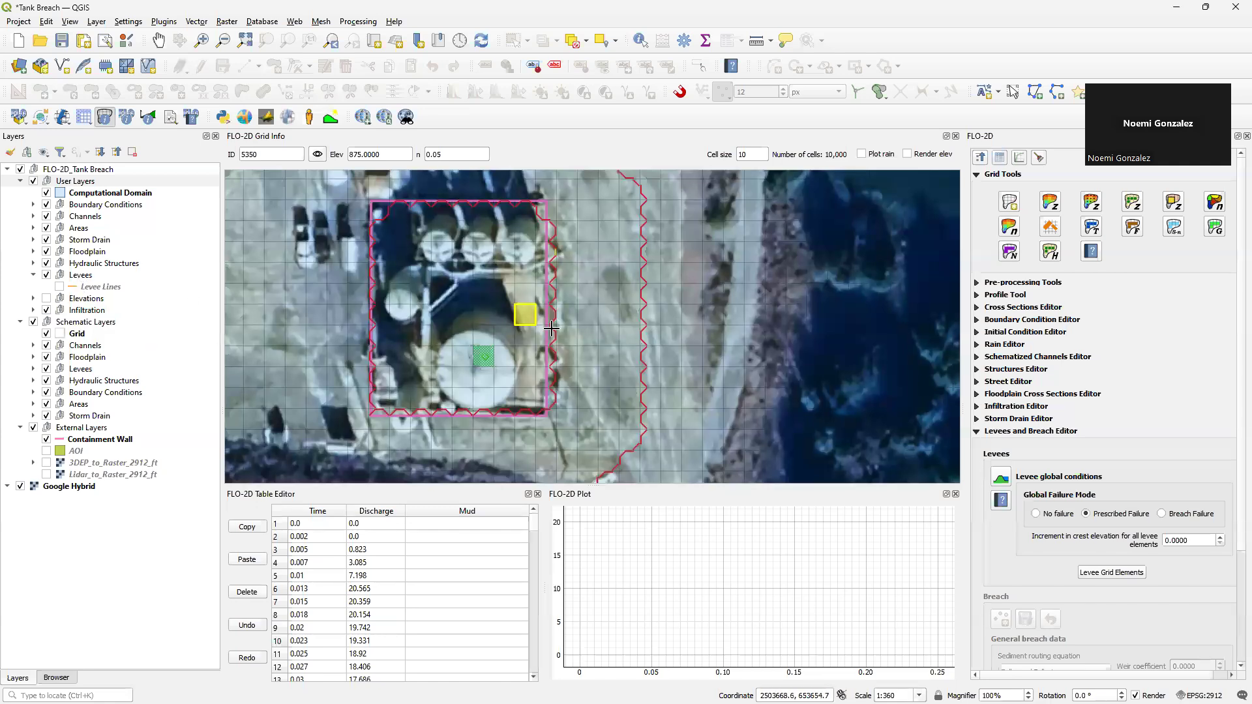
scroll(551, 330, "down", 3)
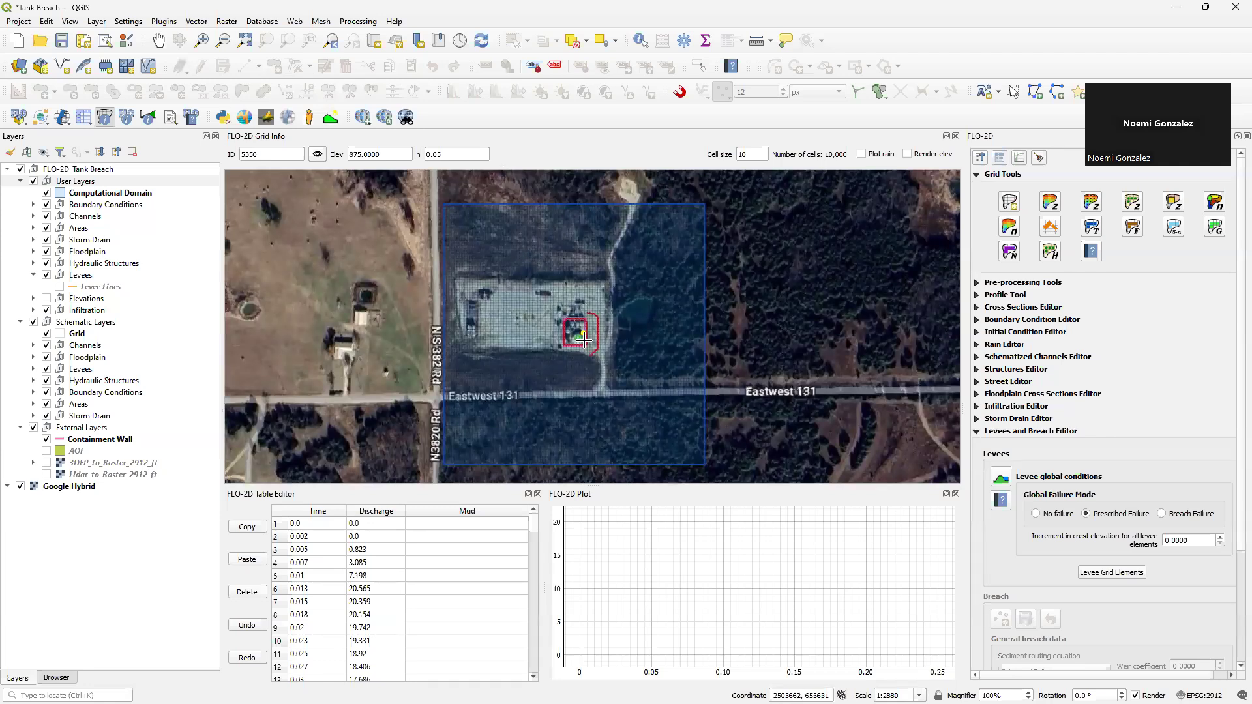
scroll(582, 344, "up", 2)
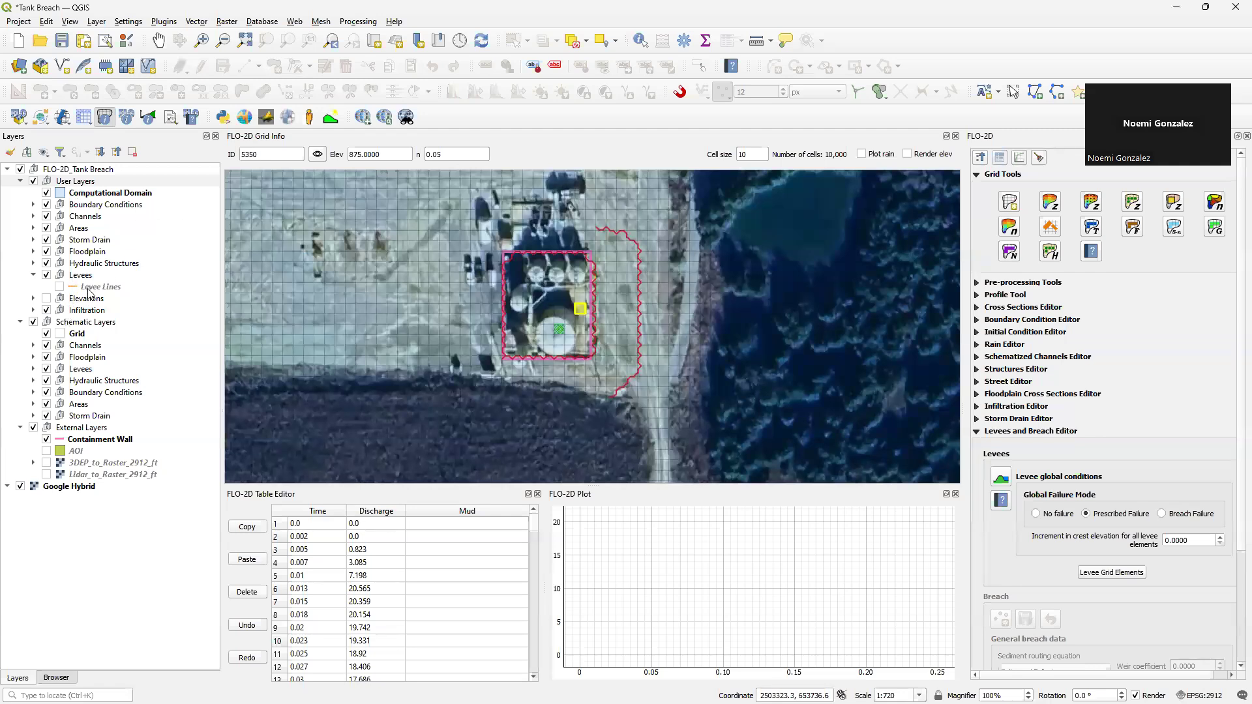
Step: Make the Levee Lines user layer active and visible on the map
left_click(88, 290)
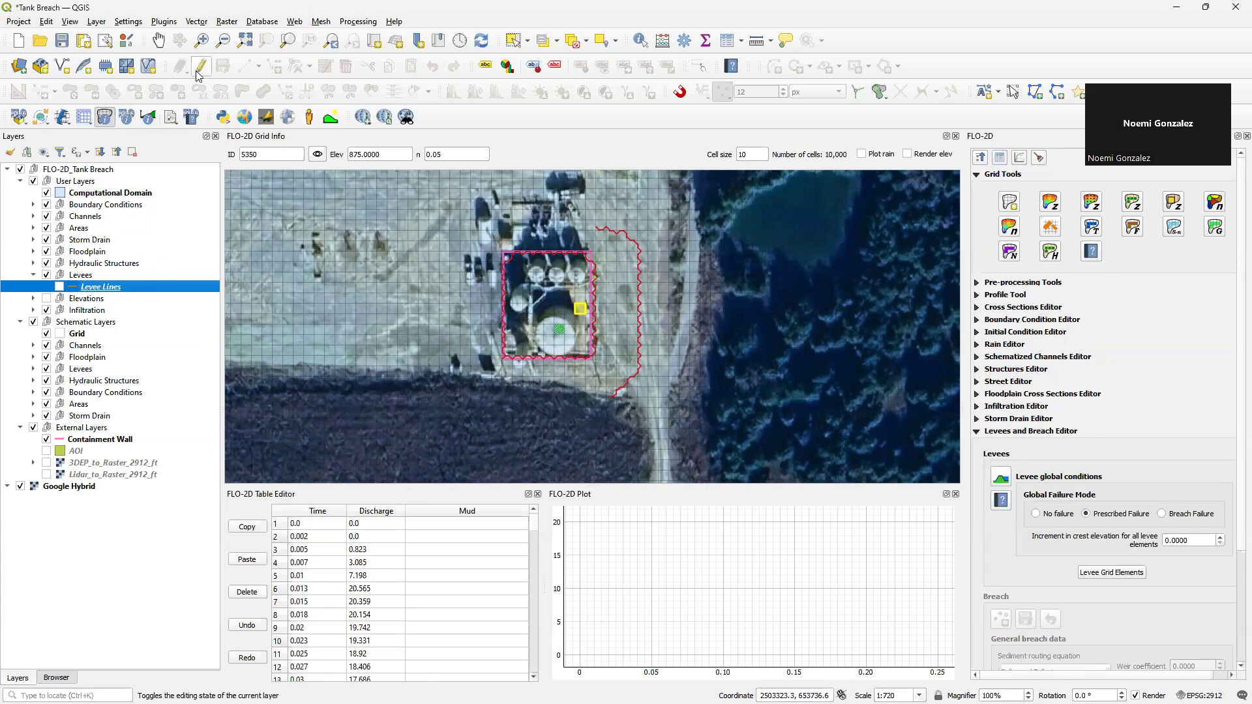
left_click(59, 287)
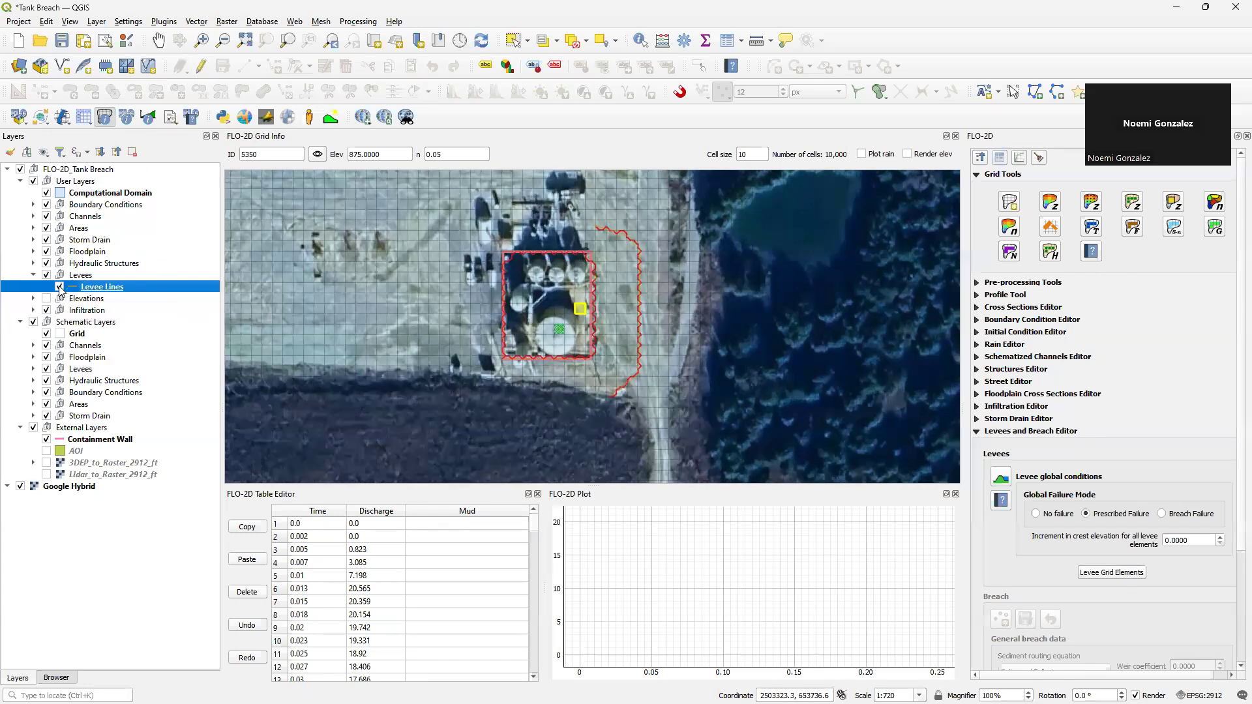
Step: Try to digitize a sample rectangular levee line west of the containment wall in the Levee Lines layer
left_click(200, 69)
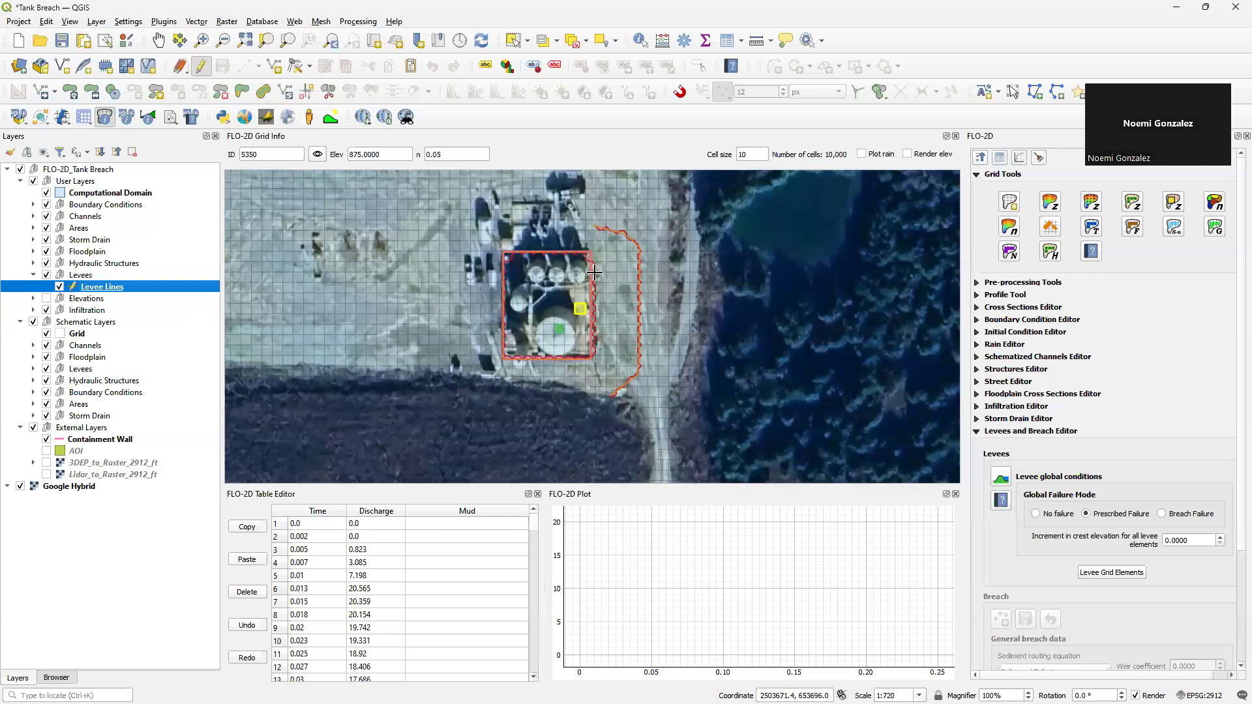
scroll(595, 272, "up", 1)
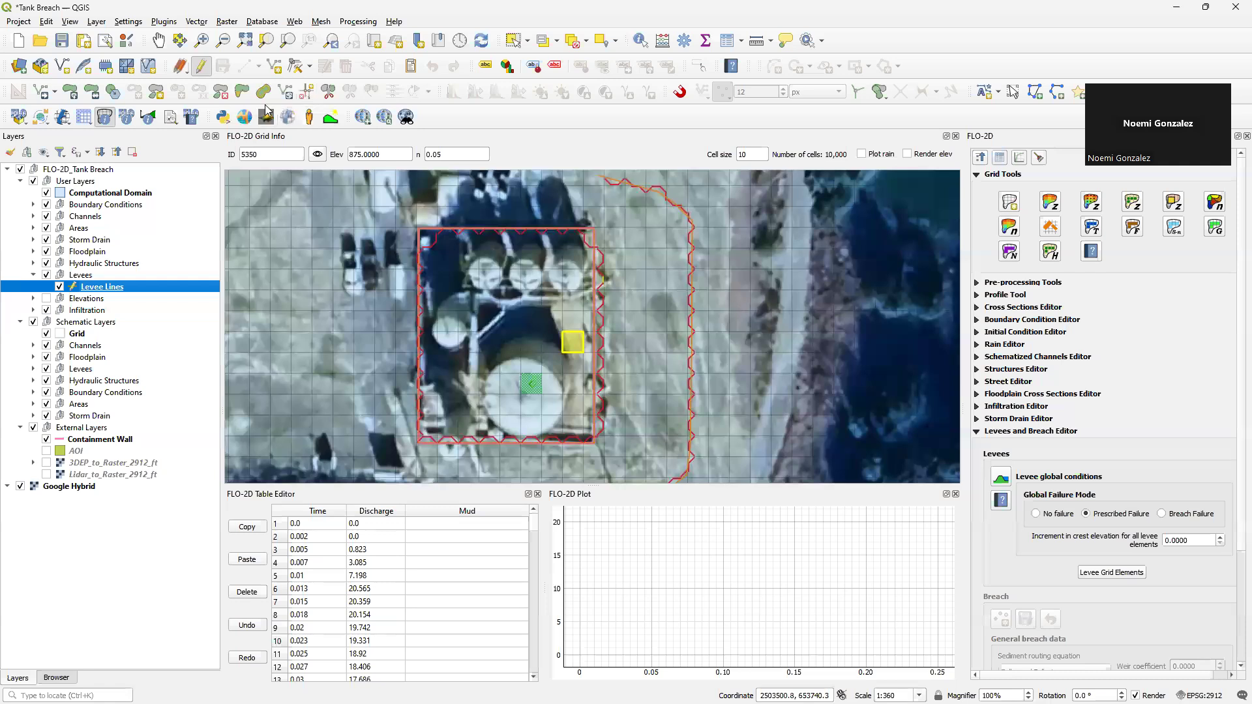
left_click(277, 69)
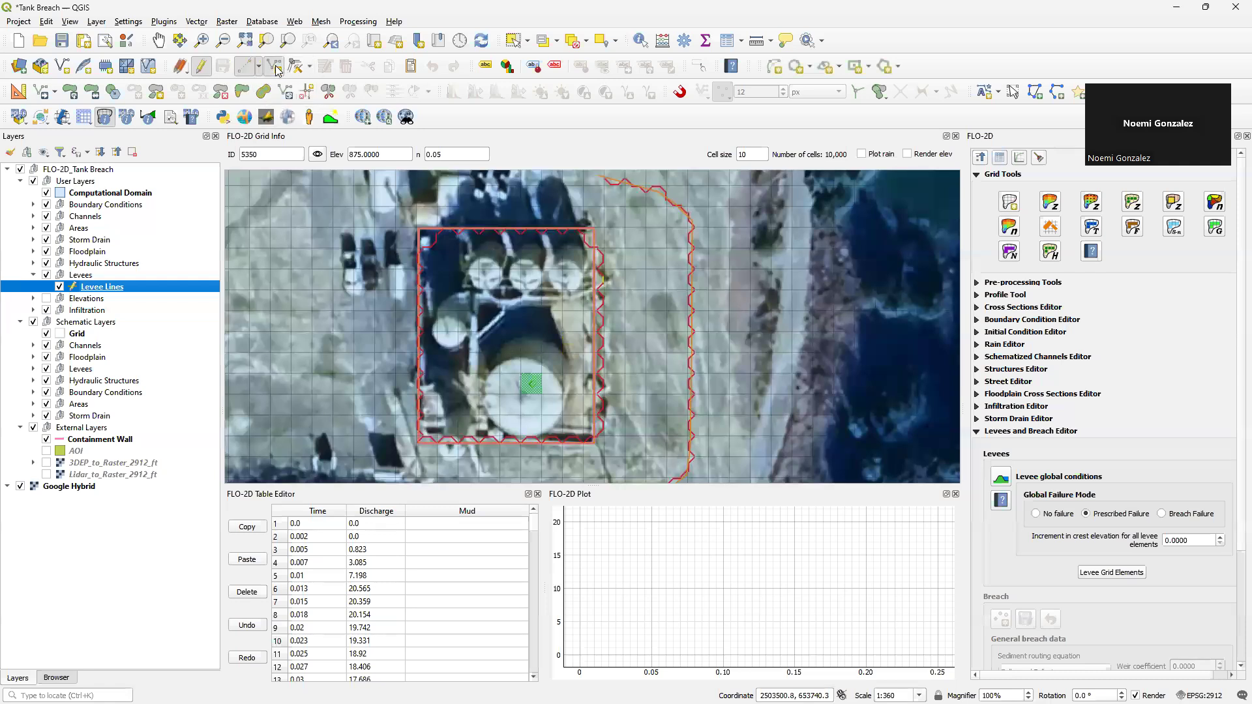
left_click(304, 304)
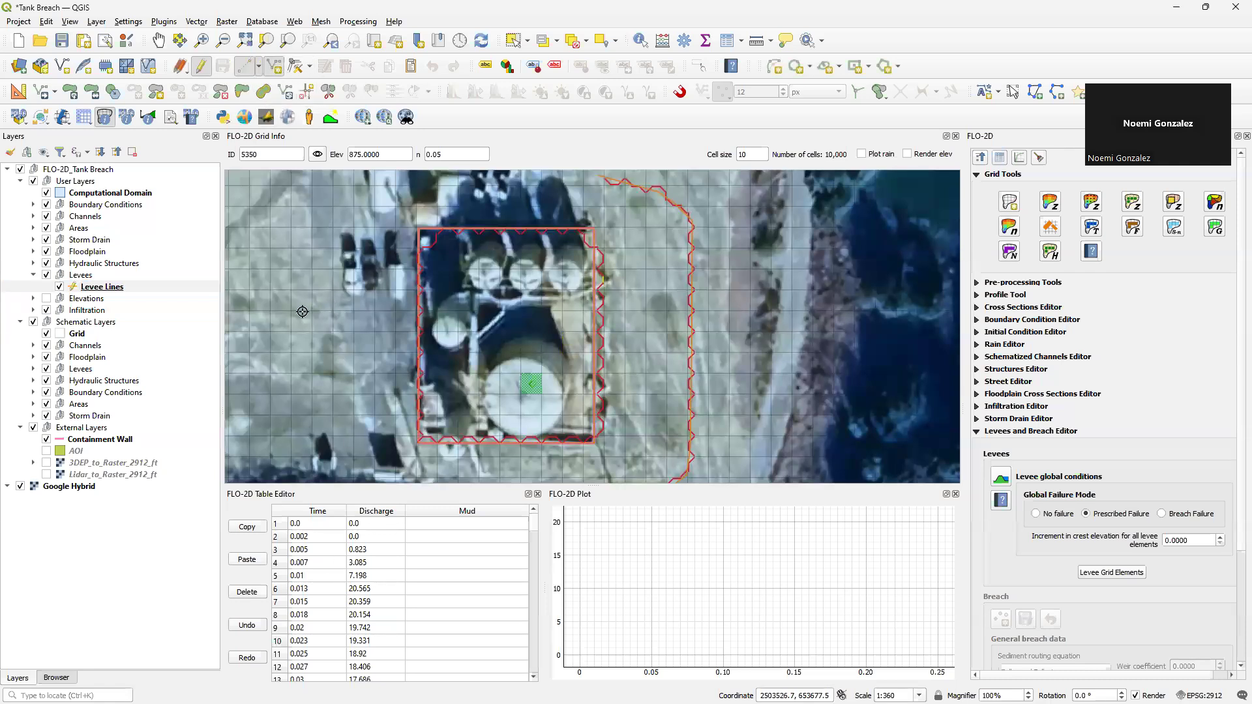
left_click(302, 360)
left_click(304, 387)
left_click(363, 387)
left_click(368, 305)
right_click(313, 301)
left_click(202, 67)
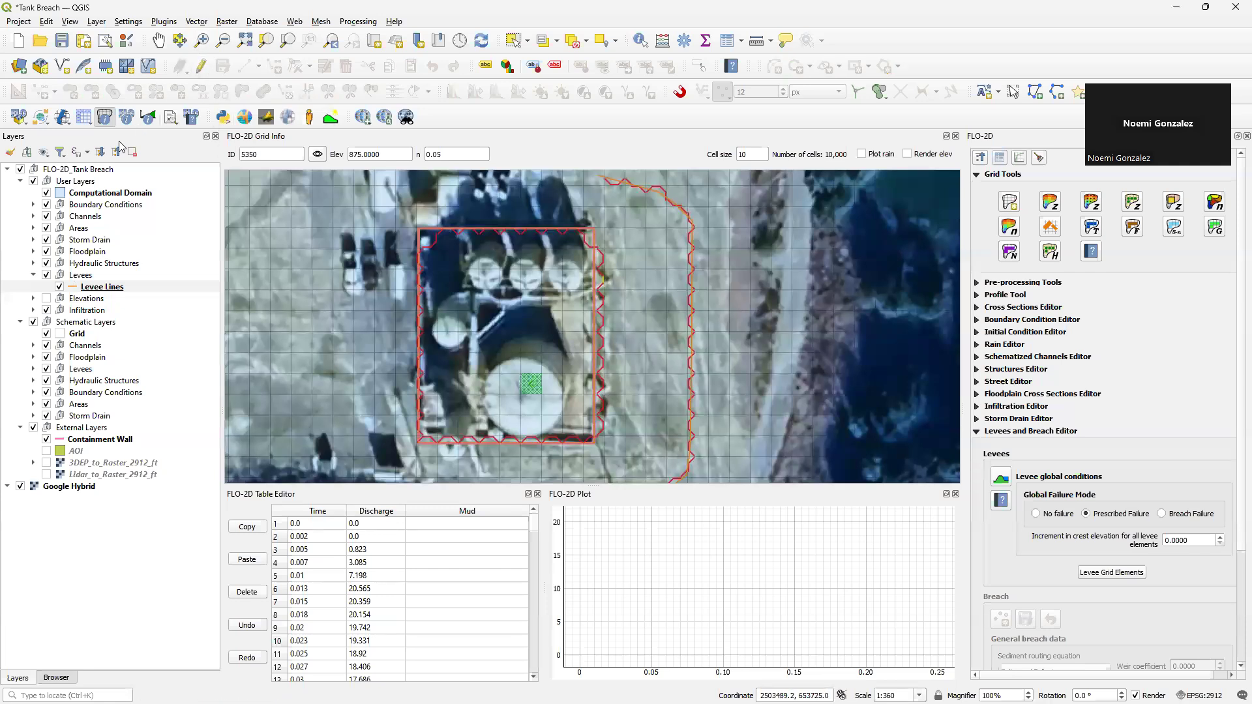
Step: Check the crest elevation source options in the Levee Elevation Tool and close it without creating schematic layers
left_click(63, 118)
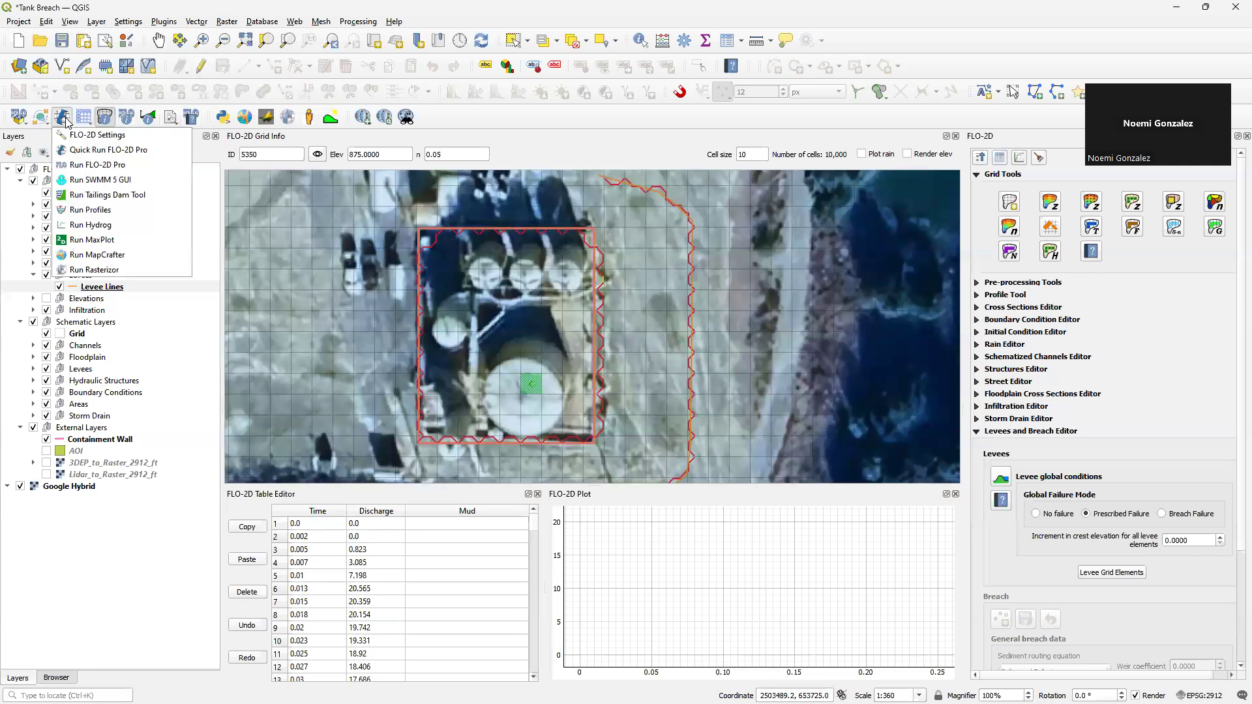
left_click(83, 117)
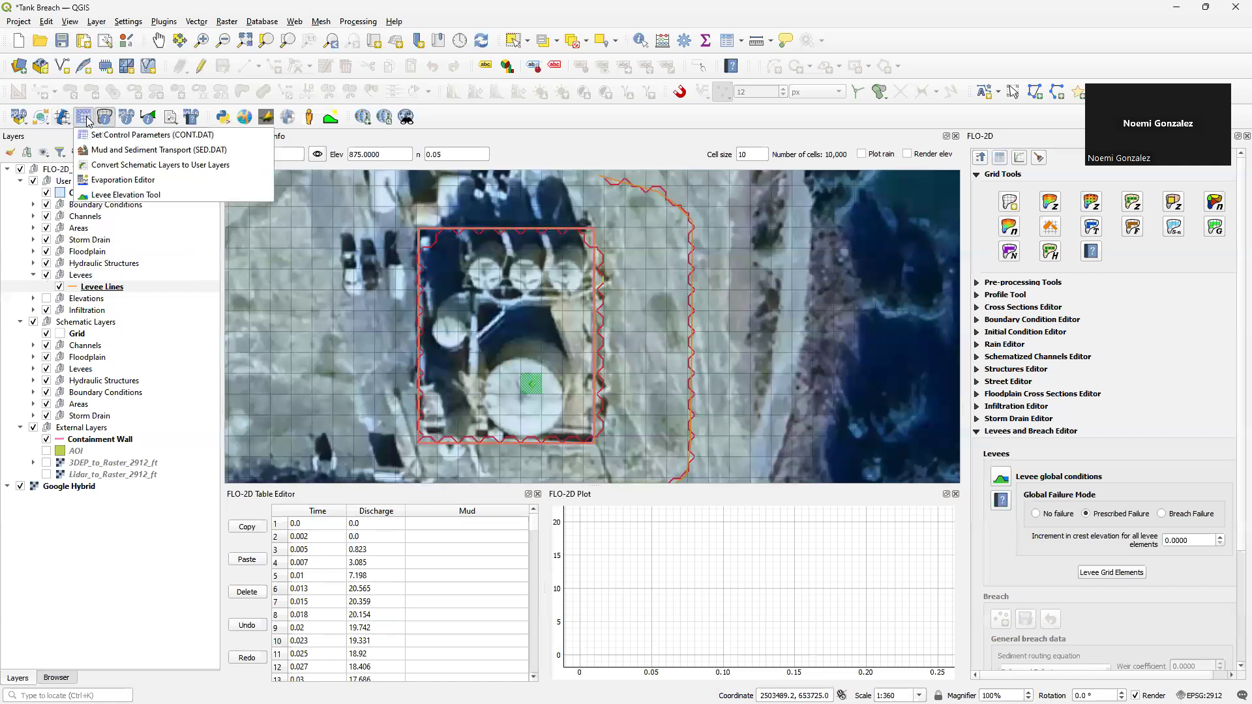
left_click(111, 198)
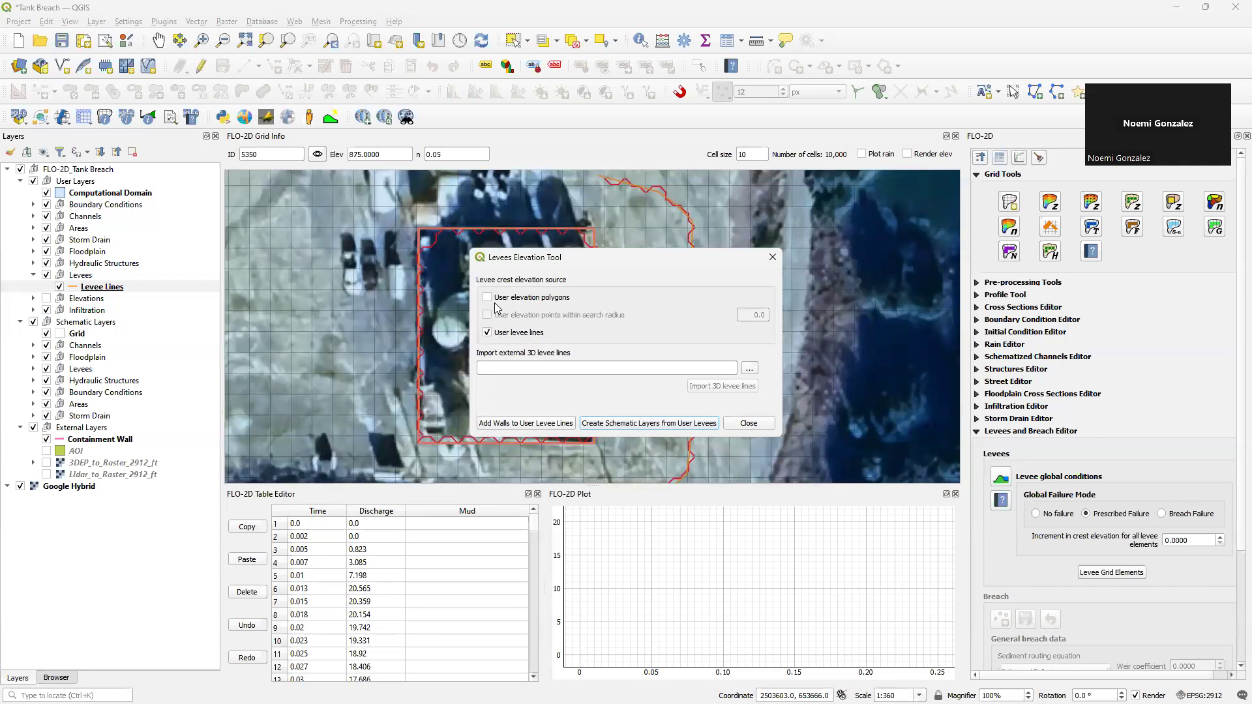
left_click(747, 425)
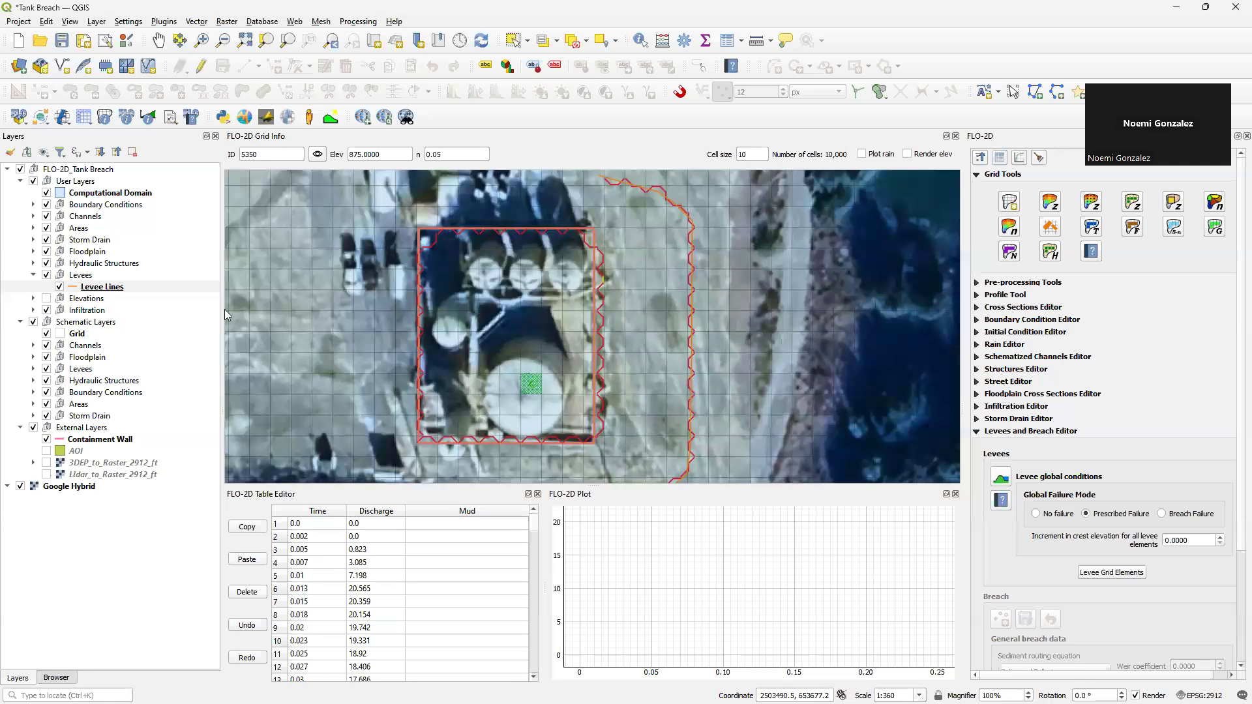
Step: Examine the names and correction values of the two levees in the Levee Lines attribute table, and close it
left_click(124, 289)
right_click(125, 290)
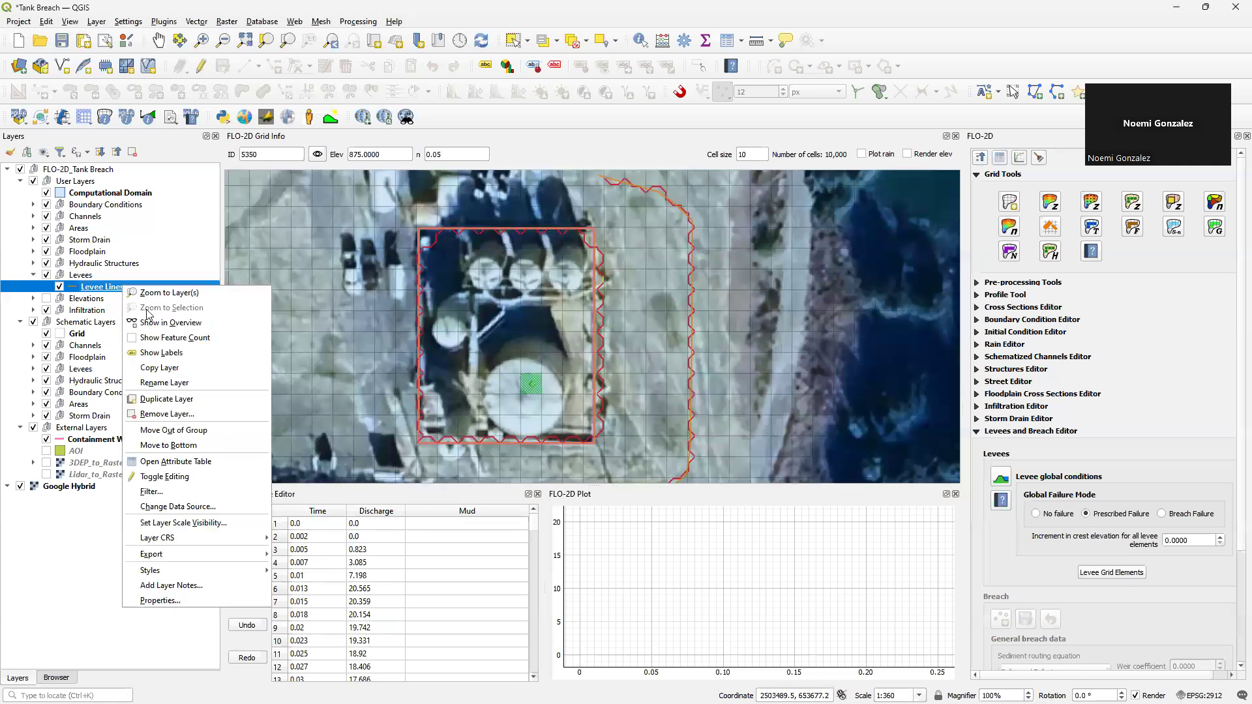
left_click(184, 461)
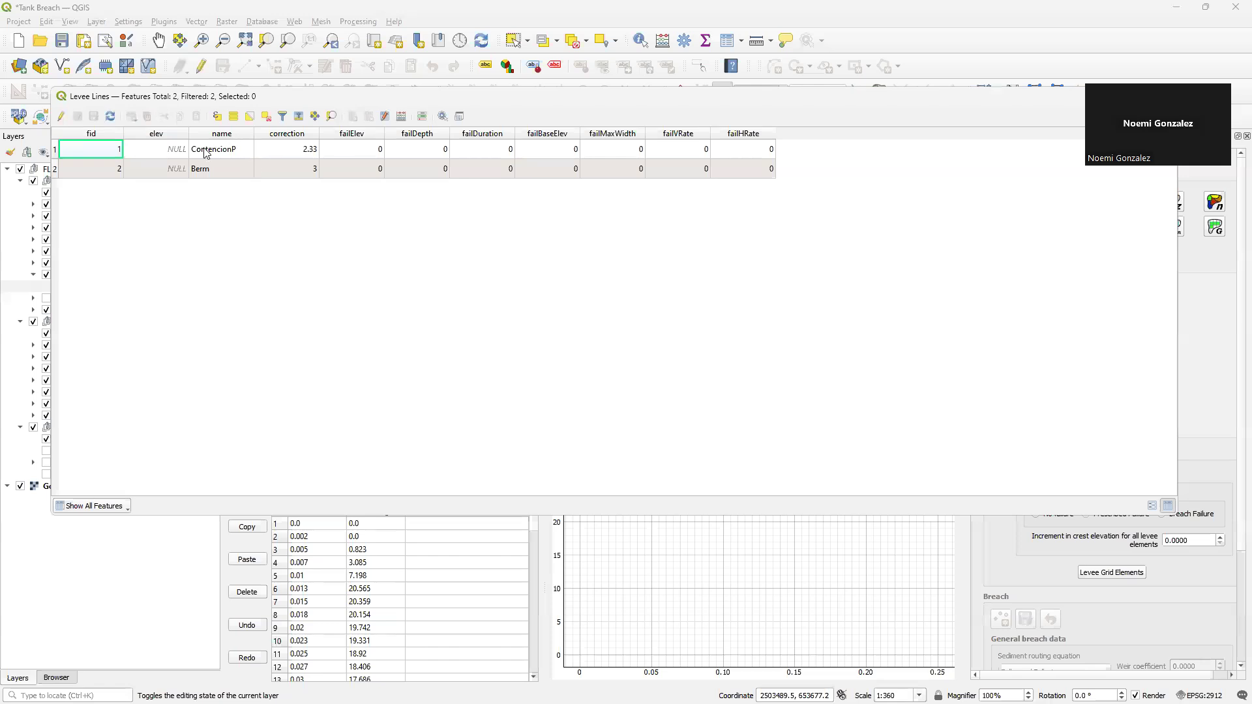
left_click(248, 152)
double_click(342, 104)
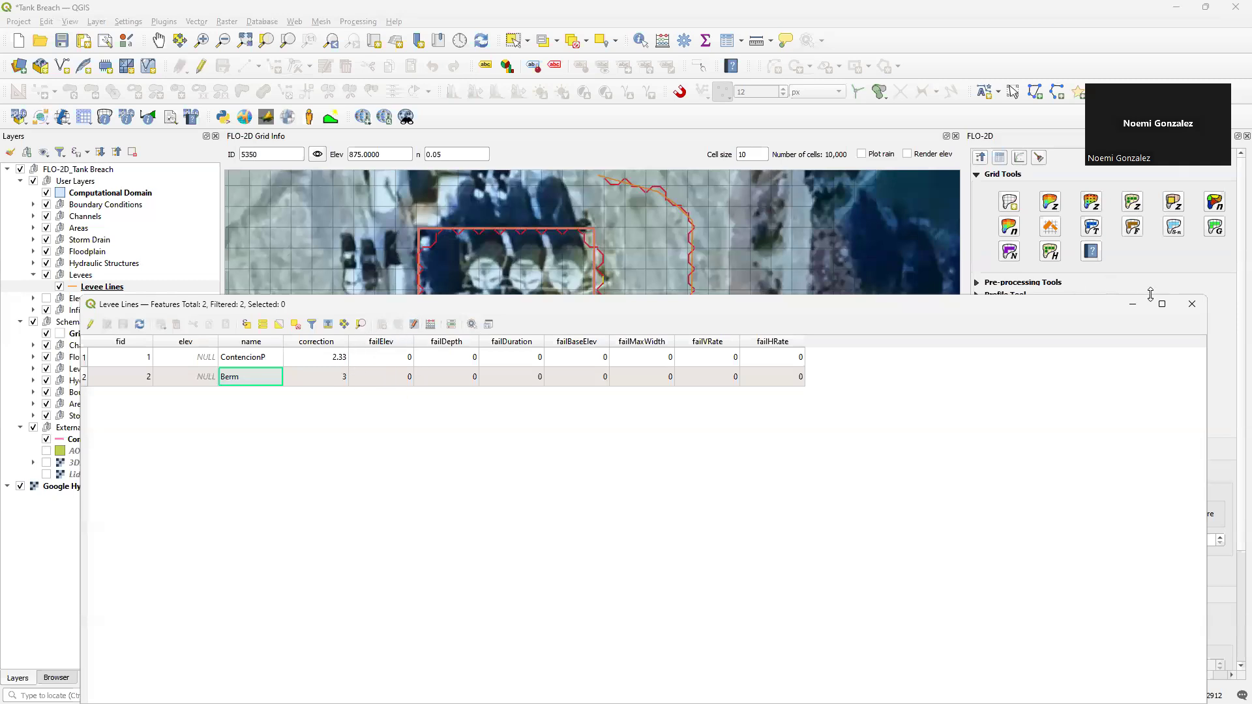
left_click(1192, 304)
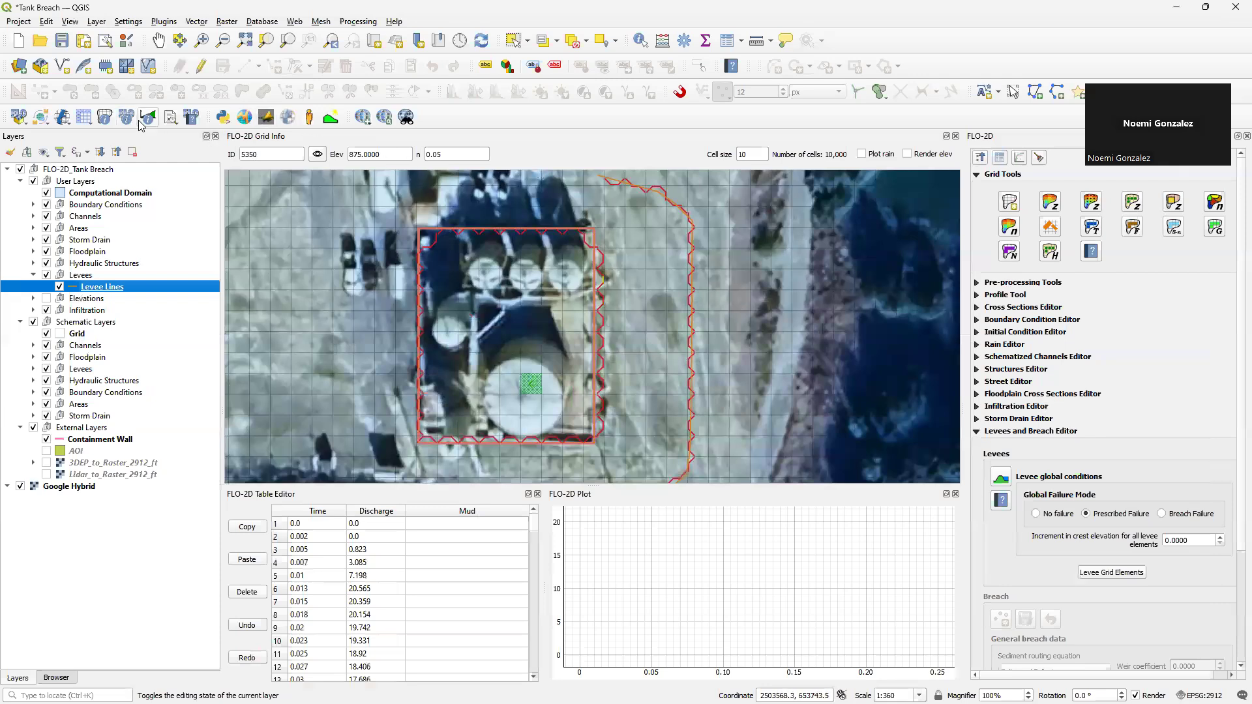
Step: Query the grid element elevations cell by cell along the west and south sides of the containment wall
left_click(104, 117)
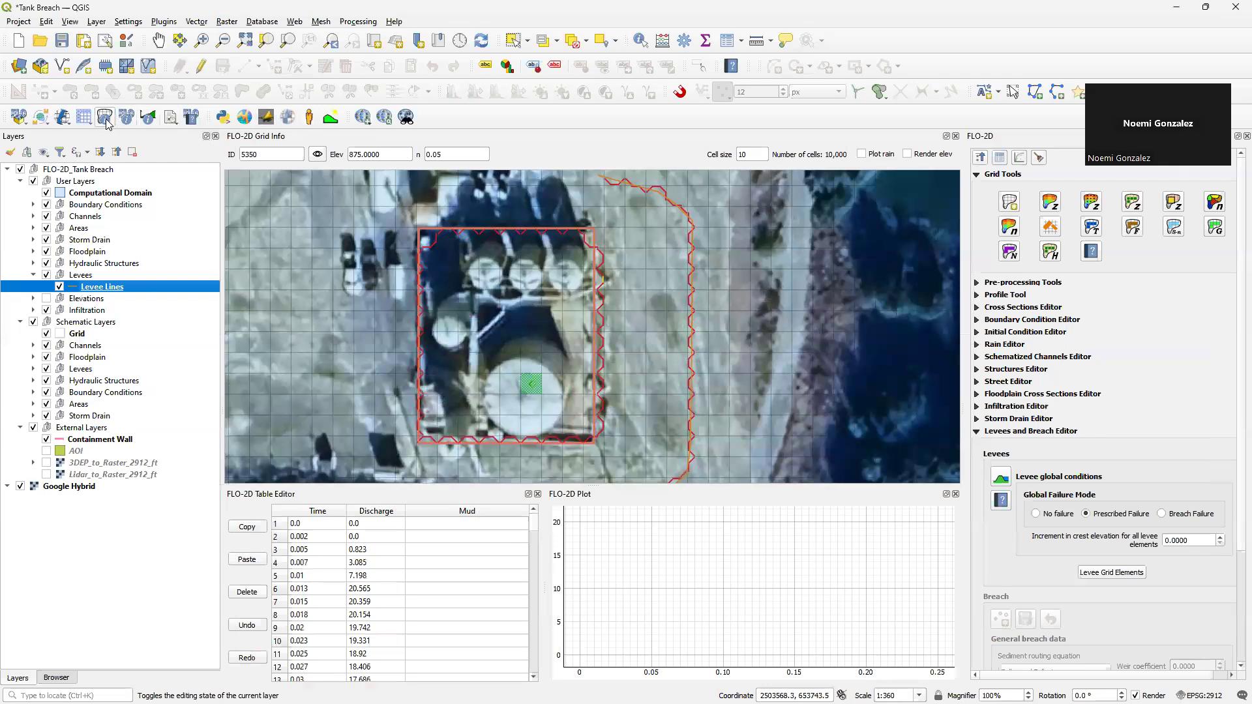
left_click(425, 241)
left_click(425, 259)
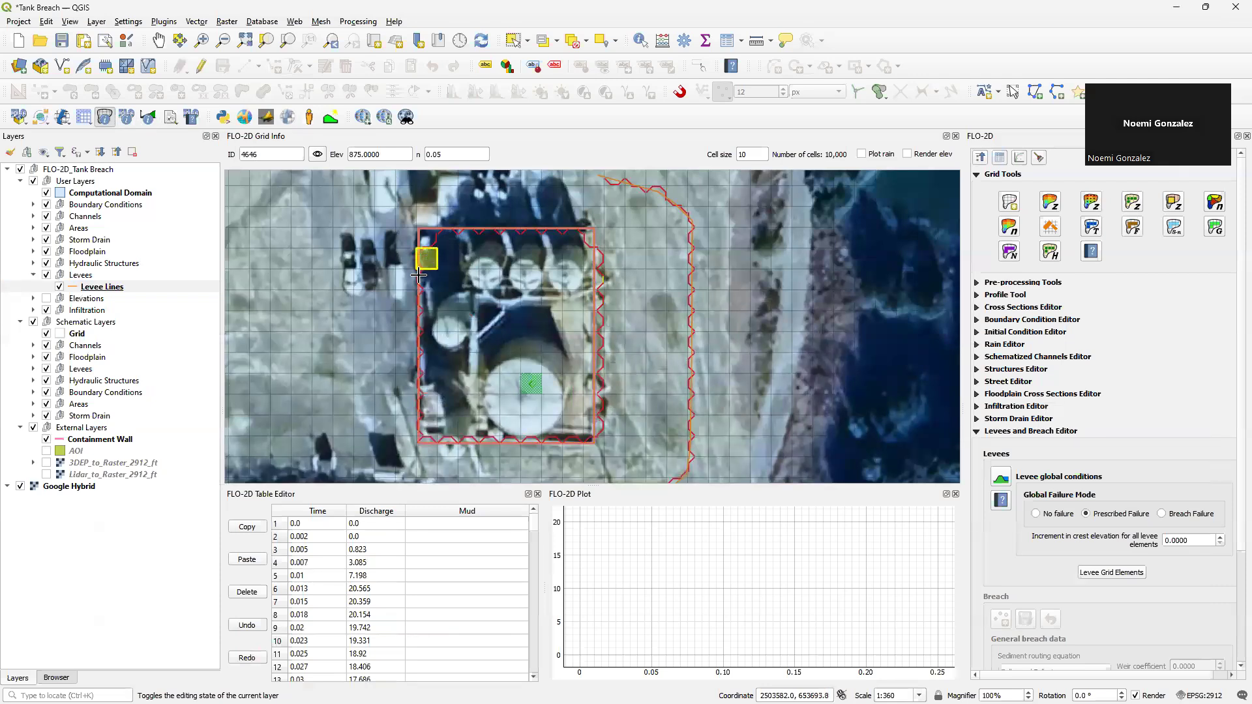
left_click(425, 278)
left_click(426, 299)
left_click(425, 320)
left_click(425, 342)
left_click(428, 365)
left_click(427, 385)
left_click(426, 405)
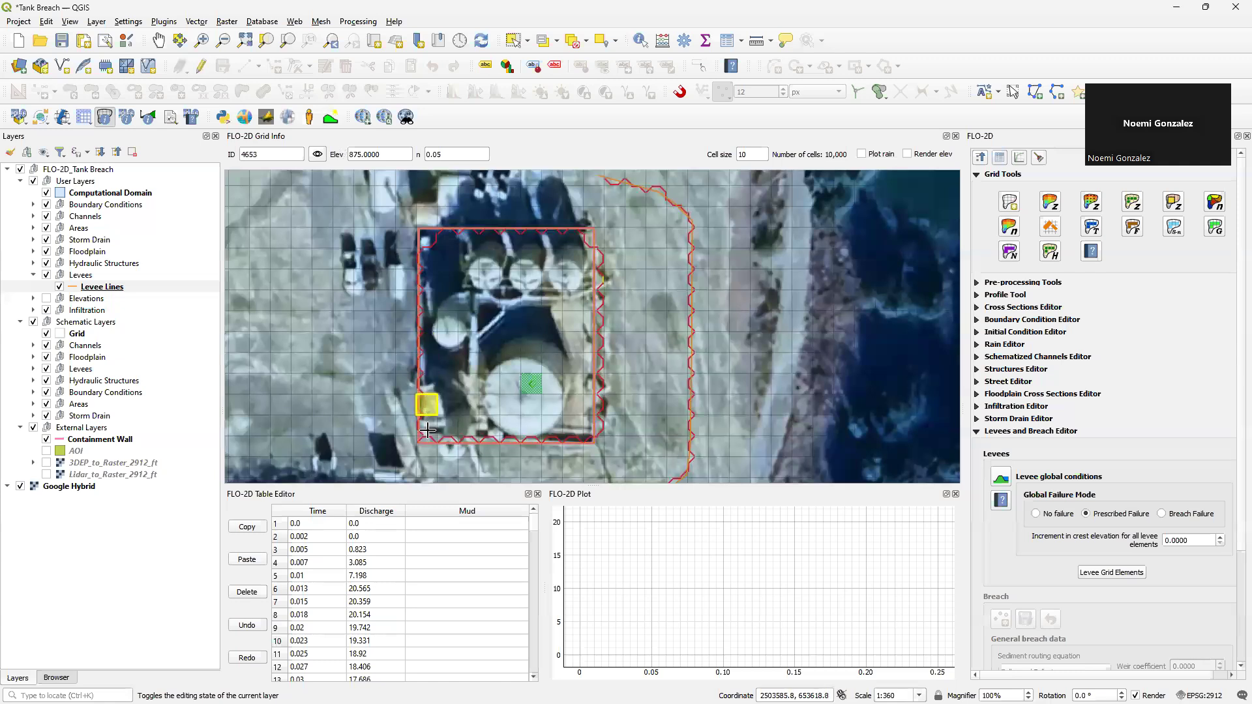
left_click(429, 429)
left_click(452, 432)
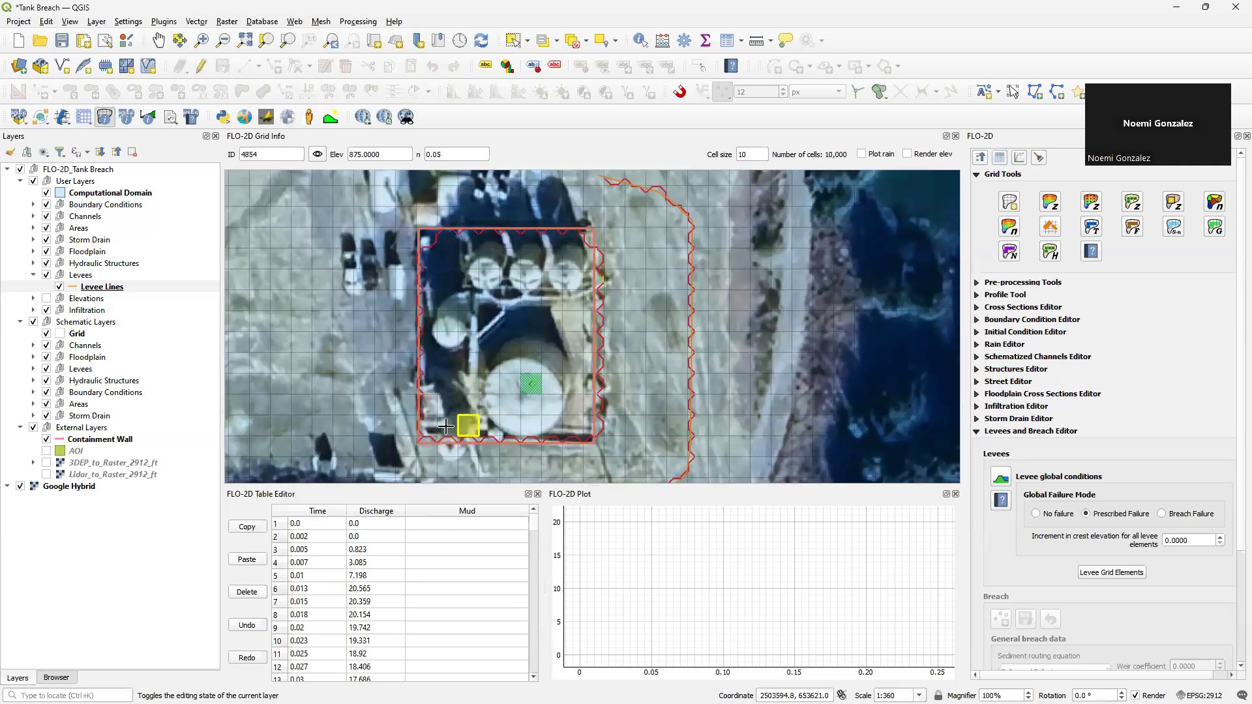
left_click(489, 428)
left_click(511, 428)
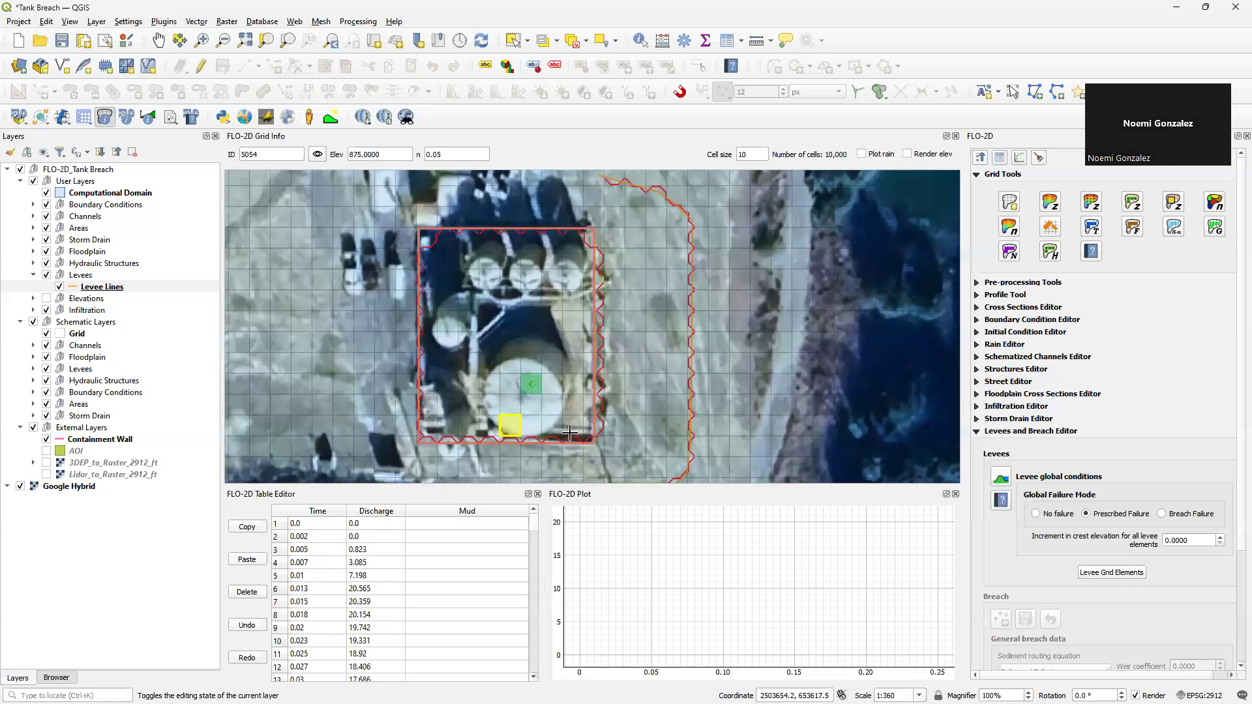
left_click(592, 431)
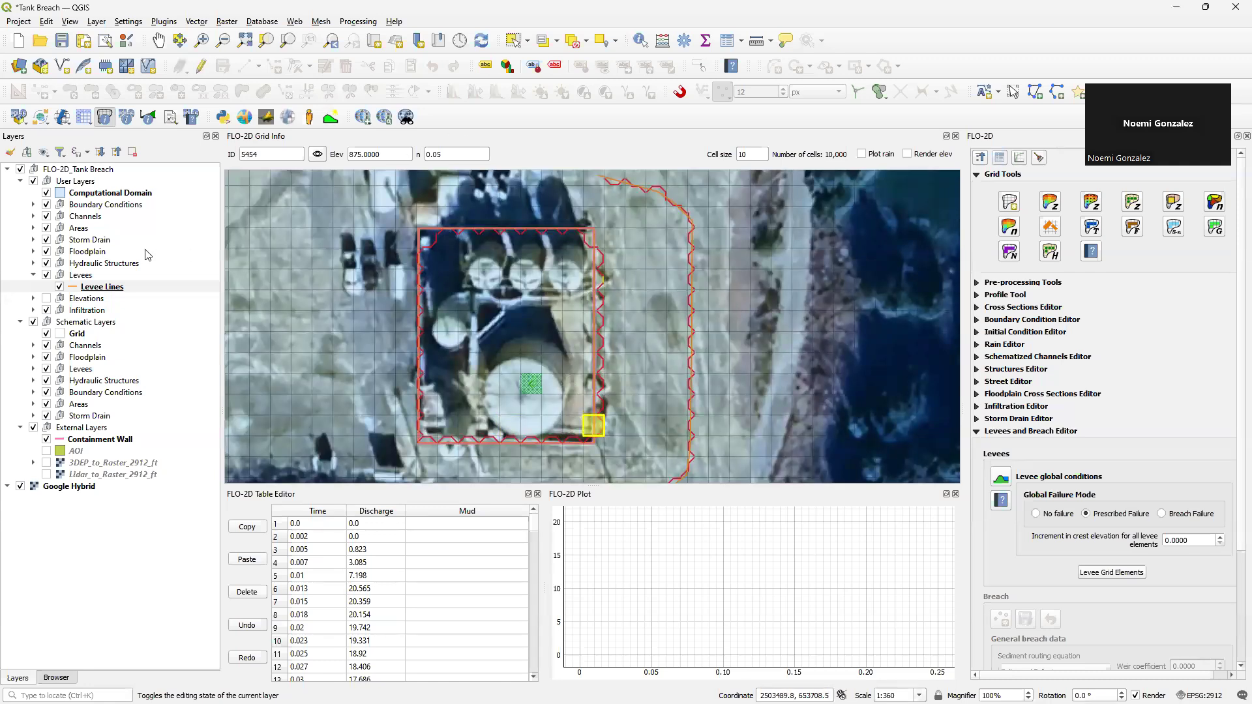
Step: Reopen the Levee Lines attribute table to review the correction and failure fields, and close it
right_click(132, 287)
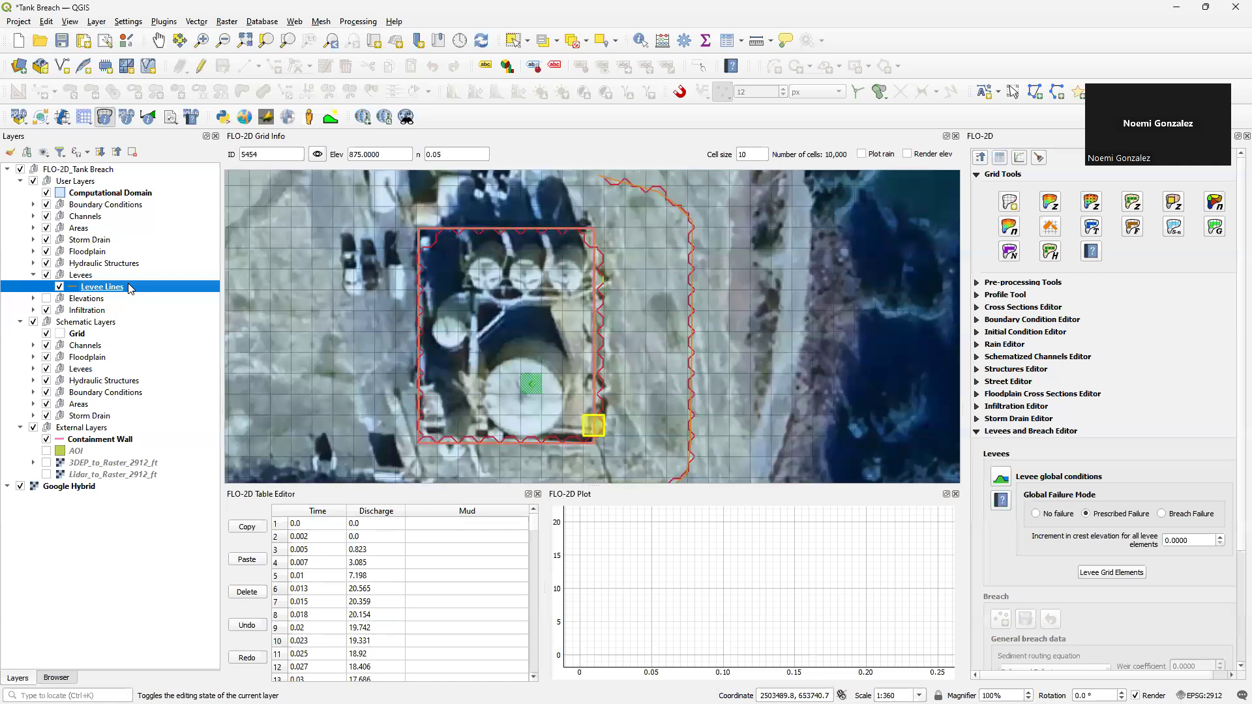
left_click(243, 460)
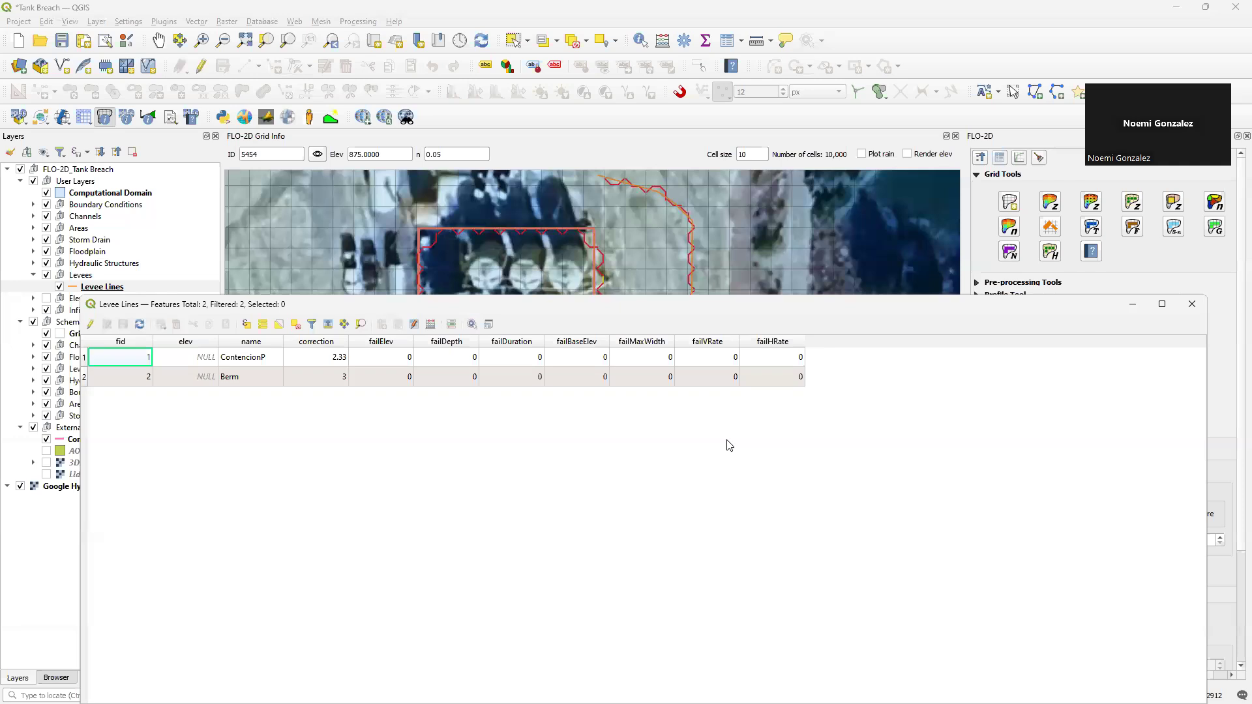
left_click(1192, 305)
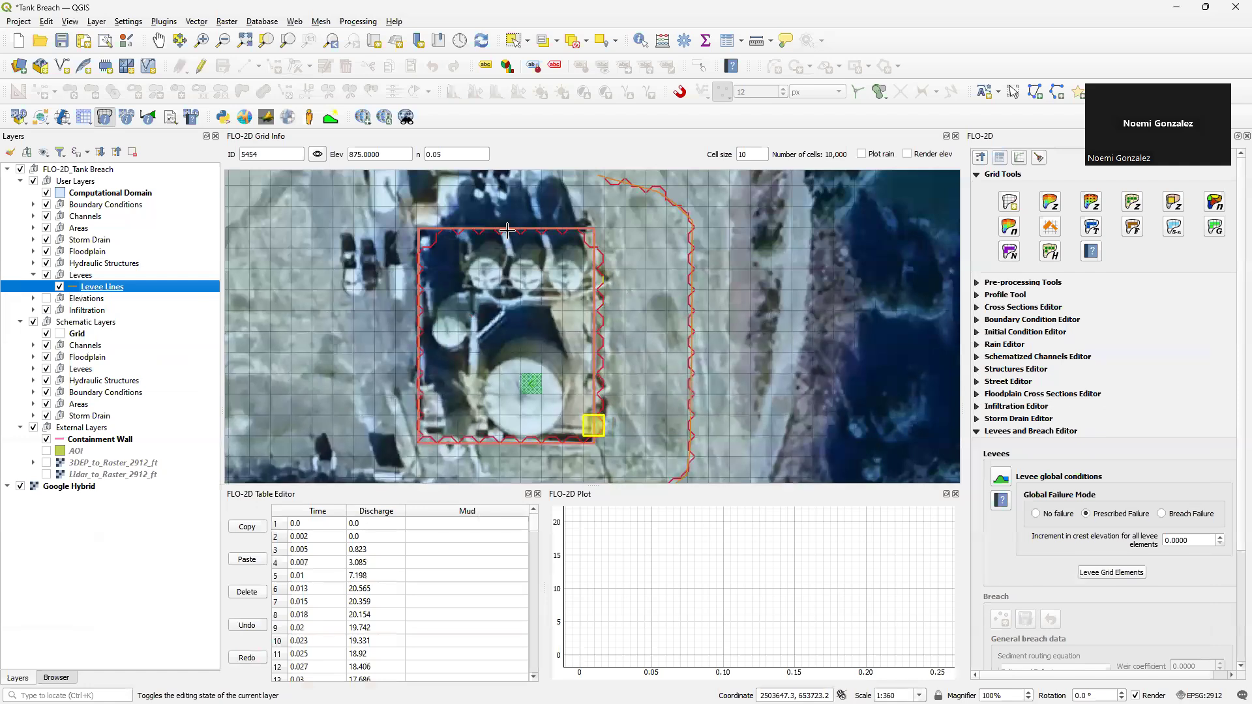
Step: Review the FLO-2D run, import/export and settings options, check the Levee Elevation Tool with user levee lines as crest source, and close it
left_click(62, 117)
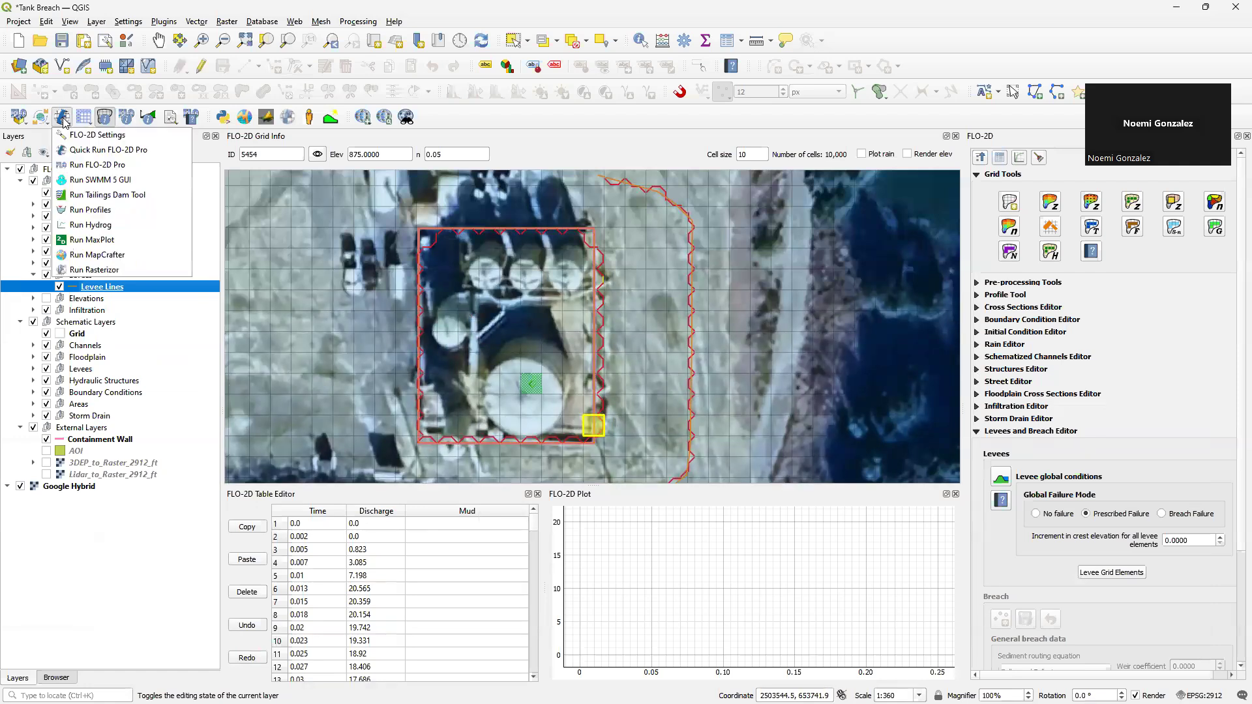
left_click(40, 117)
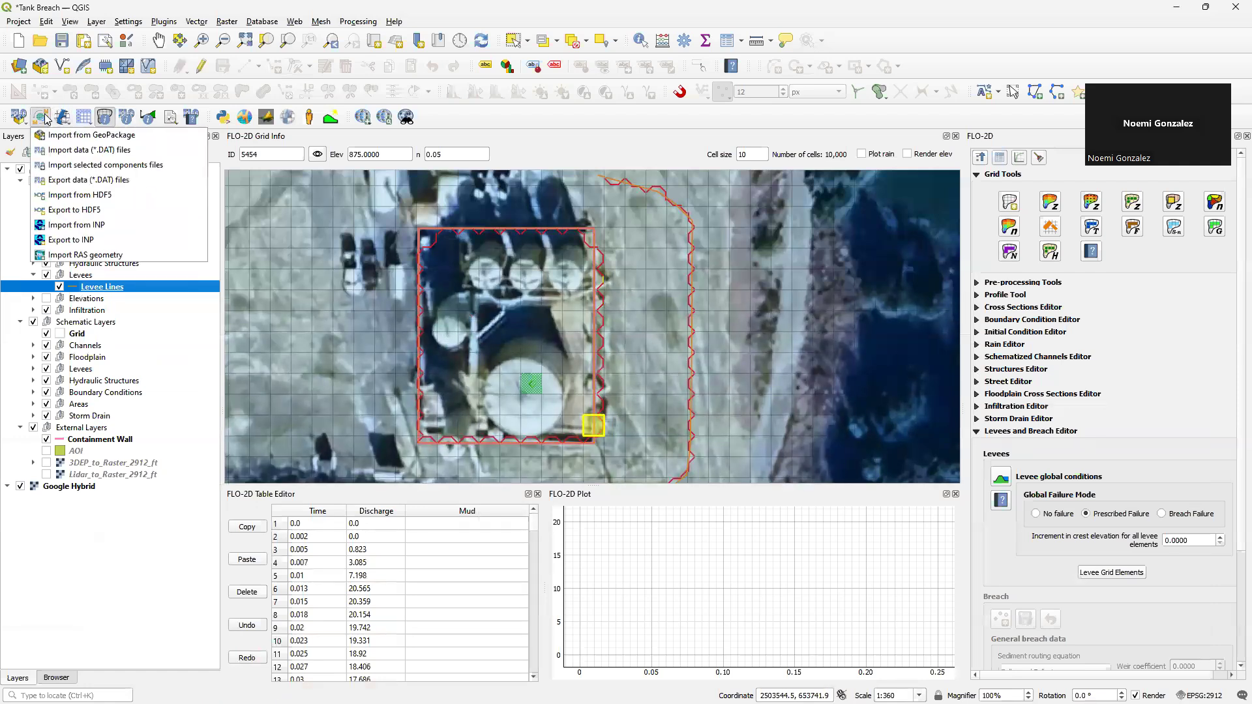
left_click(87, 119)
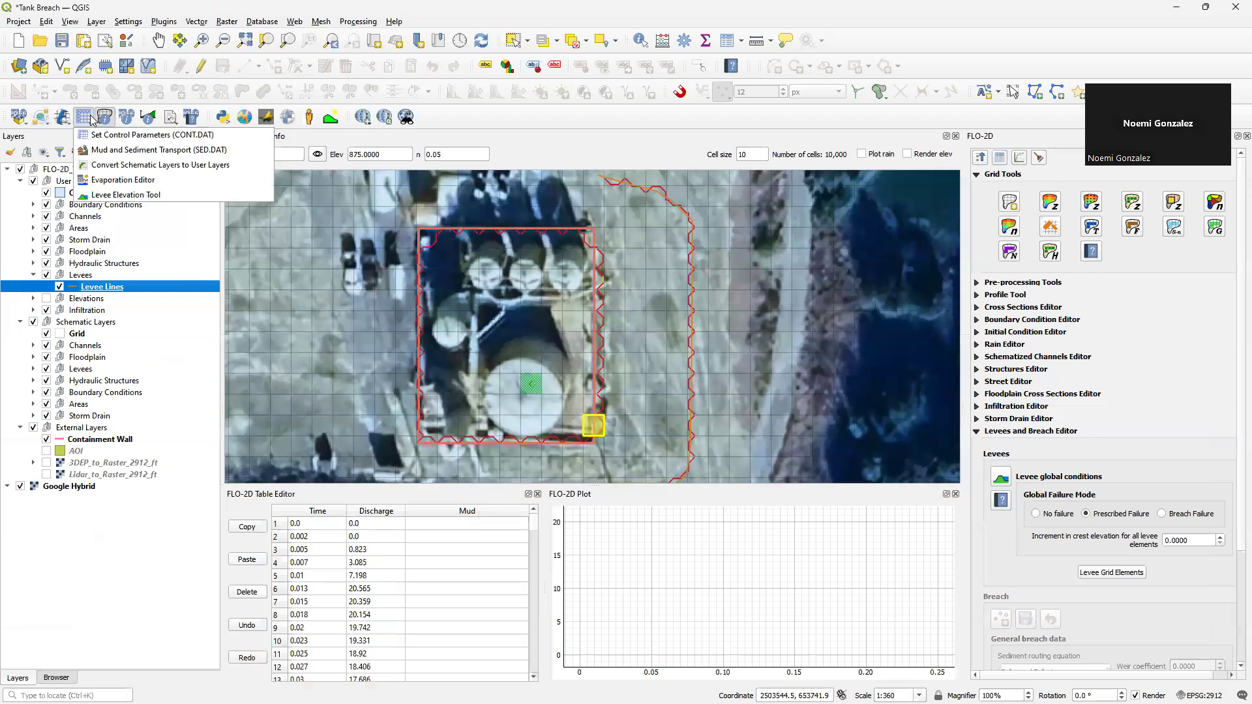
left_click(103, 196)
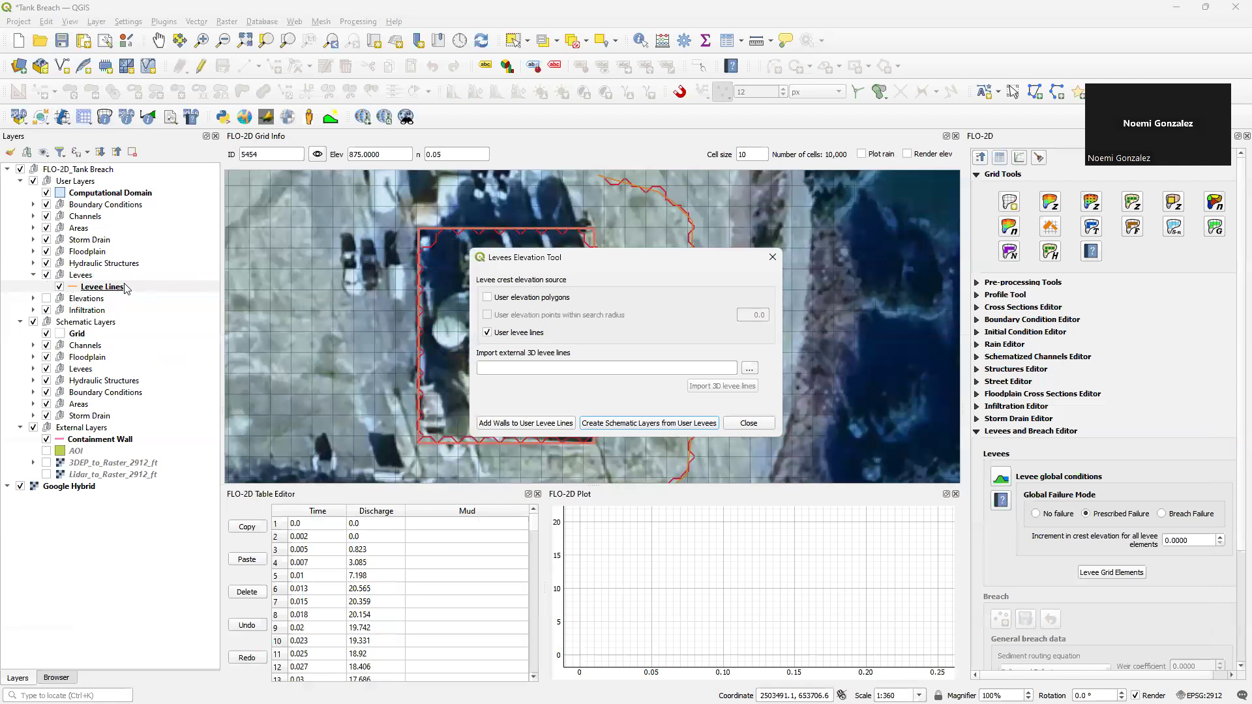
left_click(748, 423)
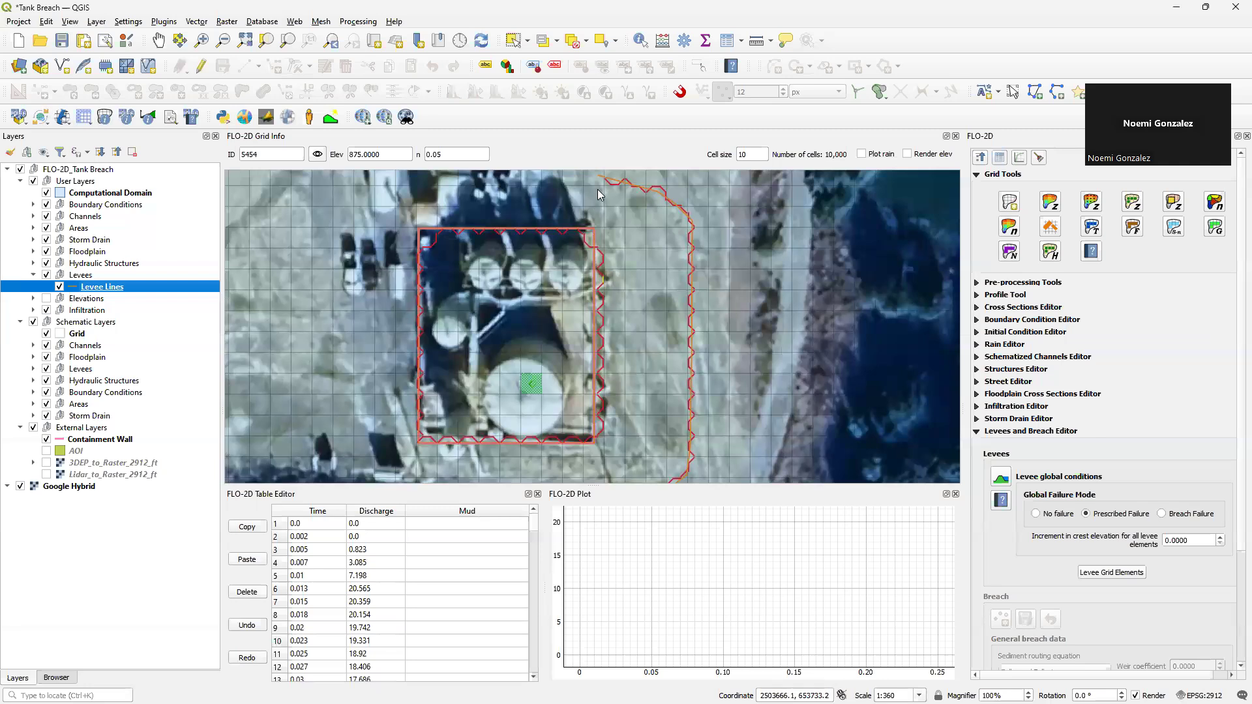
Step: Query the elevation of the grid element just outside the northeast corner of the containment wall
scroll(515, 239, "up", 1)
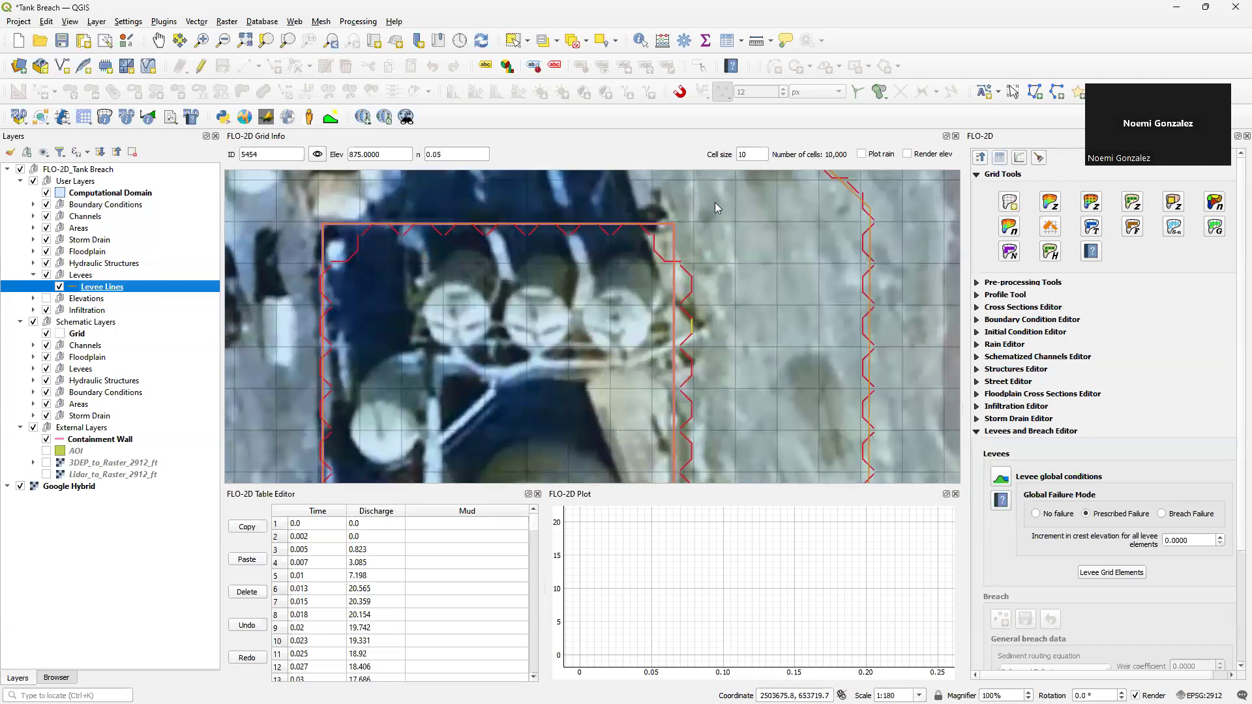
left_click(105, 117)
left_click(720, 236)
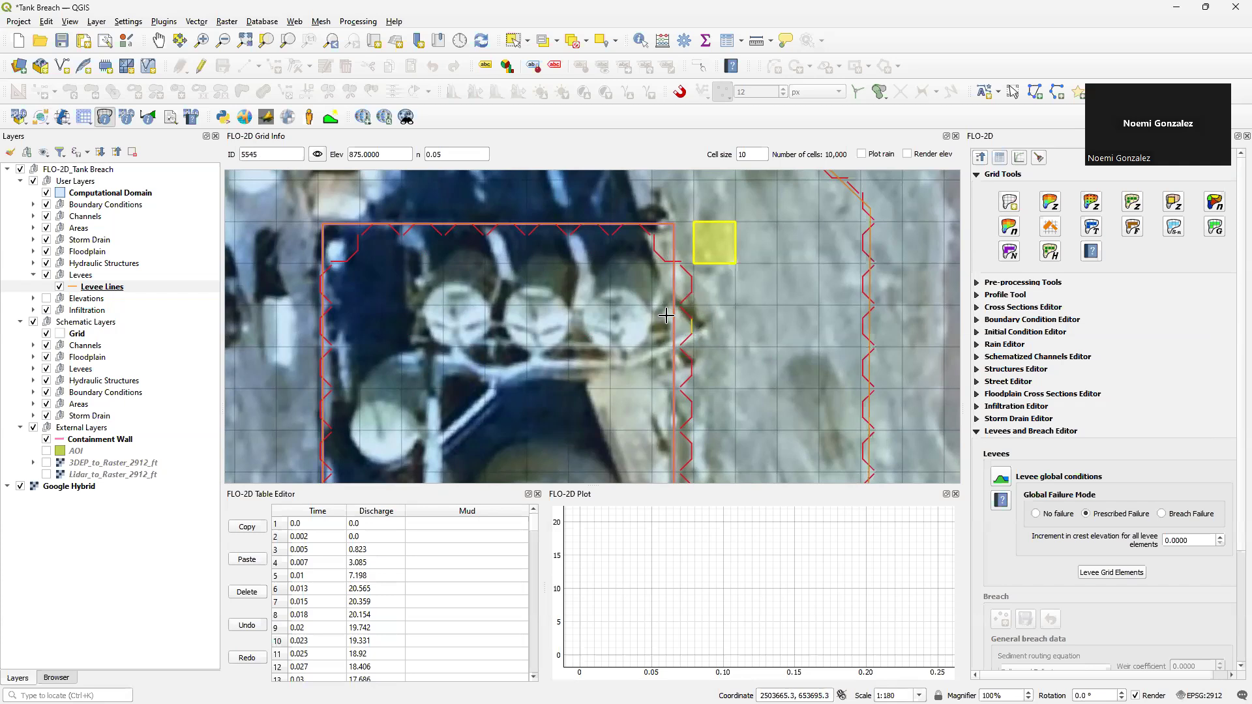
scroll(600, 335, "down", 1)
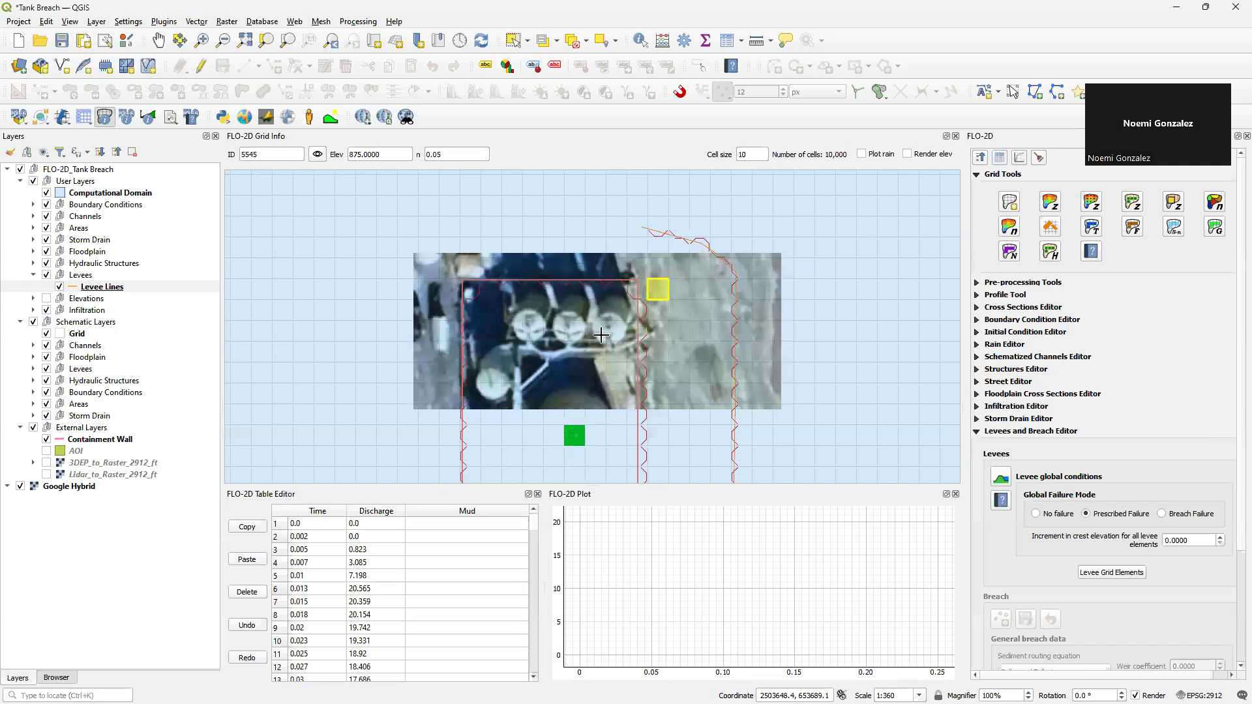
scroll(579, 466, "up", 1)
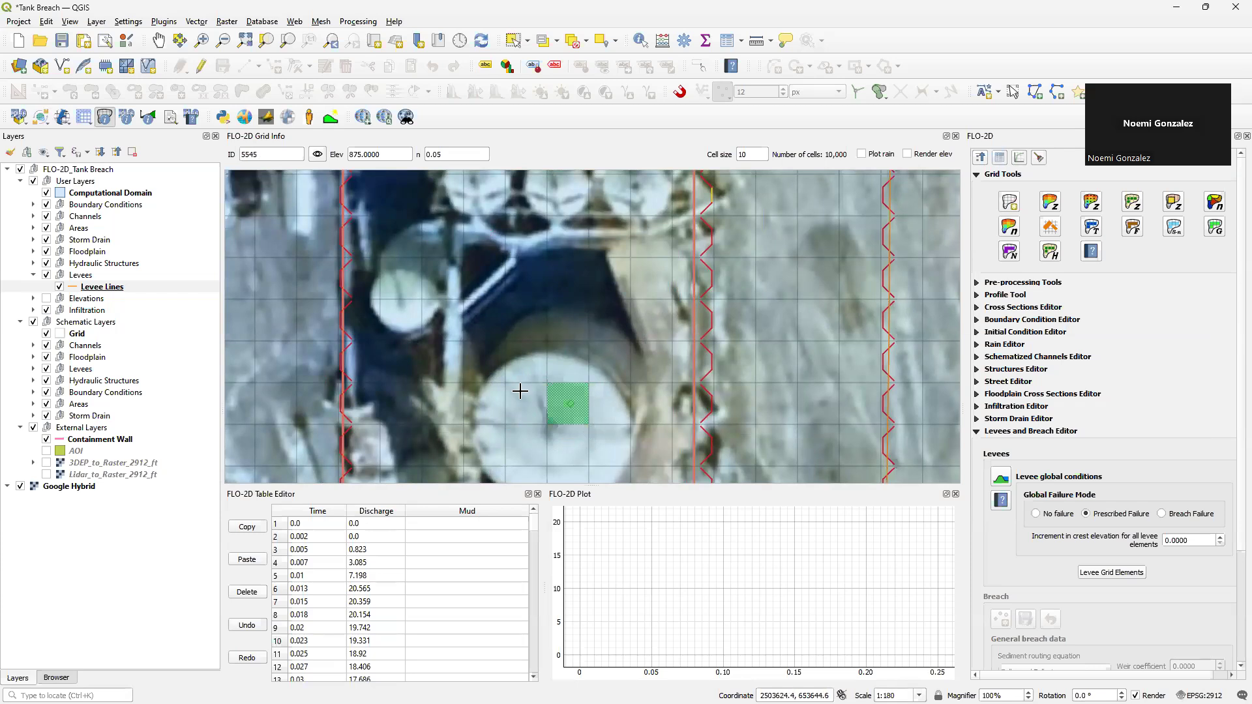
Step: Review the Breach location inflow in the Boundary Condition Editor, query its grid element on the large tank, and plot the 20 cfs peak 15min breach time series
left_click(978, 177)
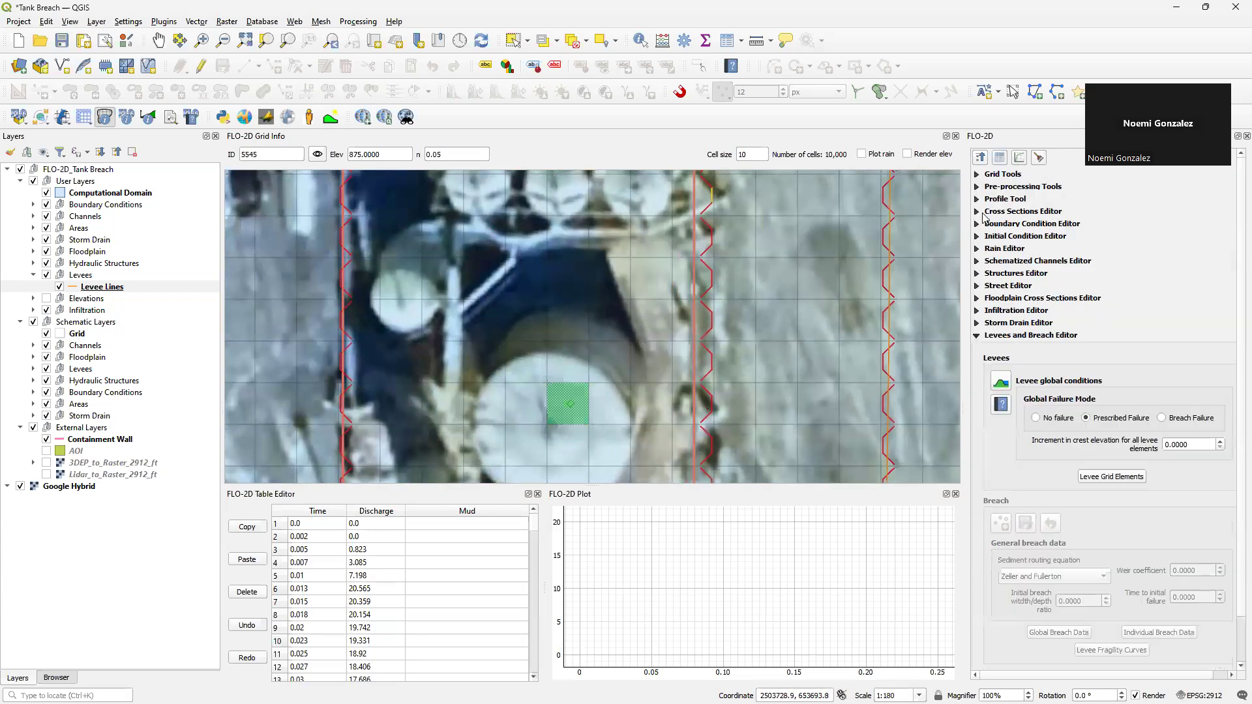
left_click(978, 237)
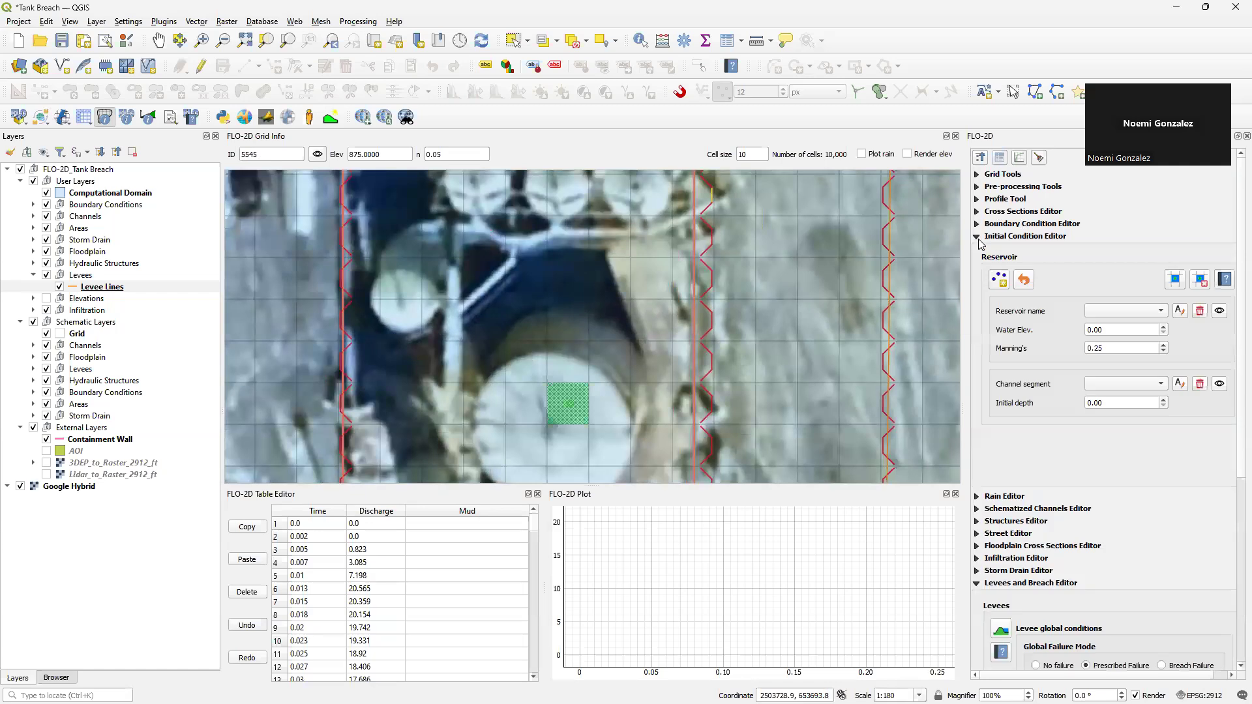
left_click(978, 237)
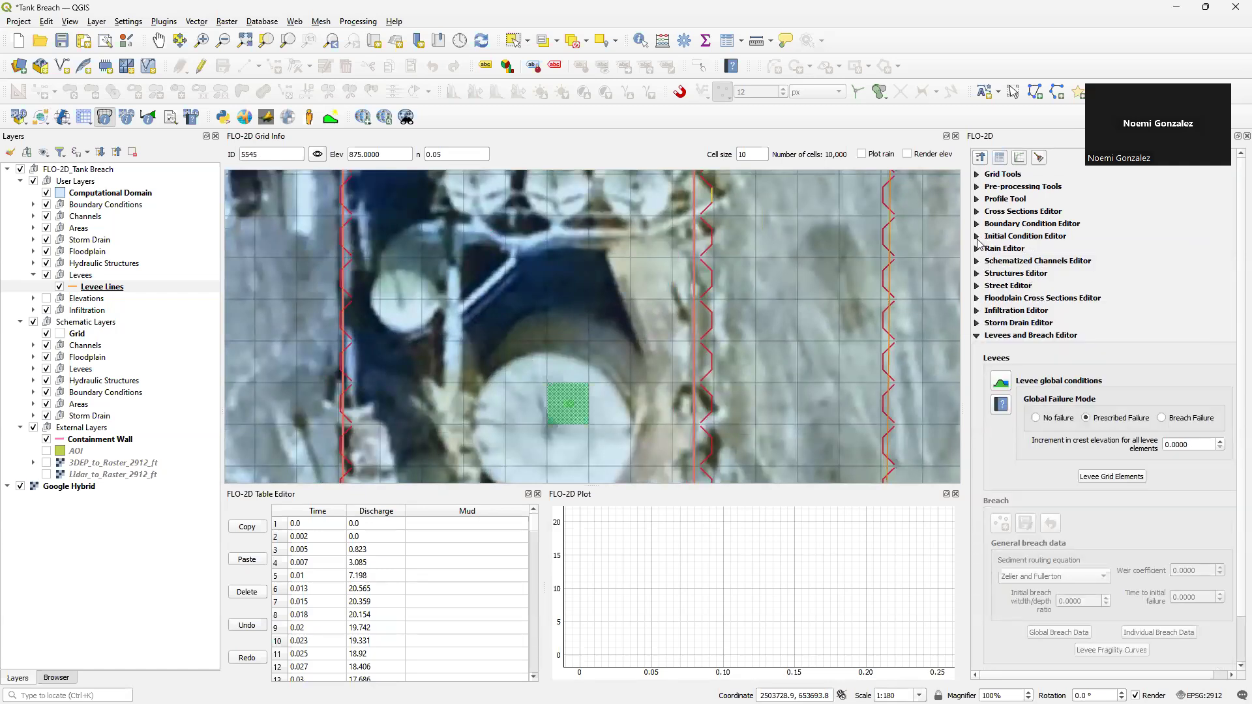
left_click(978, 225)
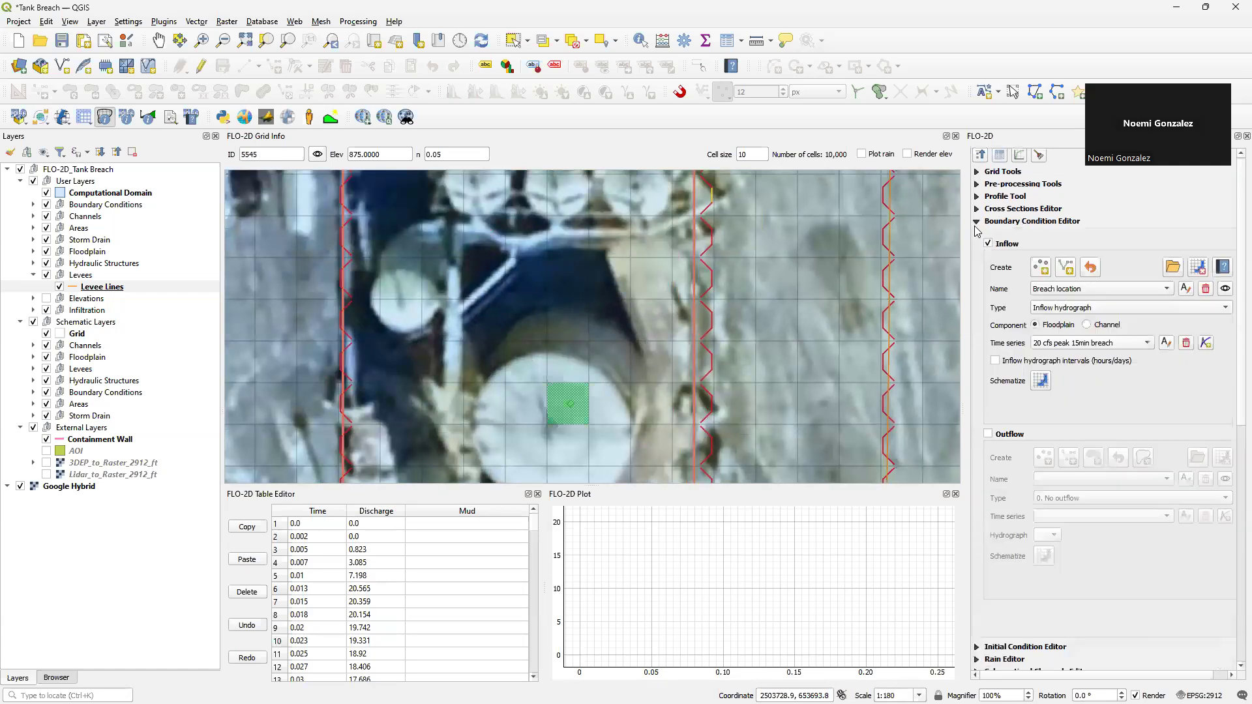
left_click(572, 403)
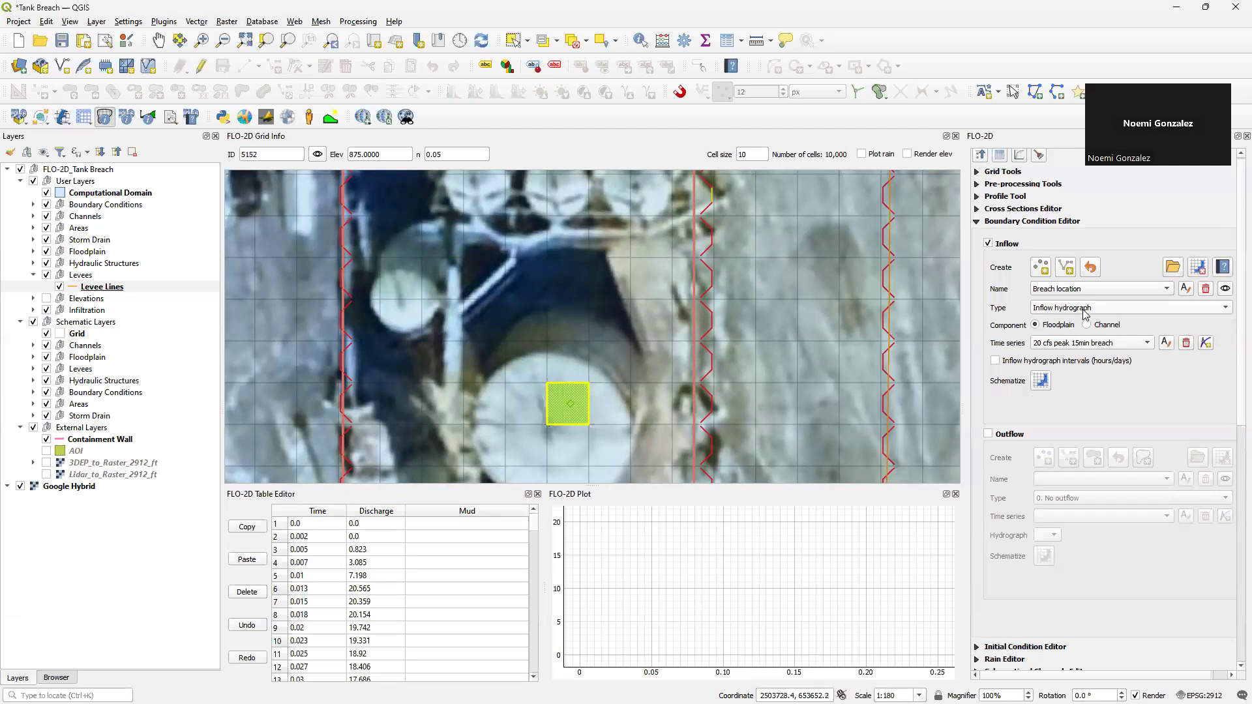
left_click(1097, 345)
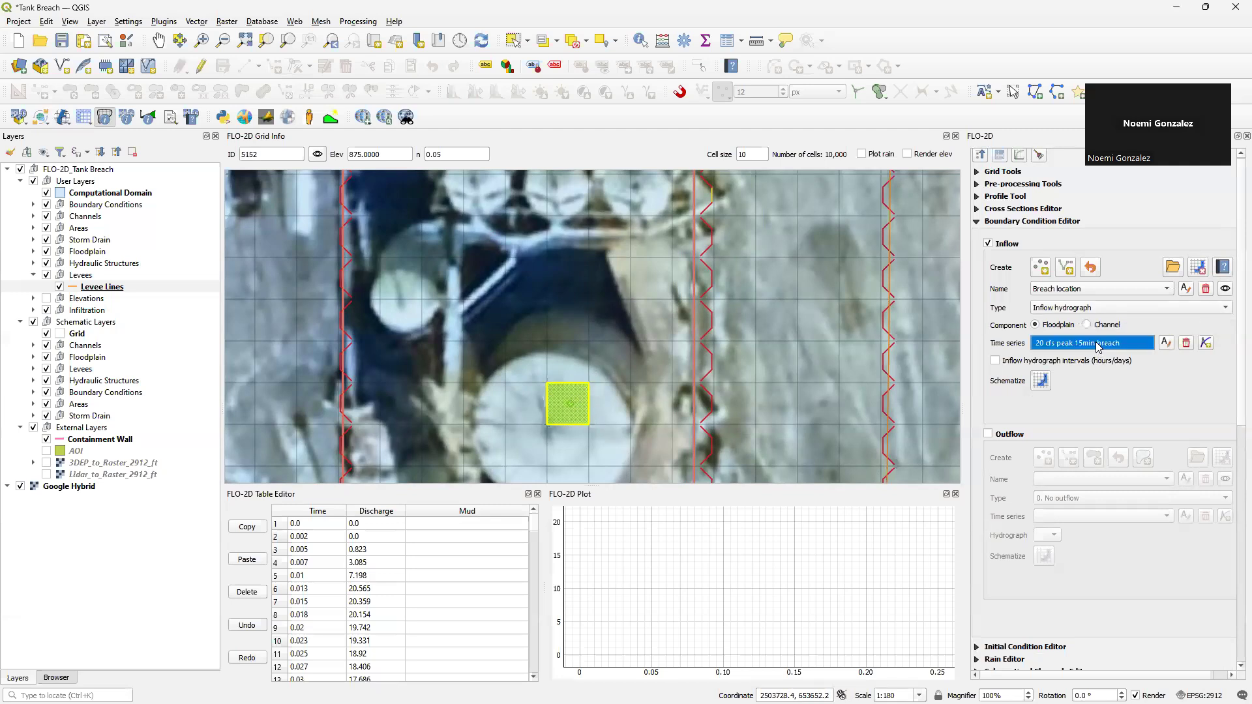
left_click(1098, 344)
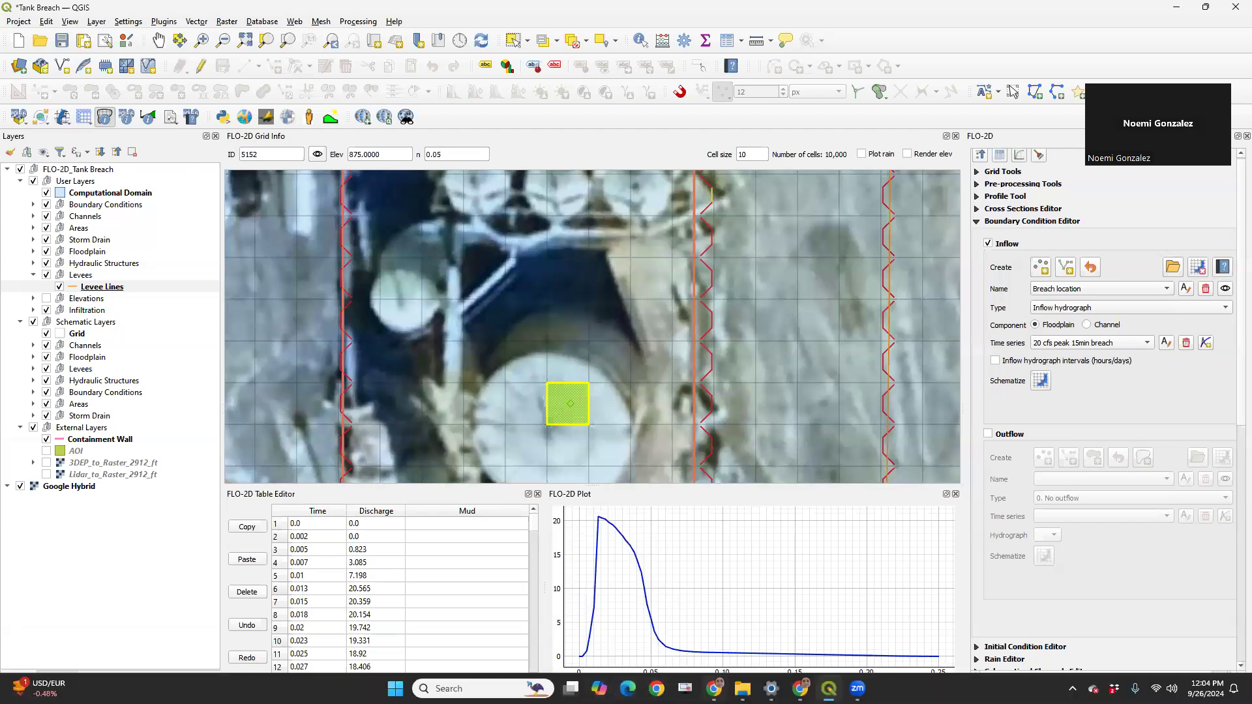
Step: Switch to File Explorer and open Volume Distribution.xlsx from the 3. Tank Breach Hydrograph folder of the Tank Breach Workshop
mouse_move(742, 688)
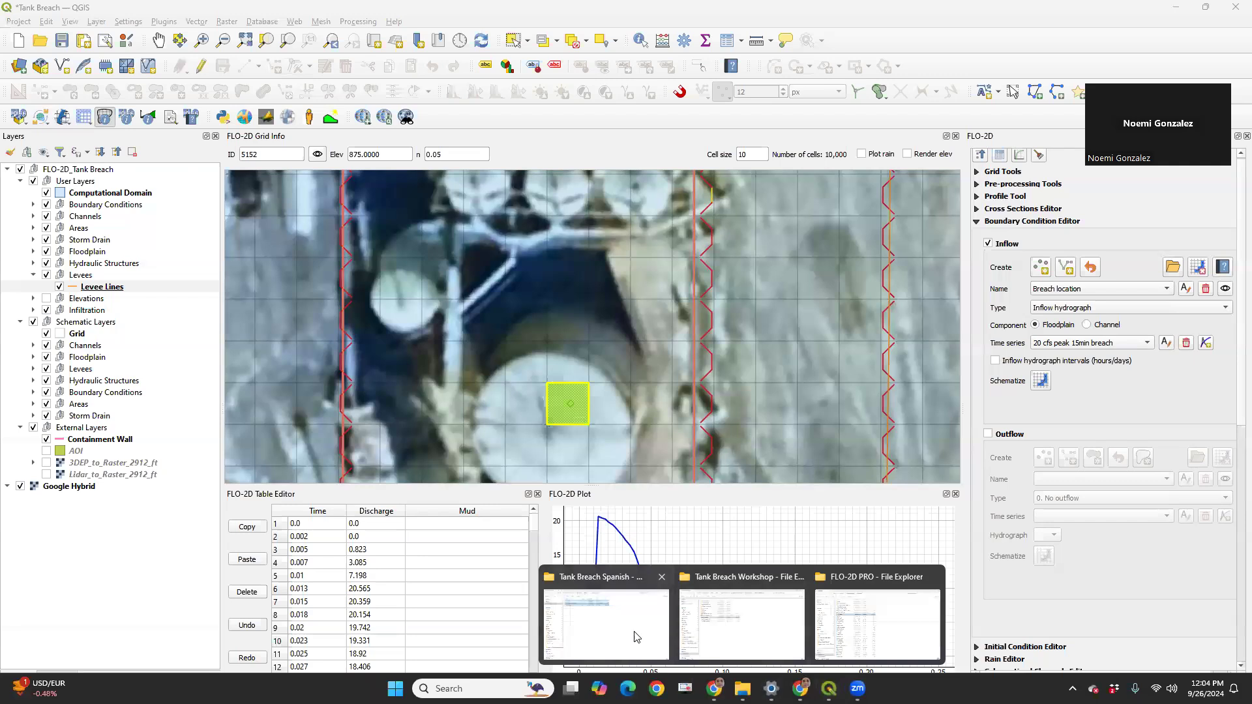
left_click(732, 629)
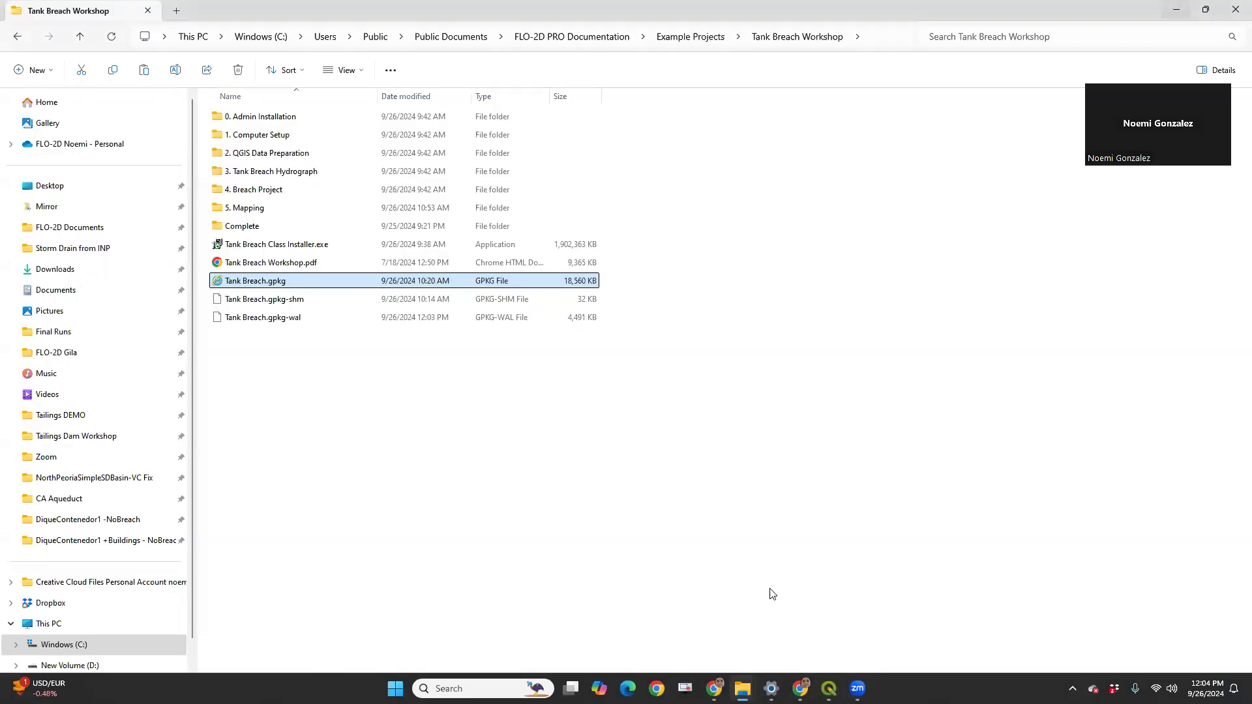
double_click(288, 160)
double_click(251, 129)
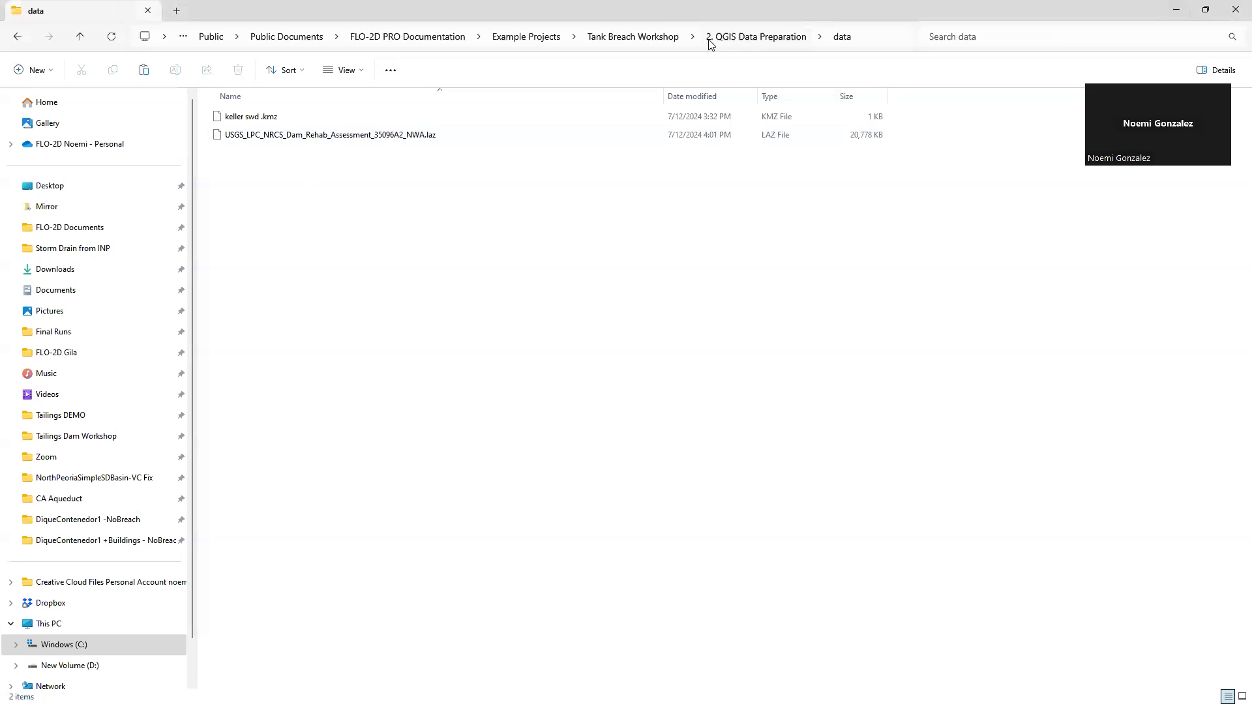
left_click(710, 41)
left_click(708, 39)
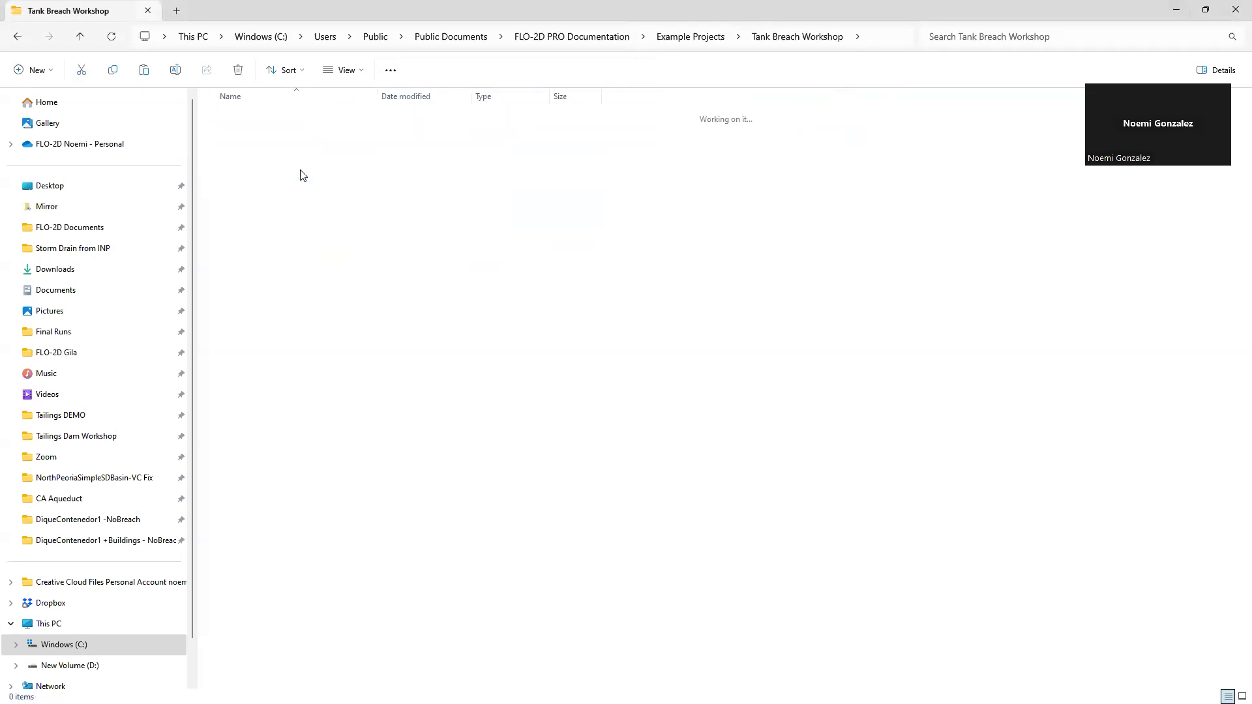
double_click(303, 174)
double_click(244, 142)
double_click(291, 118)
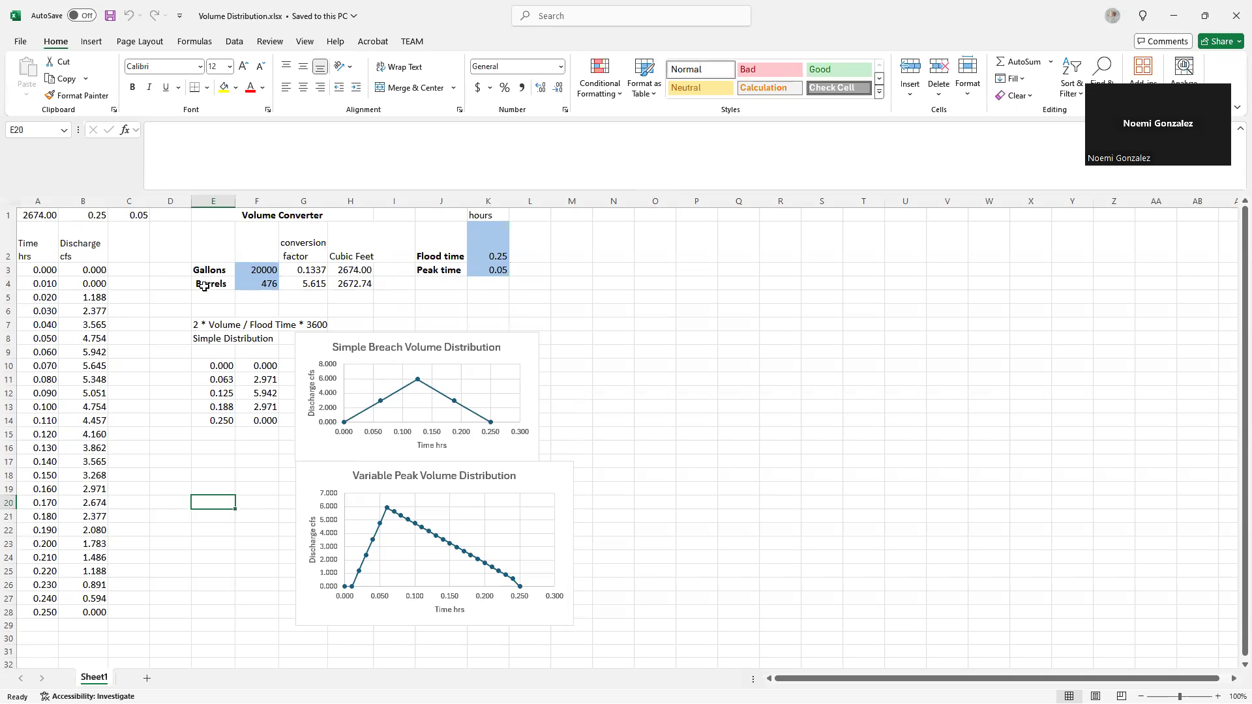
Step: Examine the gallons and barrels inputs of the Volume Converter and the flood time and peak time cells
left_click(246, 274)
left_click(268, 285)
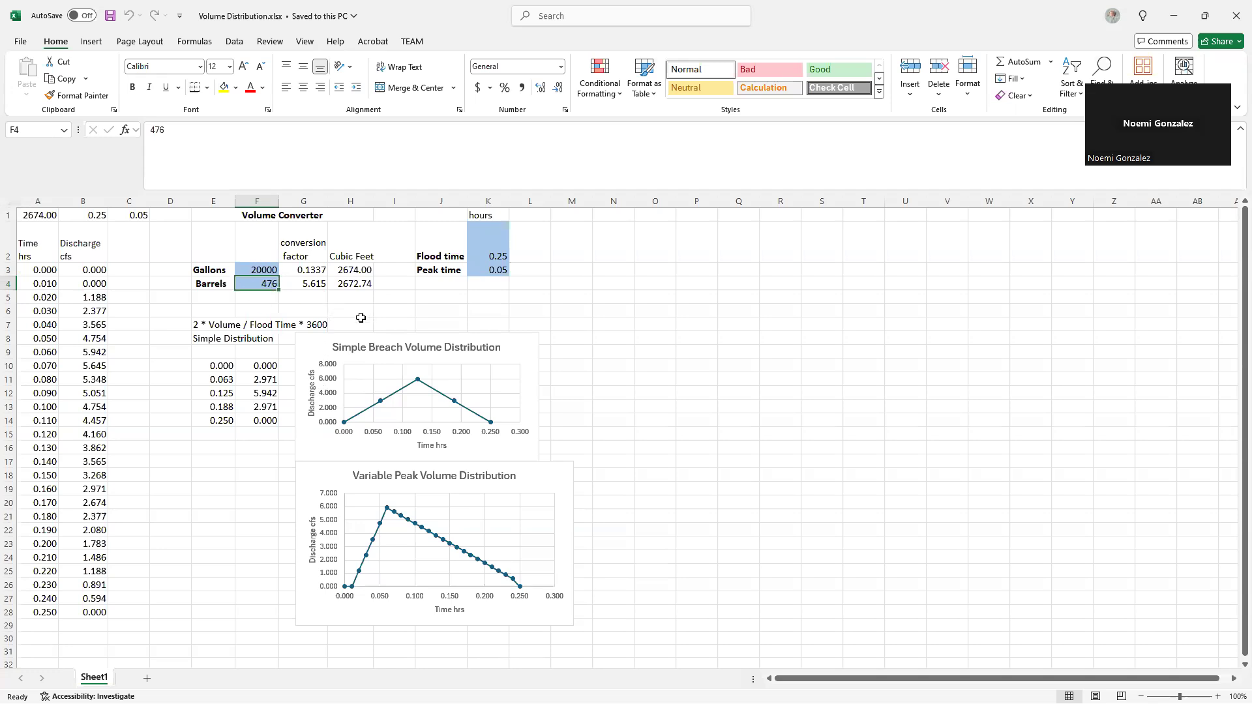
left_click_drag(251, 269, 264, 283)
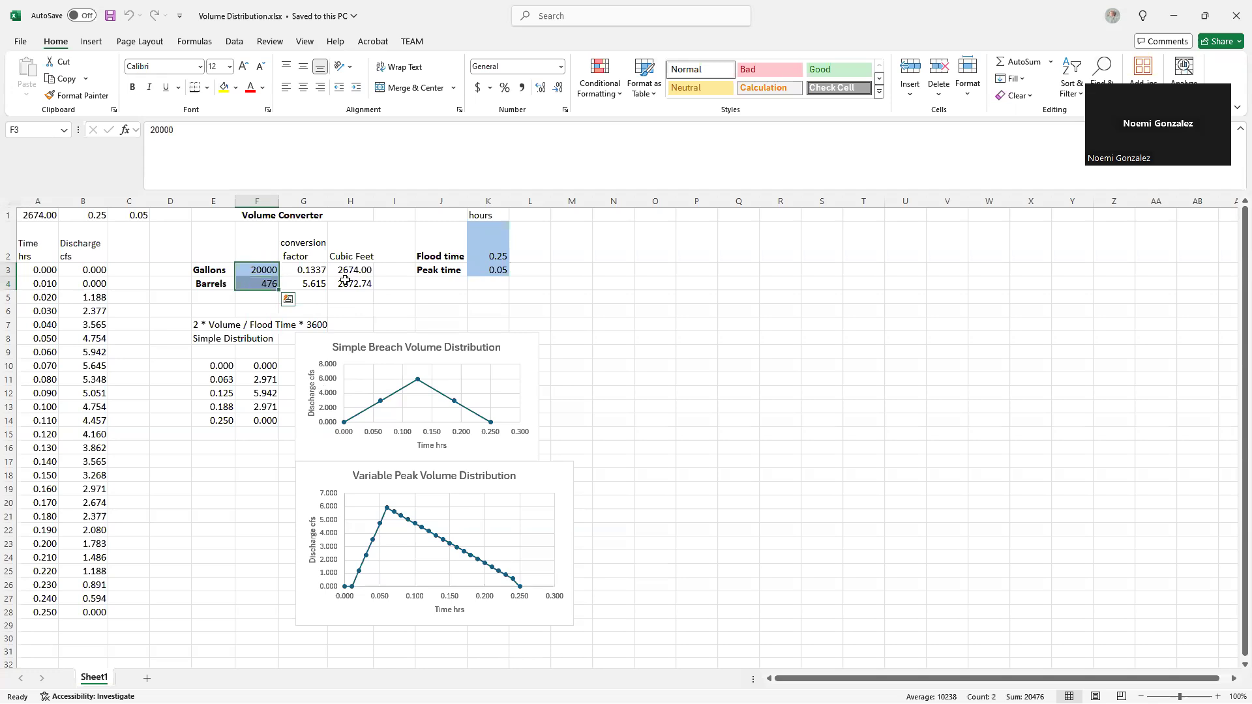
left_click_drag(503, 260, 502, 270)
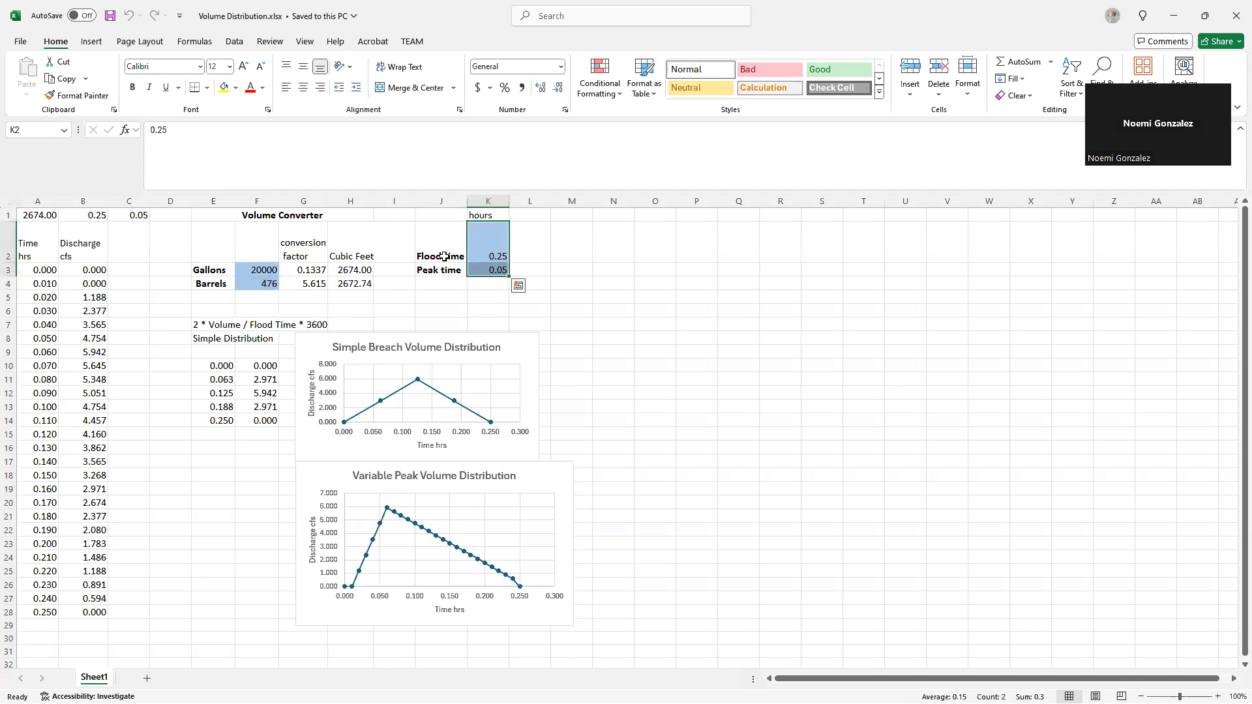
left_click(491, 255)
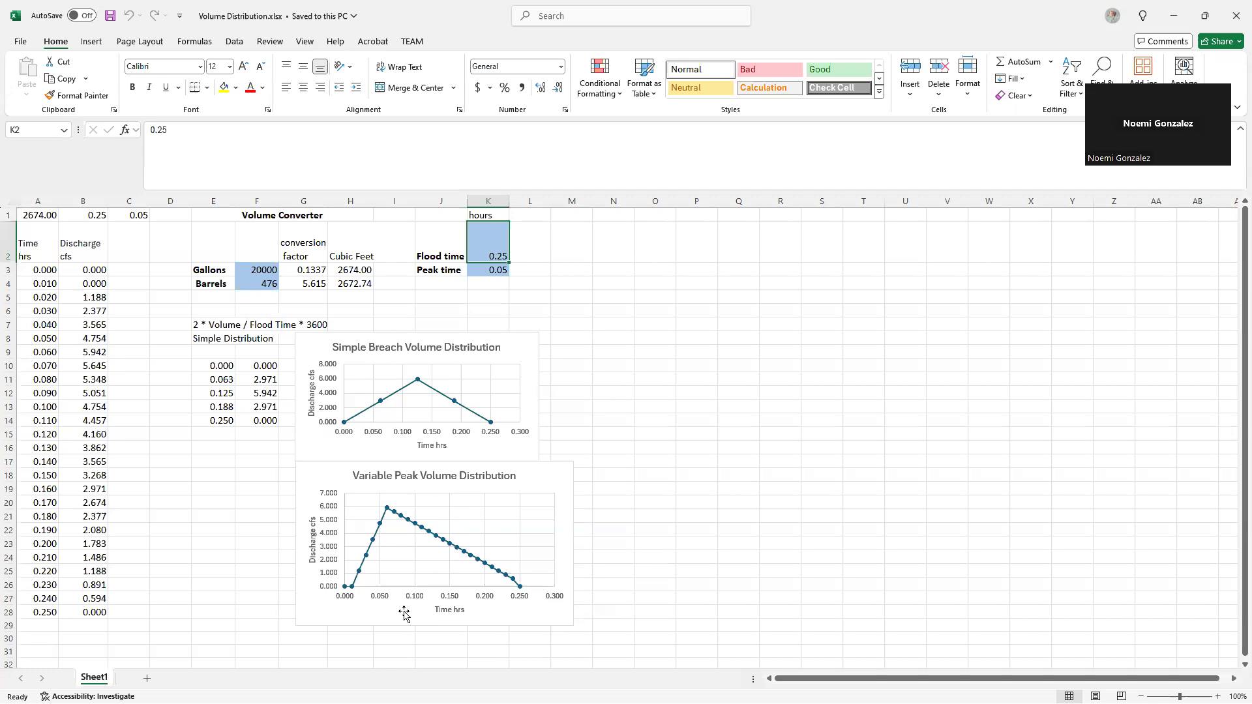
Step: Examine the Variable Peak Volume Distribution chart and the time and discharge values in columns A and B behind it
mouse_move(350, 589)
mouse_move(514, 585)
left_click(243, 486)
left_click_drag(41, 271, 98, 613)
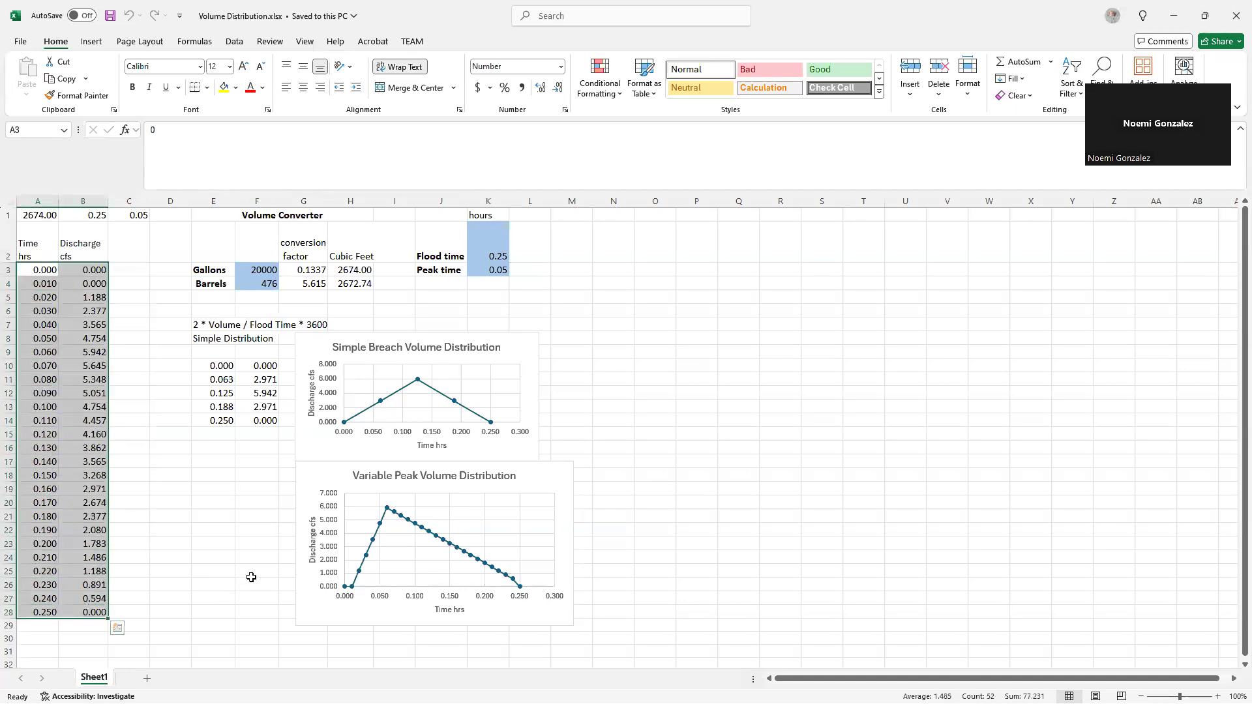
left_click_drag(251, 578, 251, 576)
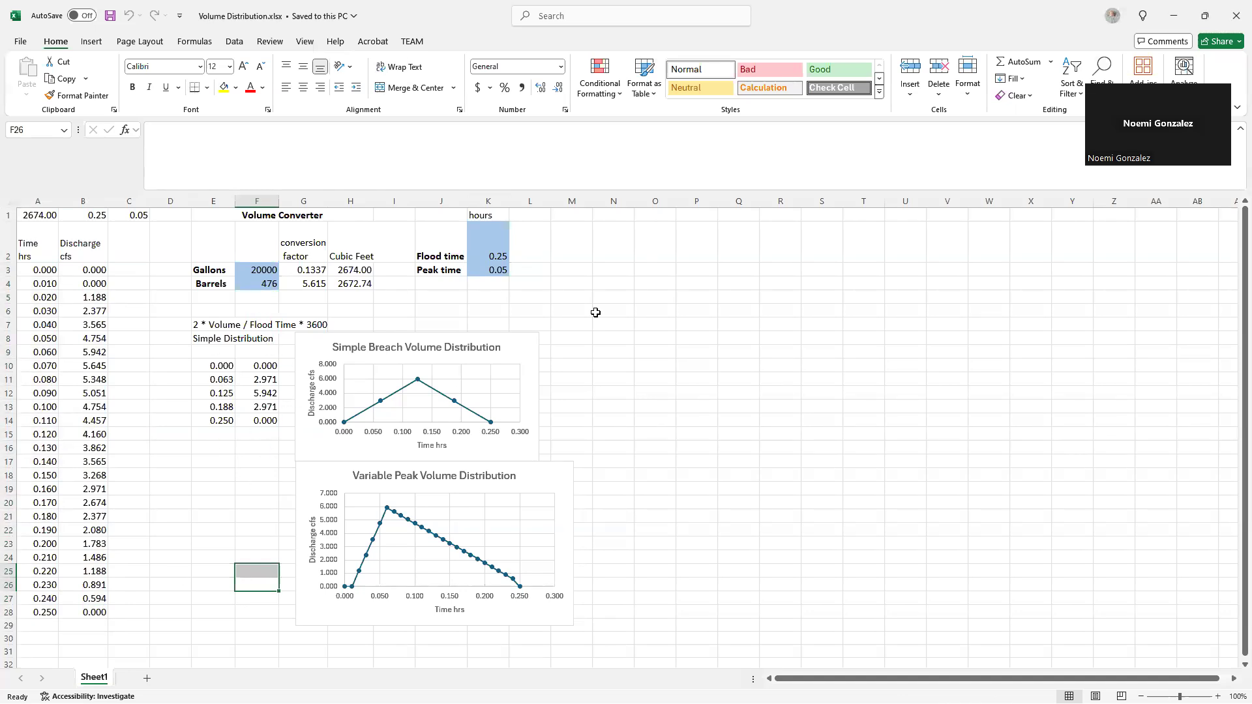
Step: Copy the spreadsheet's time and discharge values and paste them into the FLO-2D Table Editor in QGIS, starting at the first time row
left_click(1180, 18)
left_click(1181, 10)
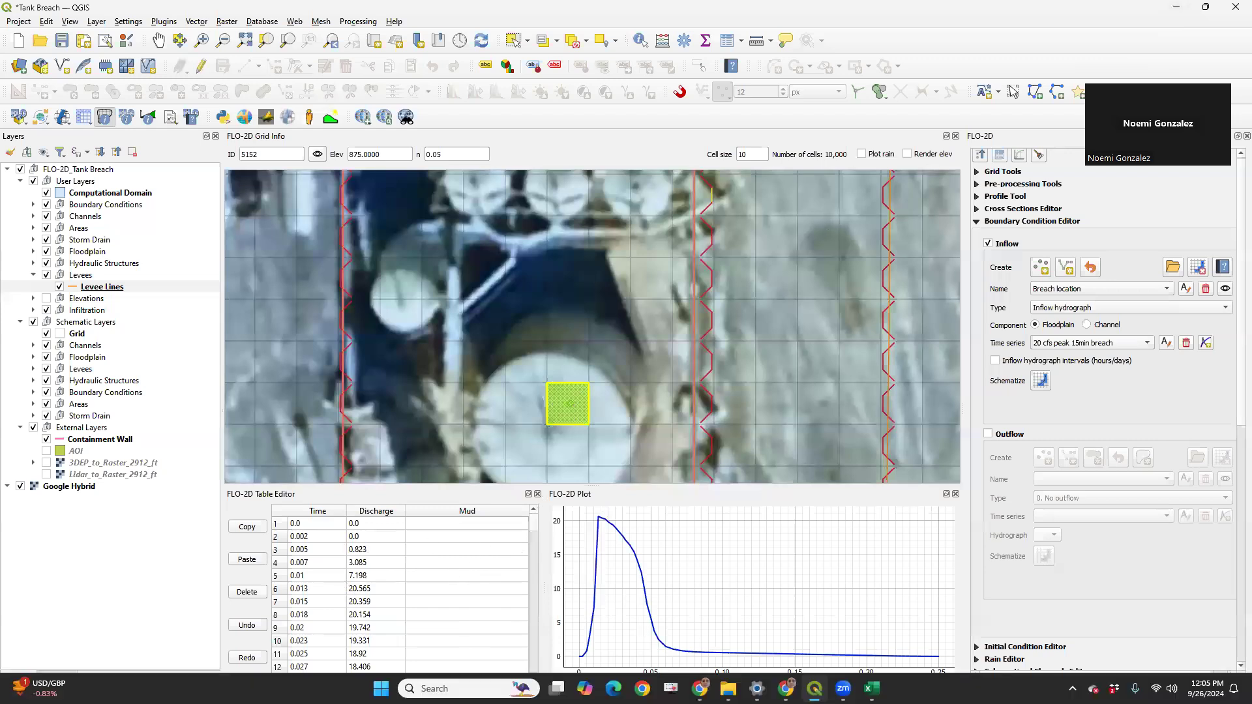
left_click(815, 689)
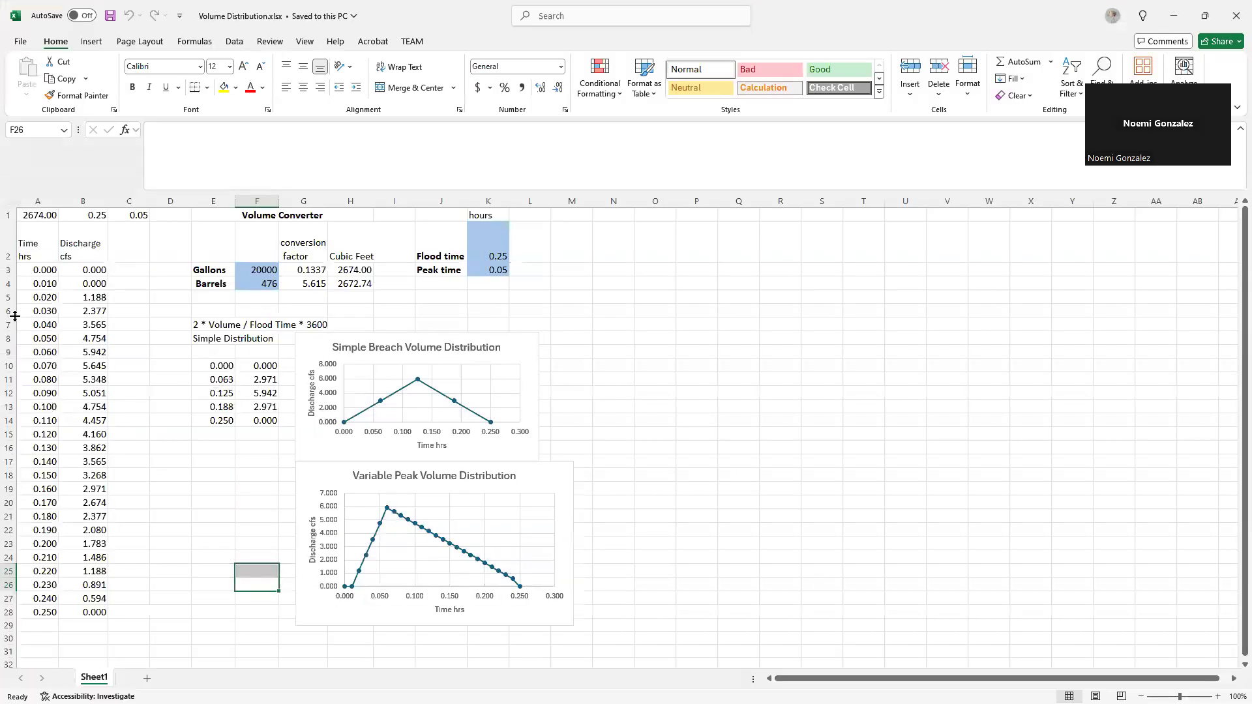
left_click_drag(35, 269, 86, 607)
key("ctrl+c")
left_click(1173, 16)
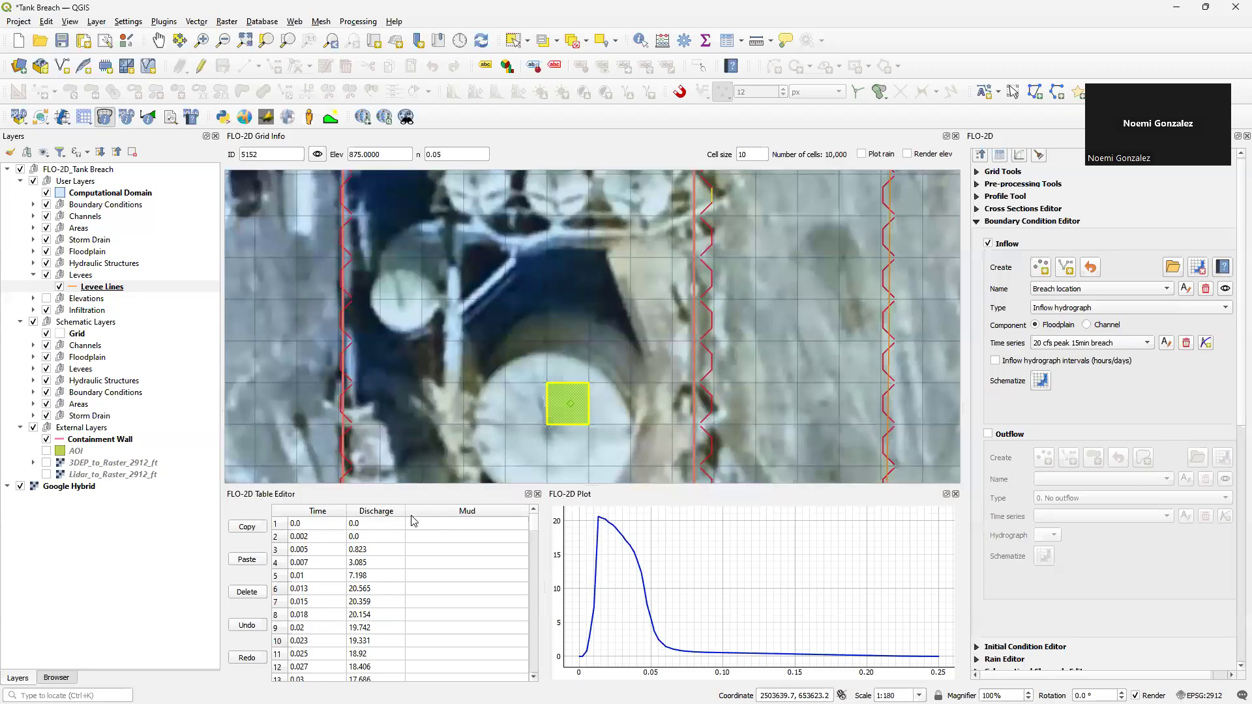
left_click(294, 525)
left_click(250, 561)
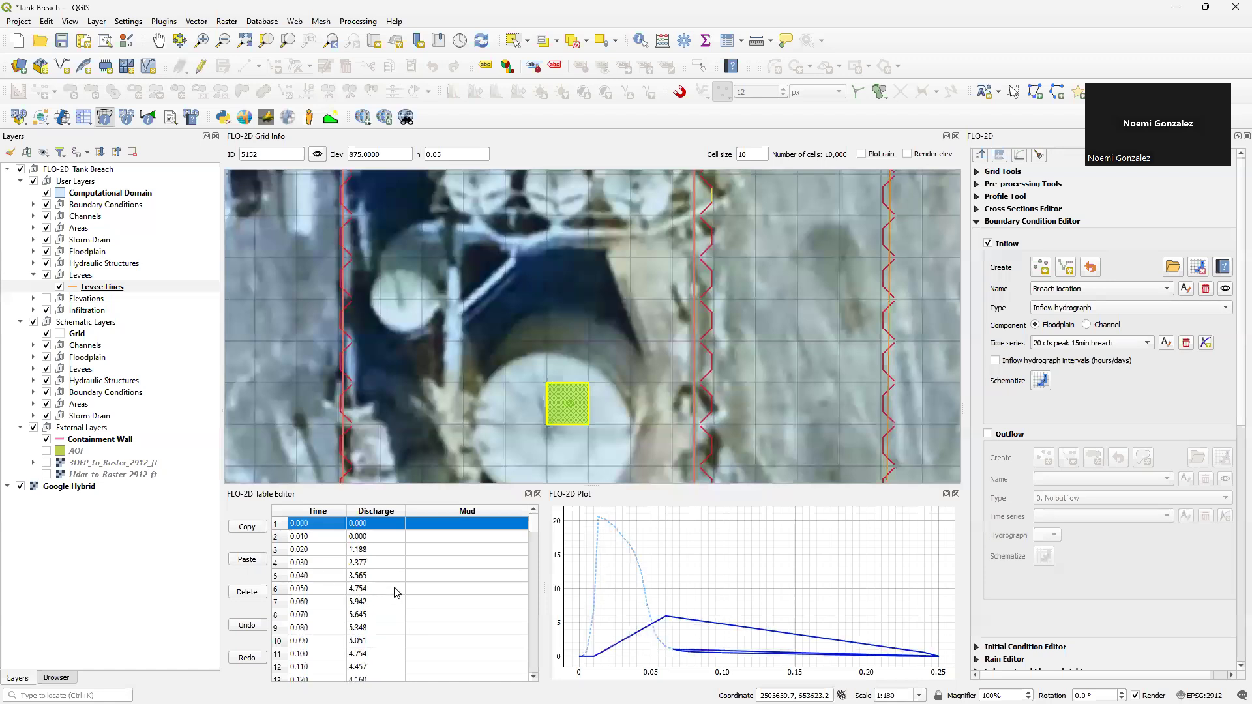
Step: Try to undo the hydrograph values pasted into the FLO-2D Table Editor and check its time and discharge rows
left_click(256, 625)
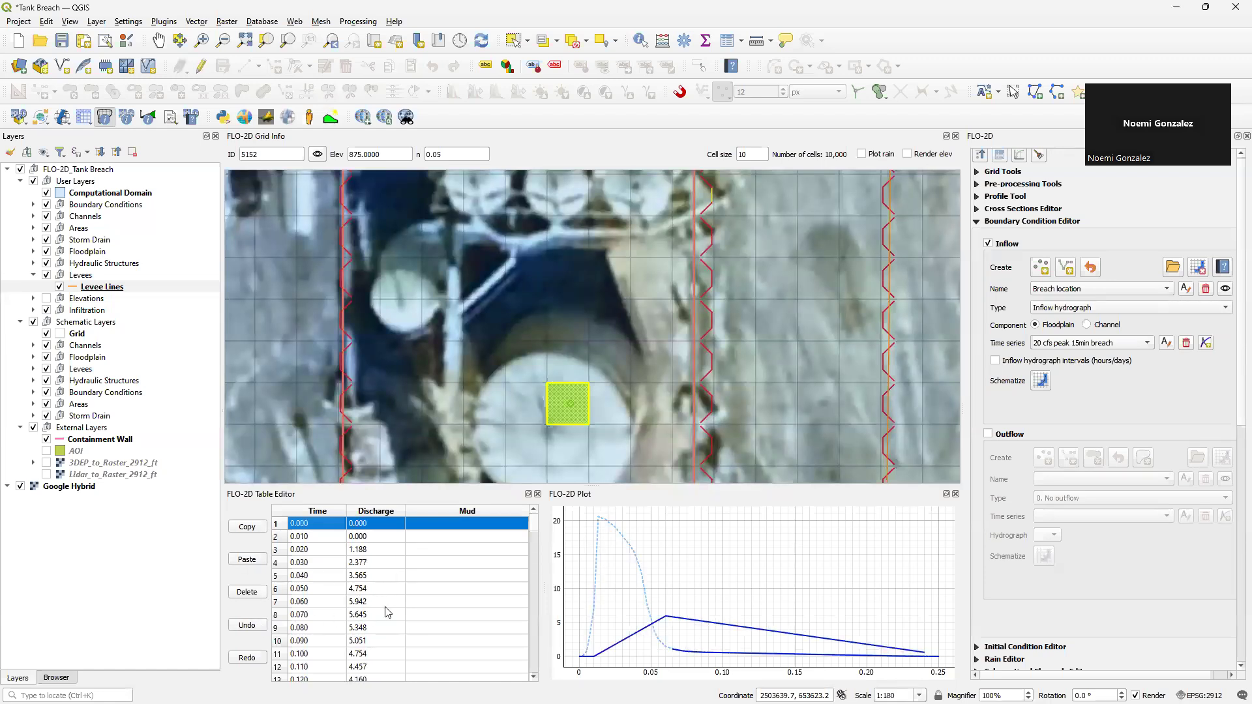
left_click(819, 558)
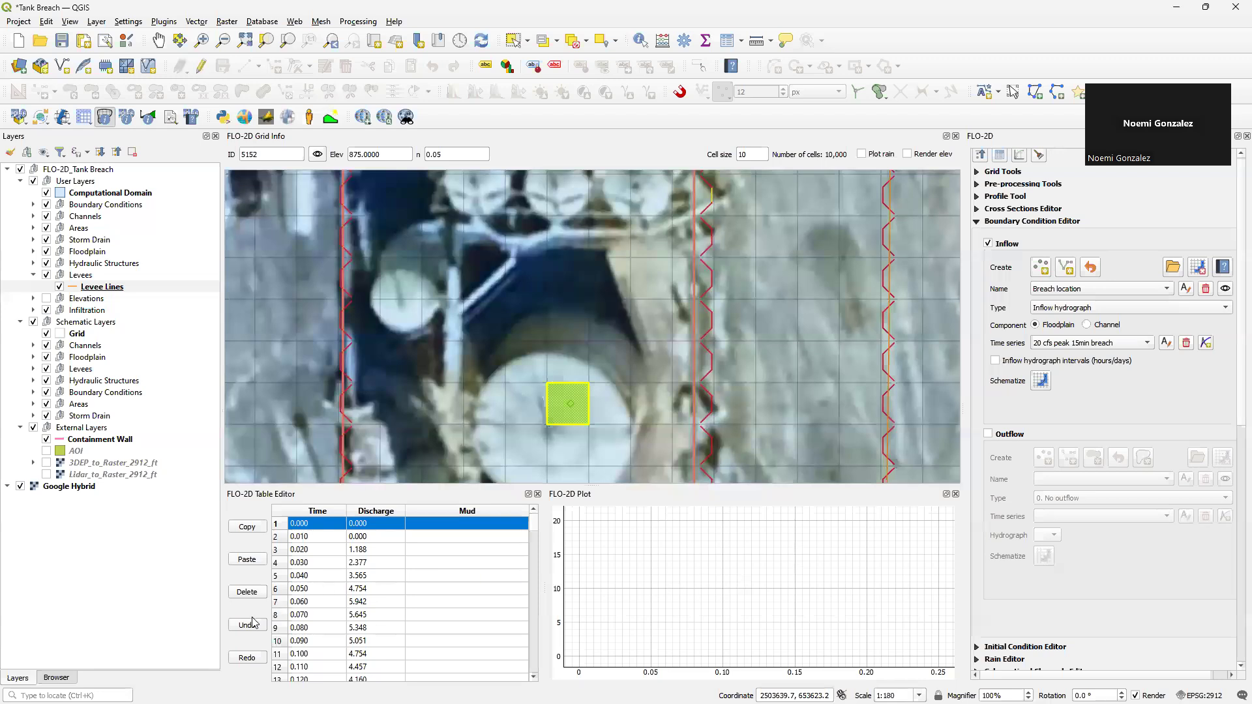
left_click(358, 614)
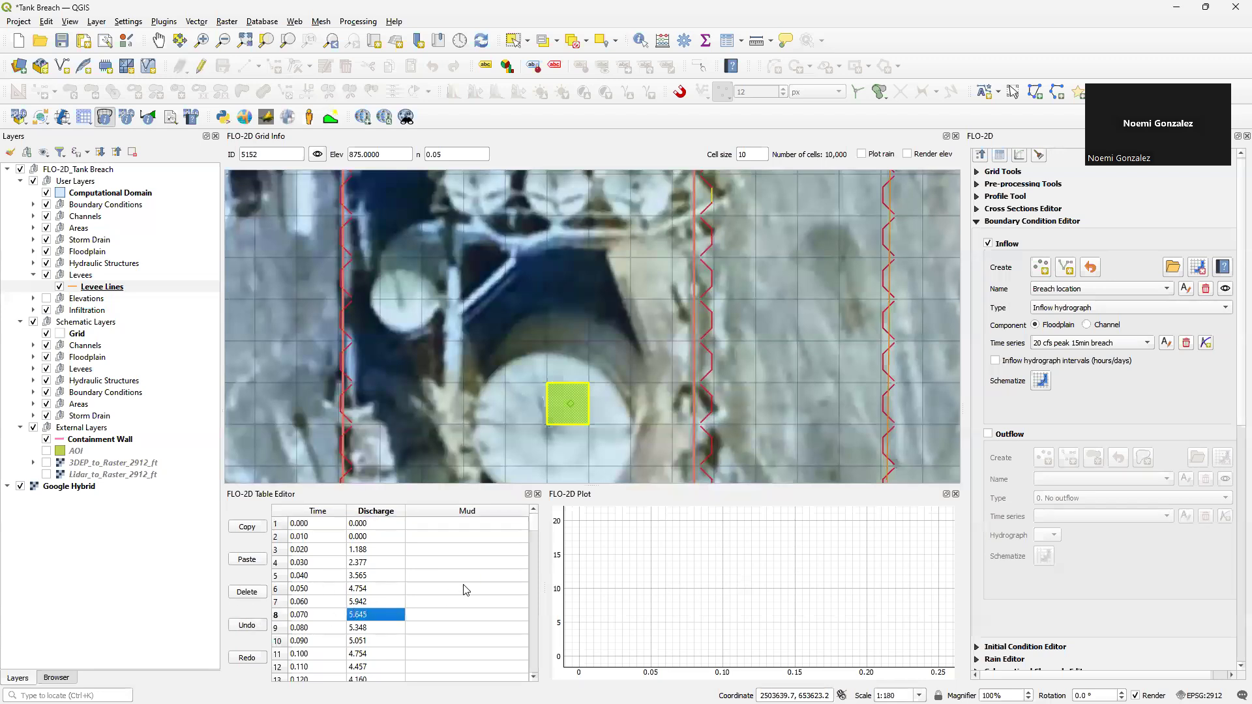
scroll(476, 580, "down", 1)
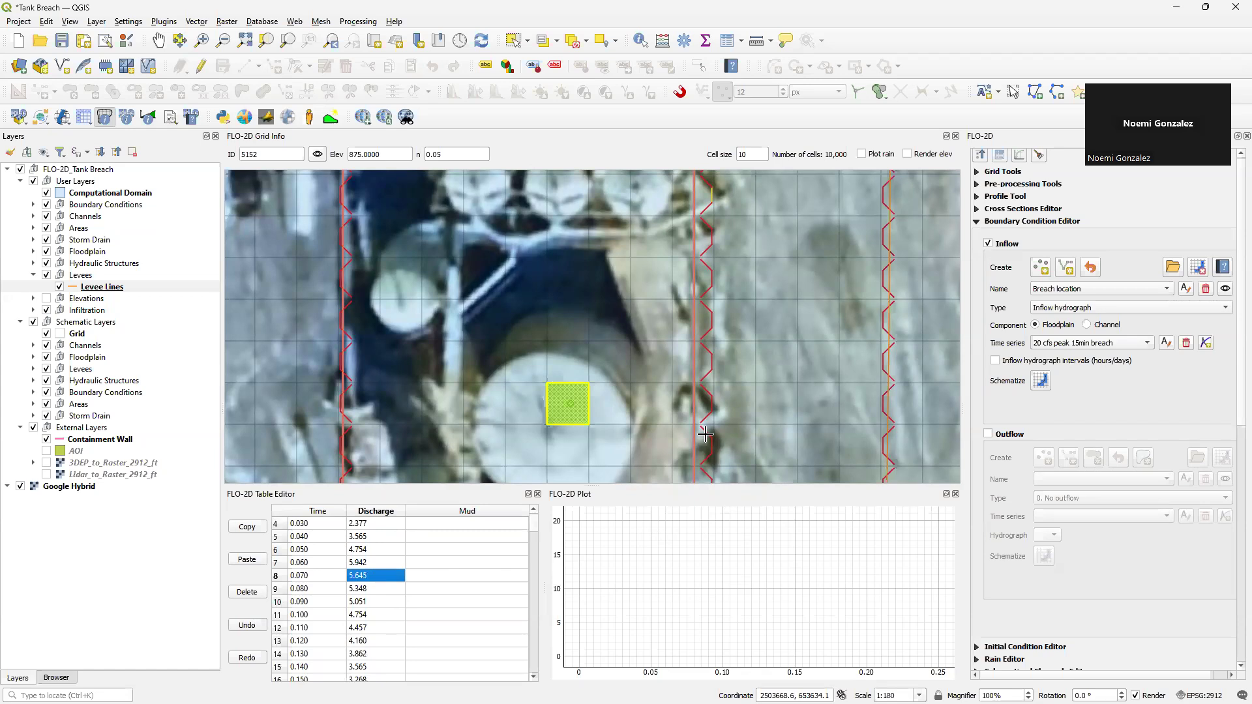
Step: Reset the FLO-2D Plot view to its full range and check the time and discharge rows in the Table Editor
scroll(844, 334, "down", 1)
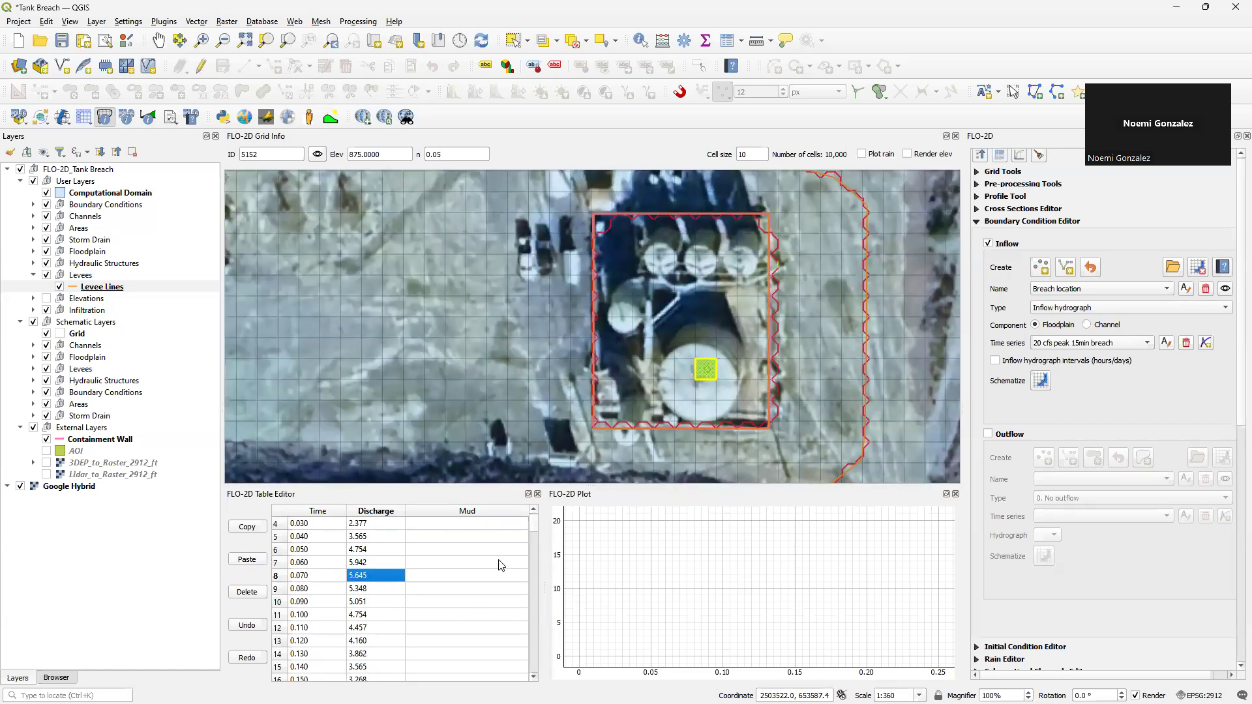
left_click(585, 559)
left_click(729, 564)
right_click(725, 560)
left_click(754, 571)
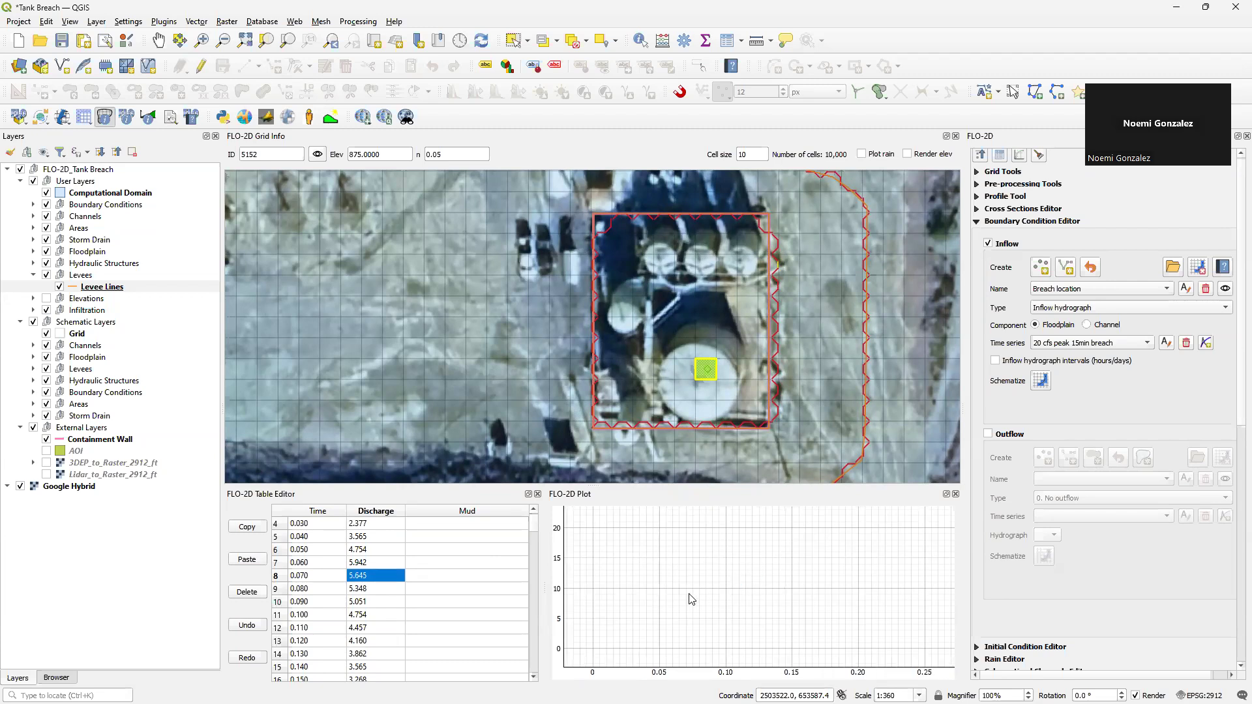
left_click(441, 613)
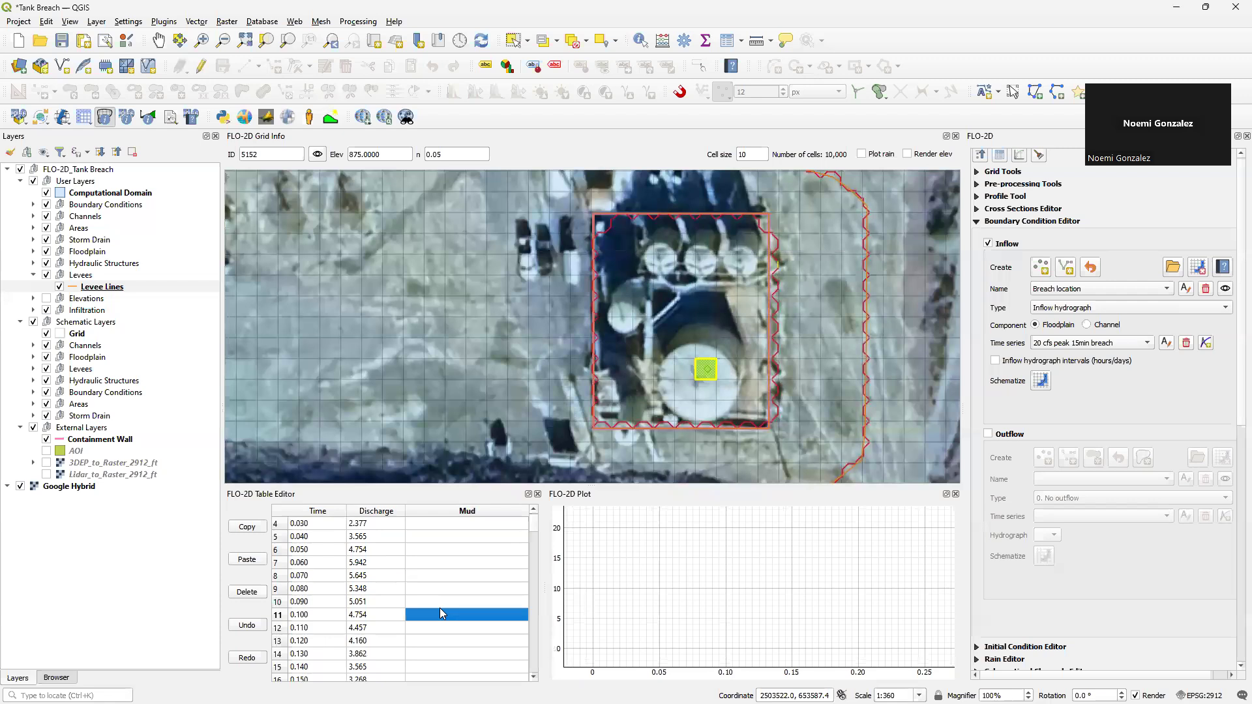
left_click(331, 548)
left_click(355, 552)
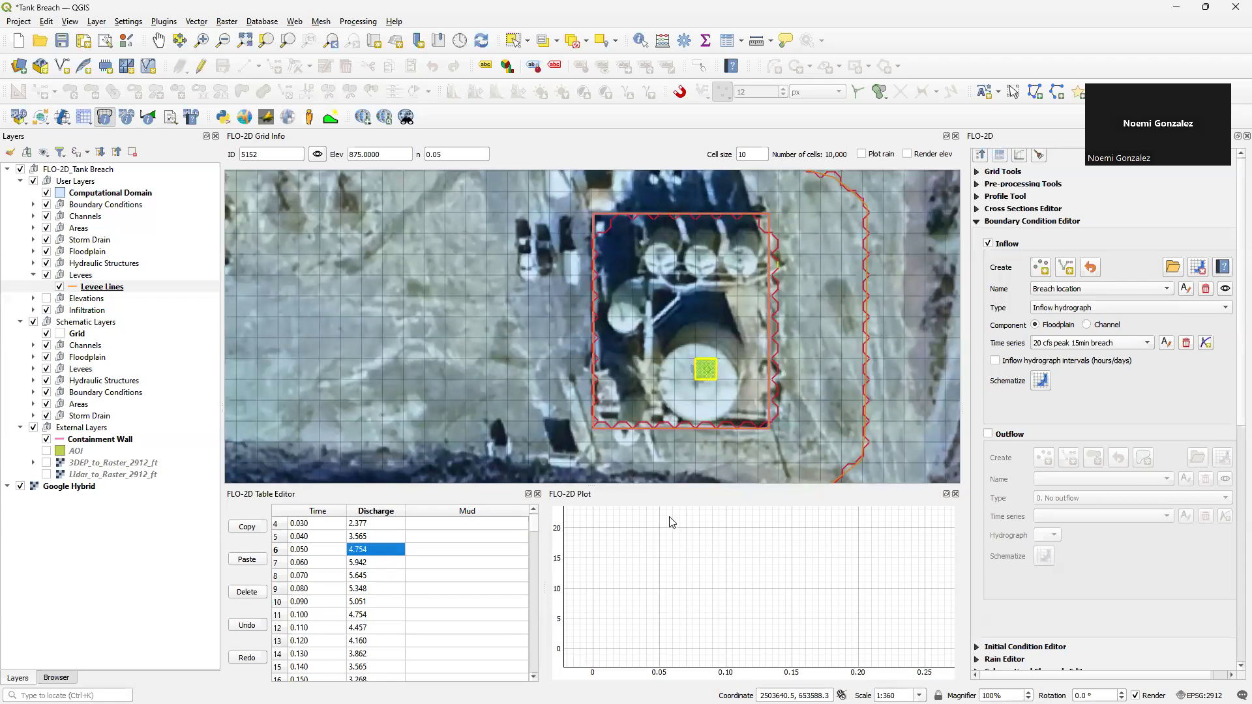
Step: Enlarge the map canvas and show the Blocked Areas layer from the Areas group of the user layers
left_click_drag(652, 483, 654, 565)
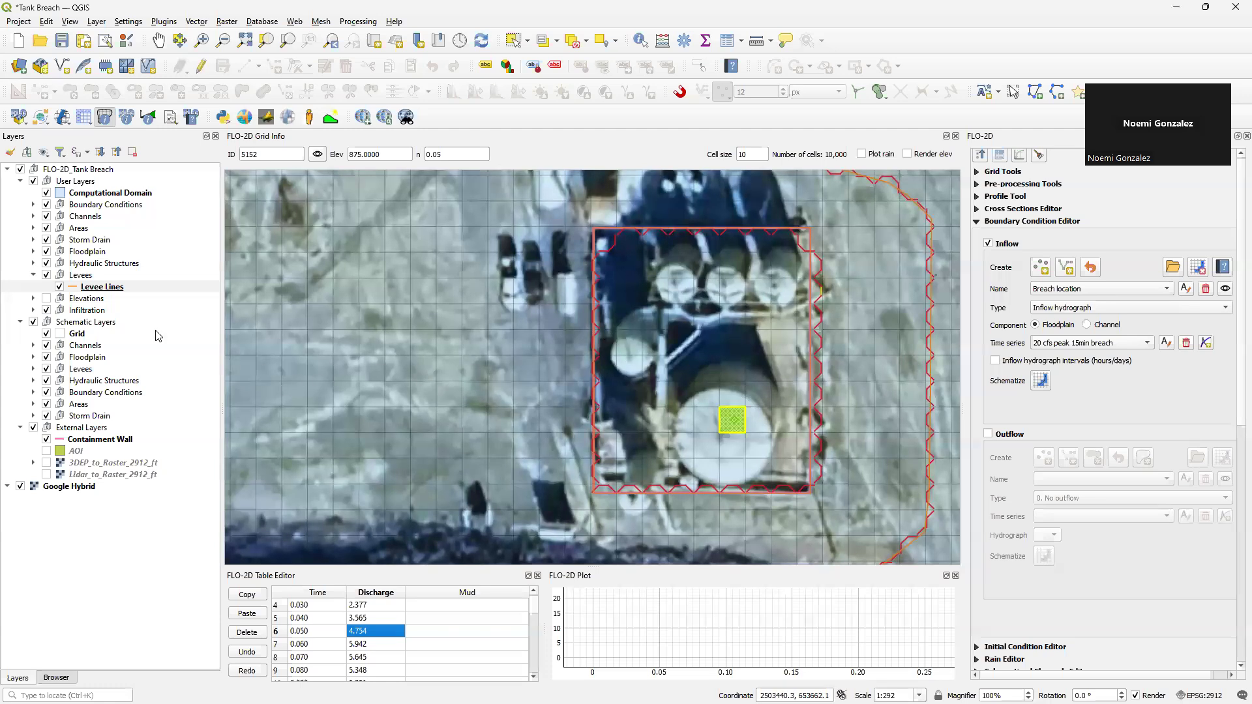
left_click(32, 275)
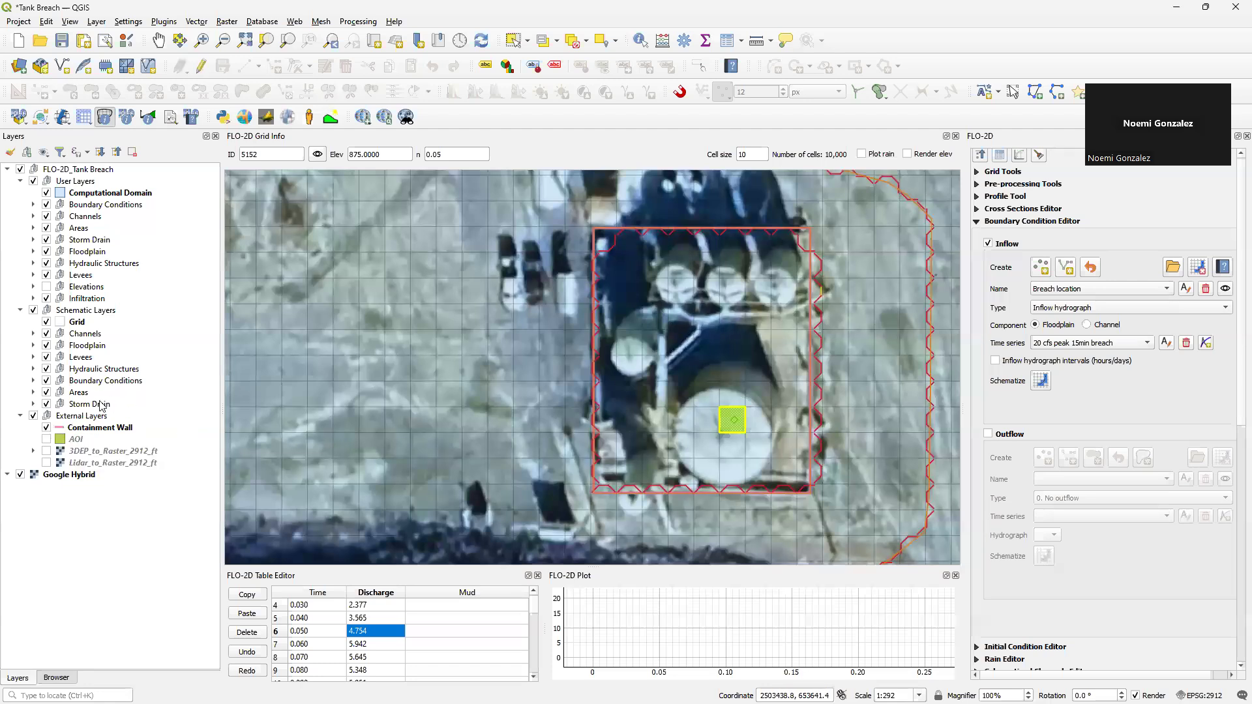
left_click(33, 228)
left_click(96, 301)
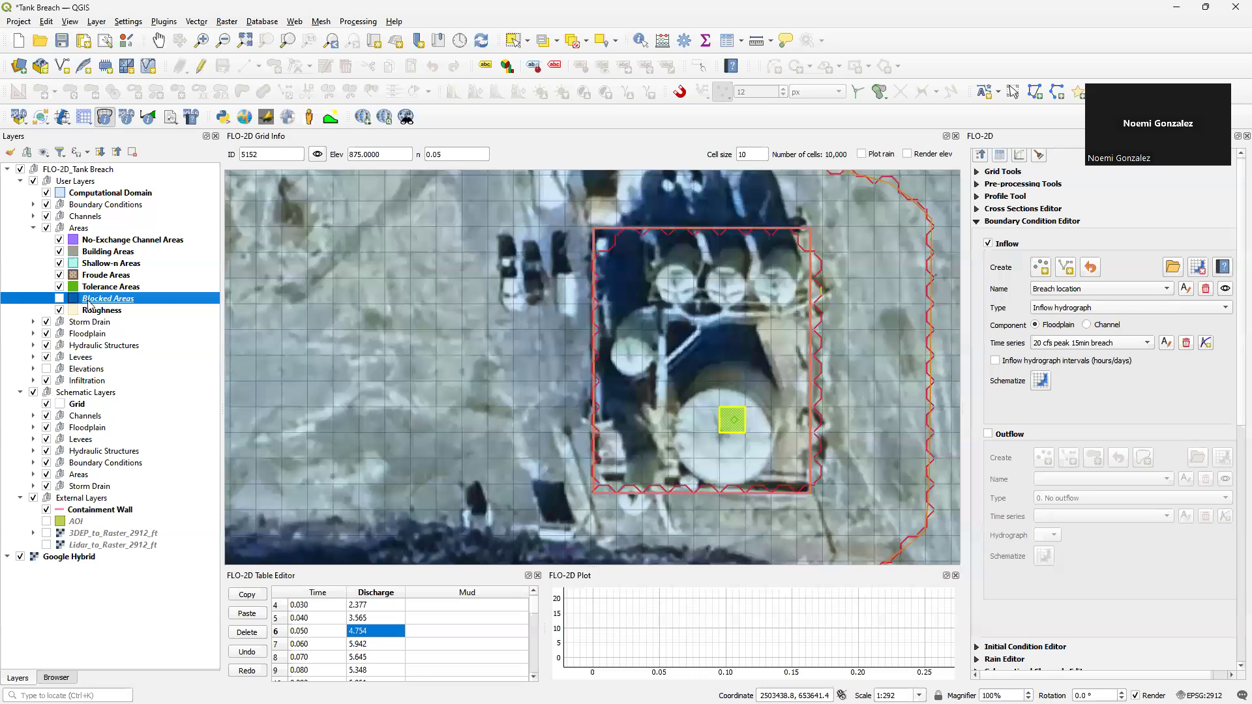
left_click(60, 299)
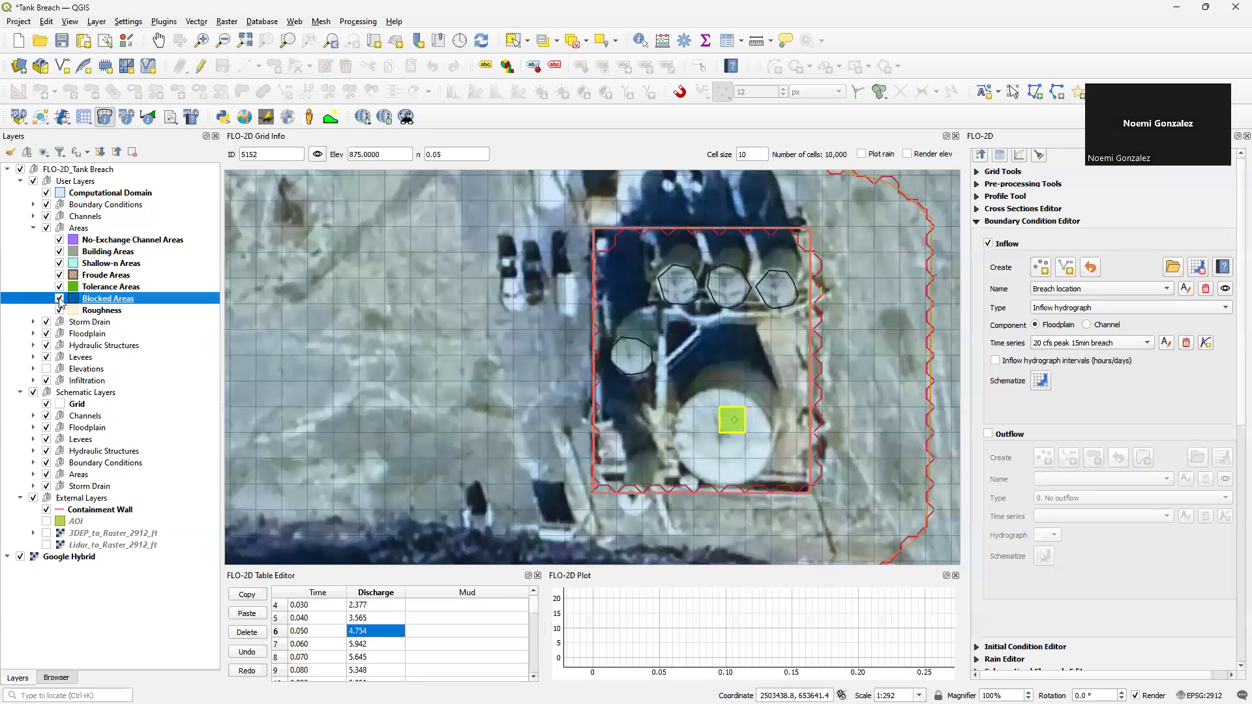
left_click(204, 67)
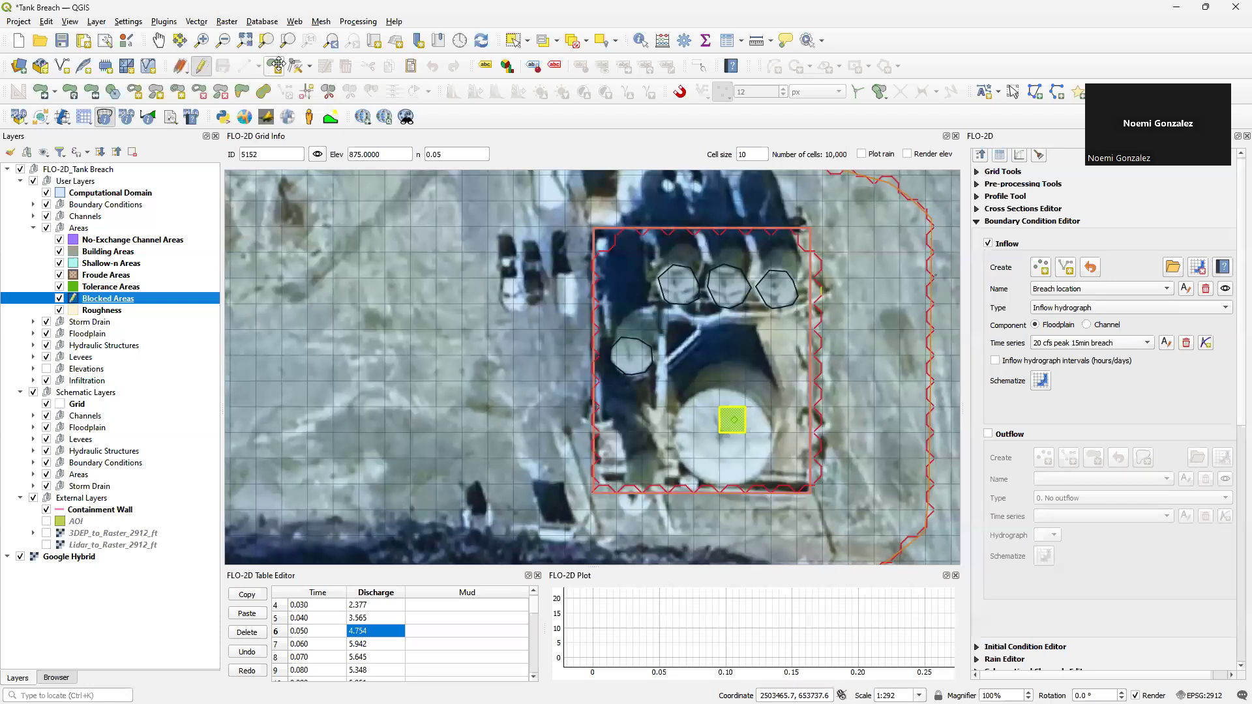
left_click(278, 63)
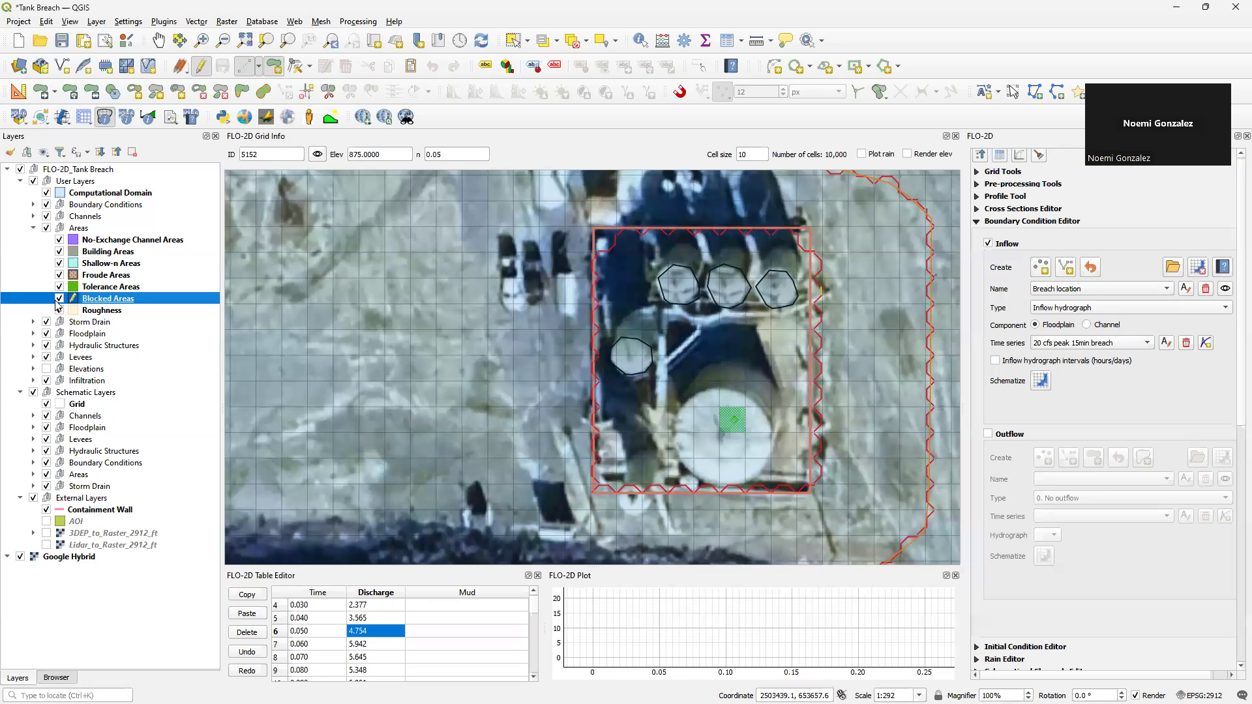
left_click(201, 66)
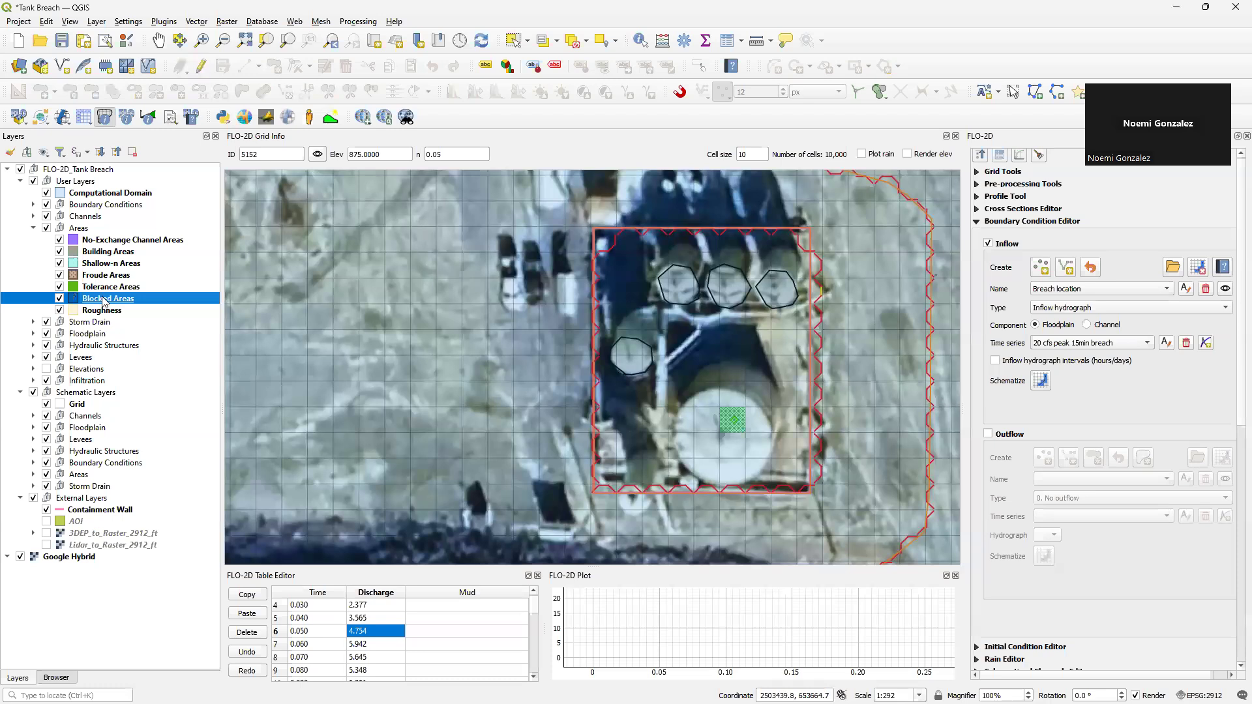
Step: Examine the collapse, calc_arf and calc_wrf values in the attribute table of the Blocked Areas layer
right_click(105, 299)
left_click(146, 485)
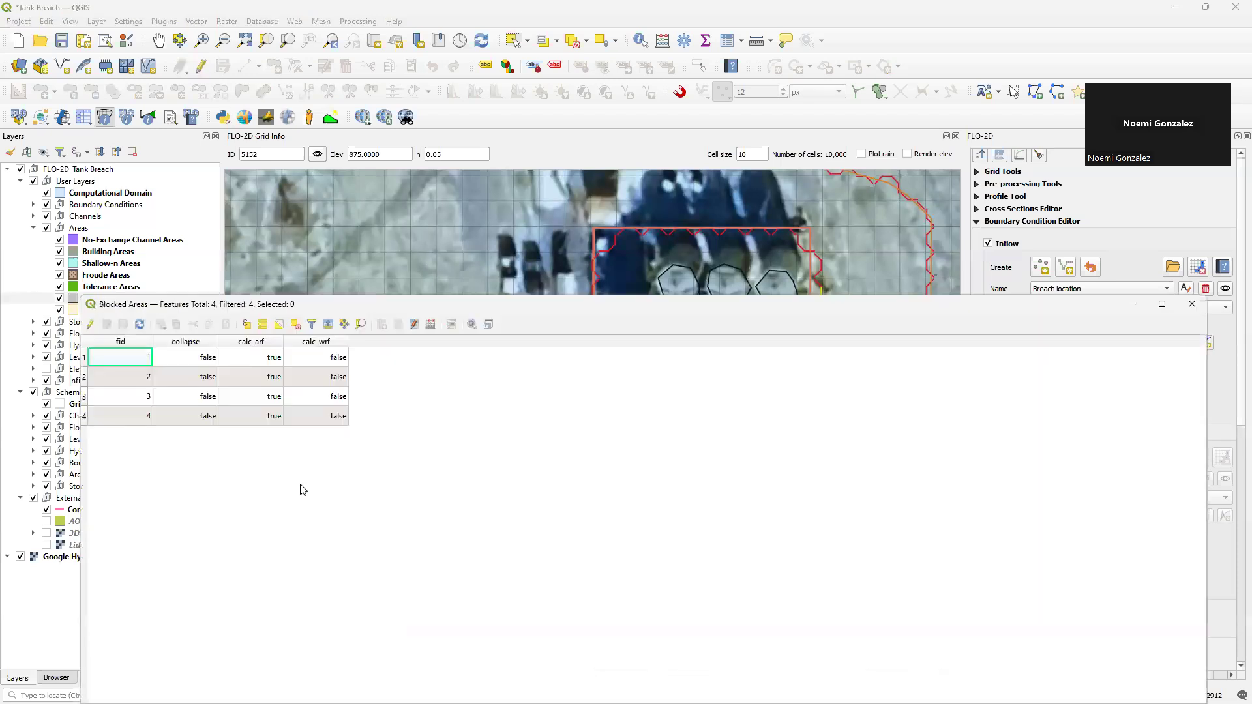
left_click_drag(442, 308, 585, 281)
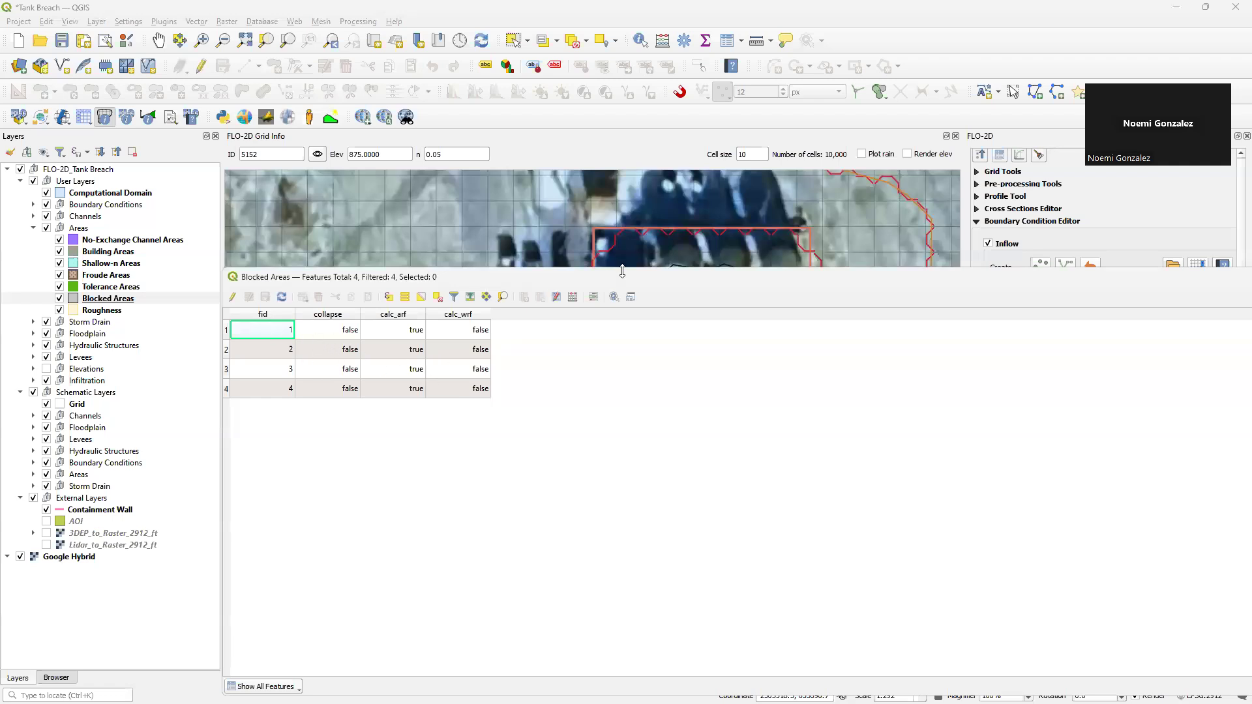
left_click(629, 297)
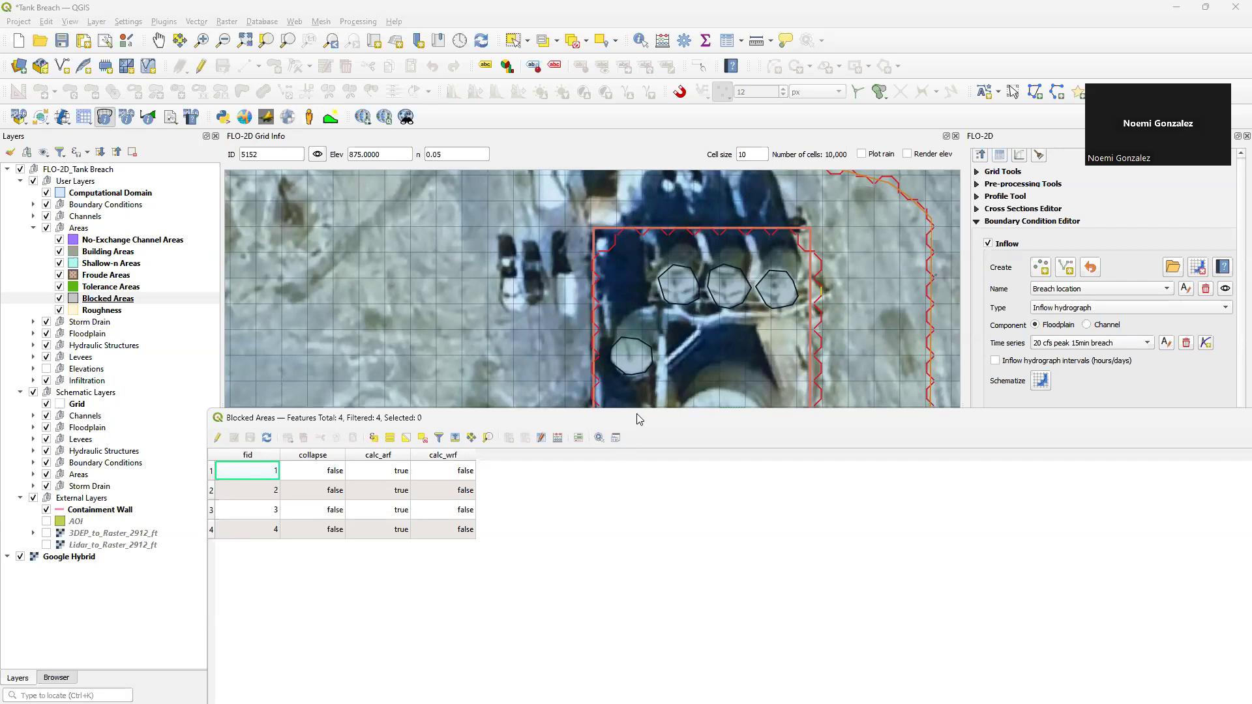
left_click_drag(638, 419, 647, 330)
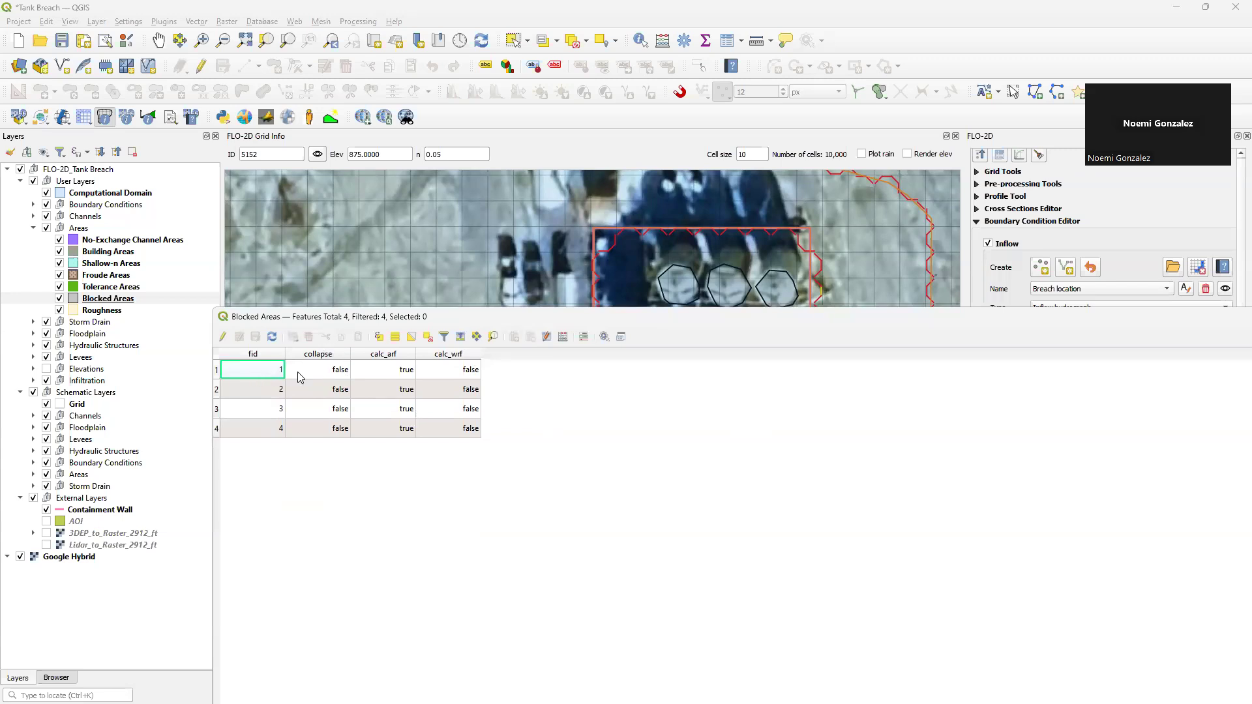
left_click_drag(1176, 325, 938, 338)
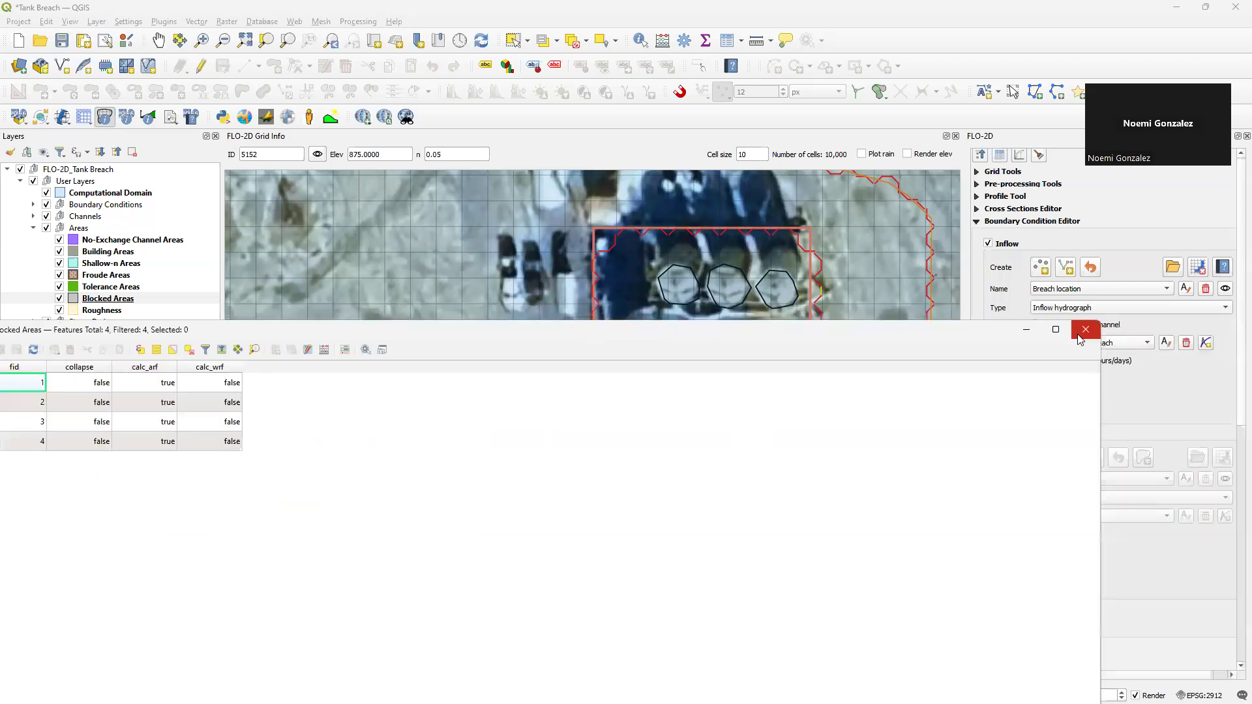
left_click(1083, 331)
Step: Draw a rectangular blocked area northwest of the containment wall with calc_arf and calc_wrf enabled, and save the Blocked Areas edits
left_click(202, 66)
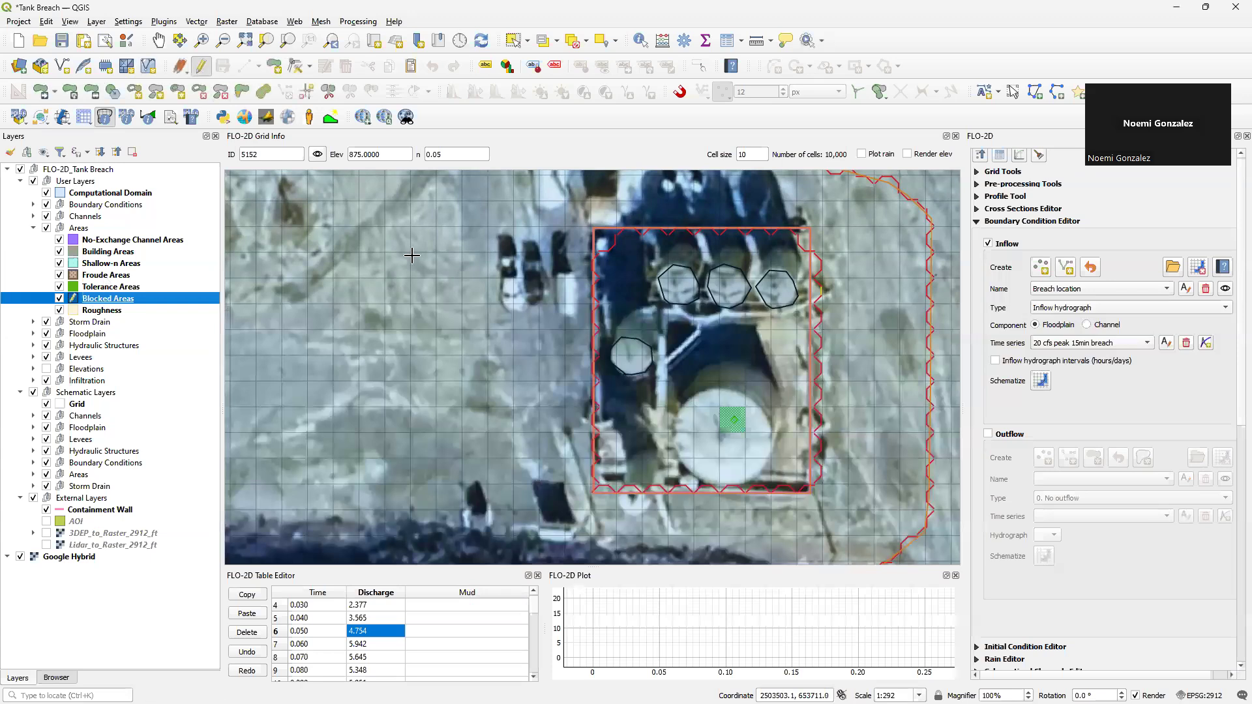
scroll(596, 410, "down", 1)
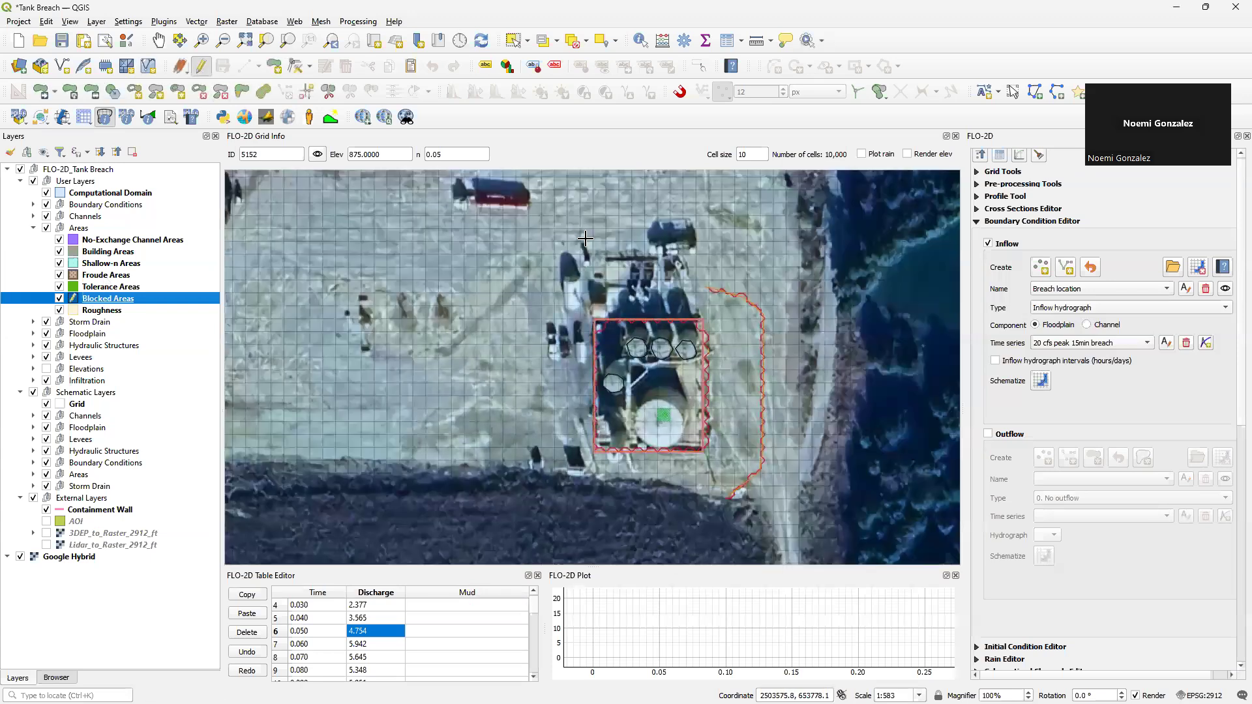
left_click(568, 276)
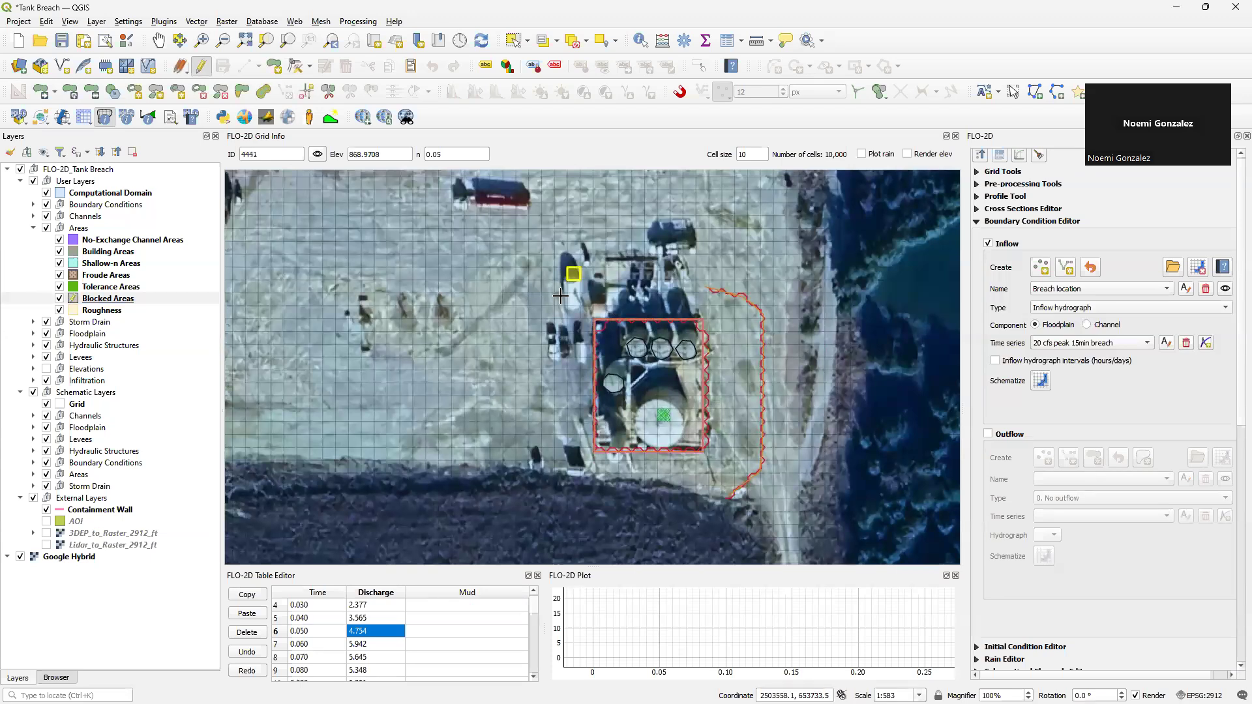
left_click(273, 69)
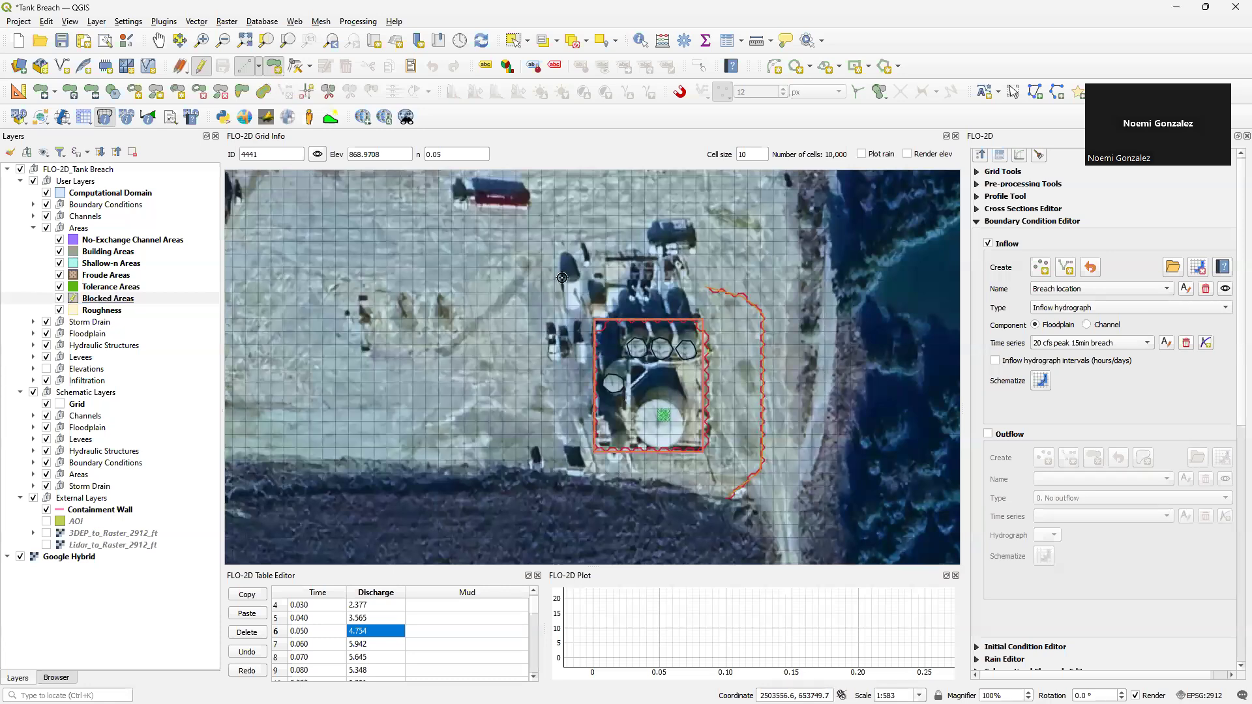
left_click(562, 310)
left_click(584, 310)
right_click(581, 275)
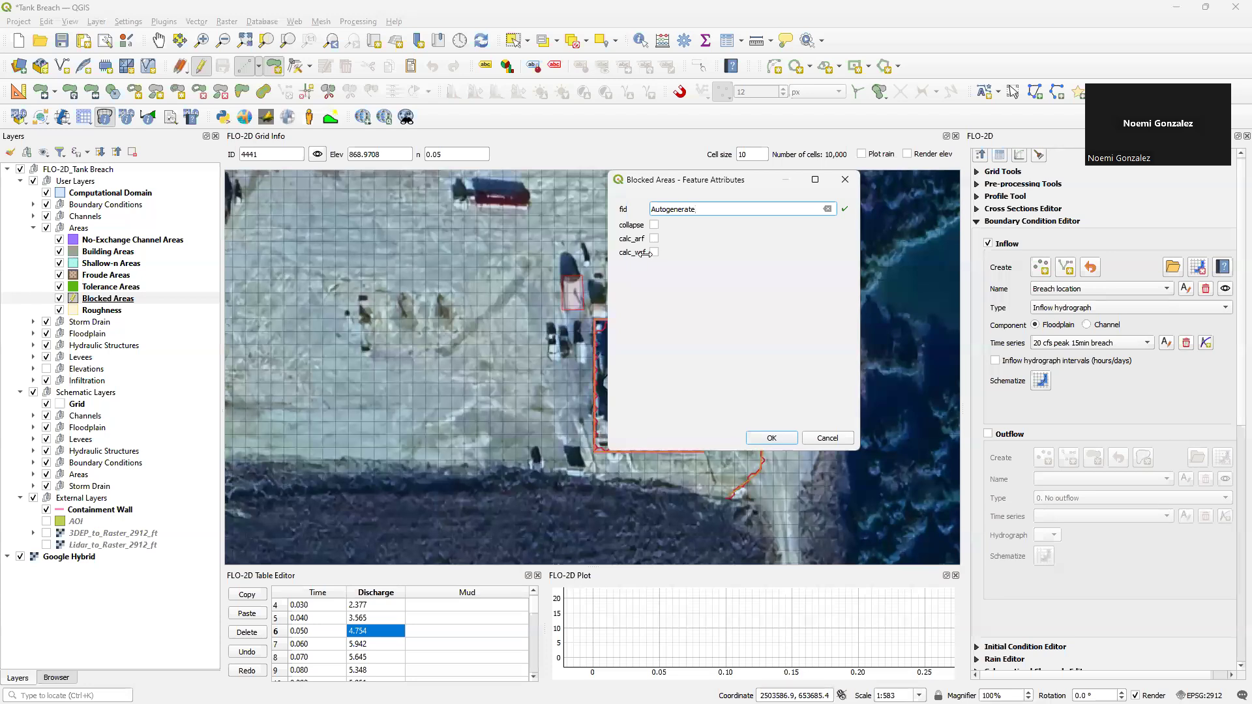
left_click(768, 435)
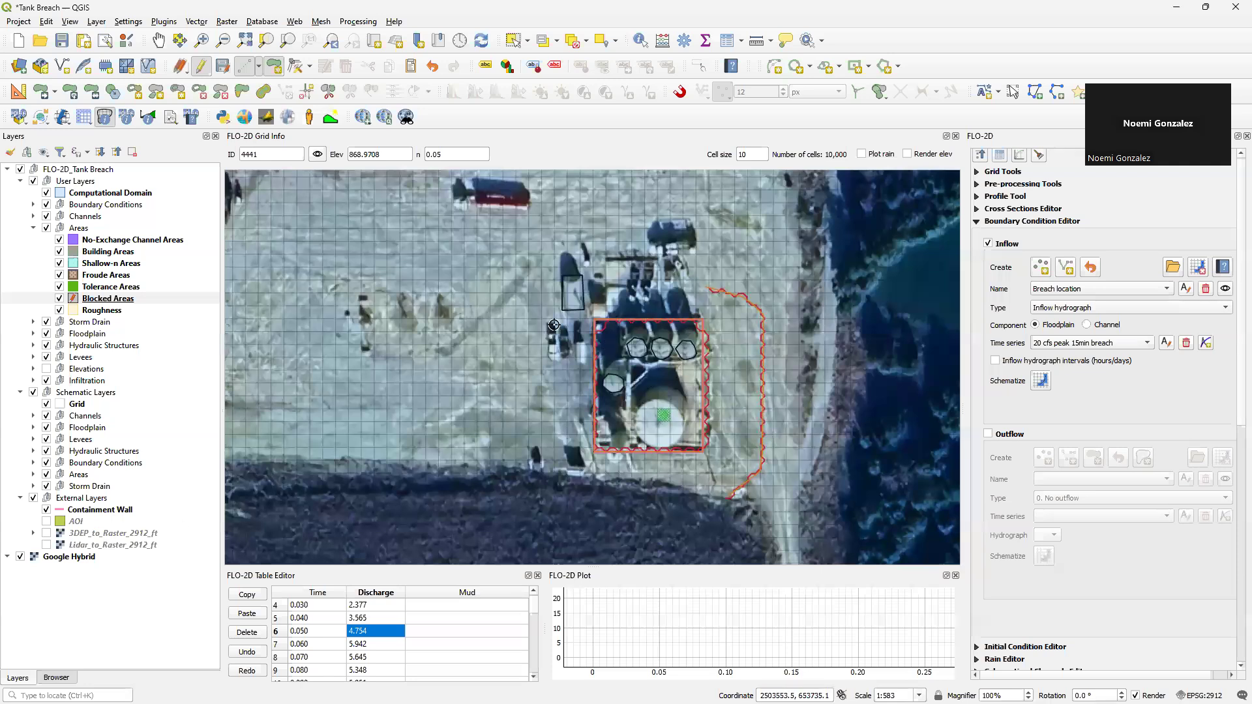
left_click(203, 71)
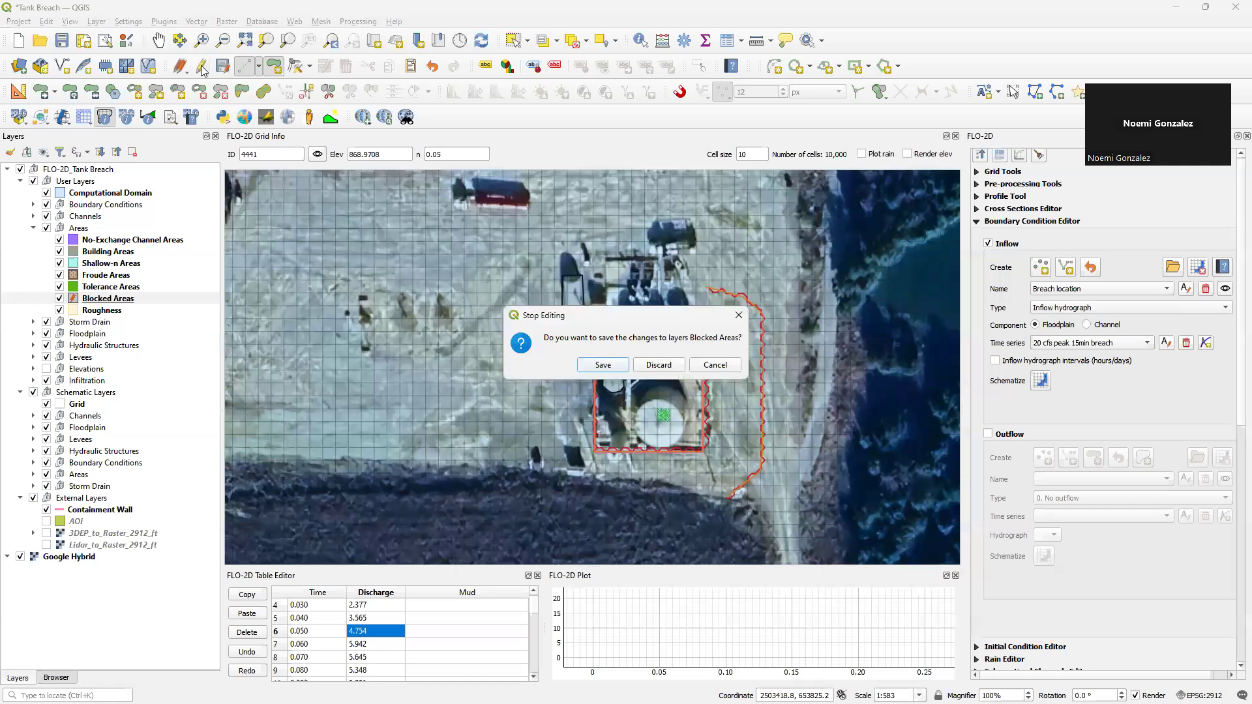
left_click(602, 366)
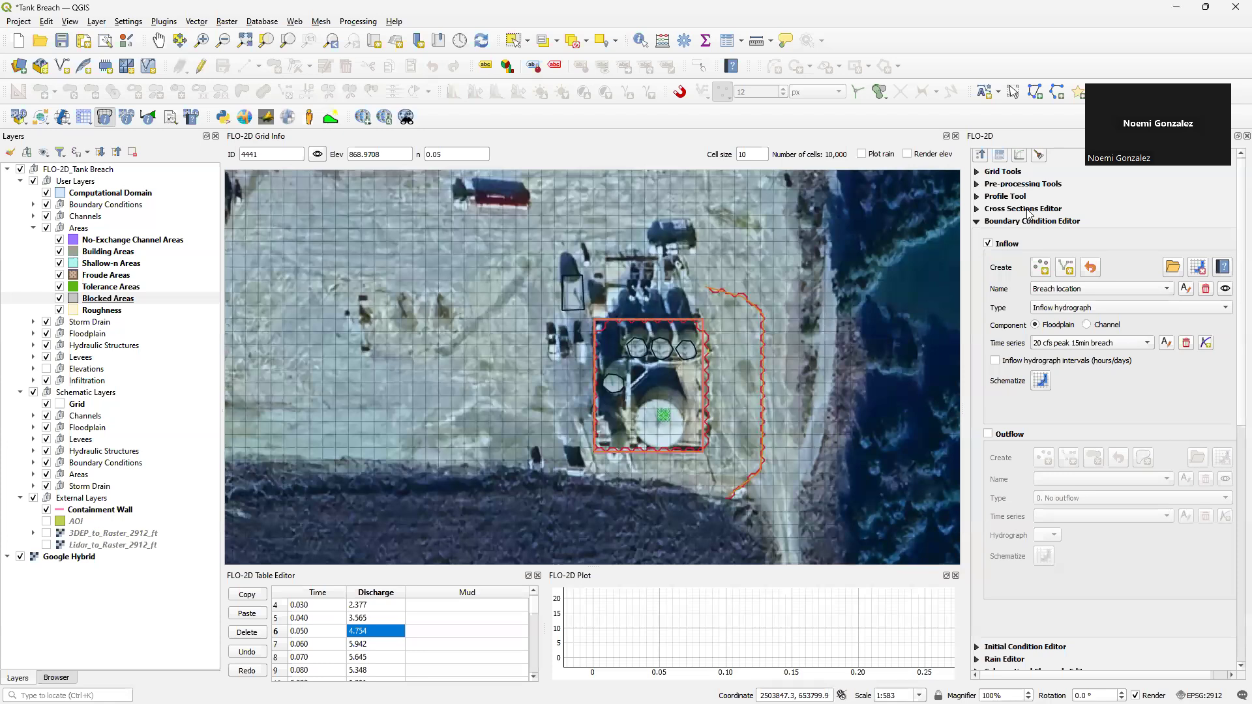
Step: Show the ARF_WRF layer from the Areas group of the schematic layers
left_click(977, 173)
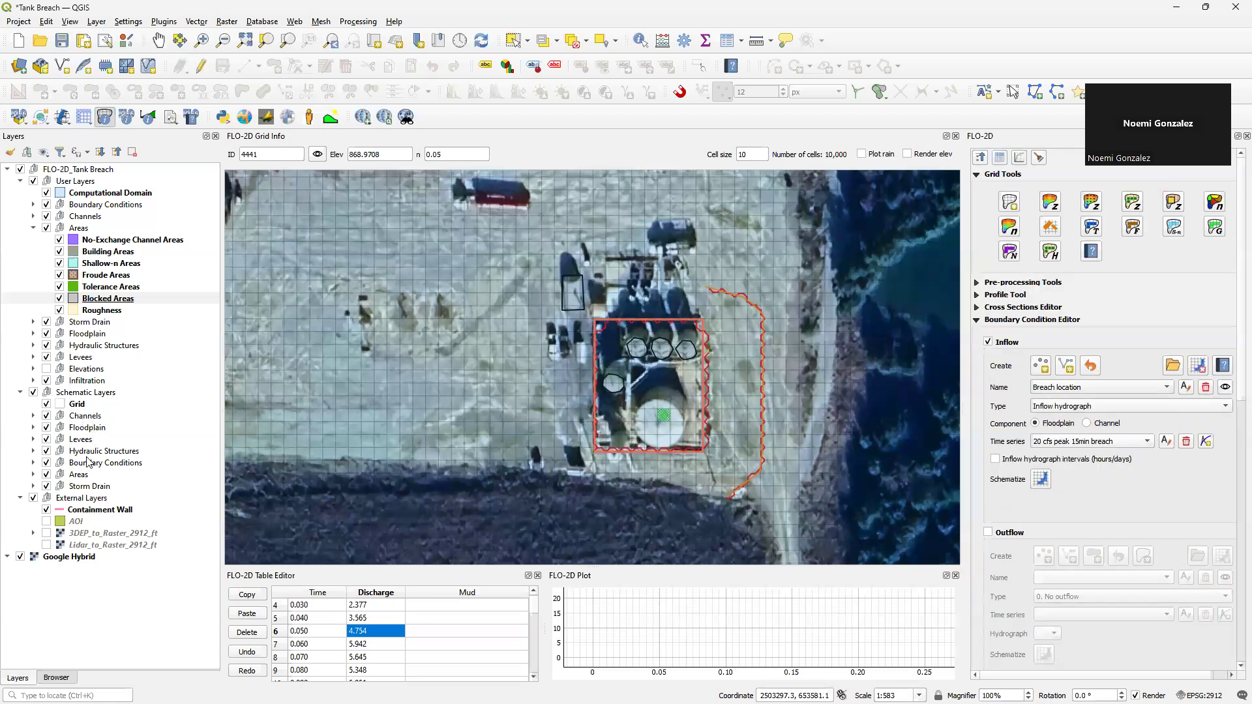
left_click(33, 474)
left_click(60, 486)
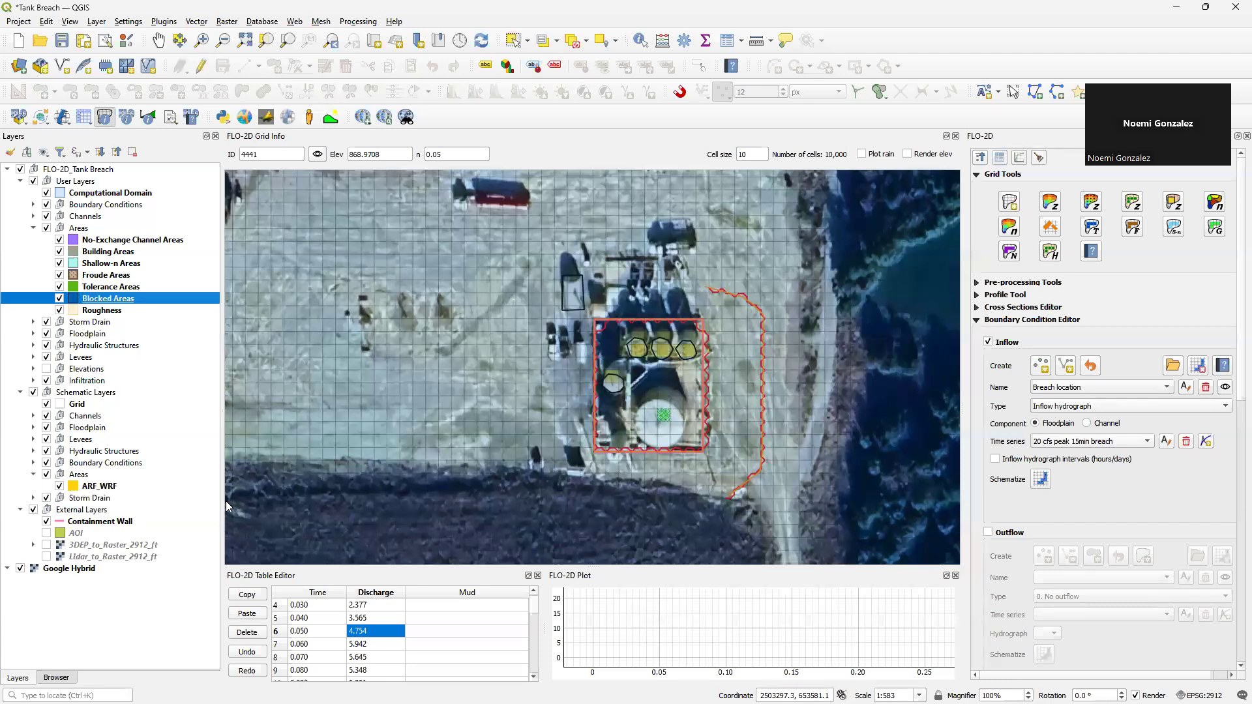
scroll(665, 361, "up", 1)
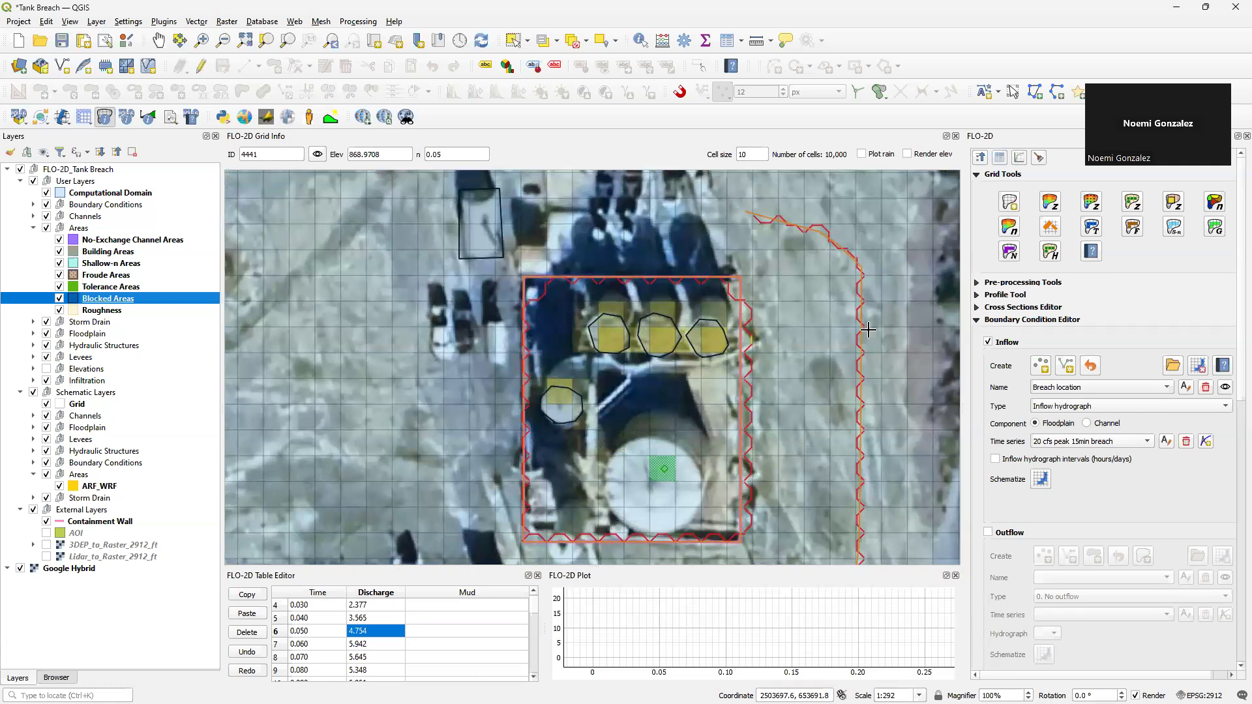
Step: Evaluate the reduction factors using Blocked Areas from the user layers, overwriting the ARFs and WRFs already defined
left_click(1050, 227)
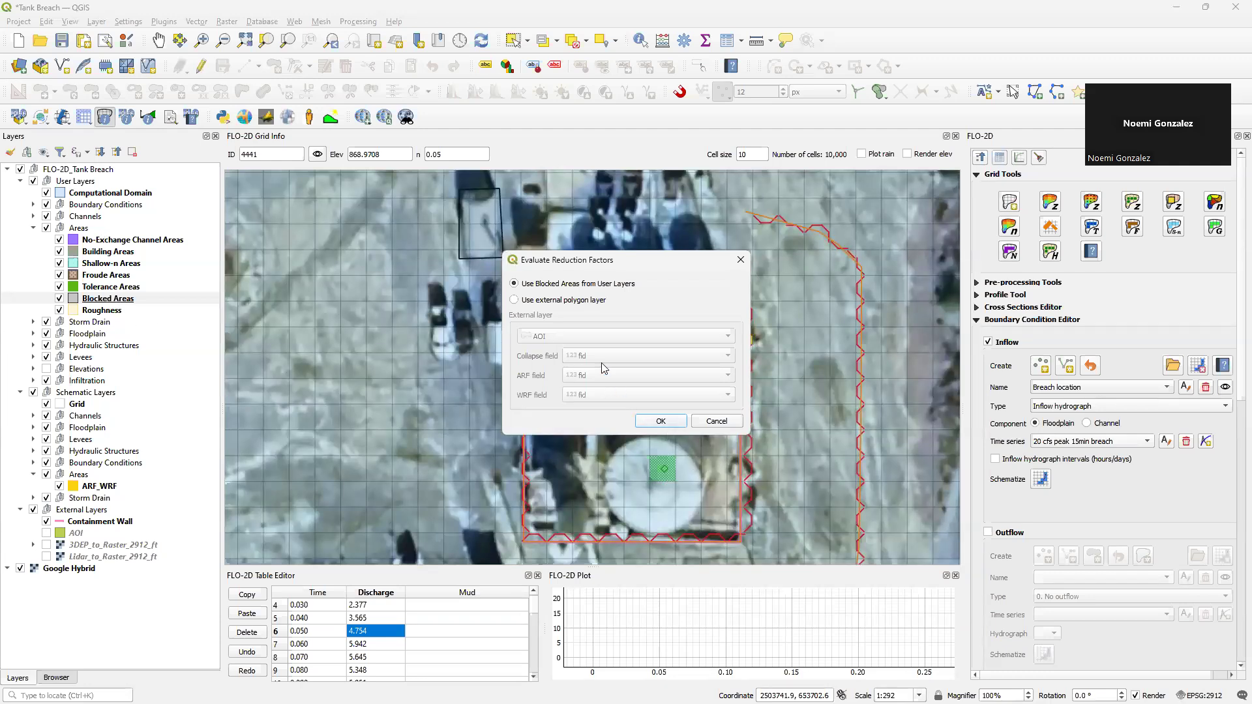
left_click(661, 421)
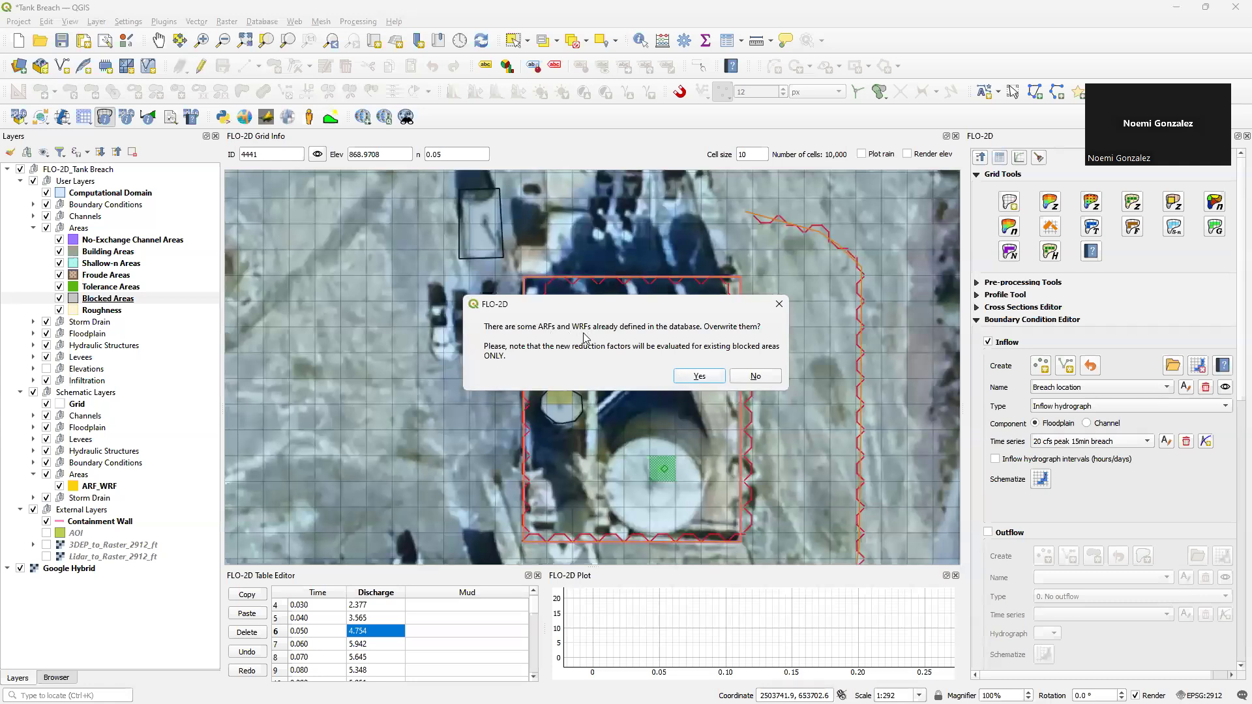
left_click(701, 378)
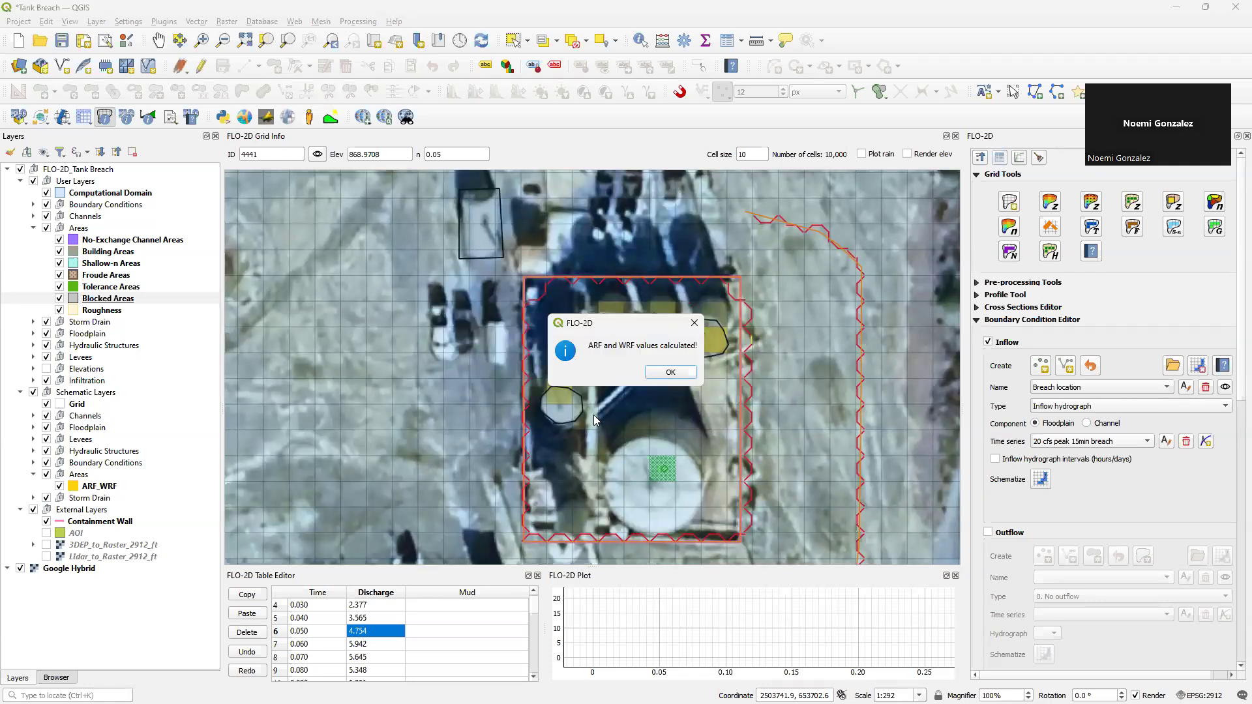
left_click(670, 371)
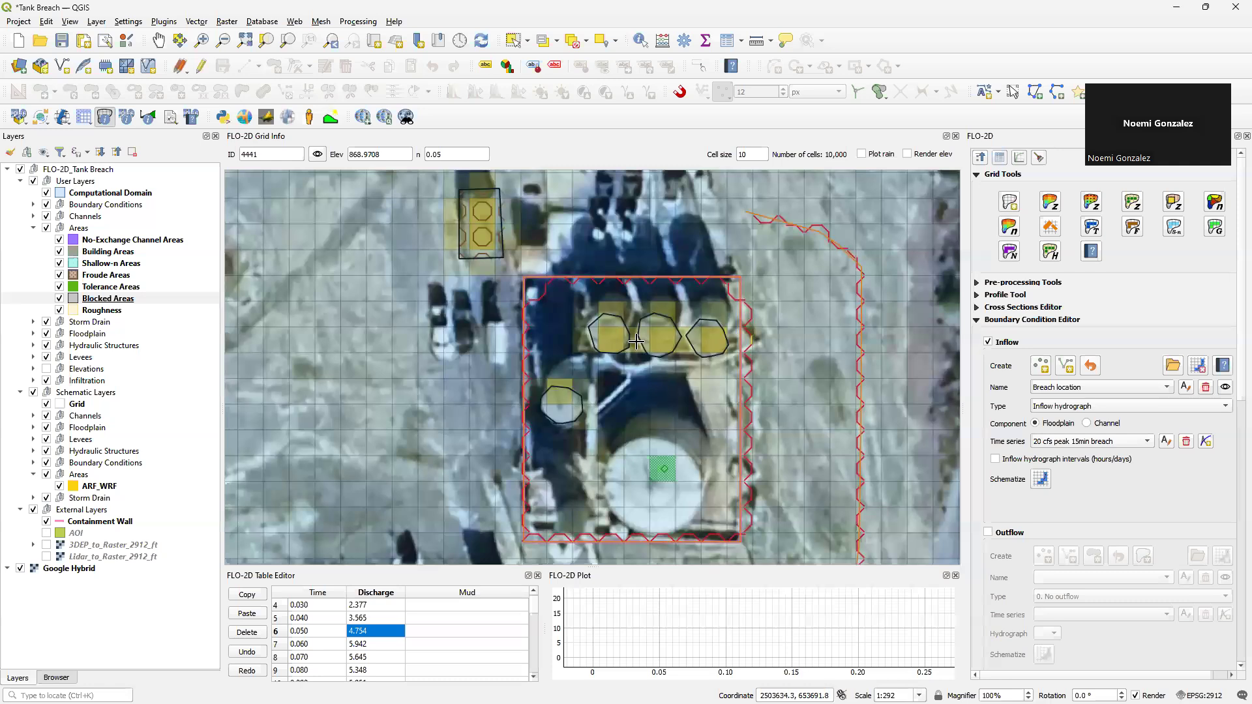
Step: Examine the arf and wrf1 to wrf8 values of the grid elements in the ARF_WRF attribute table
scroll(506, 280, "down", 1)
scroll(523, 229, "up", 1)
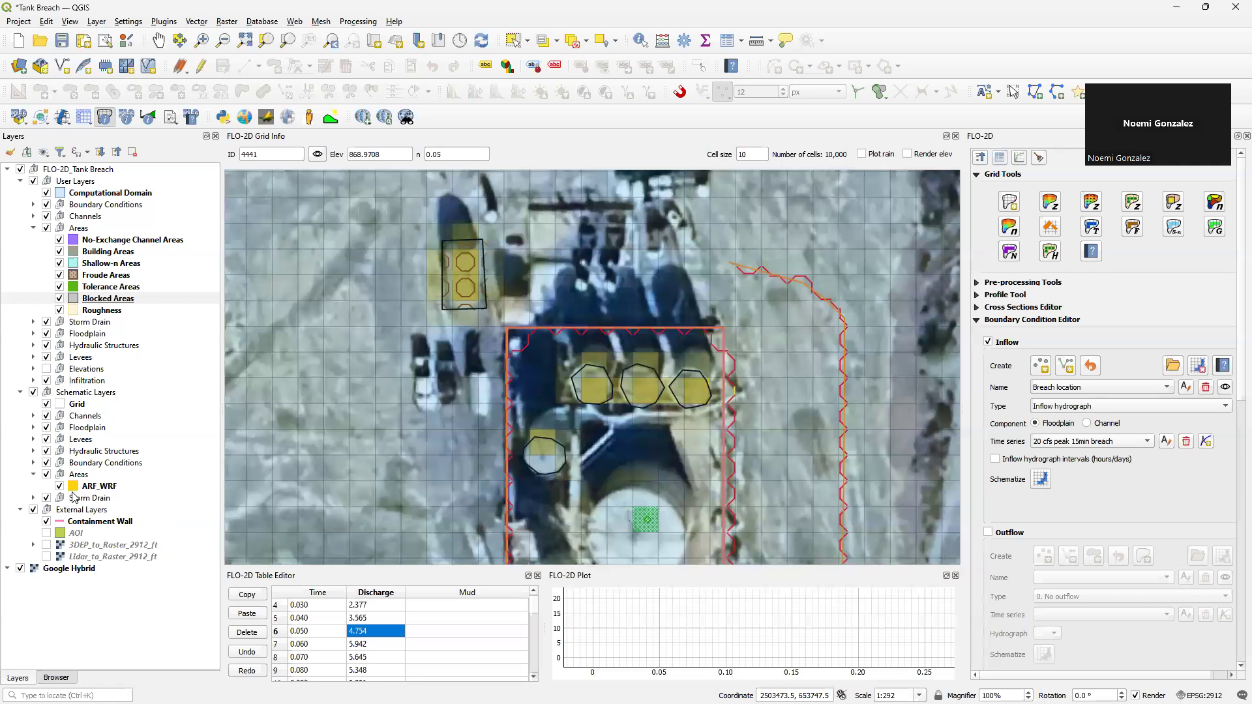
left_click(94, 491)
right_click(94, 491)
left_click(137, 345)
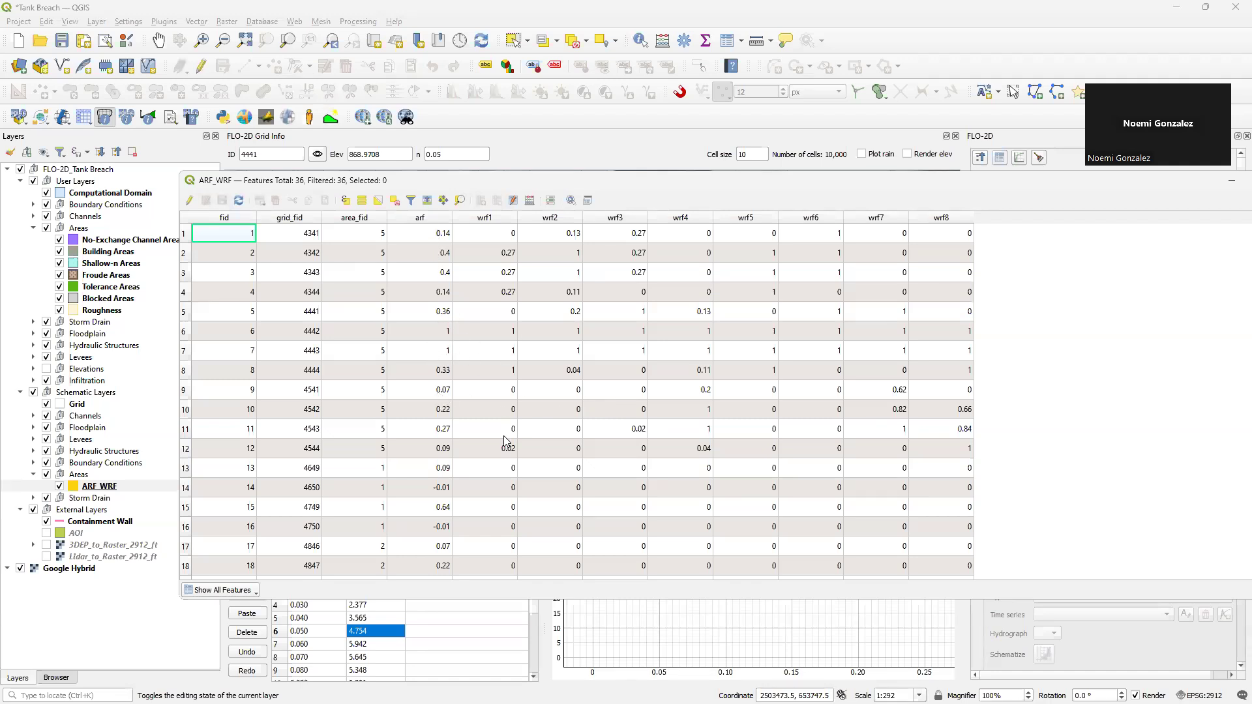
scroll(504, 444, "down", 1)
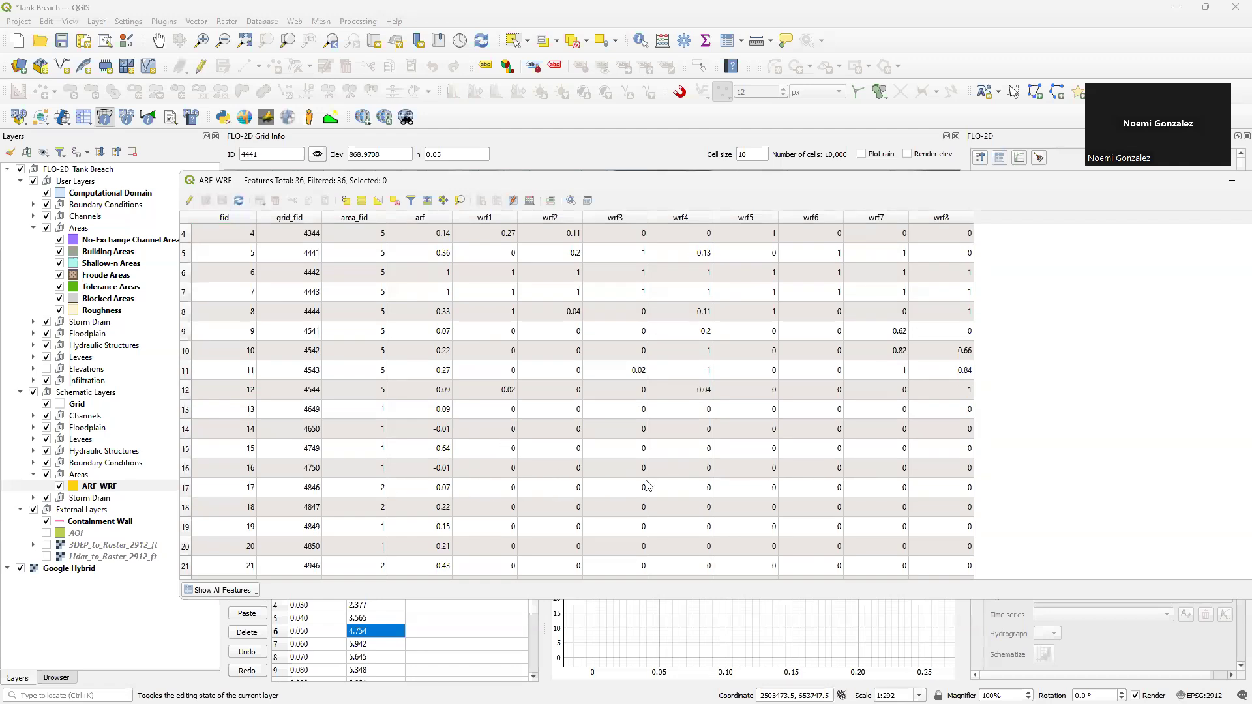
scroll(492, 382, "up", 1)
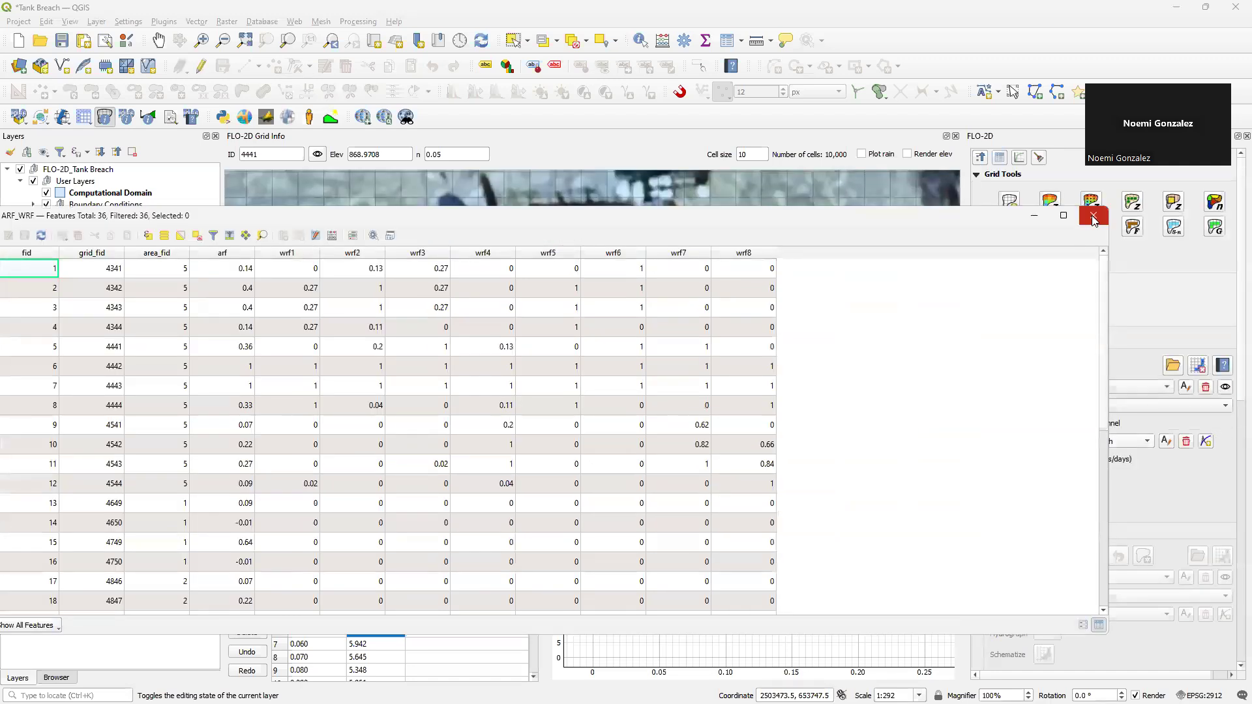
Step: Collapse the schematic Areas group and identify the grid element on the containment wall just east of the easternmost small tank
left_click(548, 667)
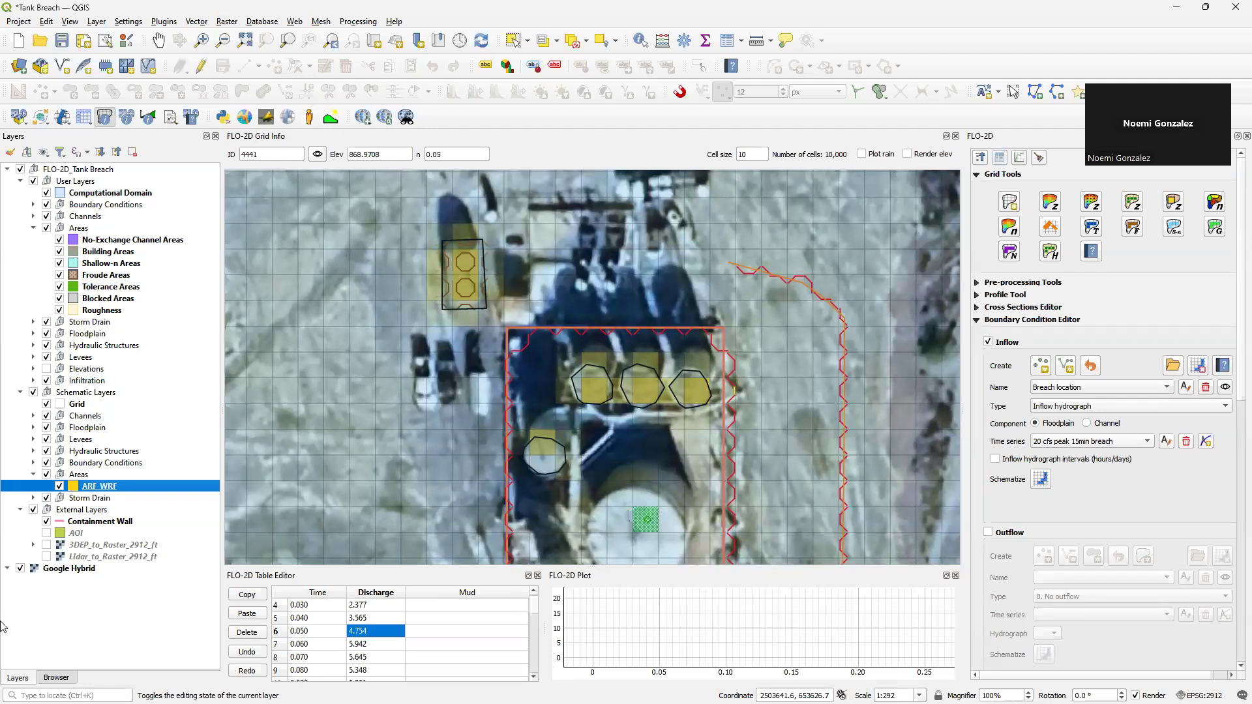
left_click(34, 474)
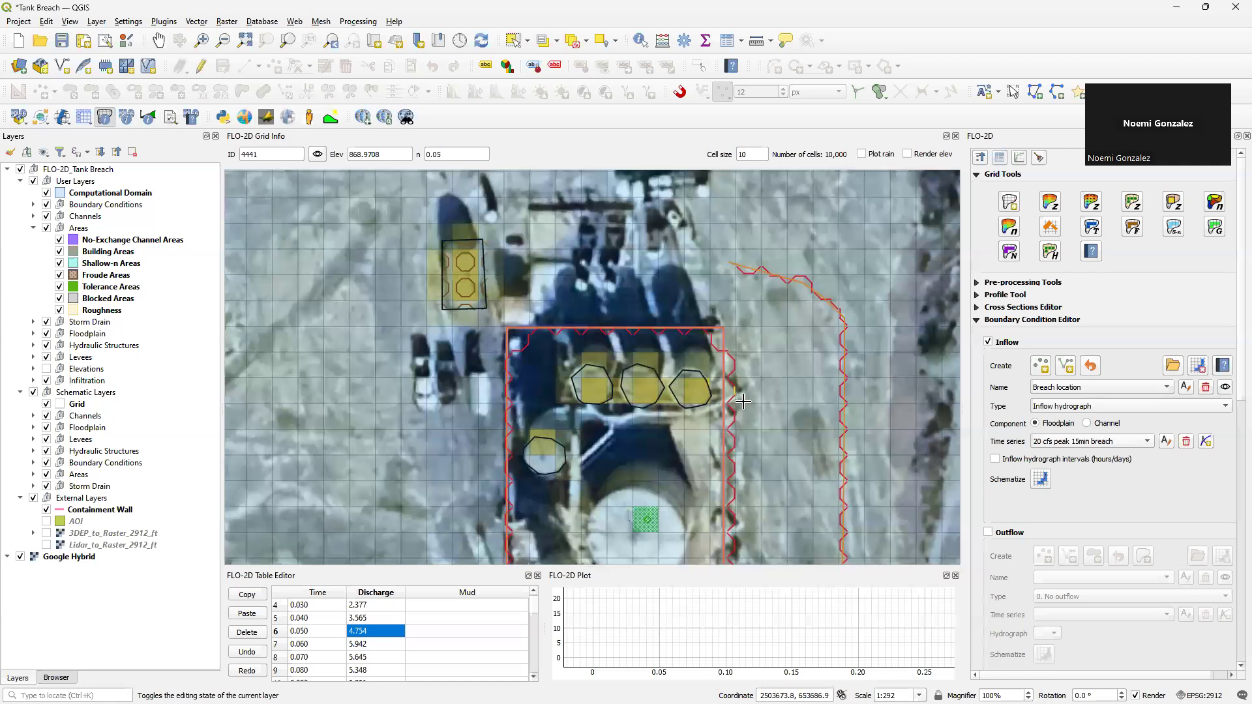
scroll(743, 398, "up", 1)
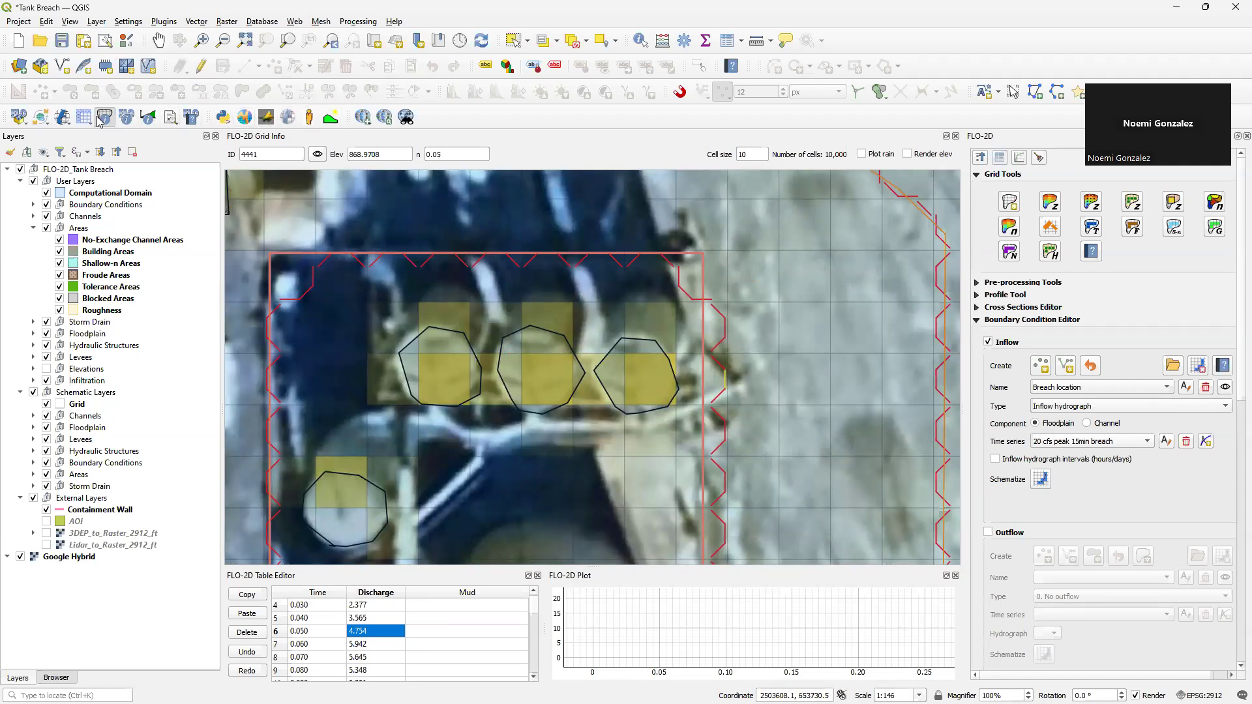
left_click(708, 370)
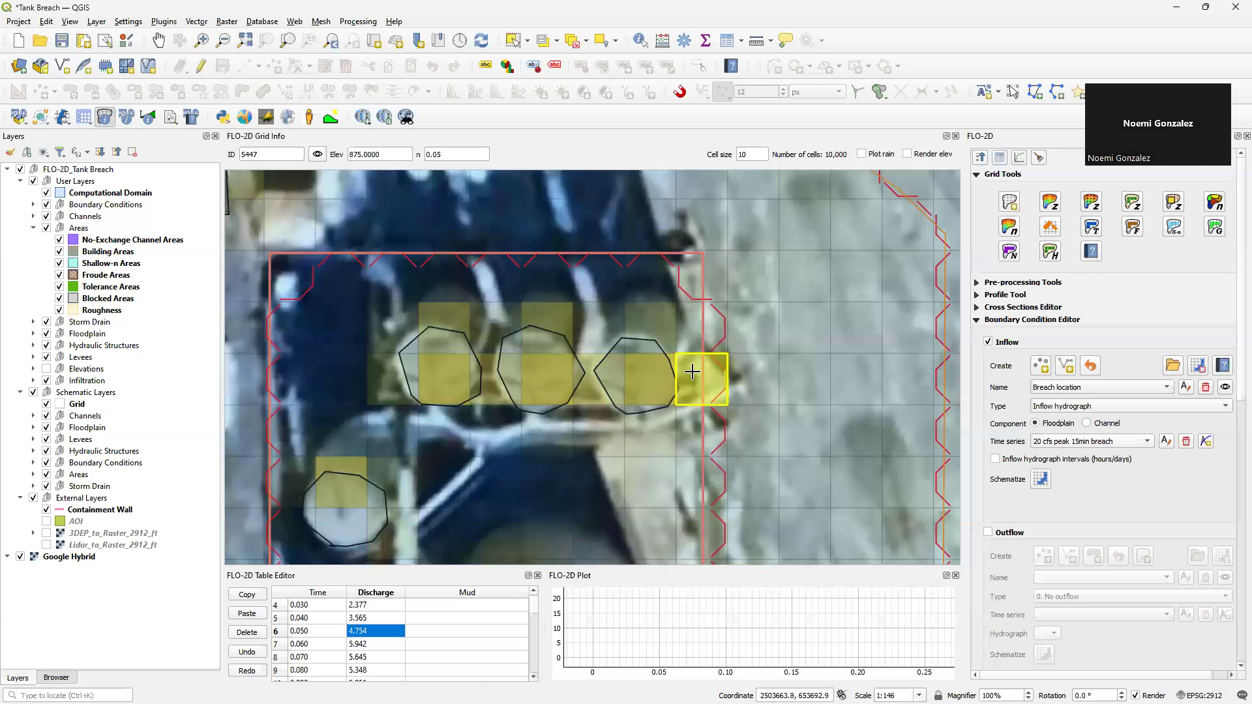
Step: Open the individual levee data from the Levees and Breach Editor and find grid element 5447
left_click(978, 320)
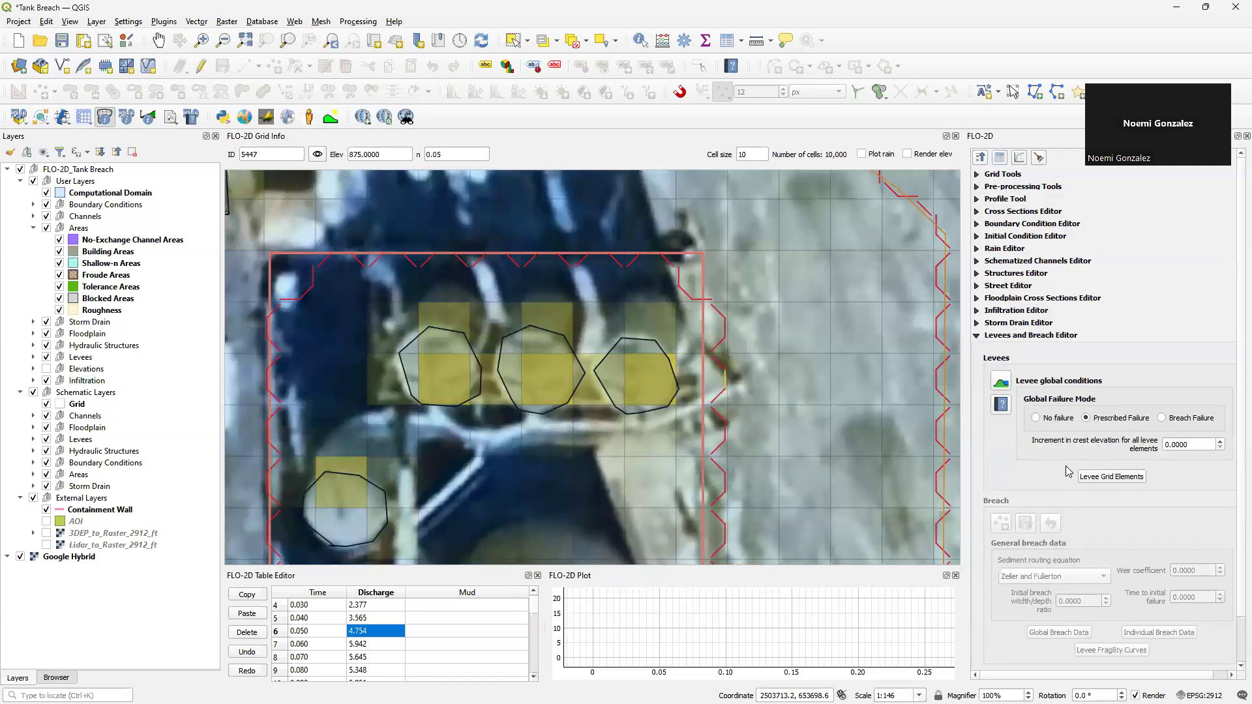
left_click(1110, 478)
left_click(693, 383)
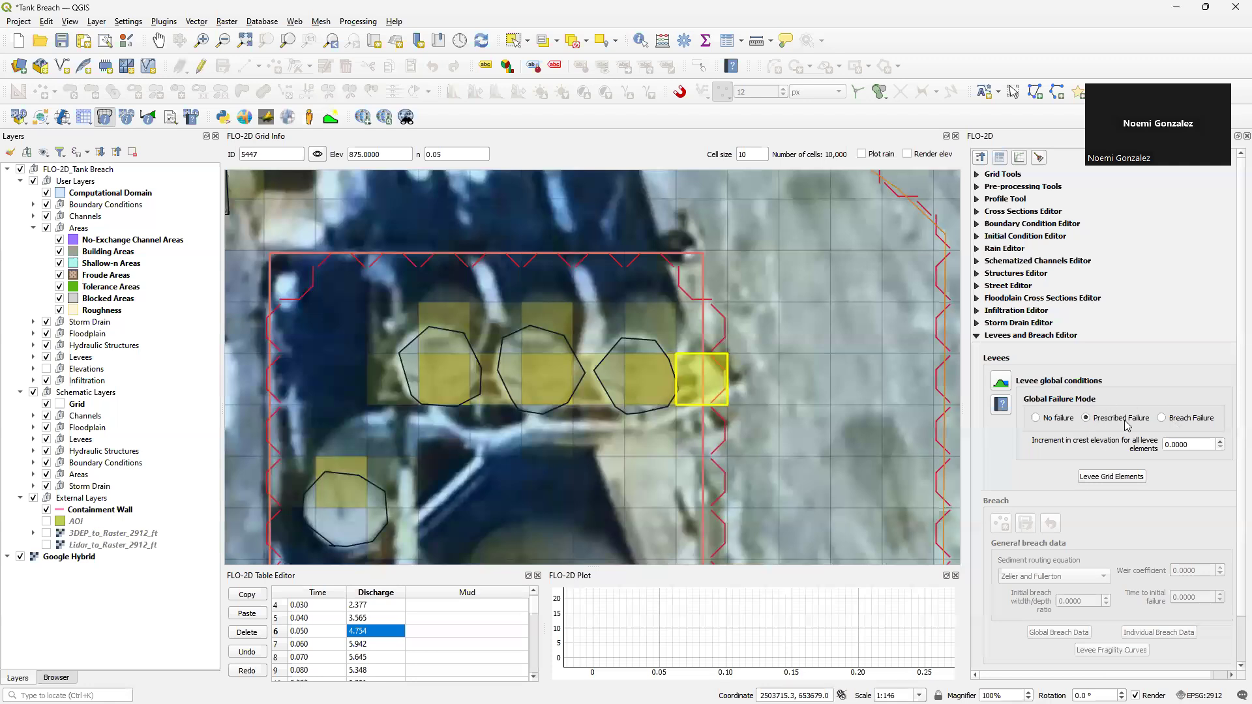
left_click(1118, 478)
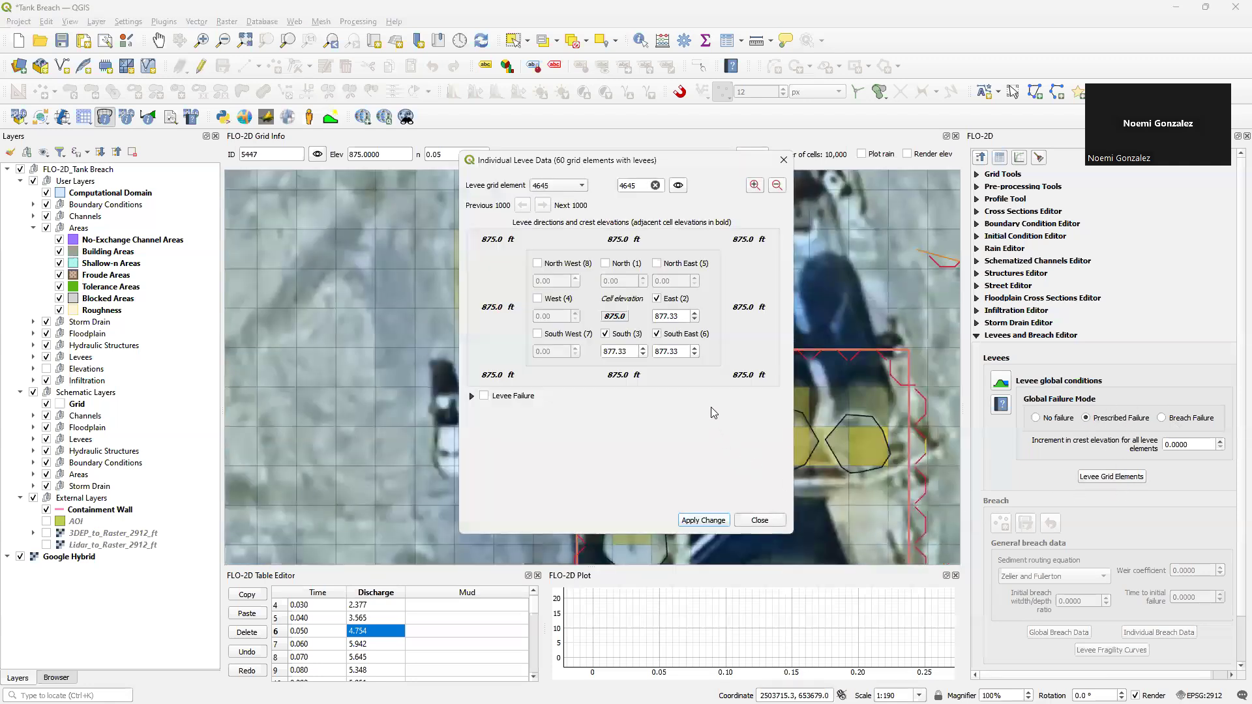
left_click_drag(643, 186, 590, 188)
type("5447")
left_click(678, 185)
Step: Examine the crest elevations and the East levee failure parameters of grid element 5447, keeping its cell in view, and close the levee data
left_click(672, 317)
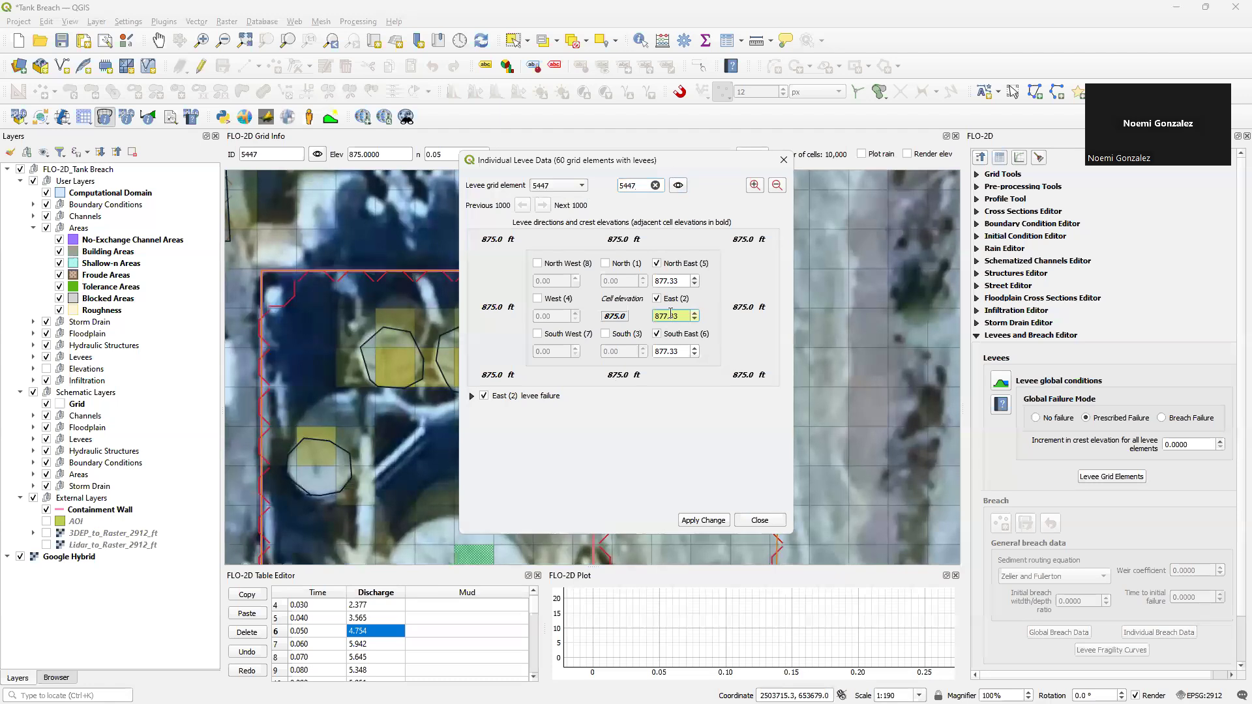
left_click_drag(658, 168, 519, 207)
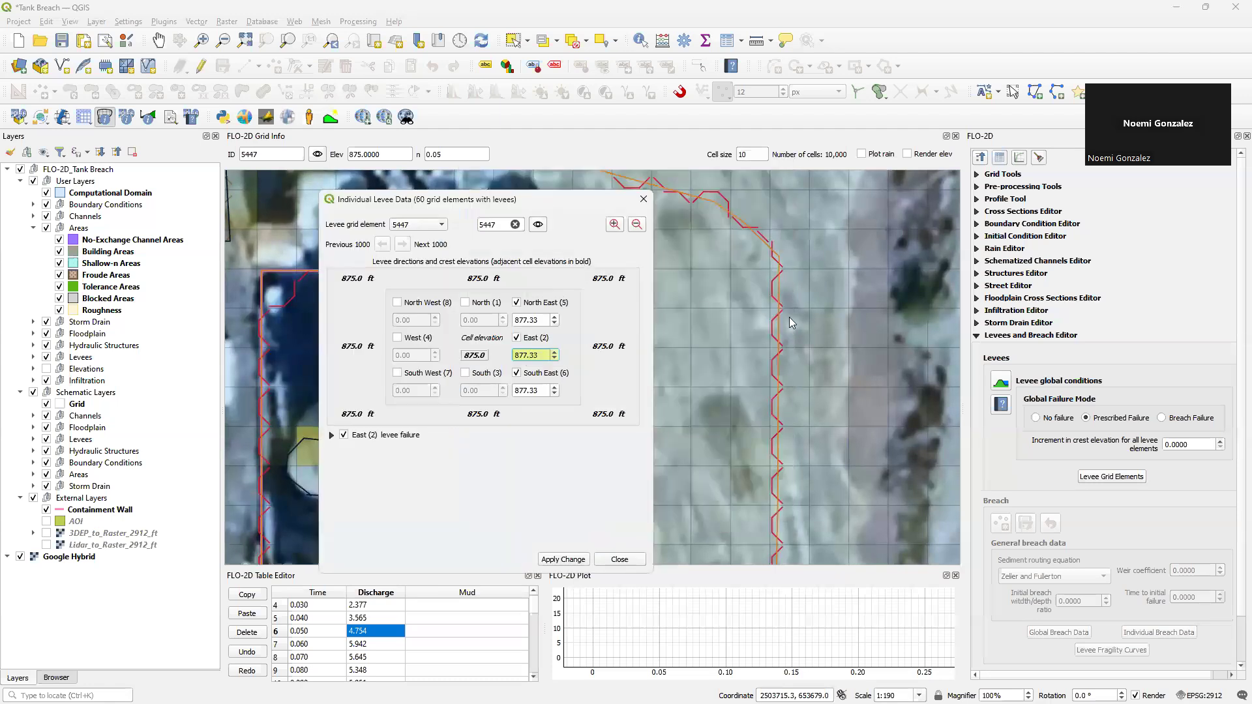
left_click(615, 224)
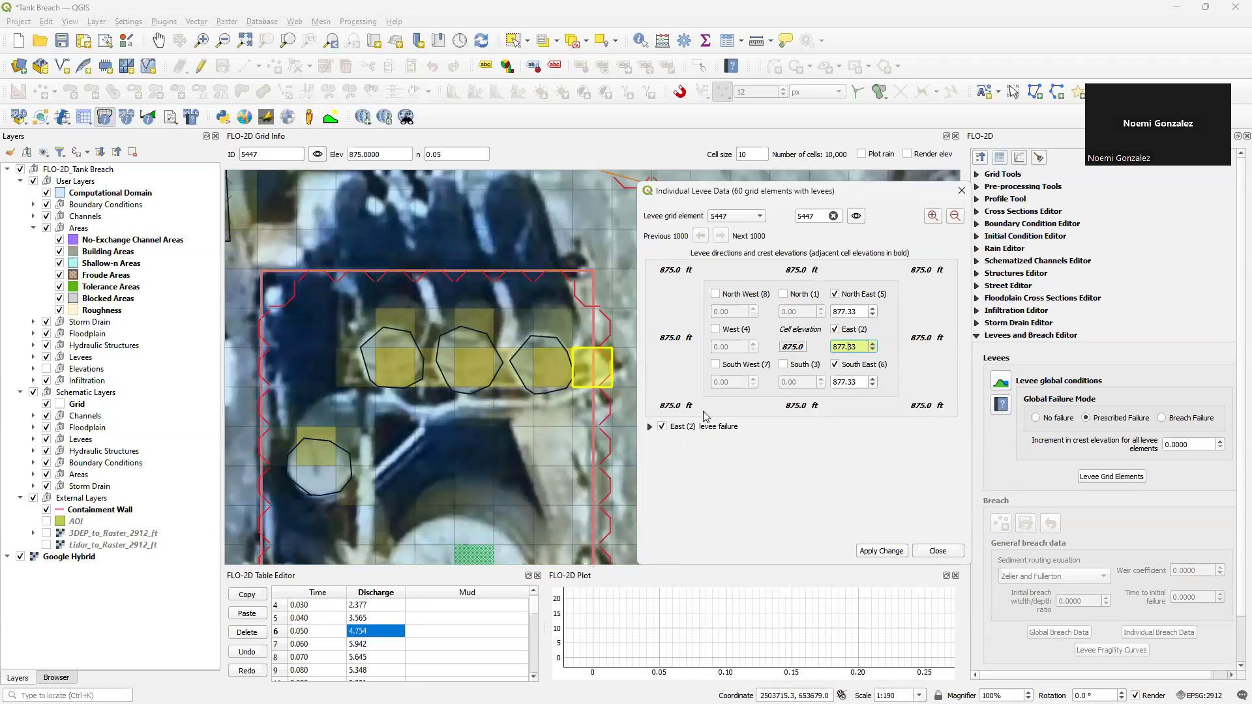
left_click(650, 427)
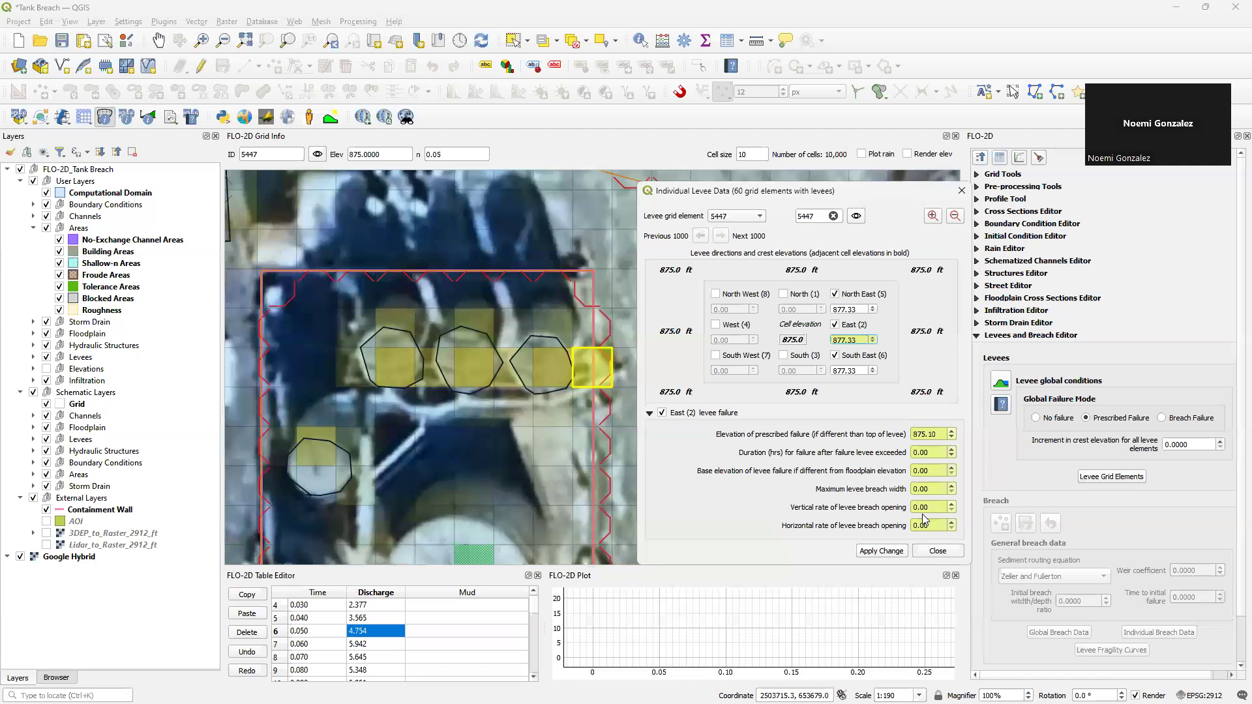
left_click(938, 551)
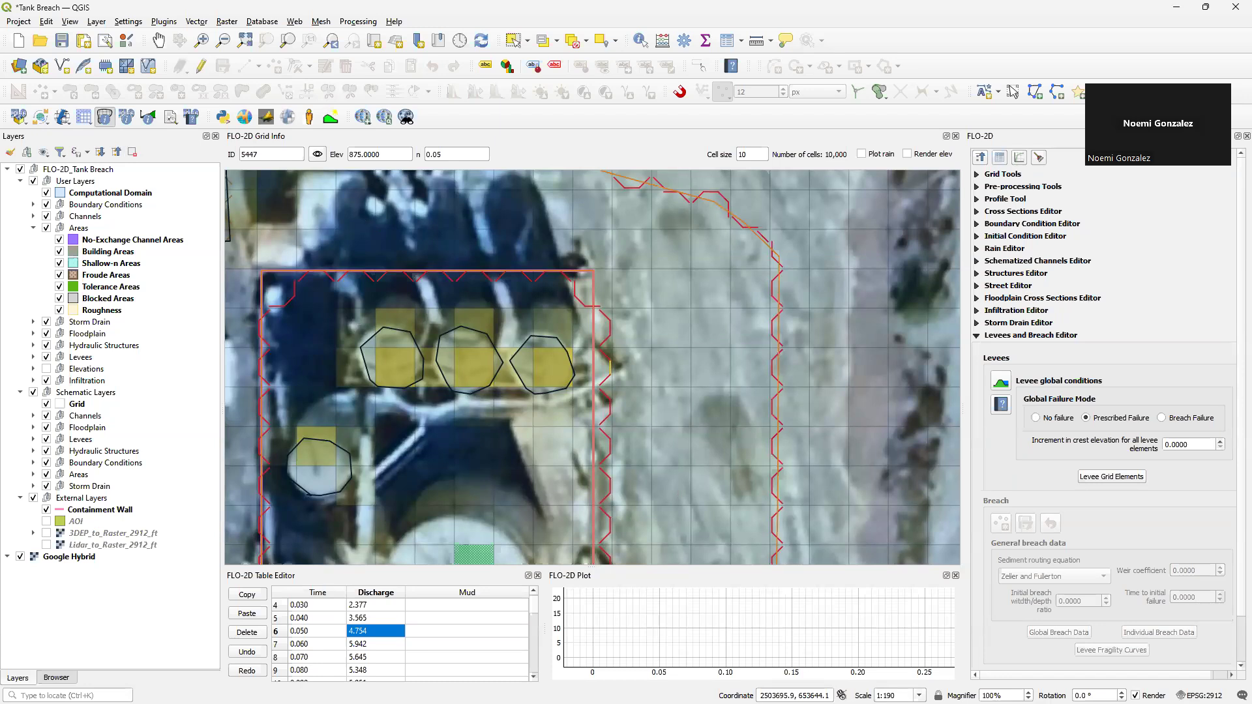
mouse_move(729, 689)
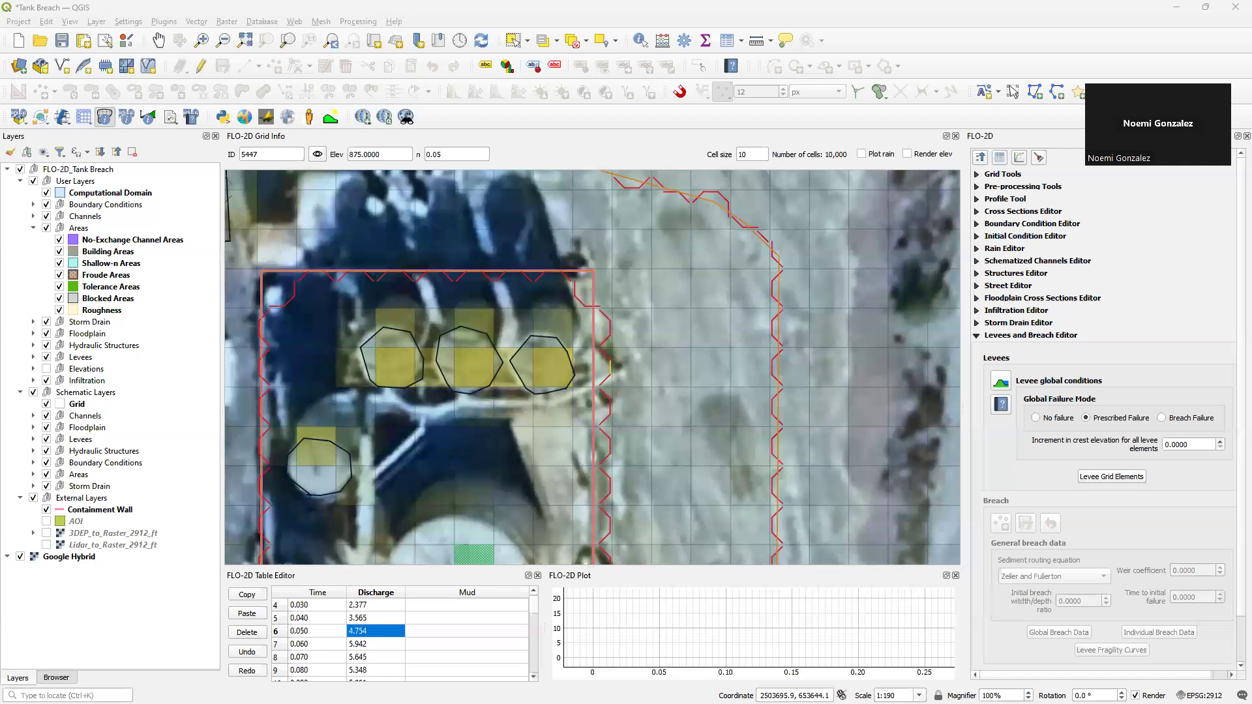
key("alt+Tab")
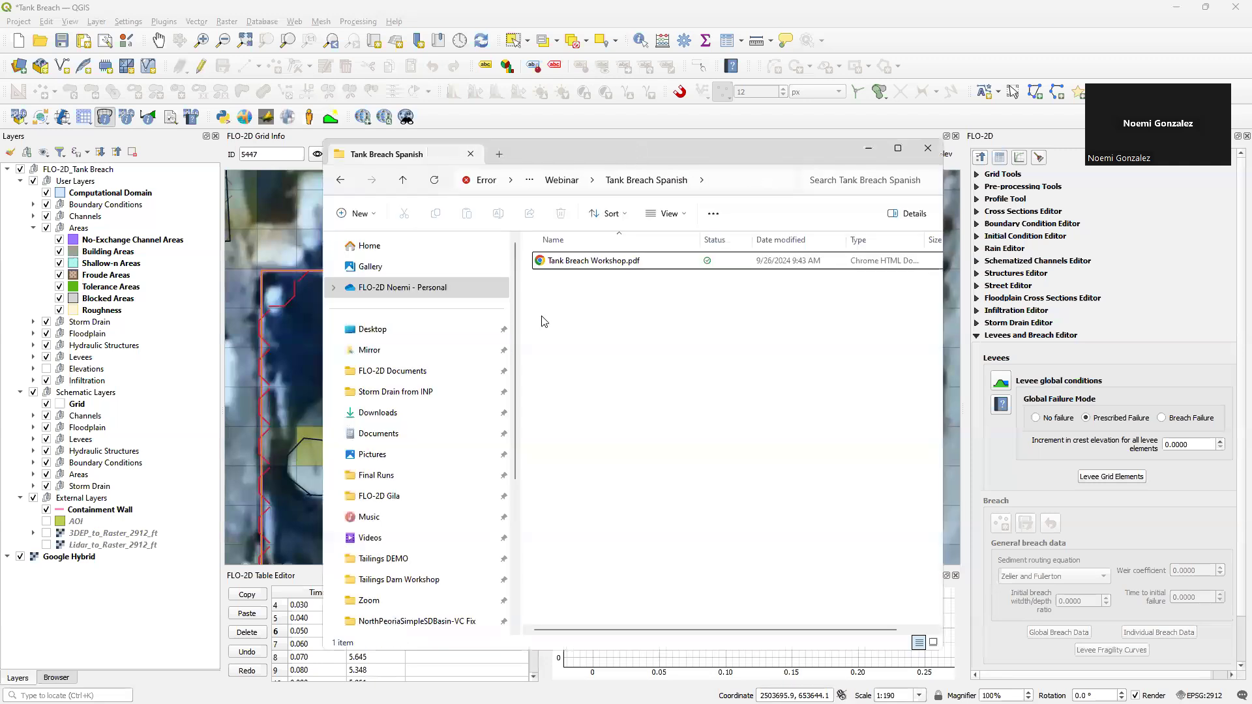
left_click(560, 181)
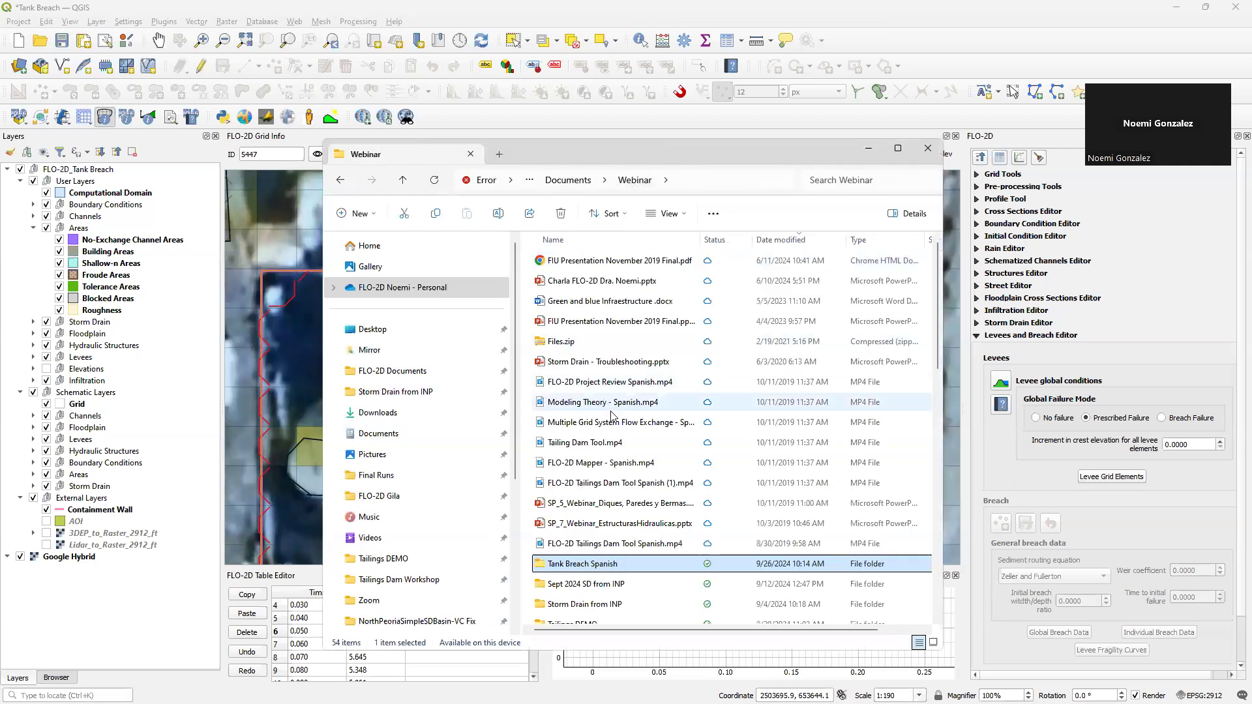
double_click(585, 565)
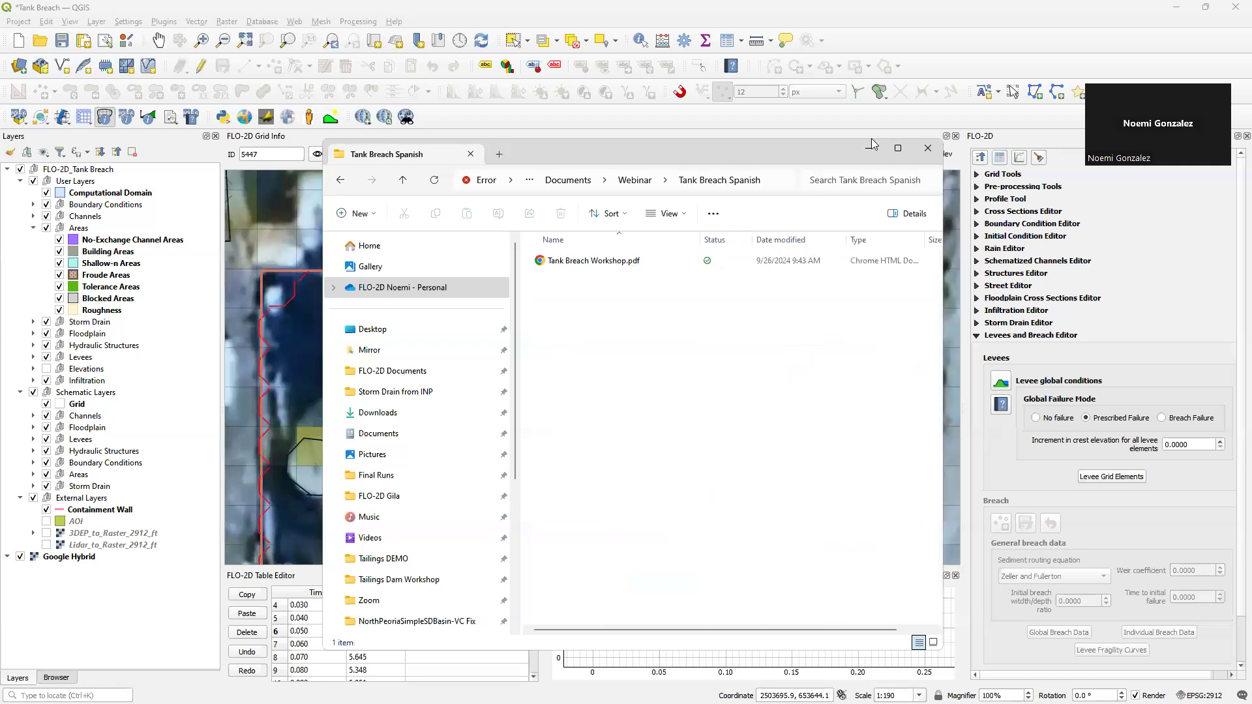
left_click(928, 148)
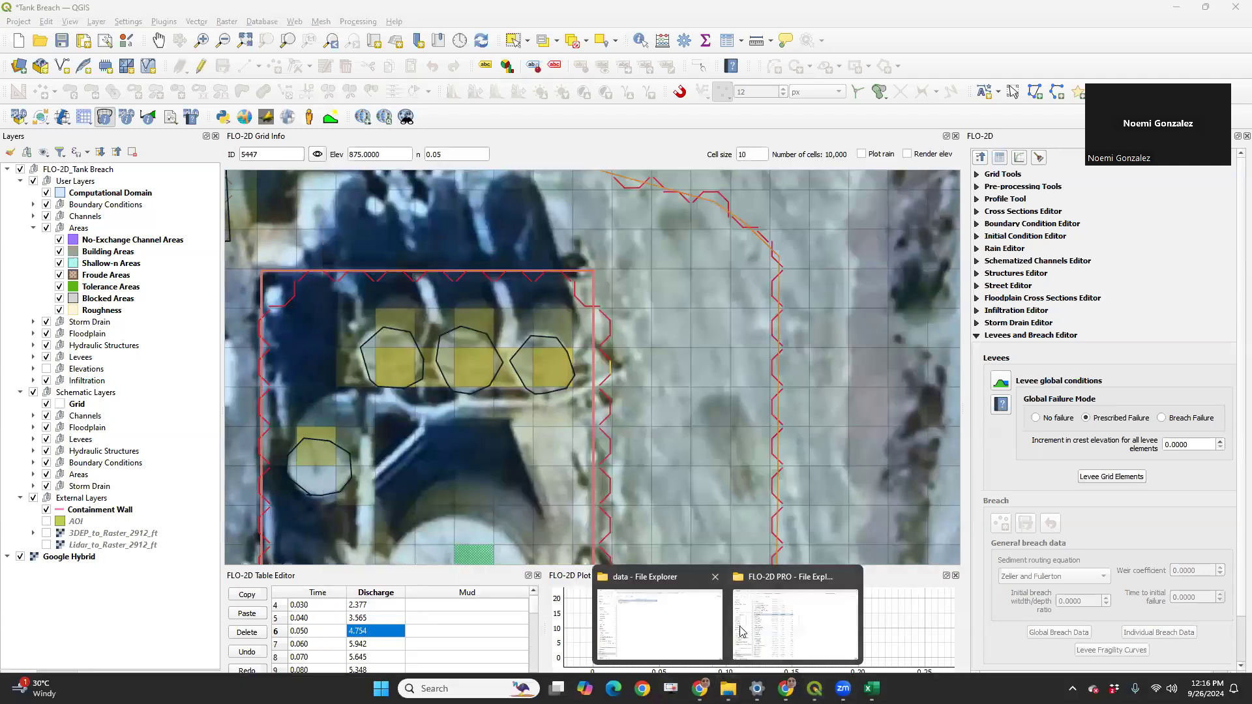
Step: Switch to File Explorer, browse to the 5. Mapping folder of the Tank Breach Workshop, and select the DiqueContenedor1 -NoBreach folder
left_click(674, 636)
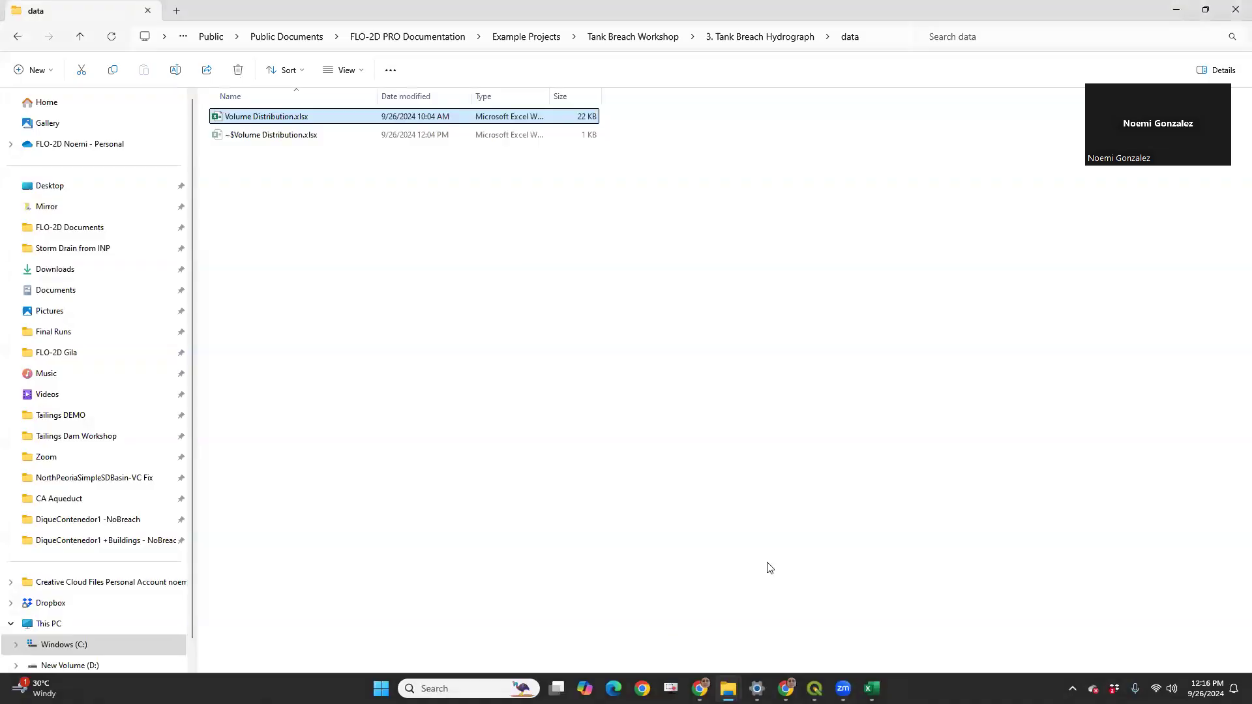
left_click(721, 37)
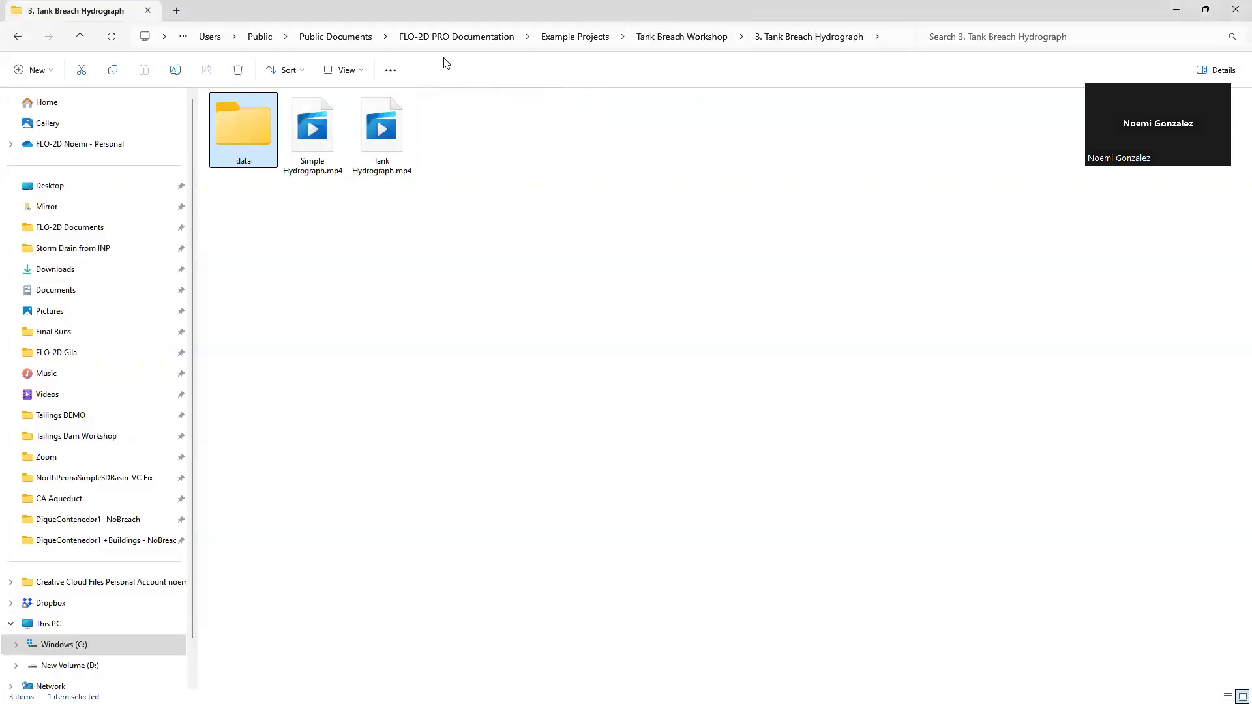
left_click(692, 38)
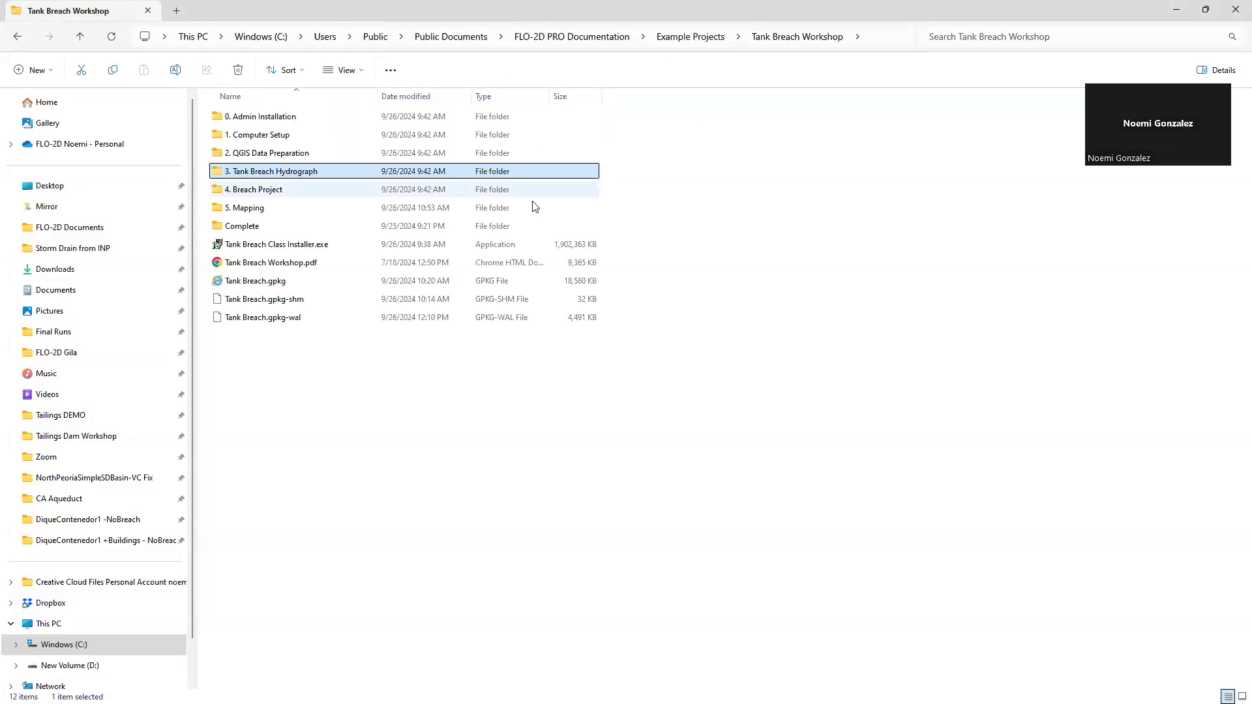
double_click(266, 214)
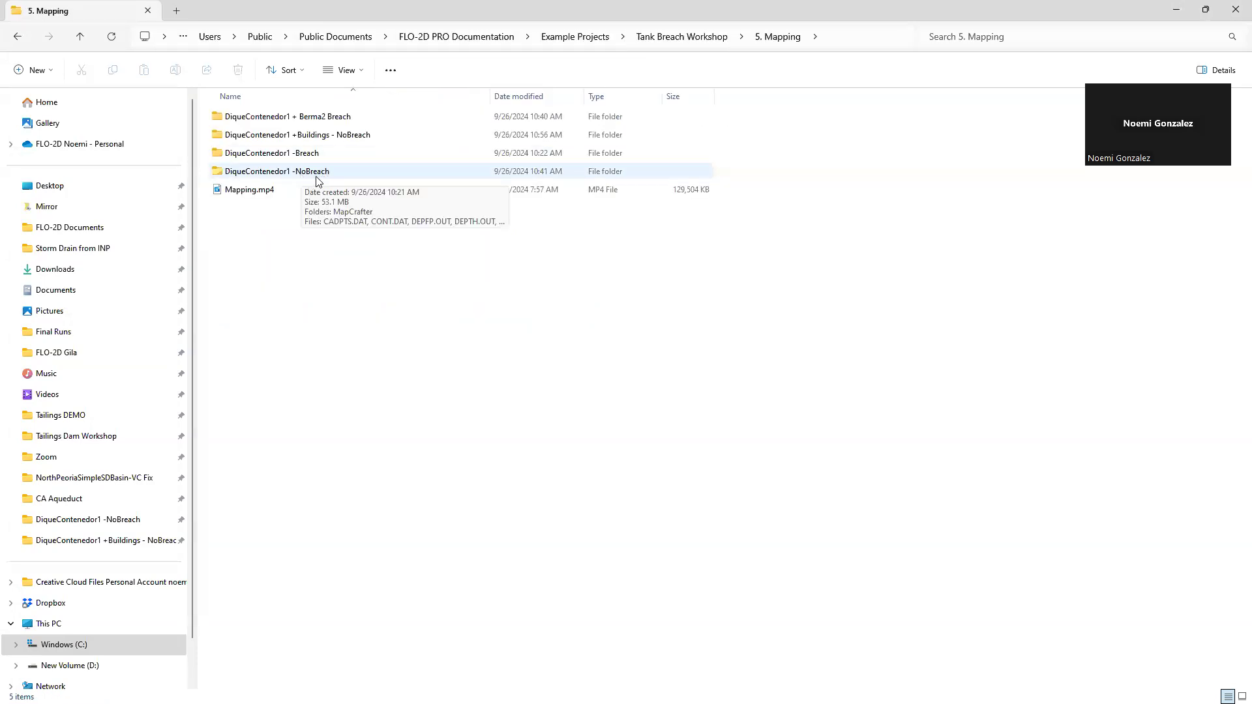
left_click(320, 176)
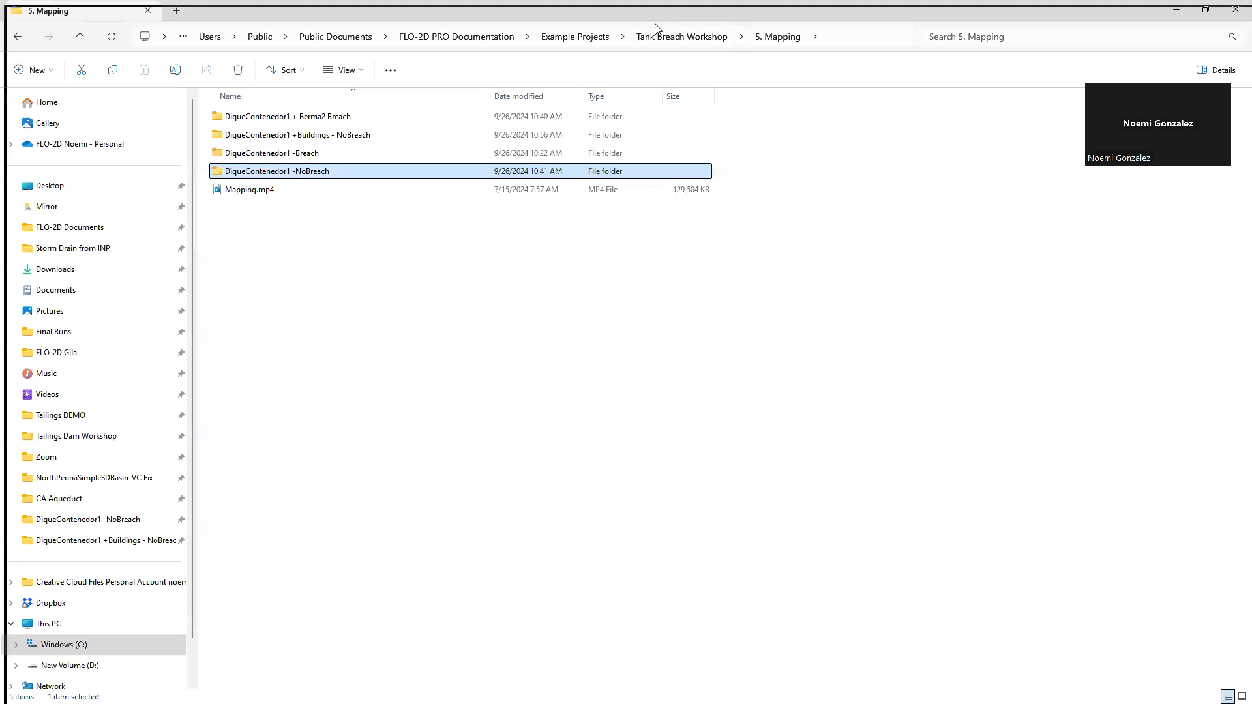
Step: Place the 5. Mapping folder beside the QGIS map to compare the scenario folders with the model, and minimize the folder window
key("super+Left")
left_click(864, 216)
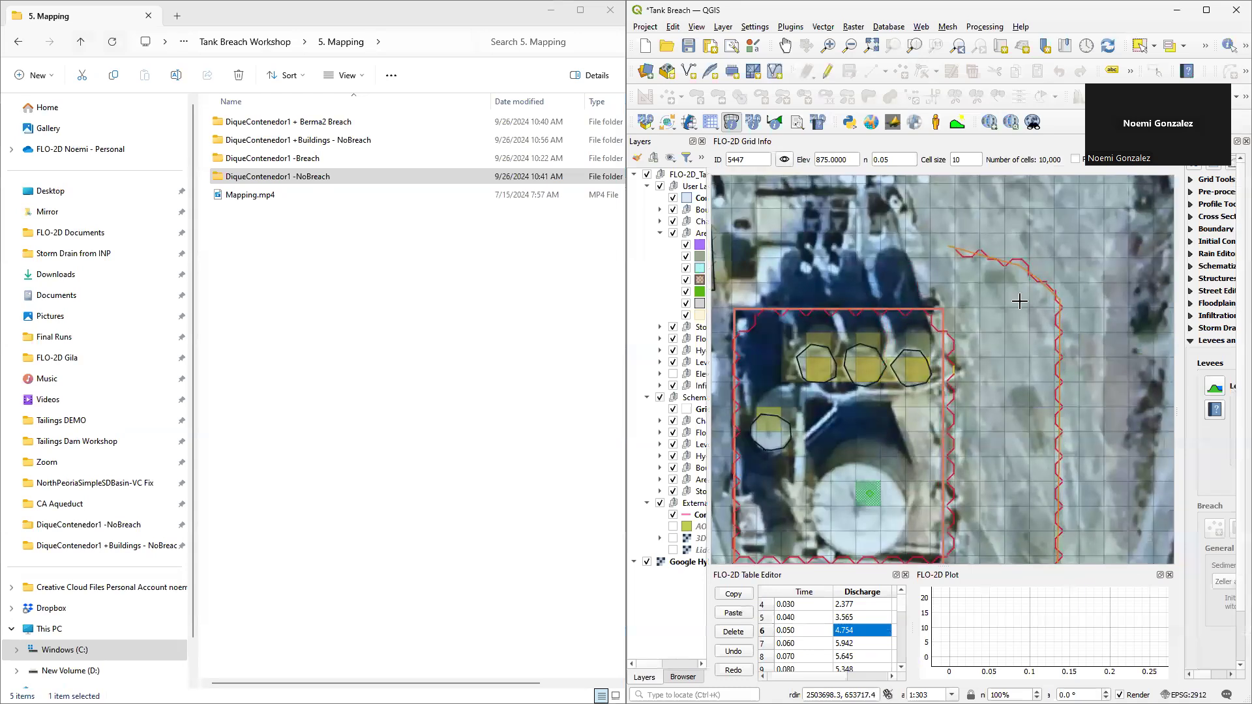
left_click(285, 187)
left_click(551, 9)
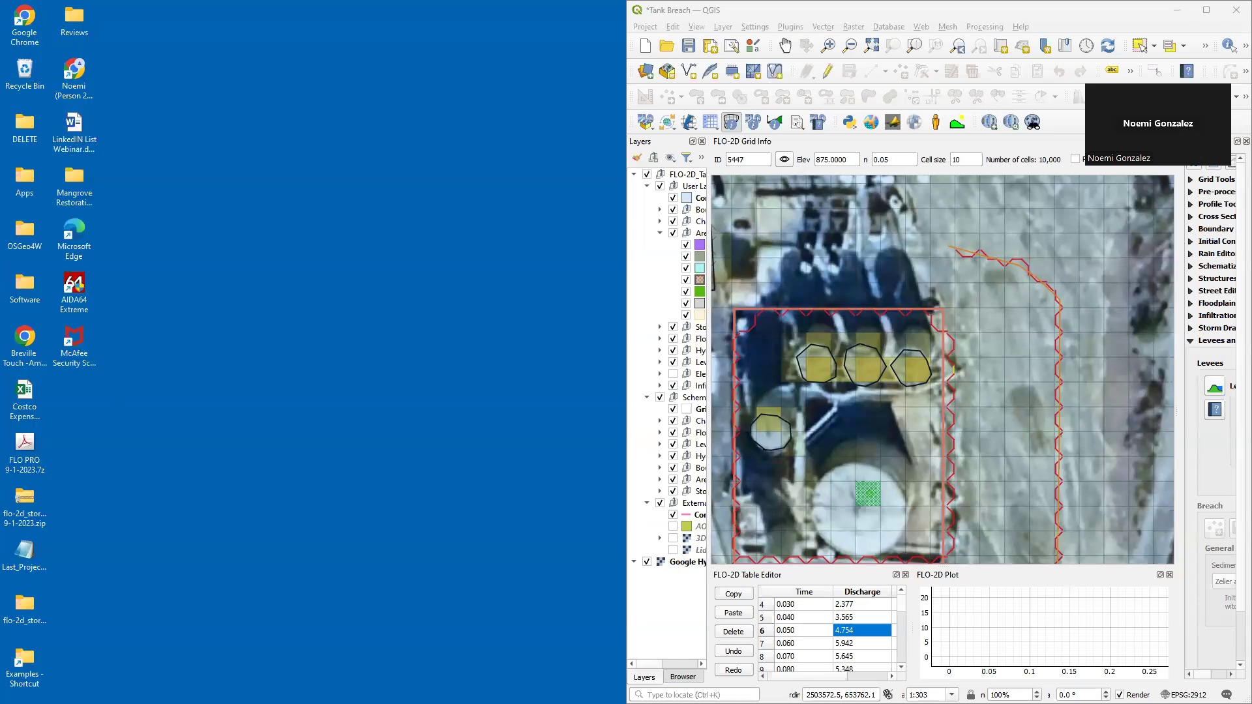
Step: Maximize QGIS and widen the layer list so the full layer names are readable
left_click(1206, 10)
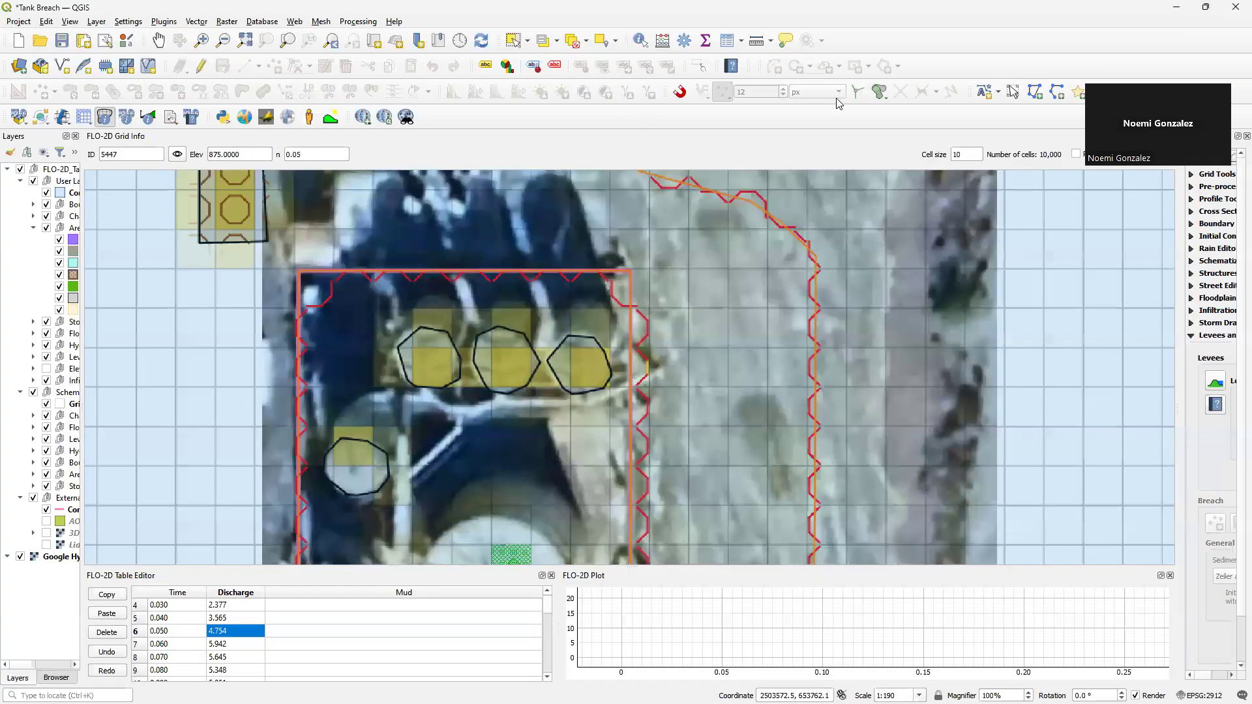
scroll(720, 270, "down", 1)
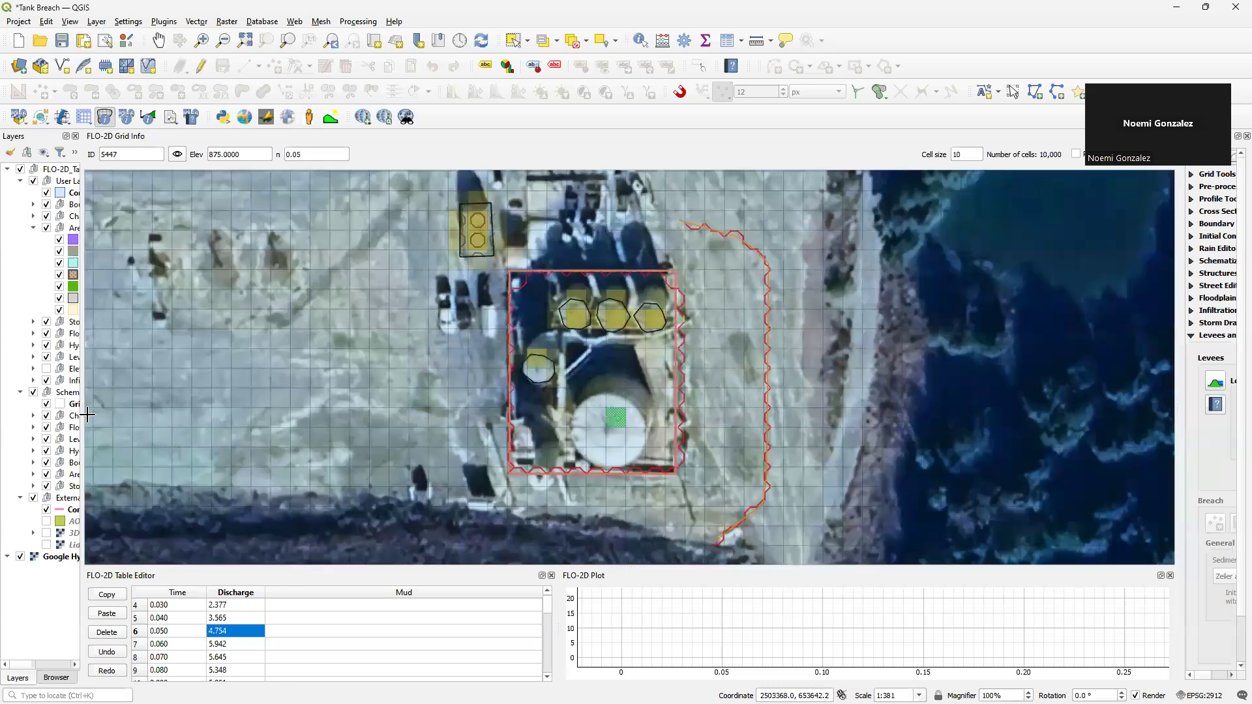
left_click_drag(83, 413, 228, 411)
scroll(791, 319, "down", 1)
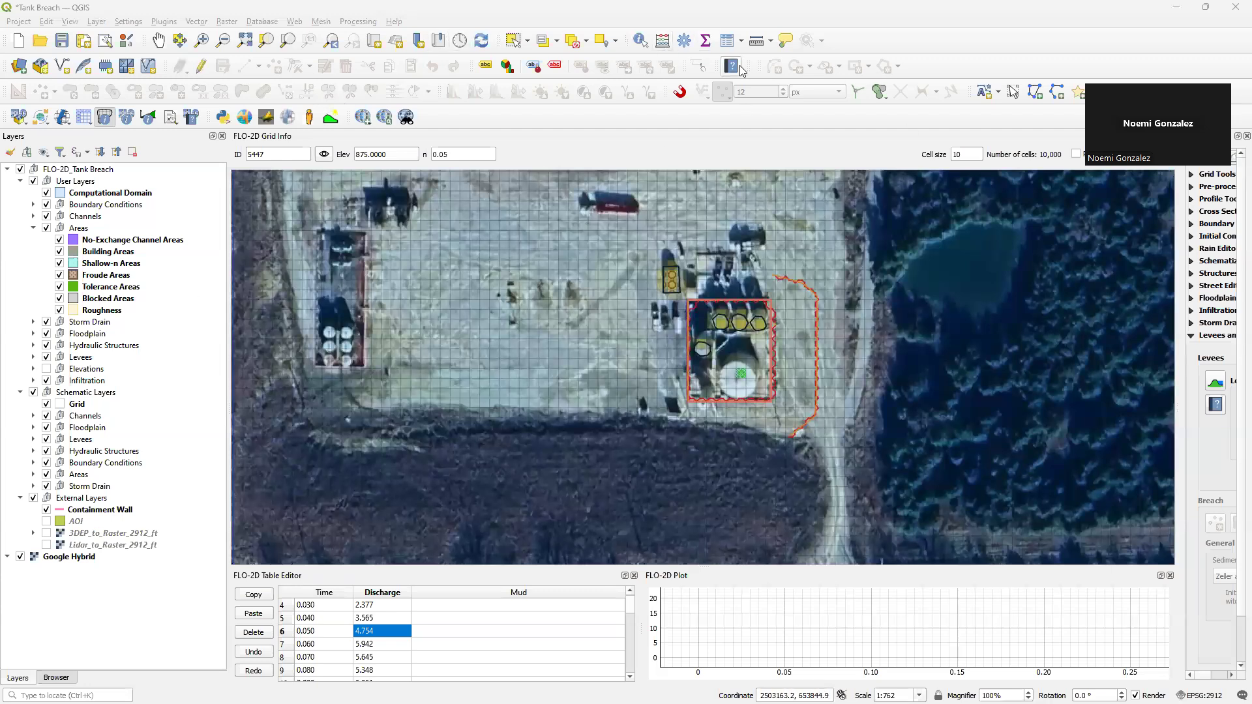
Step: Open MapCrafter, set the export folder to DiqueContenedor1 -NoBreach in 5. Mapping, and set the project ID to NoB
left_click(244, 118)
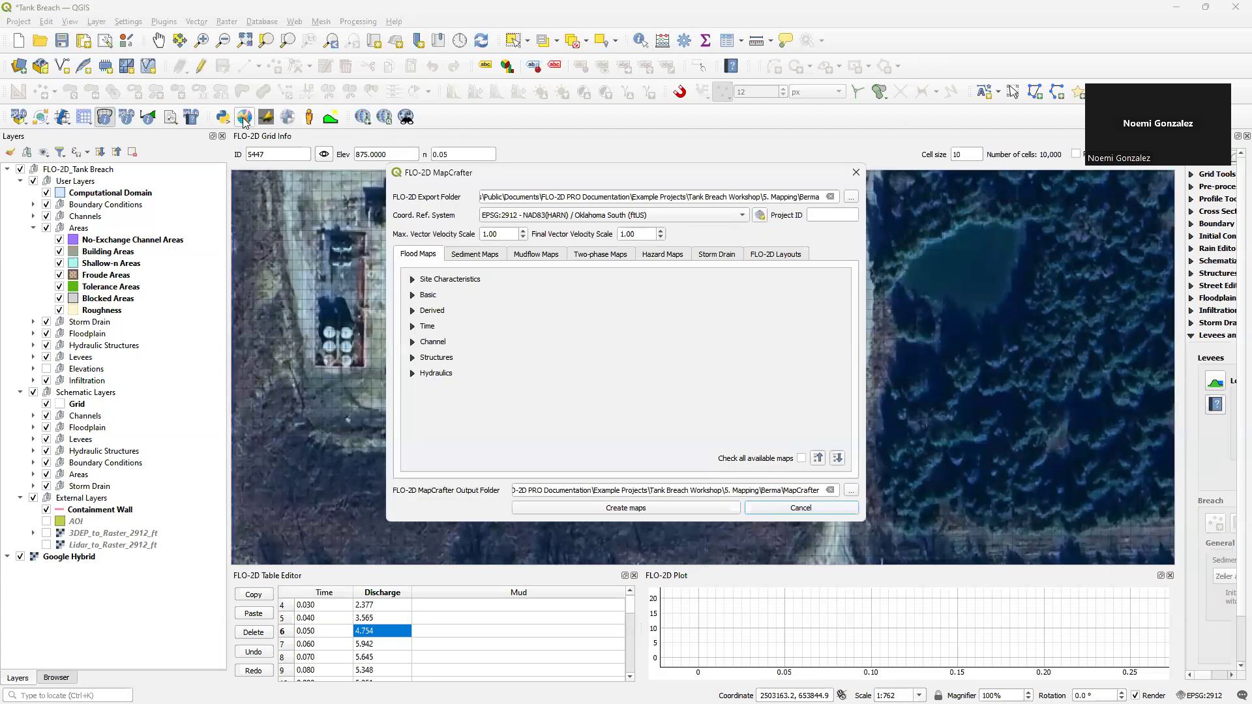
left_click(847, 197)
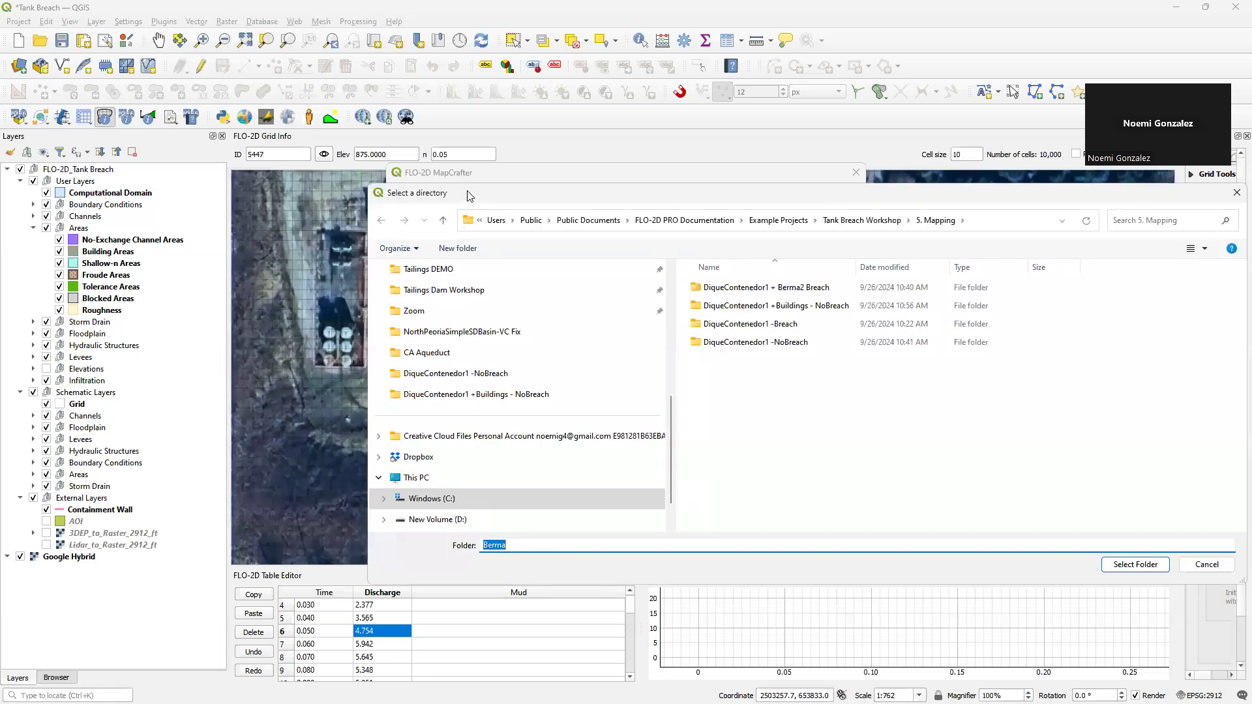
left_click(991, 221)
key("Return")
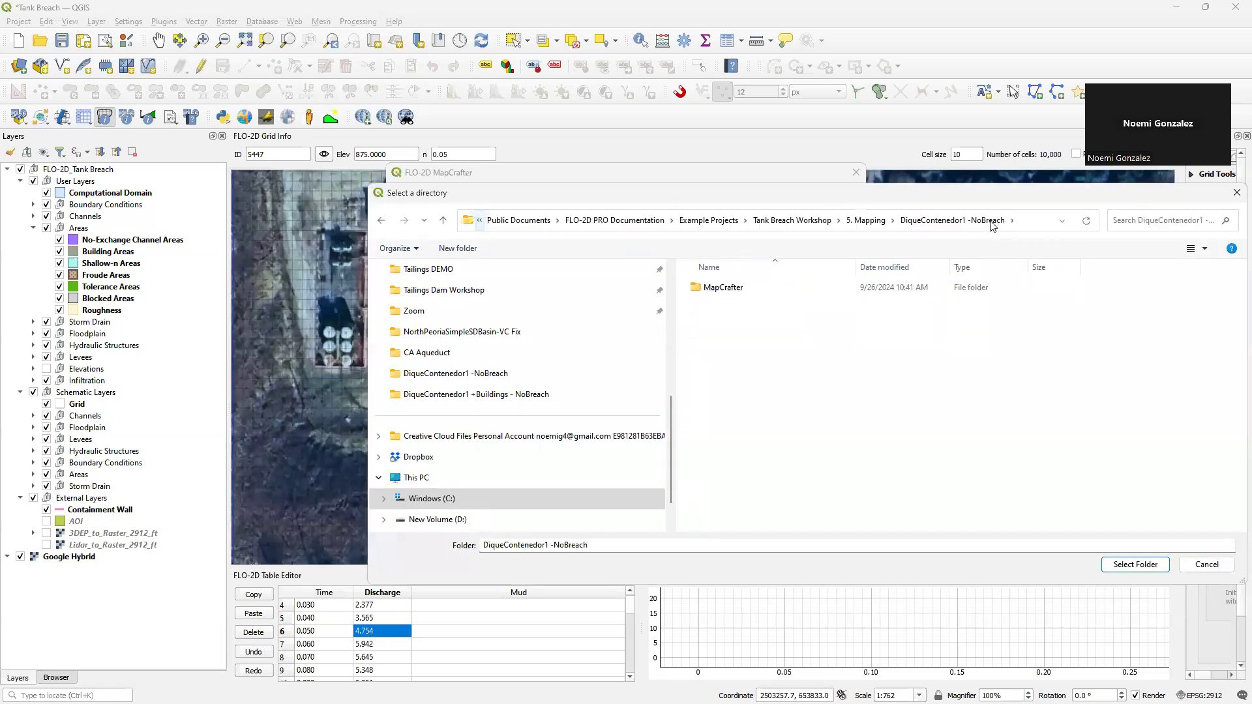
left_click(1135, 565)
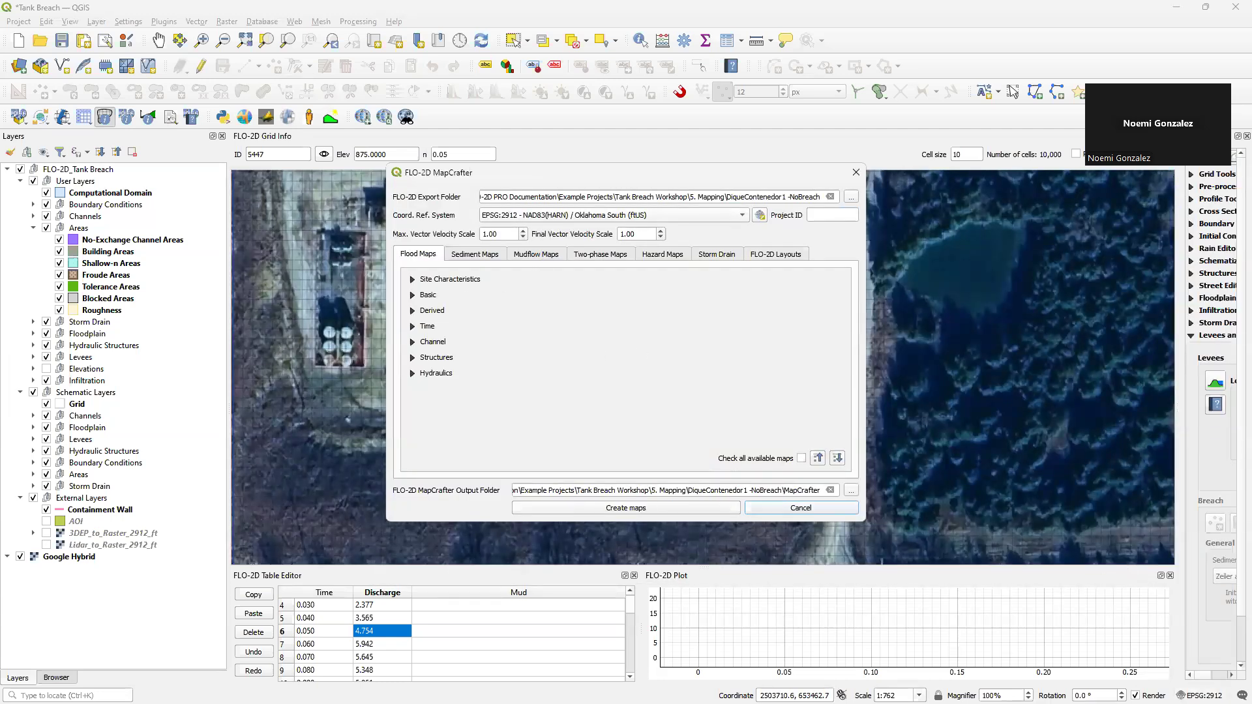
left_click(824, 214)
Step: Create the Maximum Depth, Final Depth, Maximum Velocity and Maximum Velocity Vectors flood maps
left_click(413, 295)
left_click(418, 281)
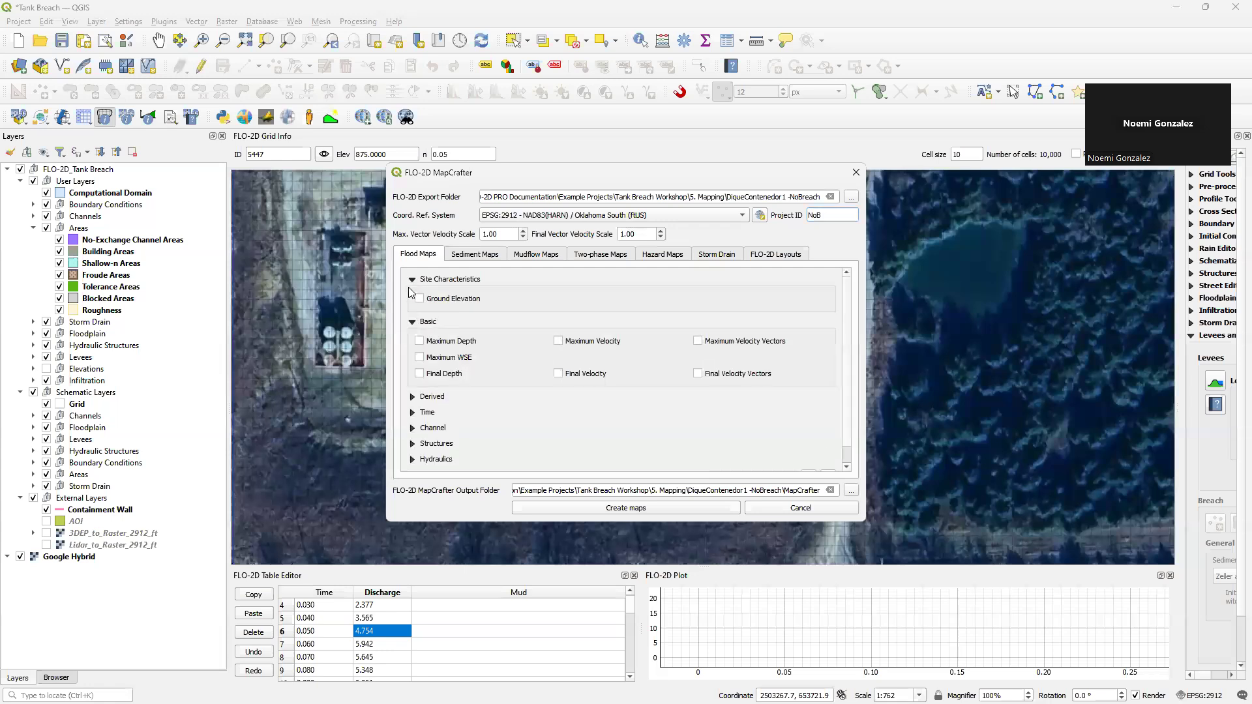
left_click(414, 282)
left_click(420, 315)
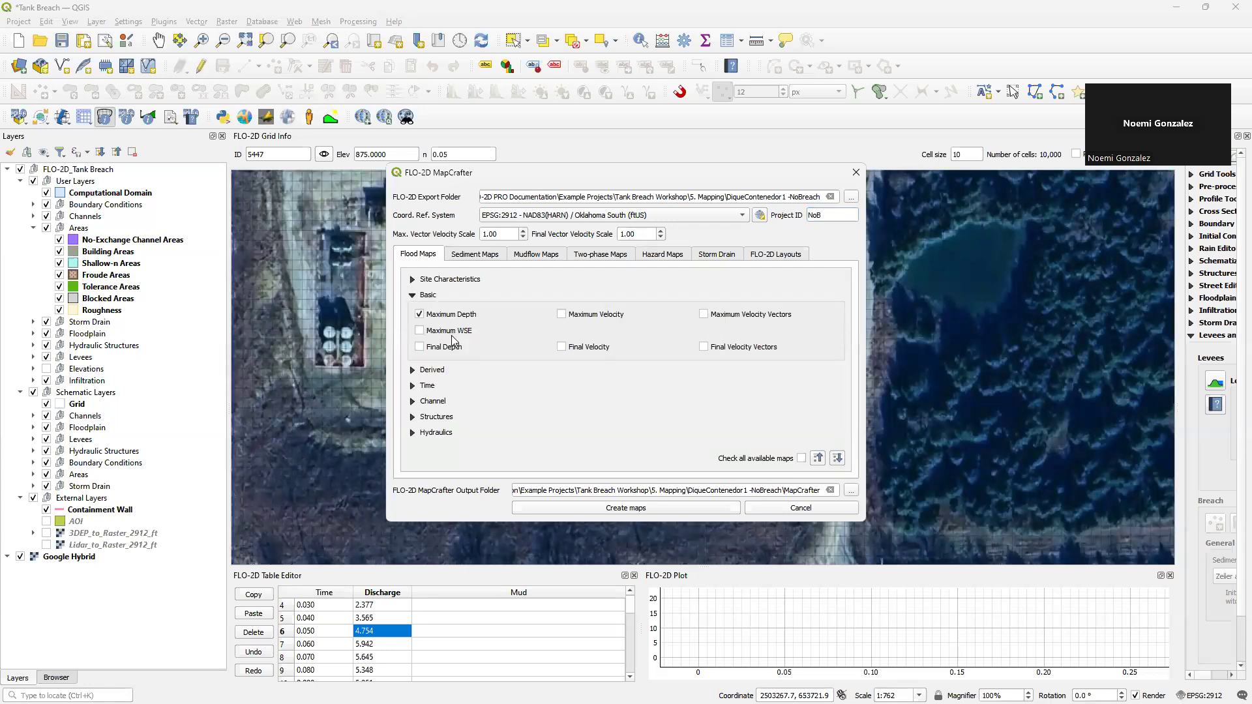
left_click(420, 347)
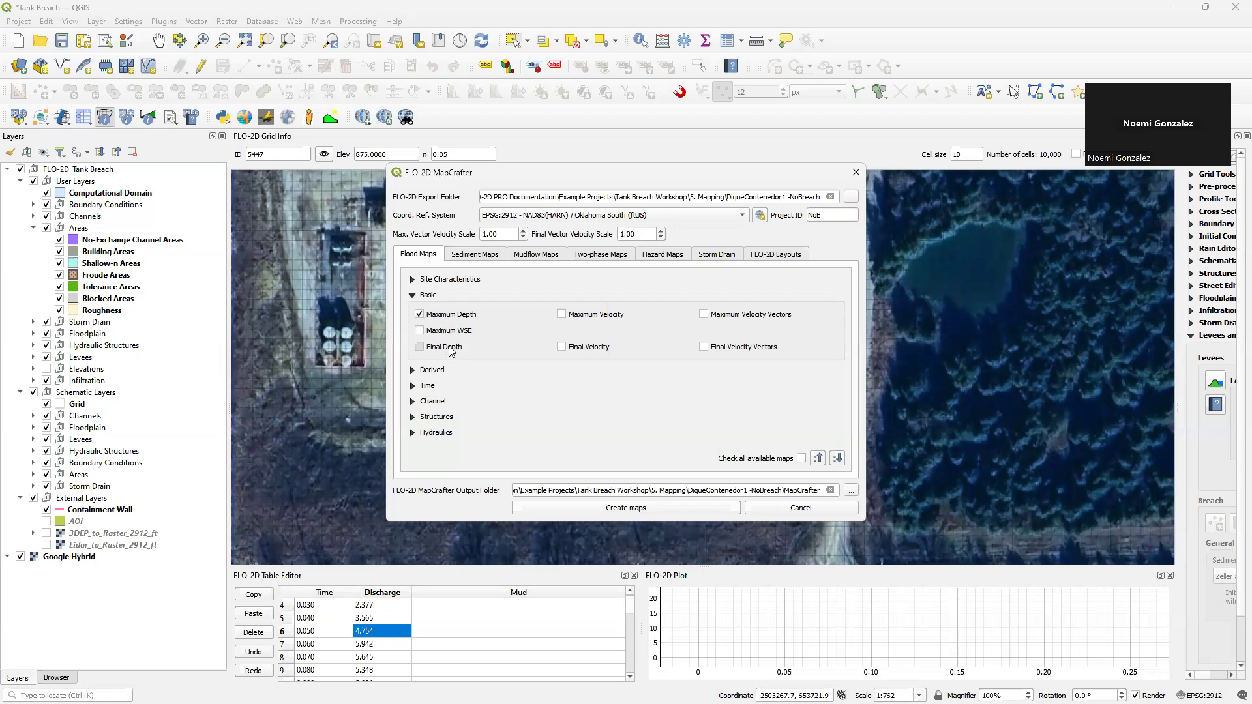
left_click(592, 320)
left_click(661, 510)
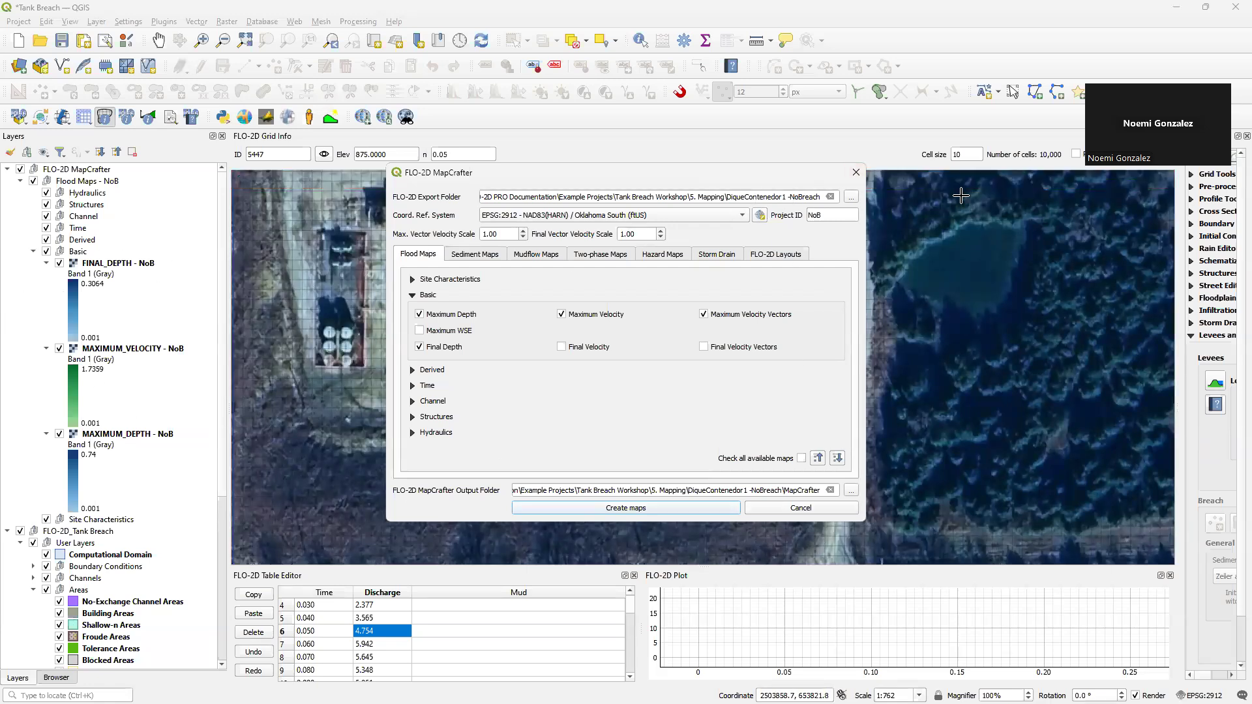
Step: Set the export folder to DiqueContenedor1 -Breach in 5. Mapping, set the project ID to Breach, and create its flood maps
left_click(850, 196)
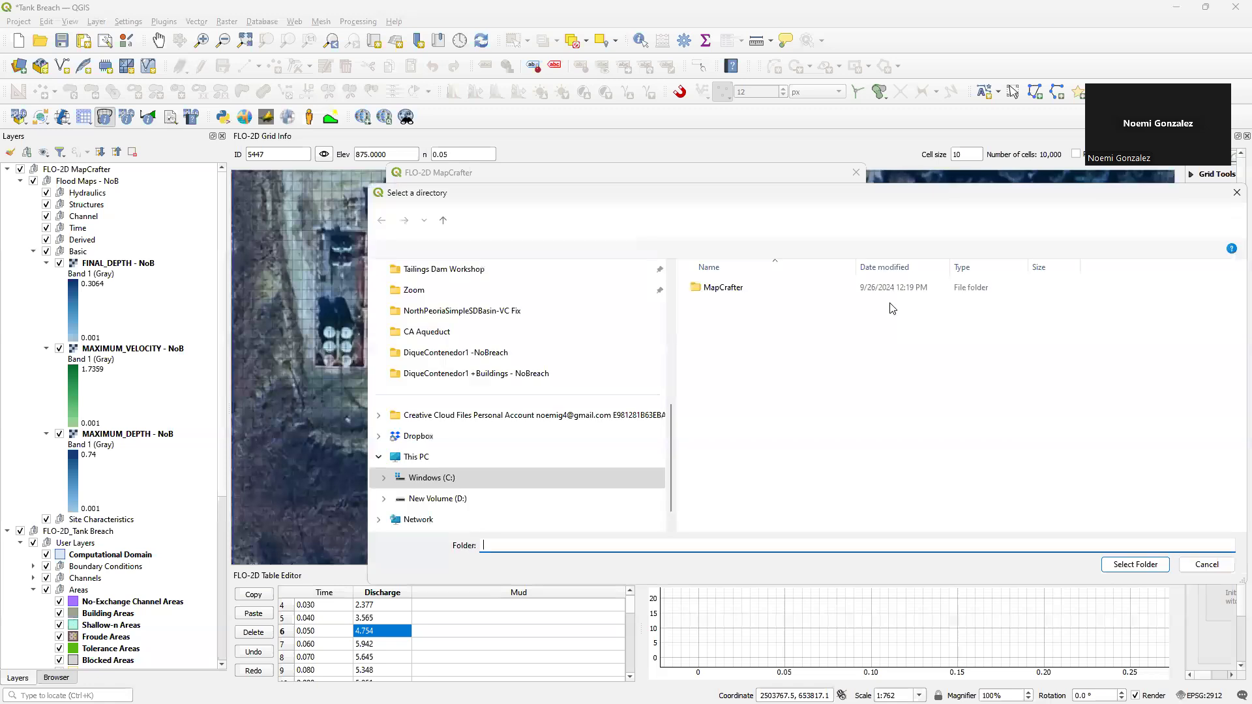
left_click(885, 225)
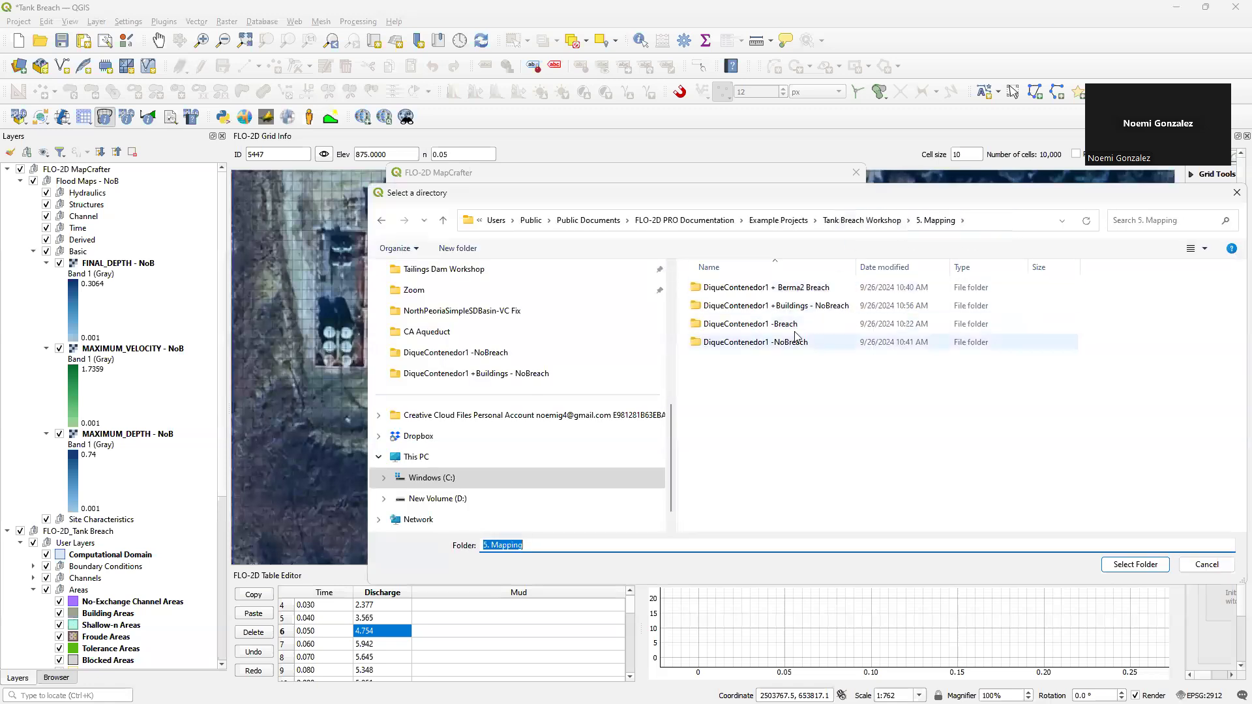
left_click(800, 326)
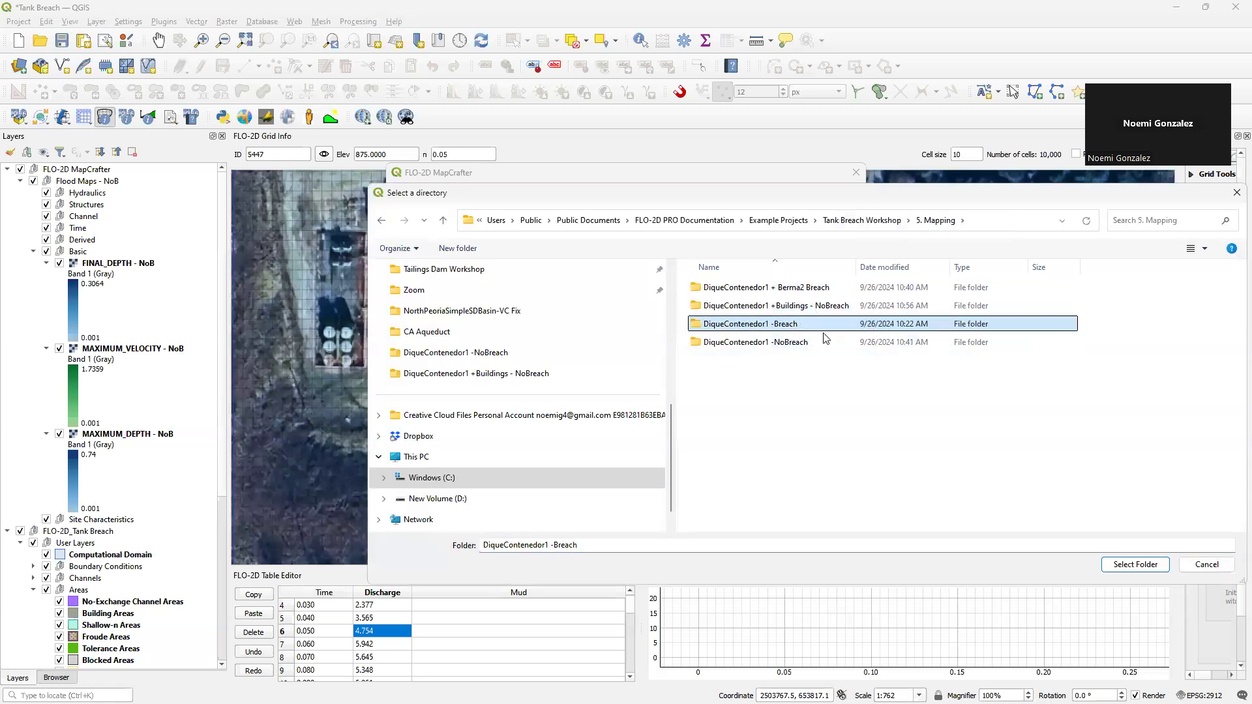
double_click(802, 326)
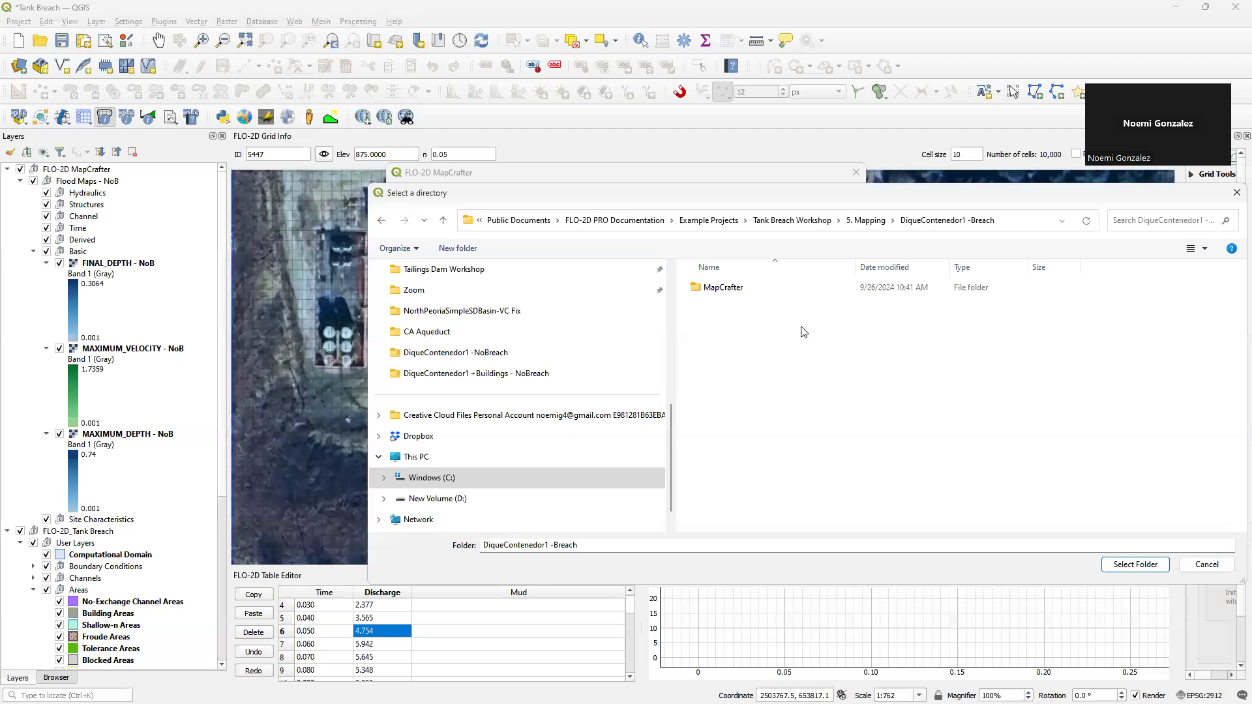
left_click(1134, 564)
left_click(840, 214)
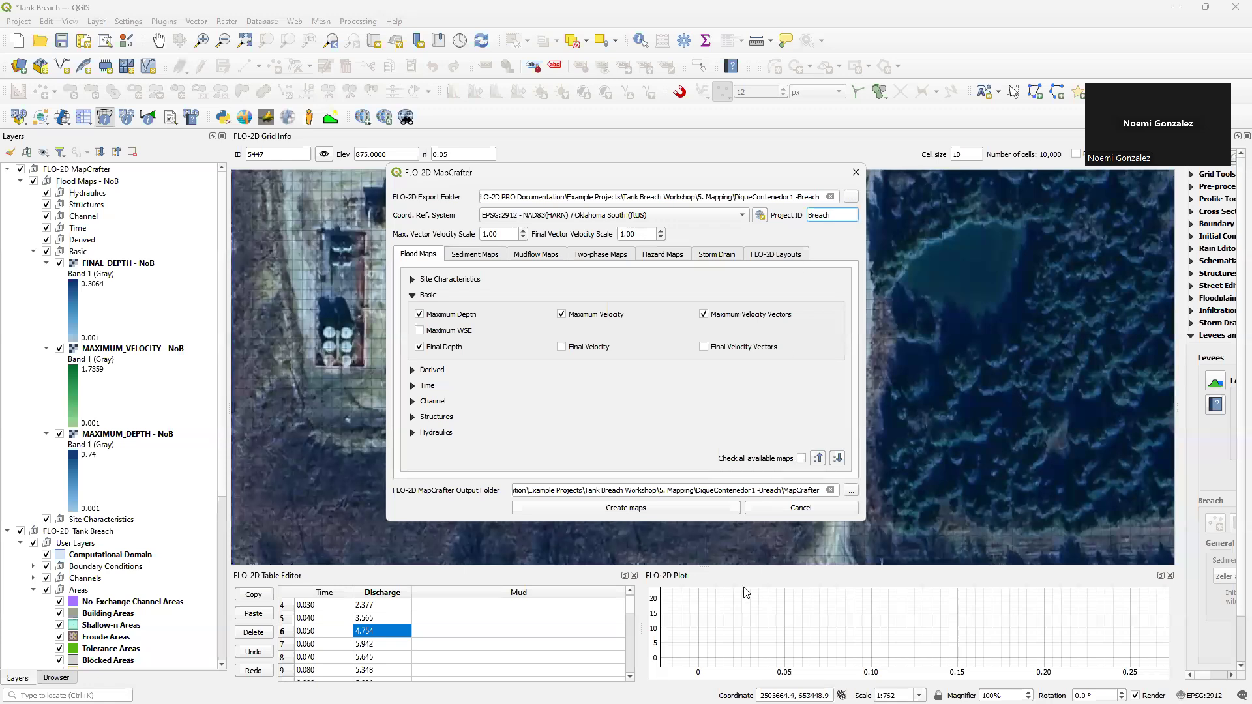
left_click(586, 512)
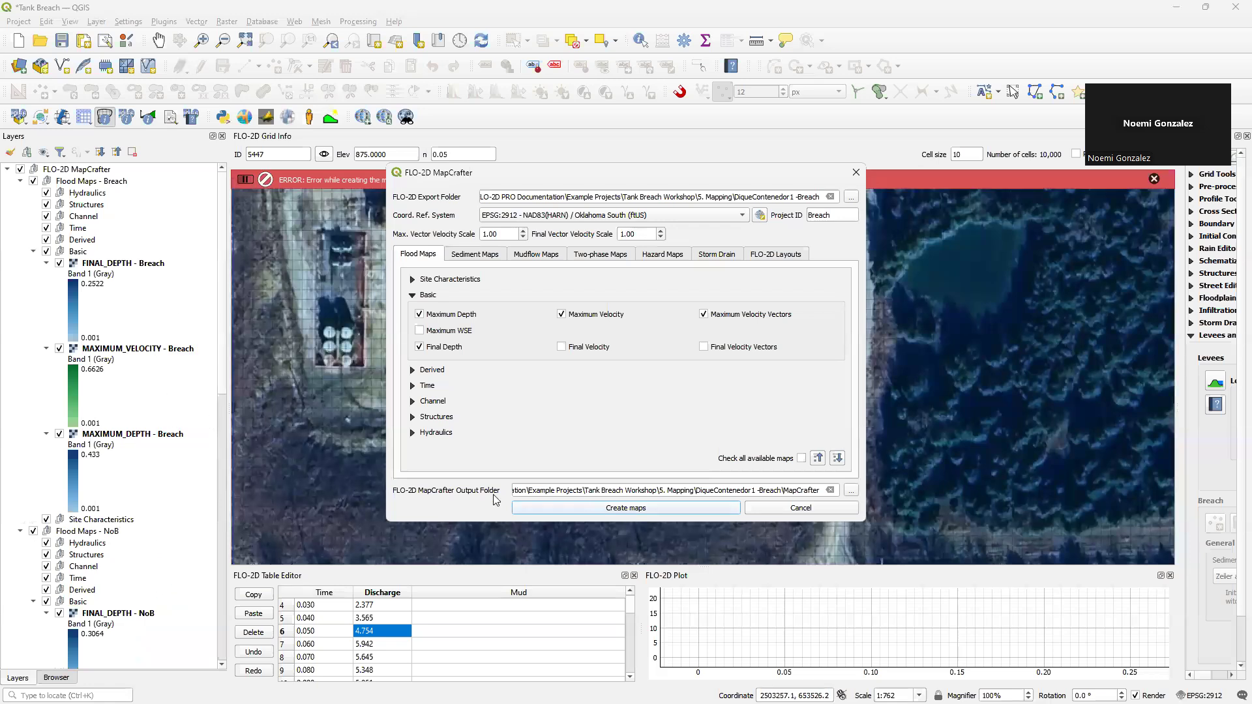
Step: Set the export folder to DiqueContenedor1 +Buildings - NoBreach, set the project ID to BTanques, and create its flood maps
left_click(849, 197)
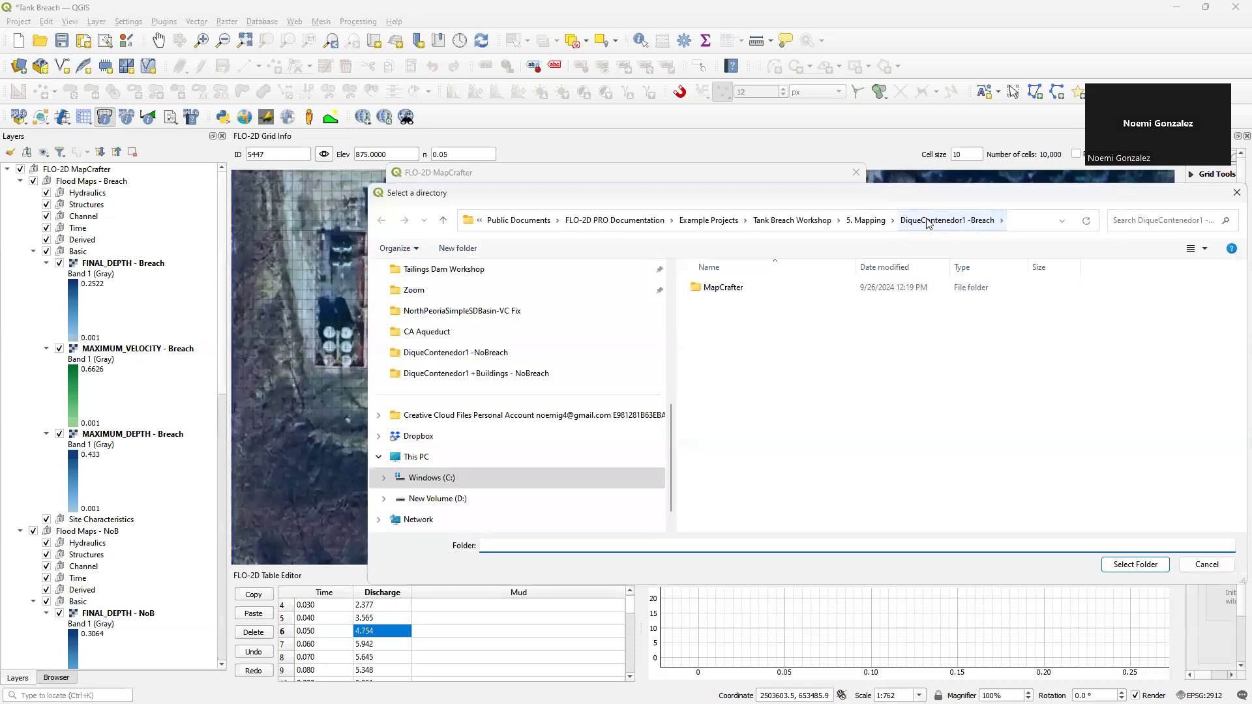
left_click(866, 221)
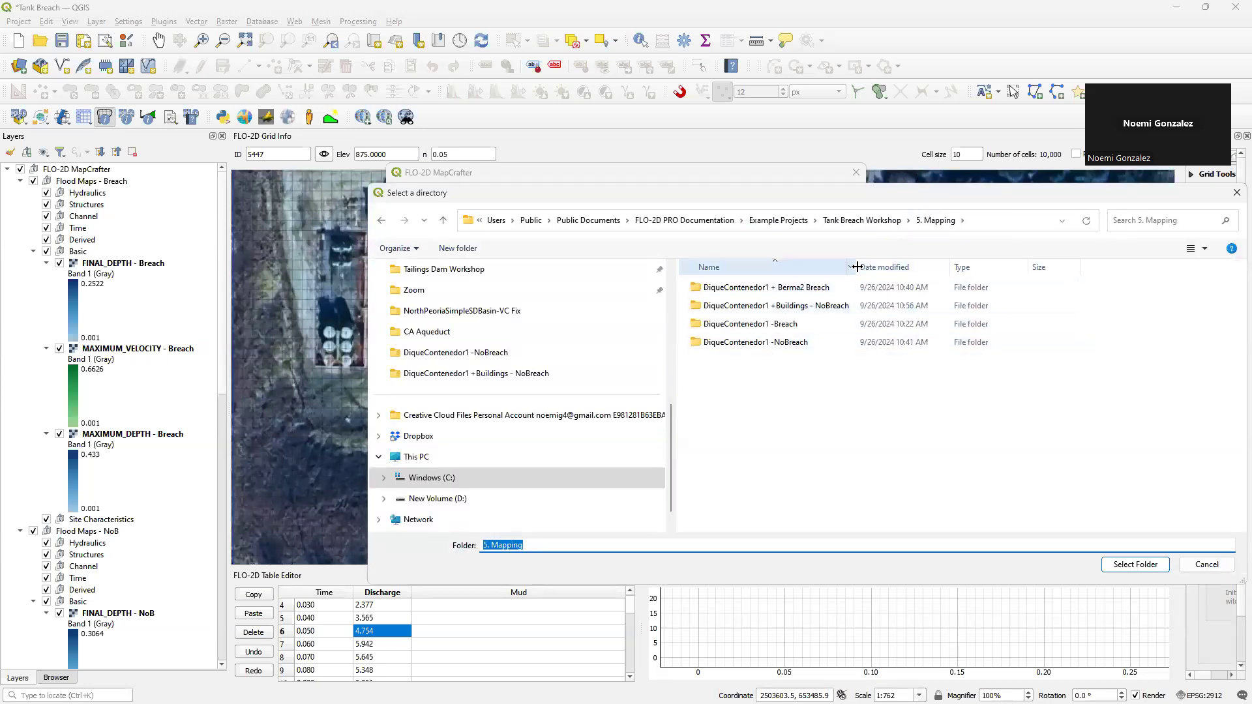
left_click(811, 293)
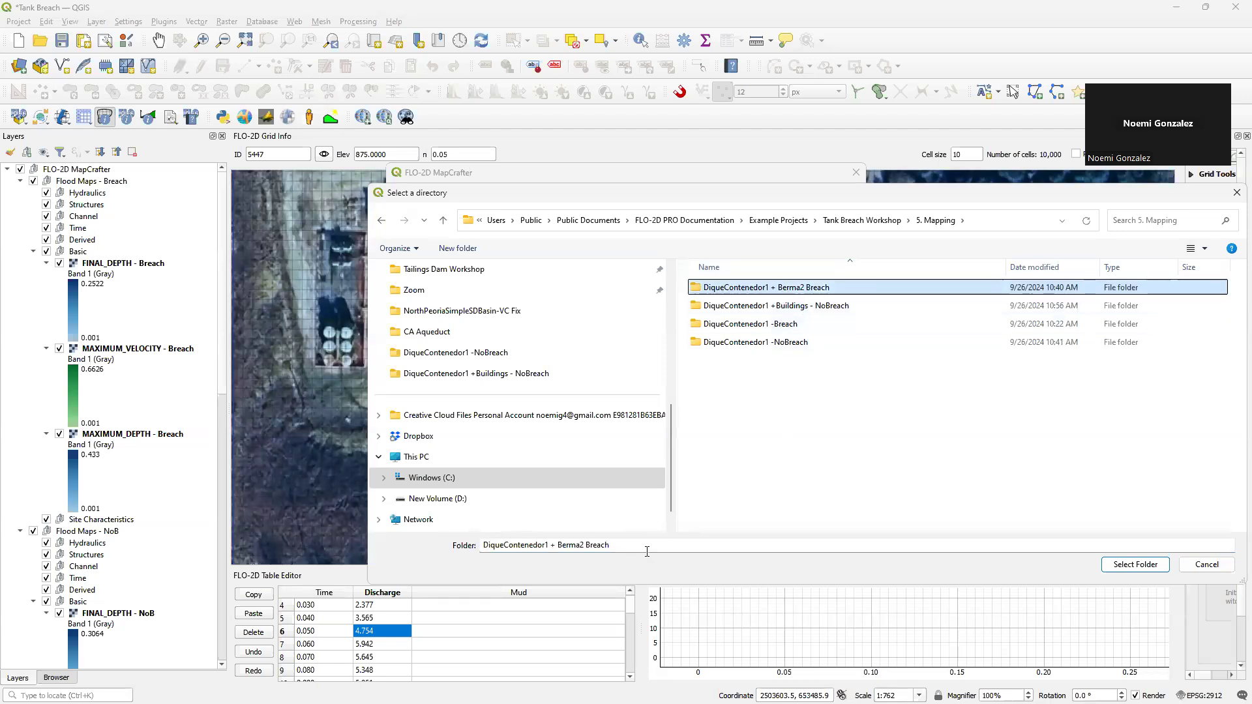
left_click(808, 306)
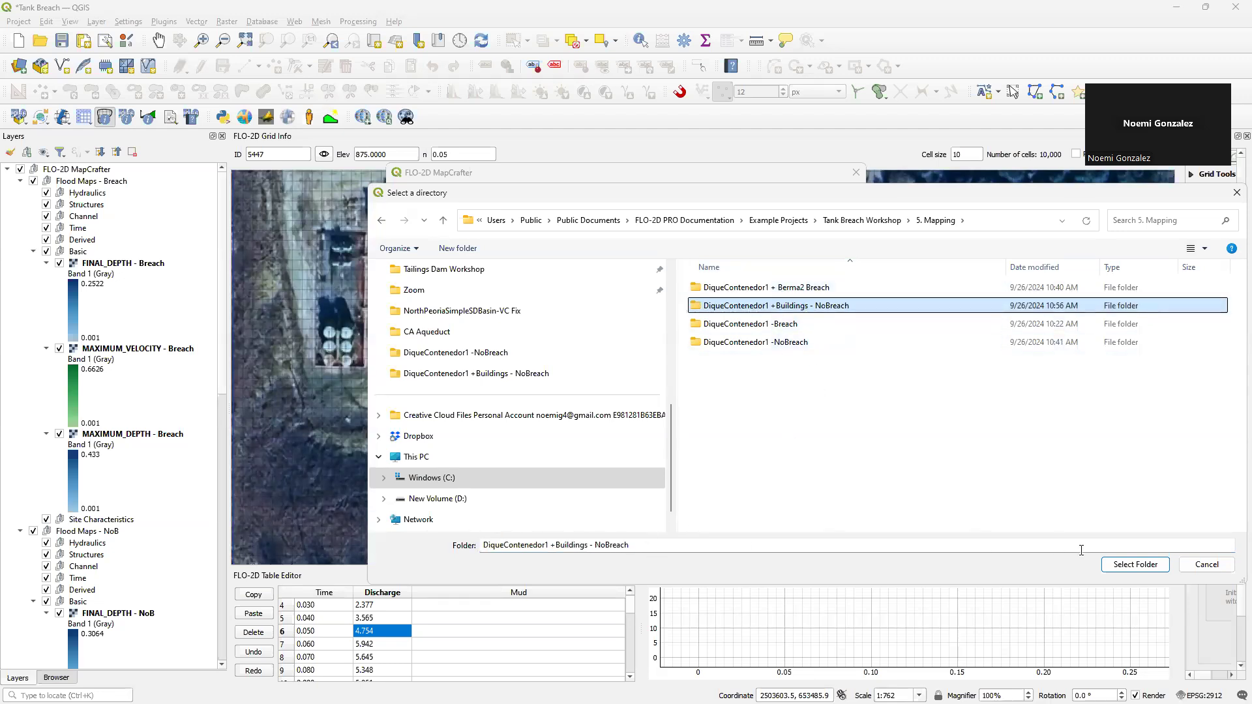
double_click(841, 305)
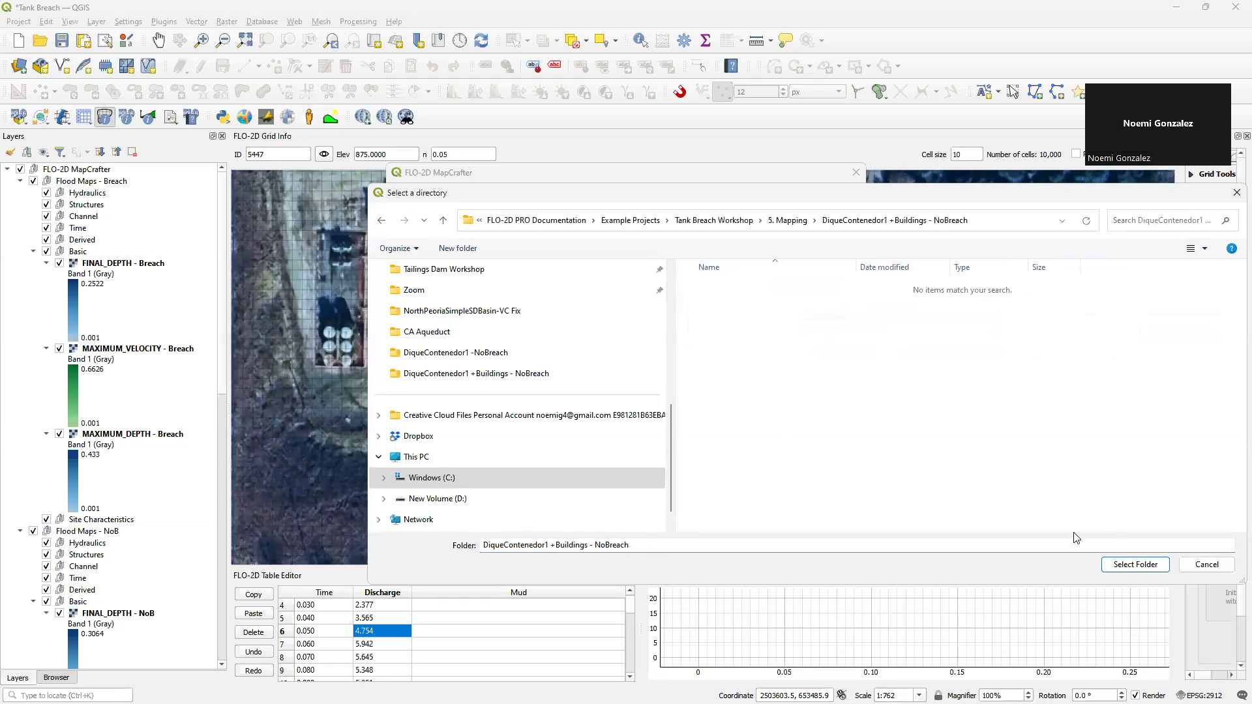
left_click(1135, 565)
left_click(841, 221)
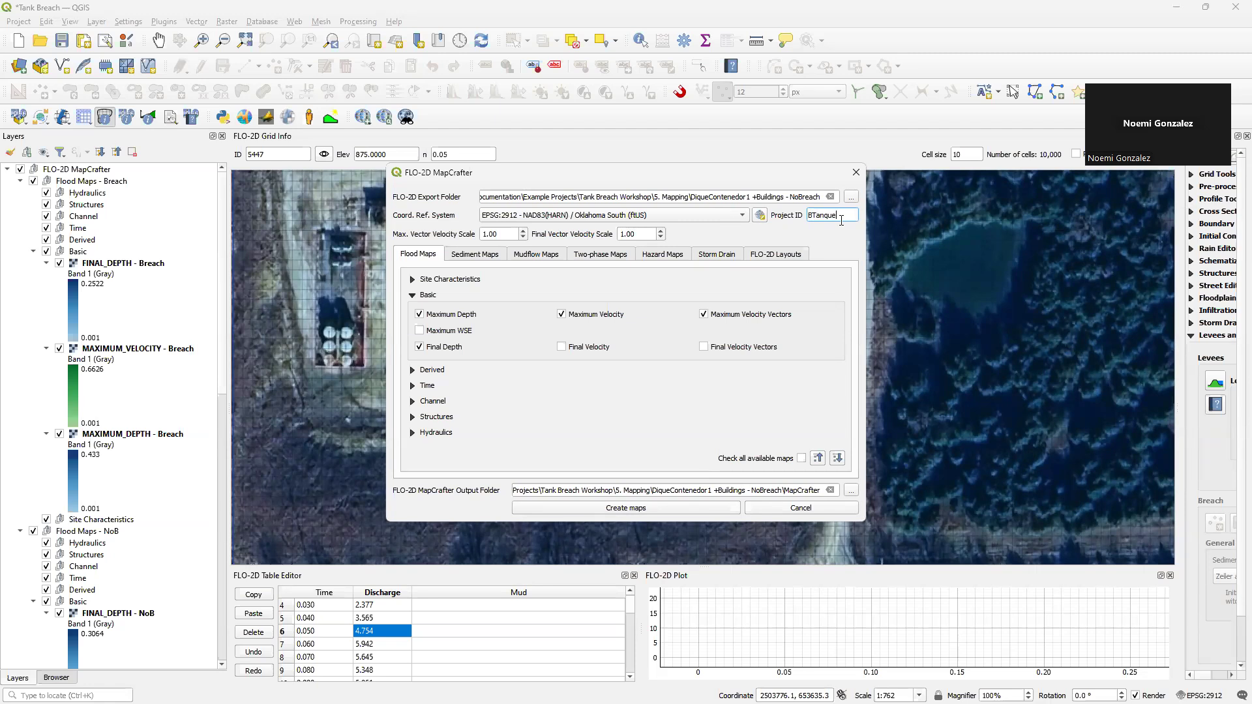
left_click(687, 512)
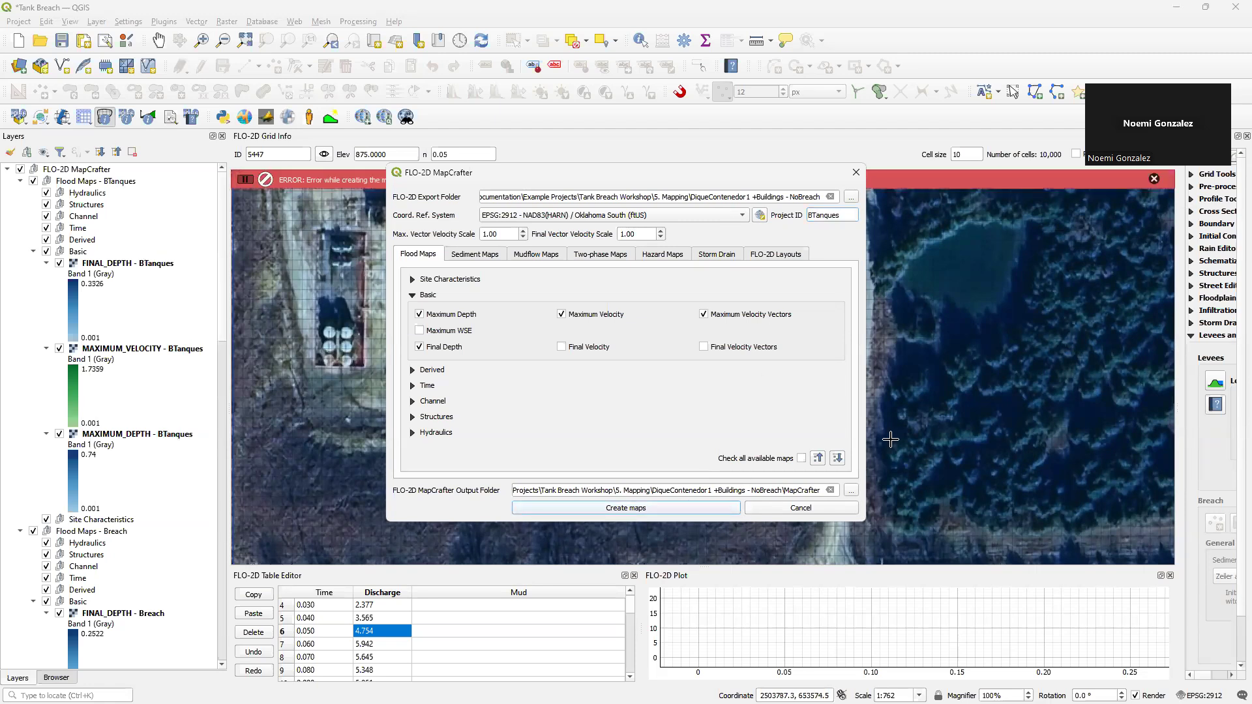
Step: Set the export folder to DiqueContenedor1 + Berma2 Breach in 5. Mapping and set the project ID to Berma
left_click(854, 201)
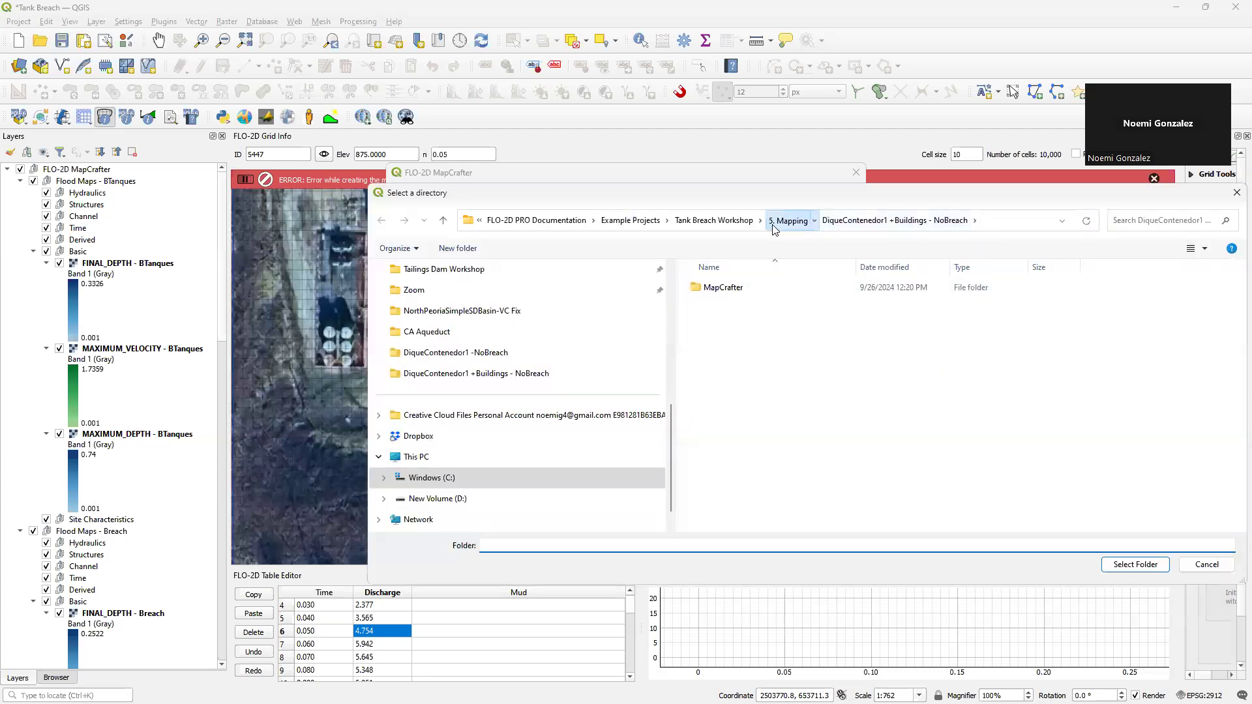
left_click(773, 225)
left_click(820, 287)
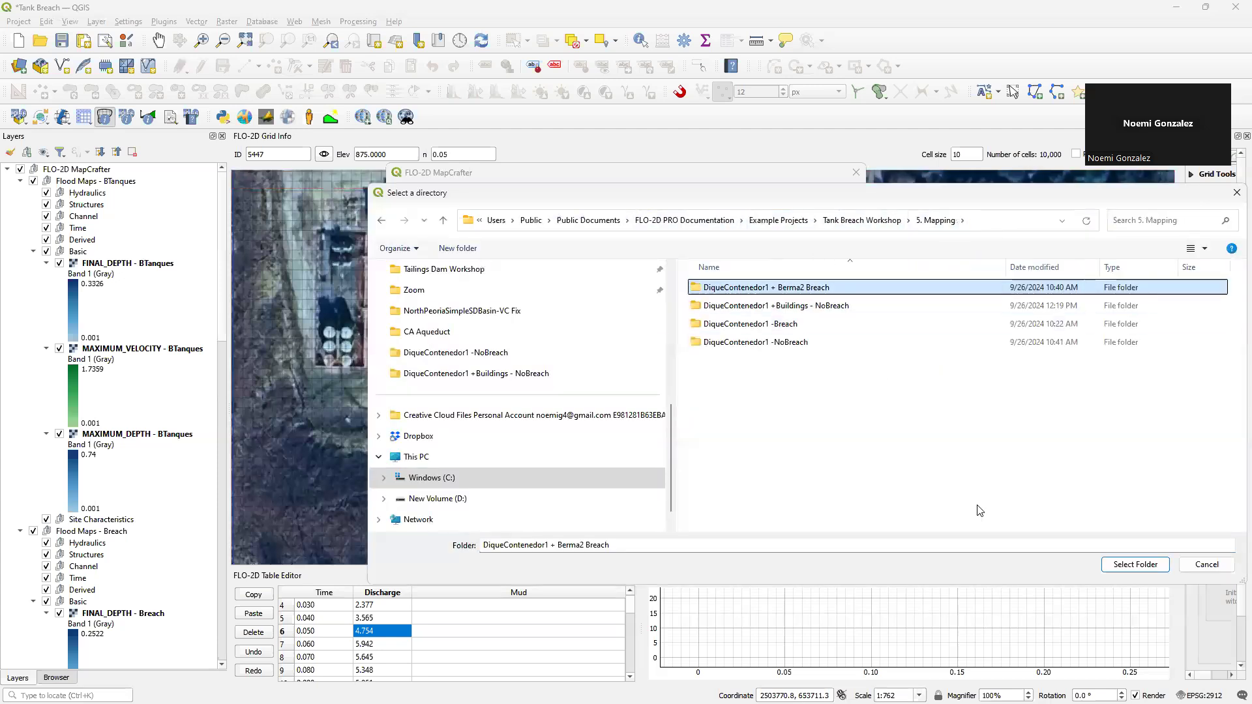
left_click(1135, 565)
left_click(809, 221)
key("ctrl+a")
type("B")
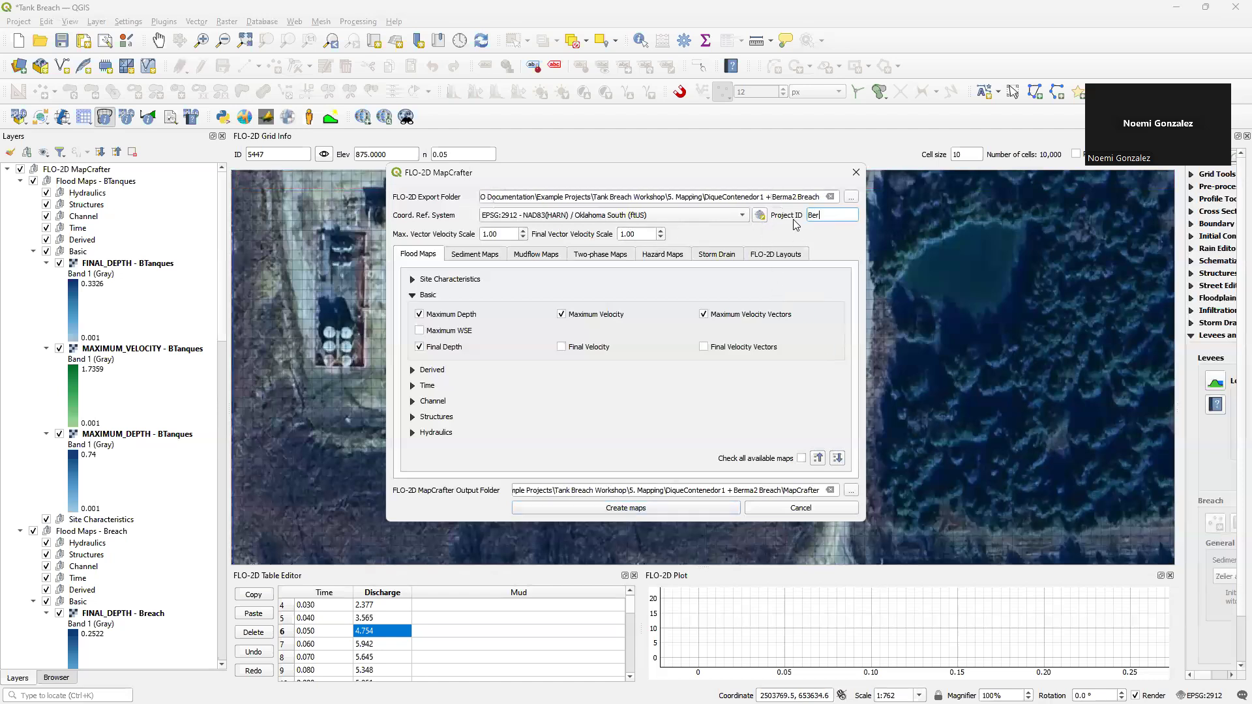
type("erma")
Step: Create the Berma flood maps, close MapCrafter, and dismiss the message over the map
left_click(644, 512)
left_click(800, 509)
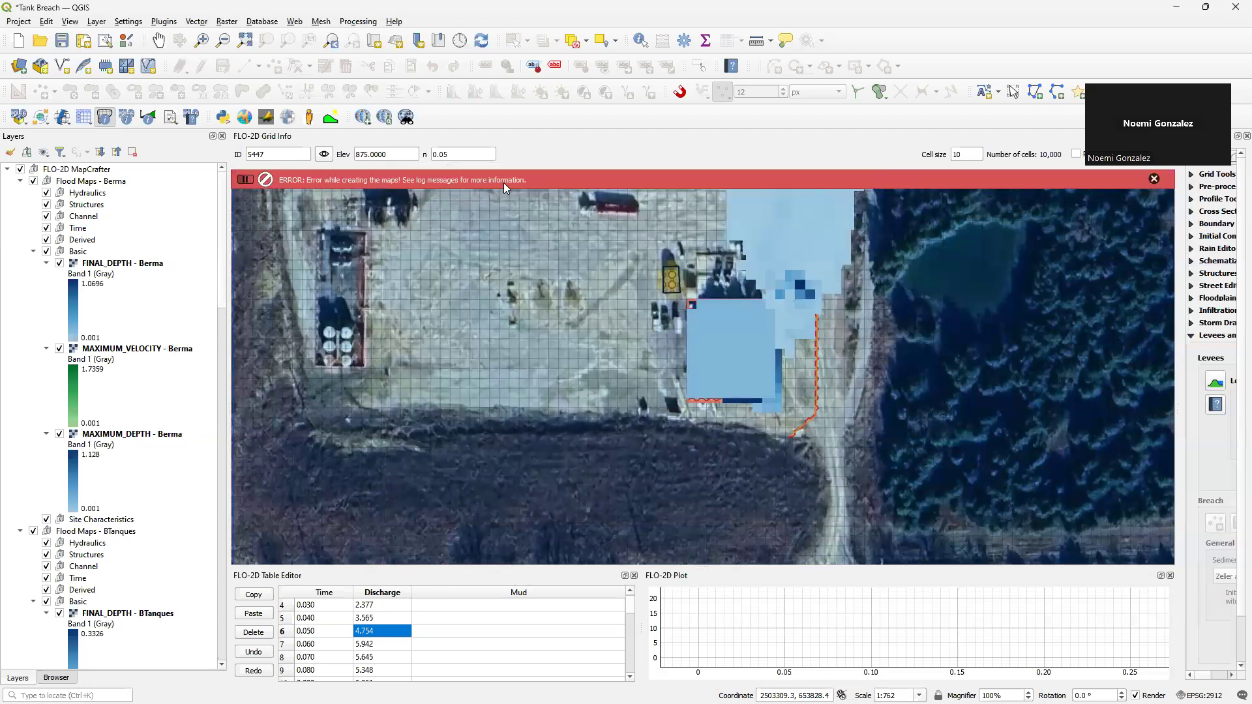
left_click(1153, 178)
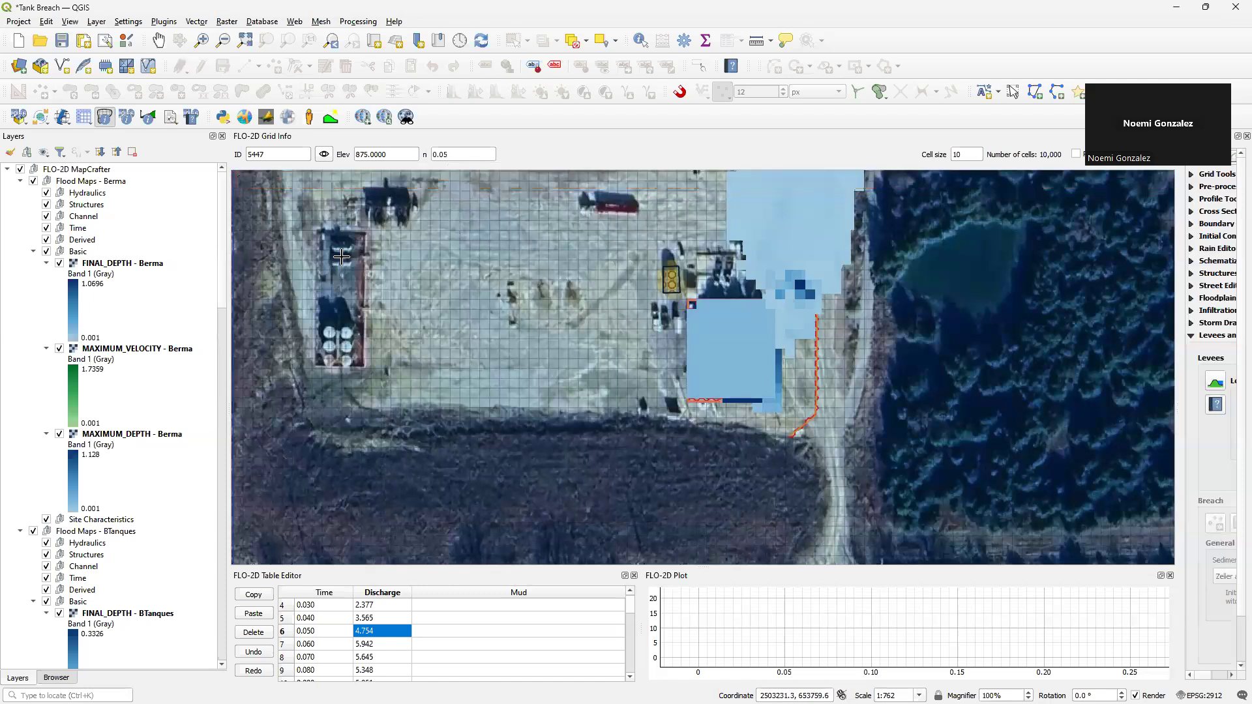
Step: Collapse the Basic groups of Berma and BTanques and the raster legends of the Breach and NoB flood maps
left_click(33, 251)
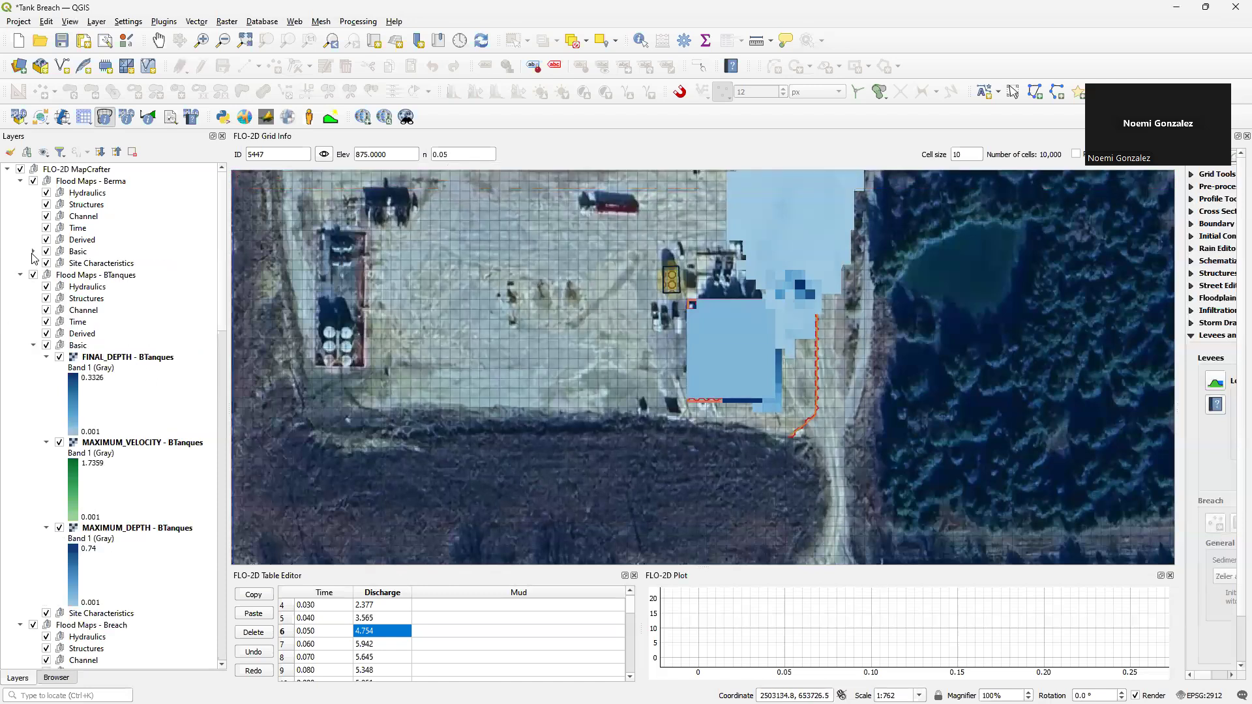
left_click(33, 345)
left_click(45, 451)
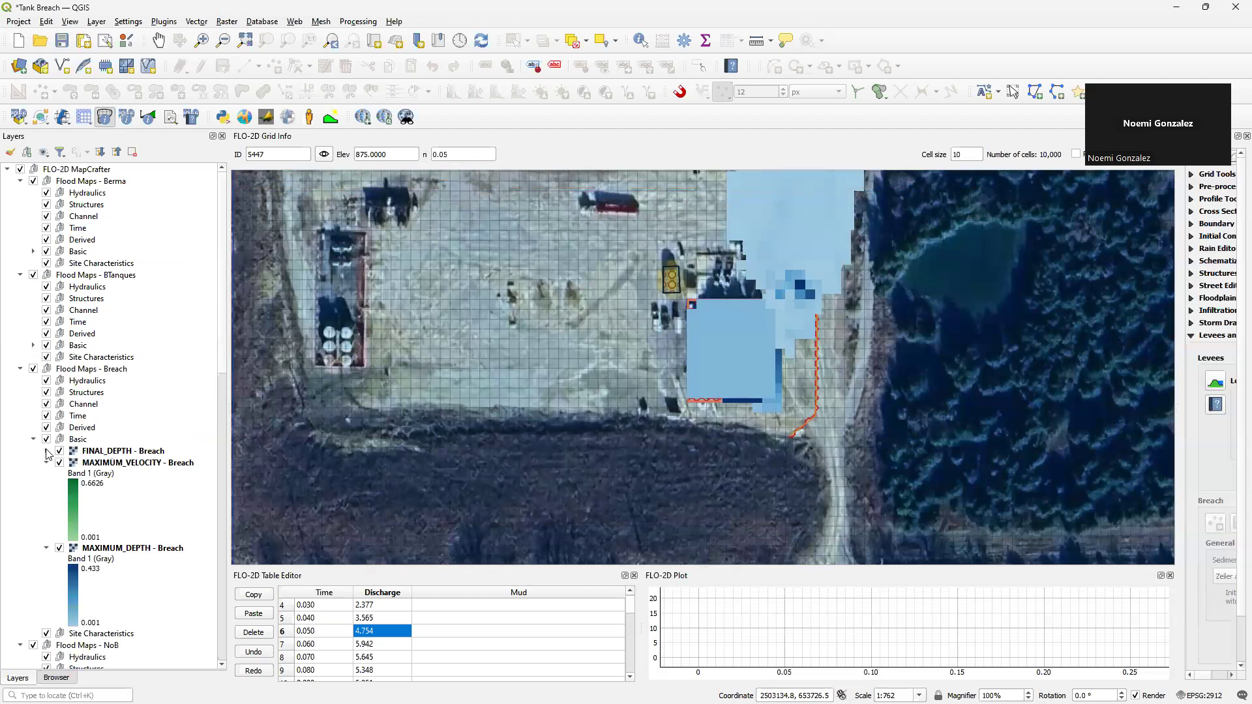
left_click(47, 475)
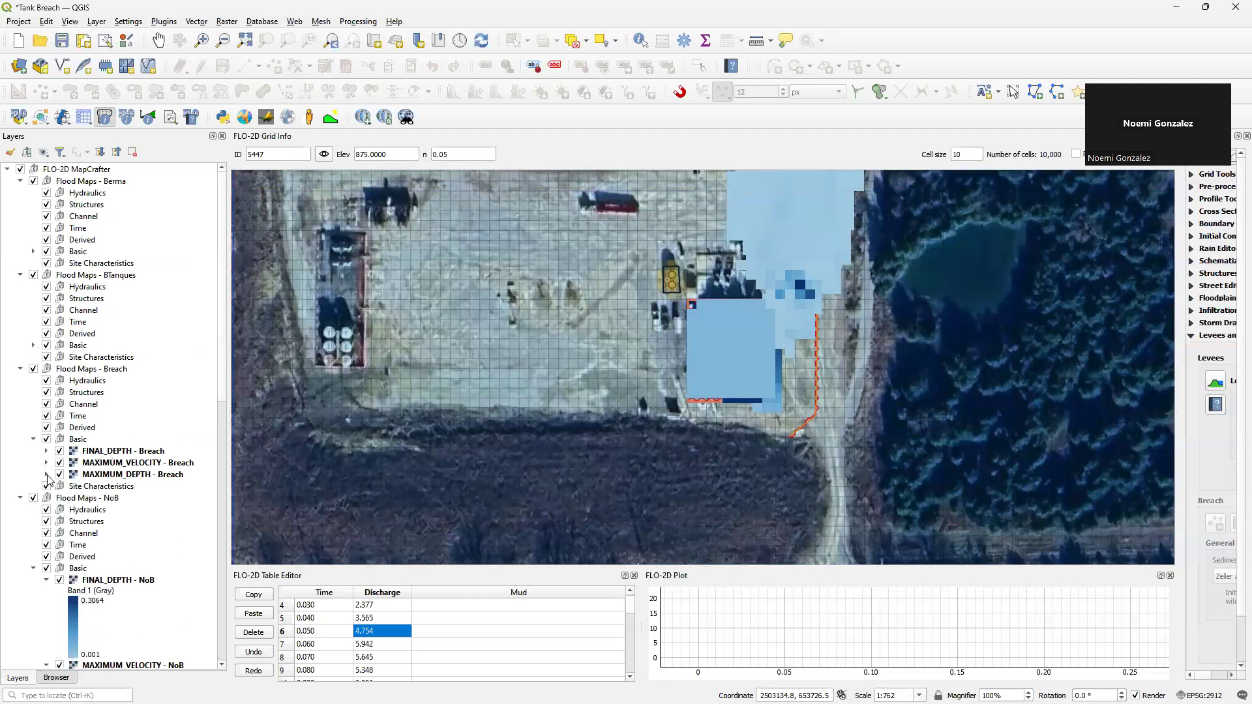
left_click(47, 580)
left_click(47, 592)
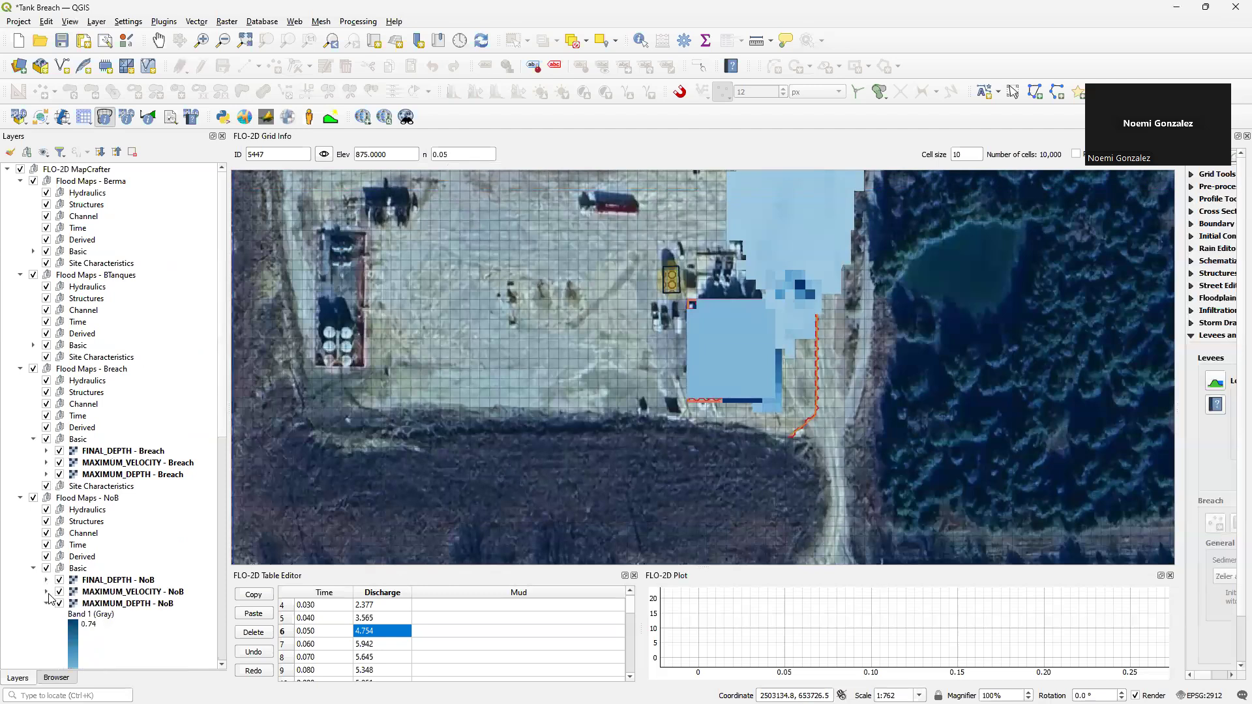
left_click(47, 605)
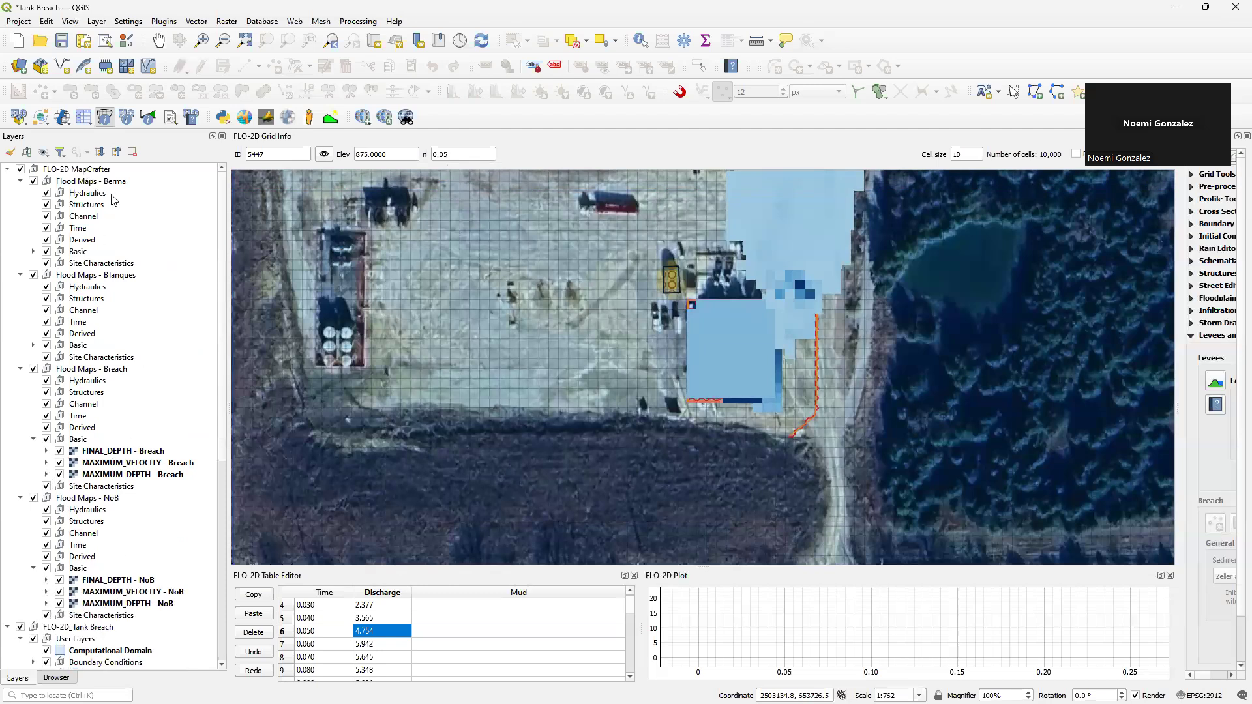
scroll(108, 386, "down", 1)
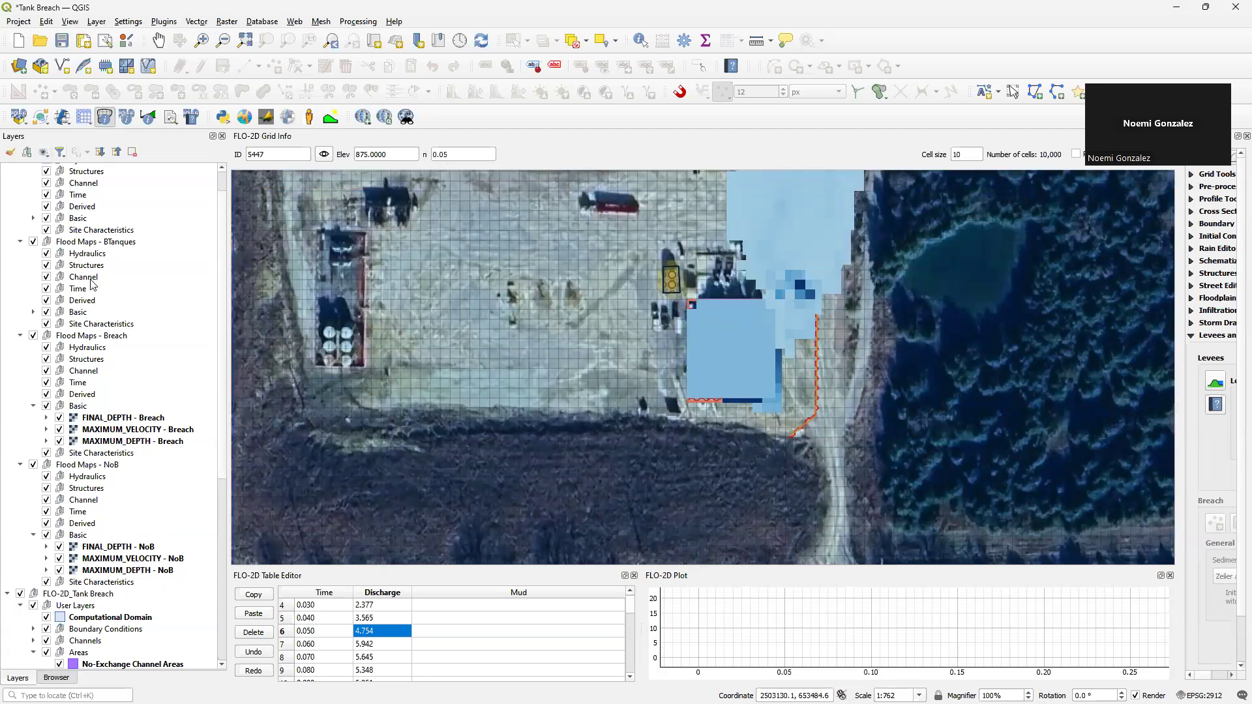
scroll(75, 198, "up", 1)
Step: Hide the Berma, BTanques and Breach flood maps and the NoB velocity and final depth rasters, leaving only MAXIMUM_DEPTH - NoB displayed
left_click(34, 182)
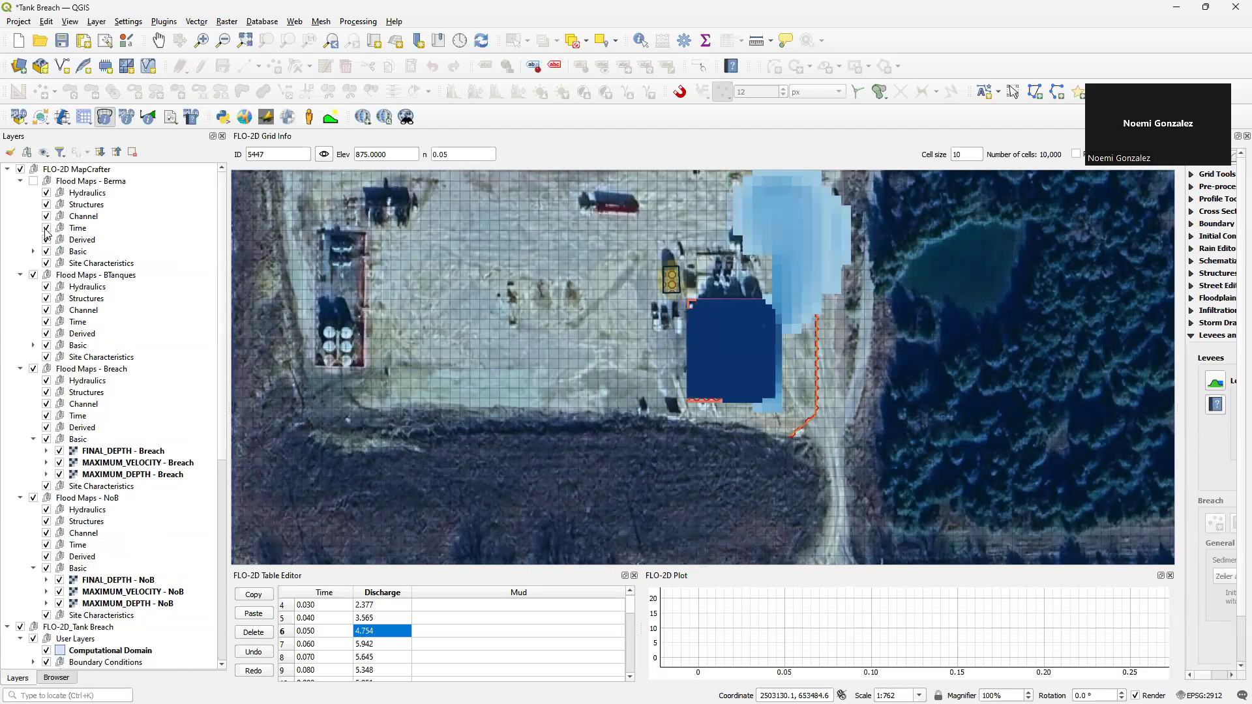
left_click(33, 275)
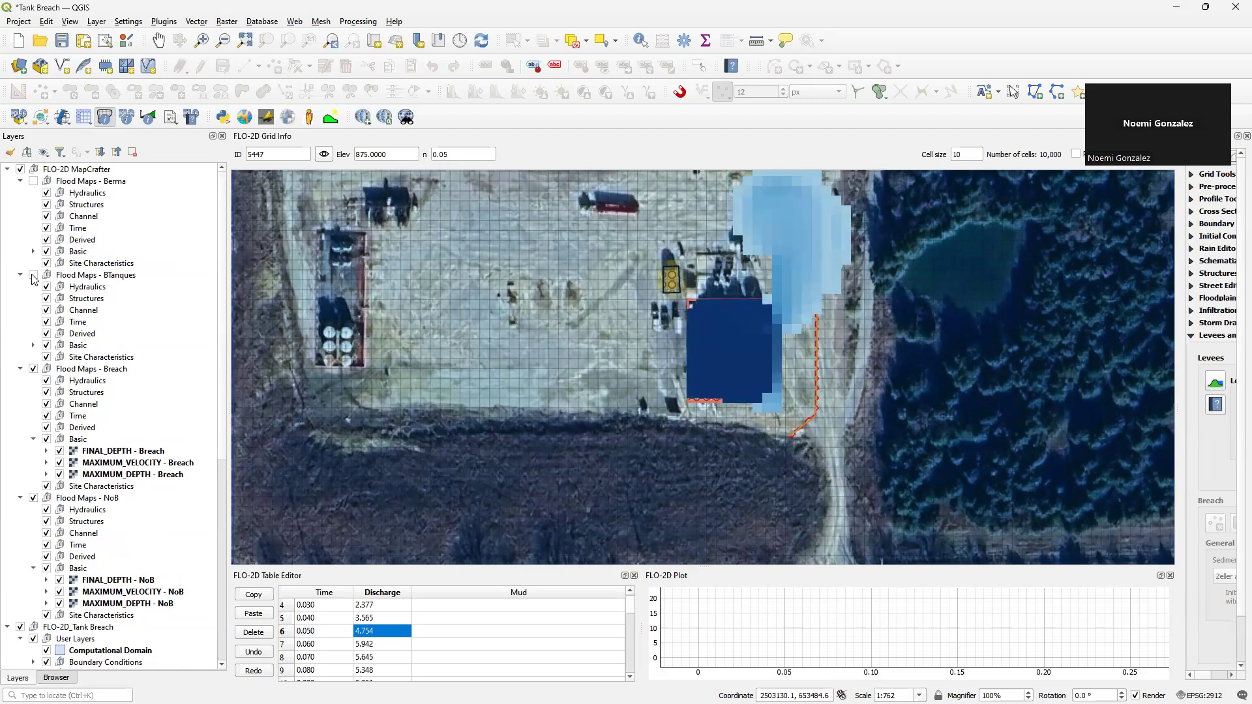
left_click(33, 369)
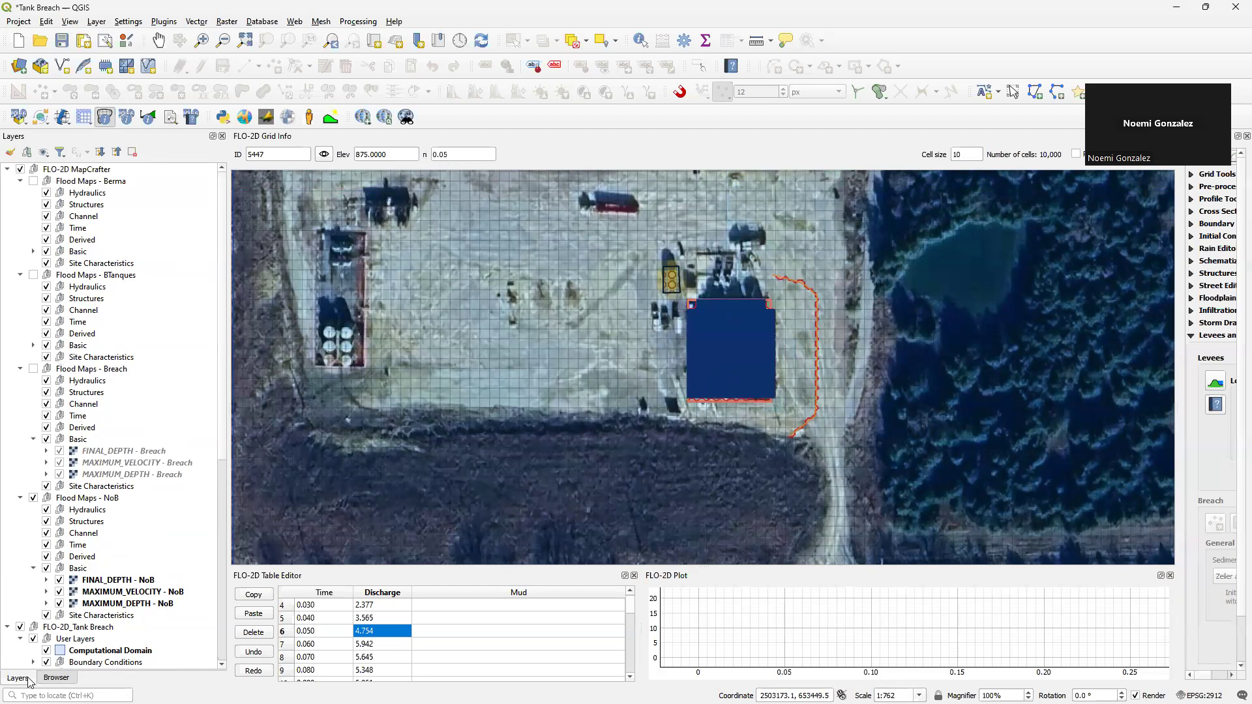
left_click(59, 591)
left_click(59, 580)
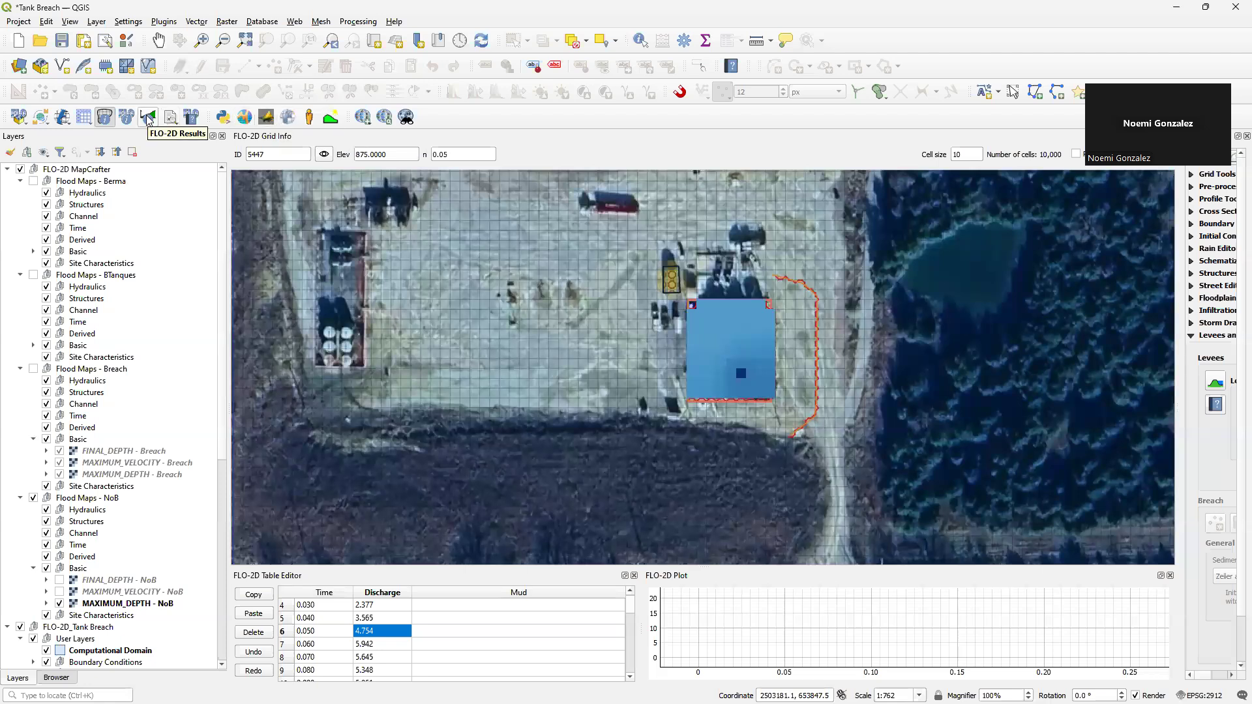
Step: Query the FLO-2D results of grid element 5249 inside the container to view its time series table and plot
left_click(148, 118)
left_click(769, 359)
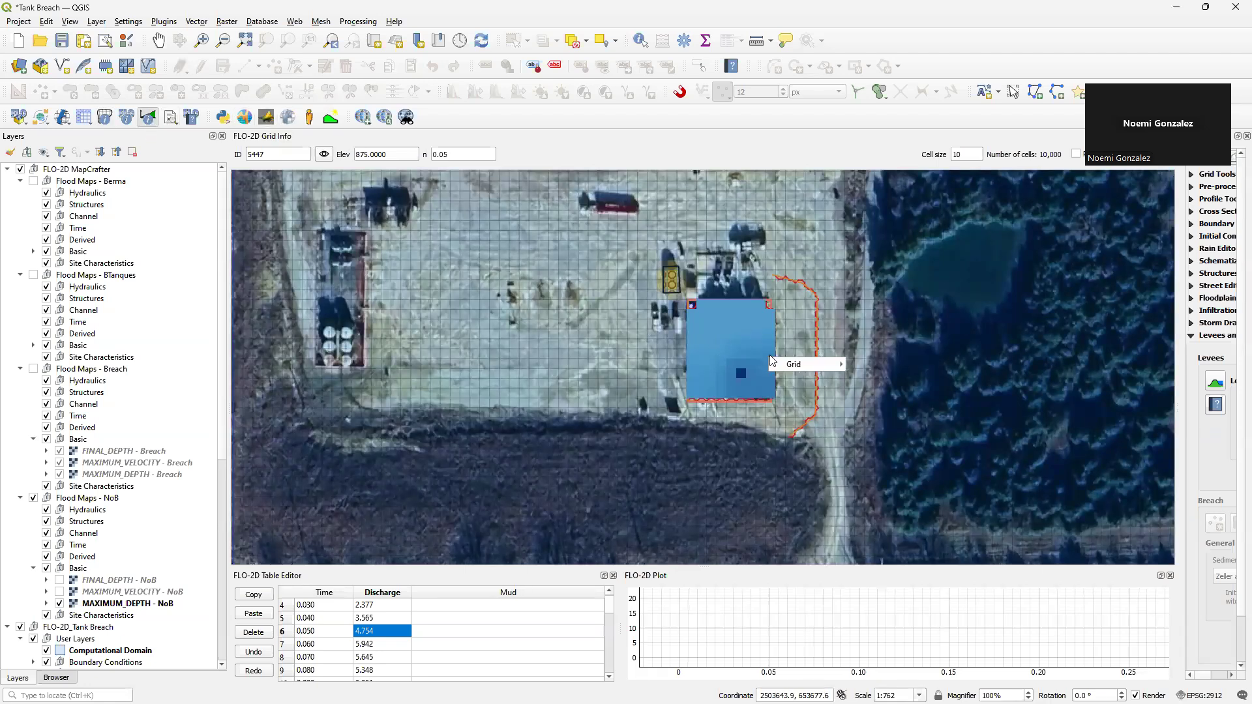
mouse_move(809, 364)
left_click(874, 365)
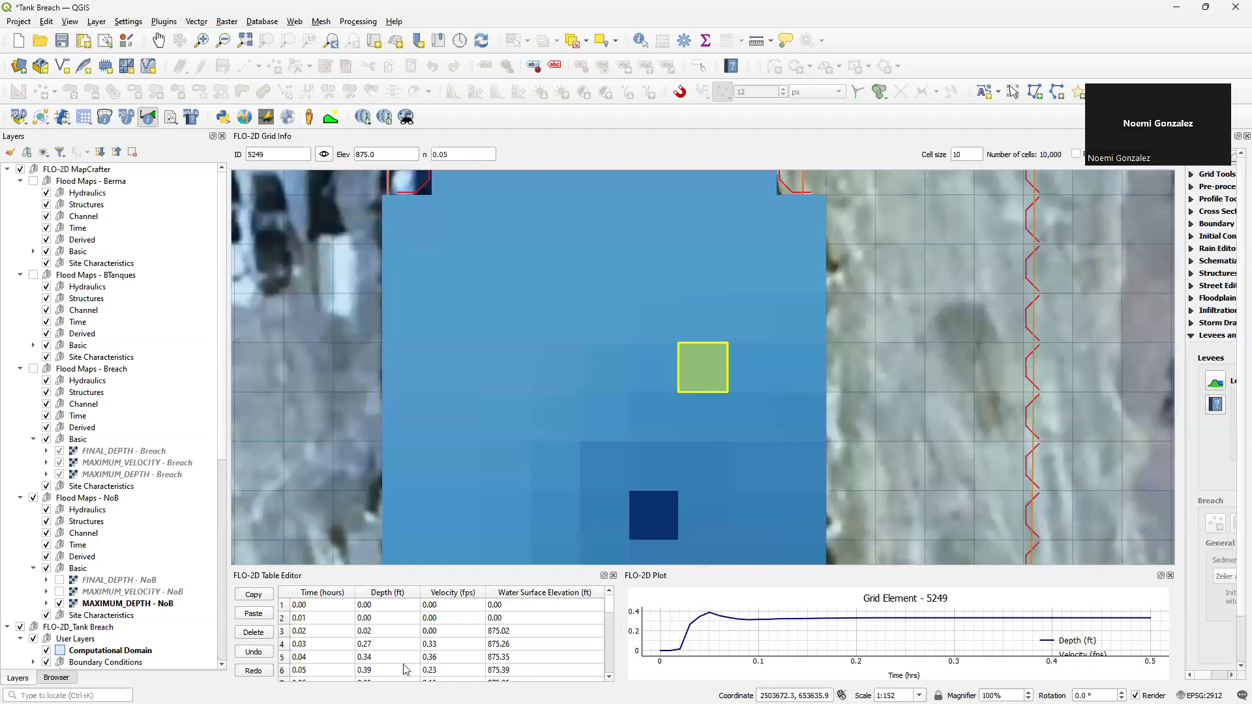
Step: Identify the MAXIMUM_DEPTH - NoB raster values at several cells across the container
left_click(641, 41)
left_click(145, 604)
left_click(708, 361)
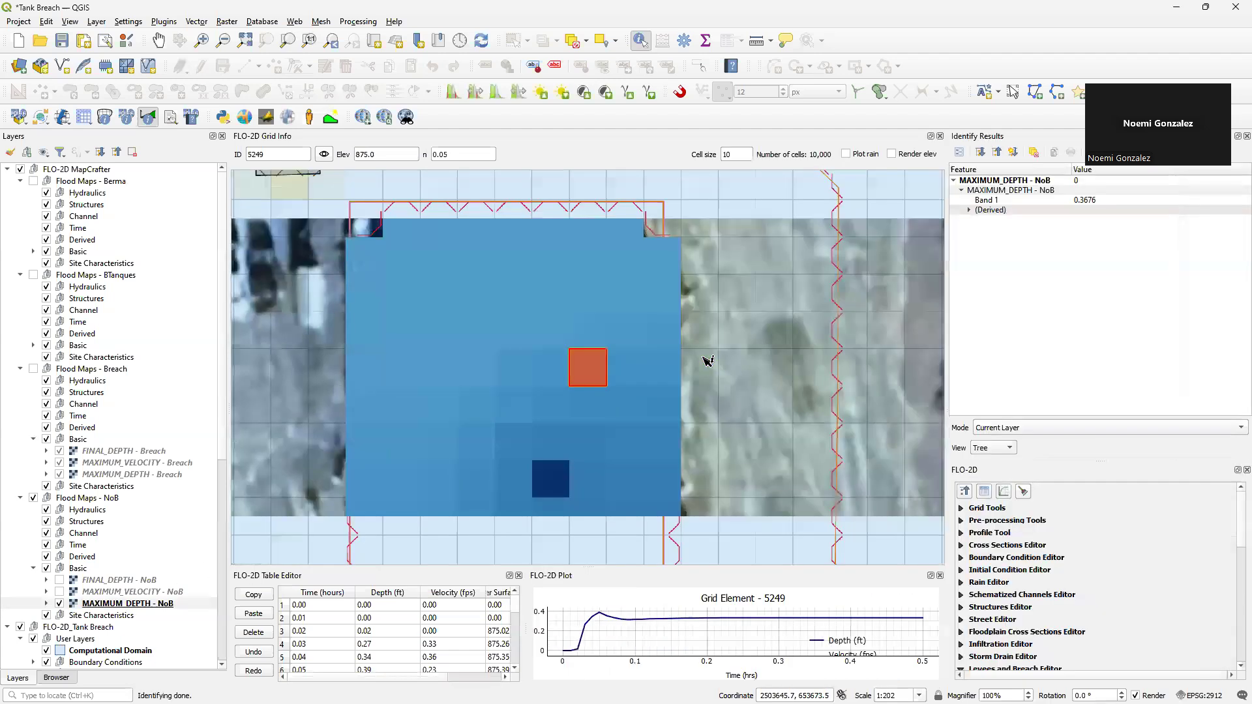
left_click(522, 335)
left_click(601, 265)
left_click(663, 311)
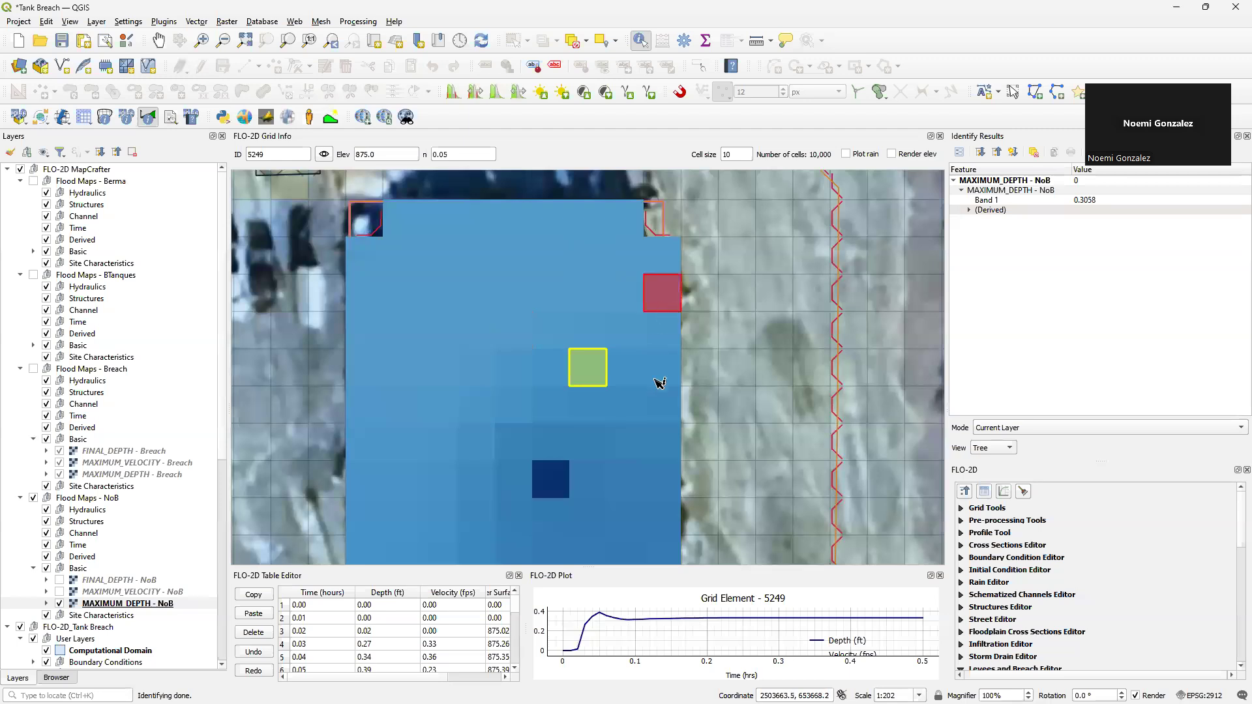
left_click(660, 383)
left_click(523, 414)
left_click(444, 330)
left_click(551, 300)
left_click(637, 326)
left_click(628, 449)
left_click(486, 480)
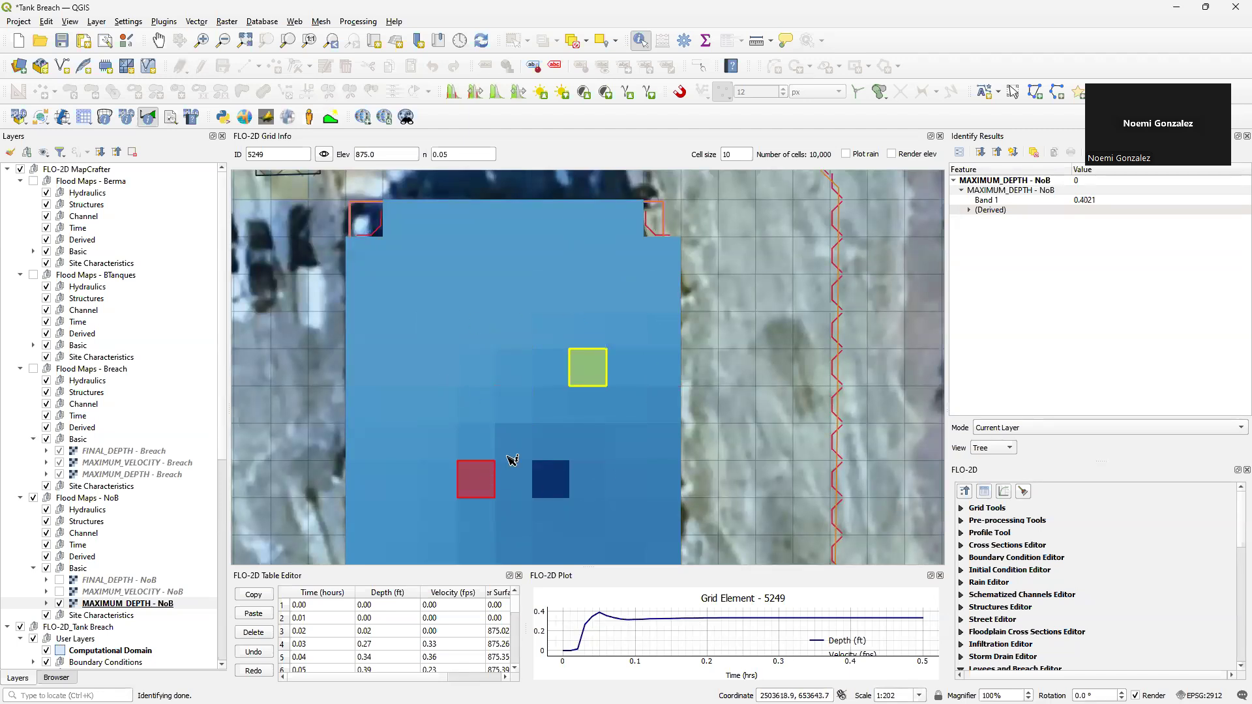
Step: Hide the MAXIMUM_DEPTH - NoB raster and display MAXIMUM_VELOCITY - NoB over the whole container
scroll(614, 352, "down", 1)
scroll(630, 451, "down", 1)
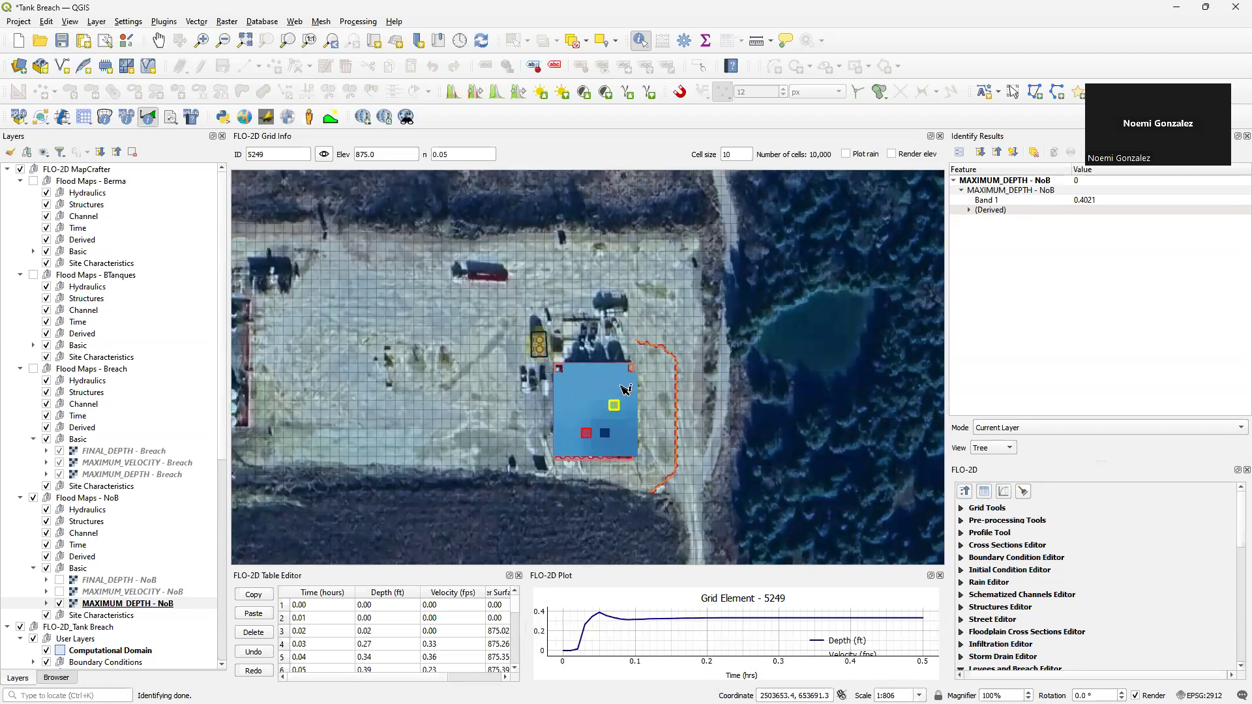
left_click(60, 604)
left_click(60, 592)
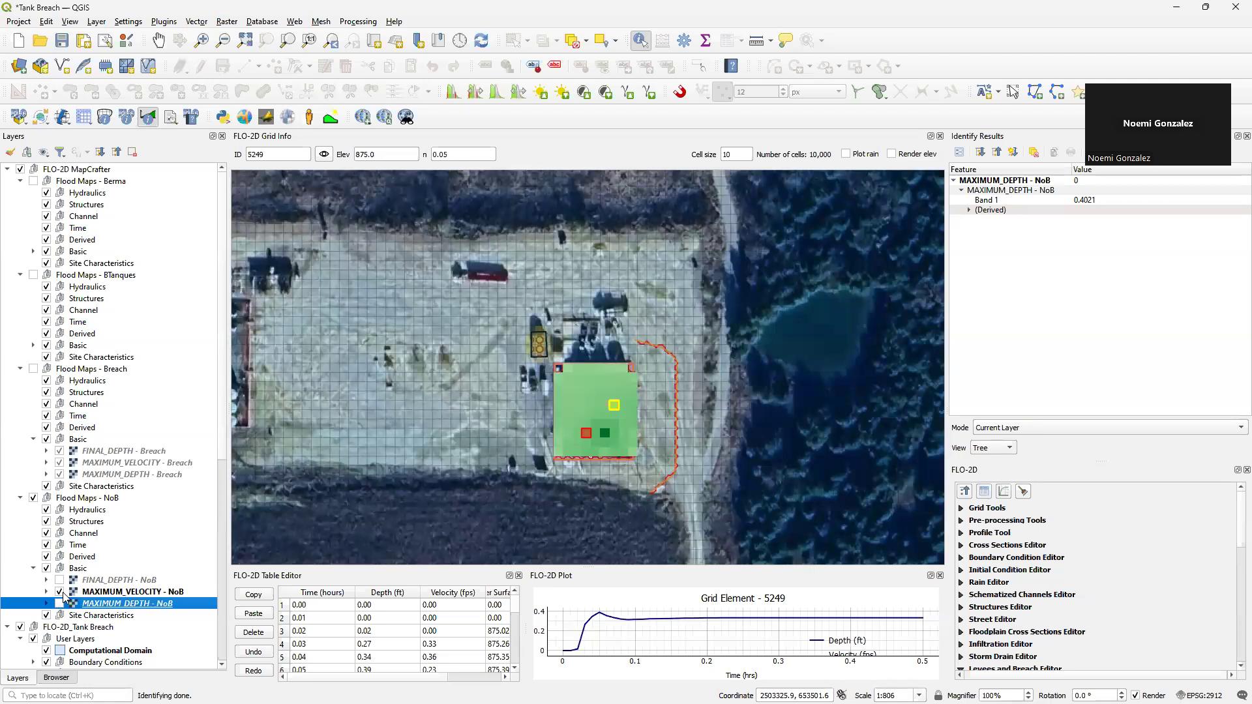
Step: Hide MAXIMUM_VELOCITY - NoB and the whole NoB flood maps group, and display the Flood Maps - Breach group
left_click(60, 591)
left_click(60, 580)
left_click(60, 580)
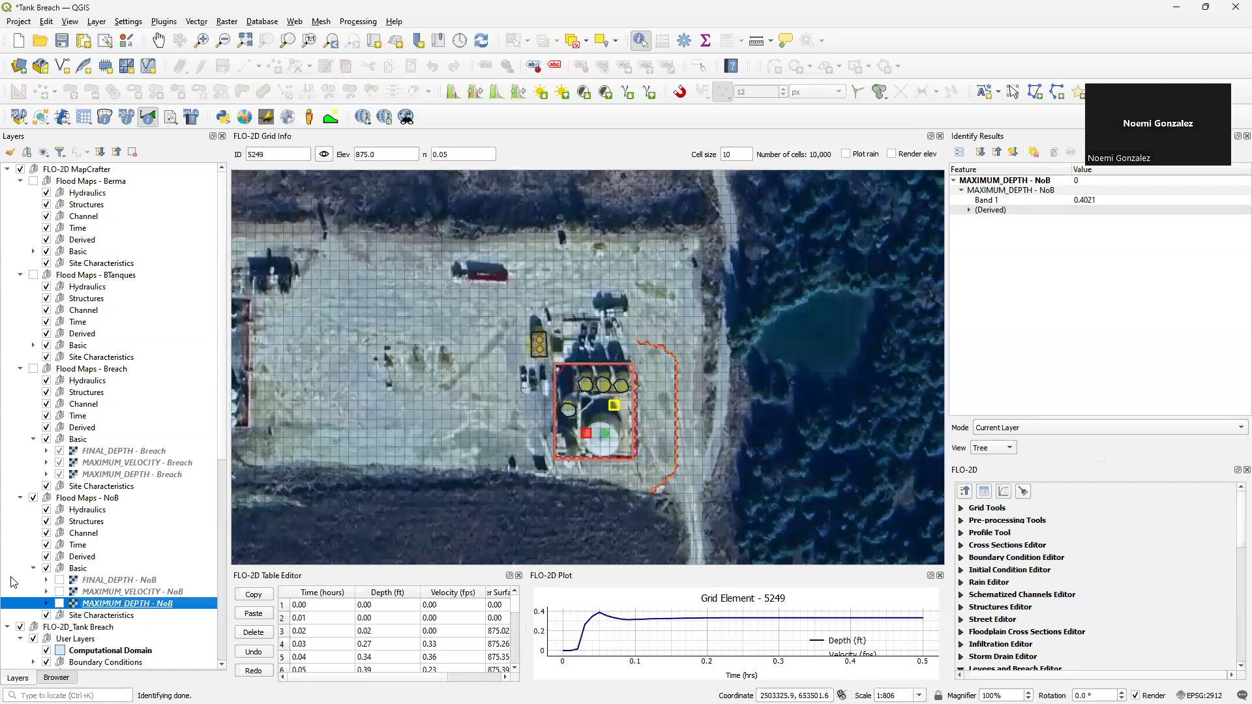
left_click(34, 569)
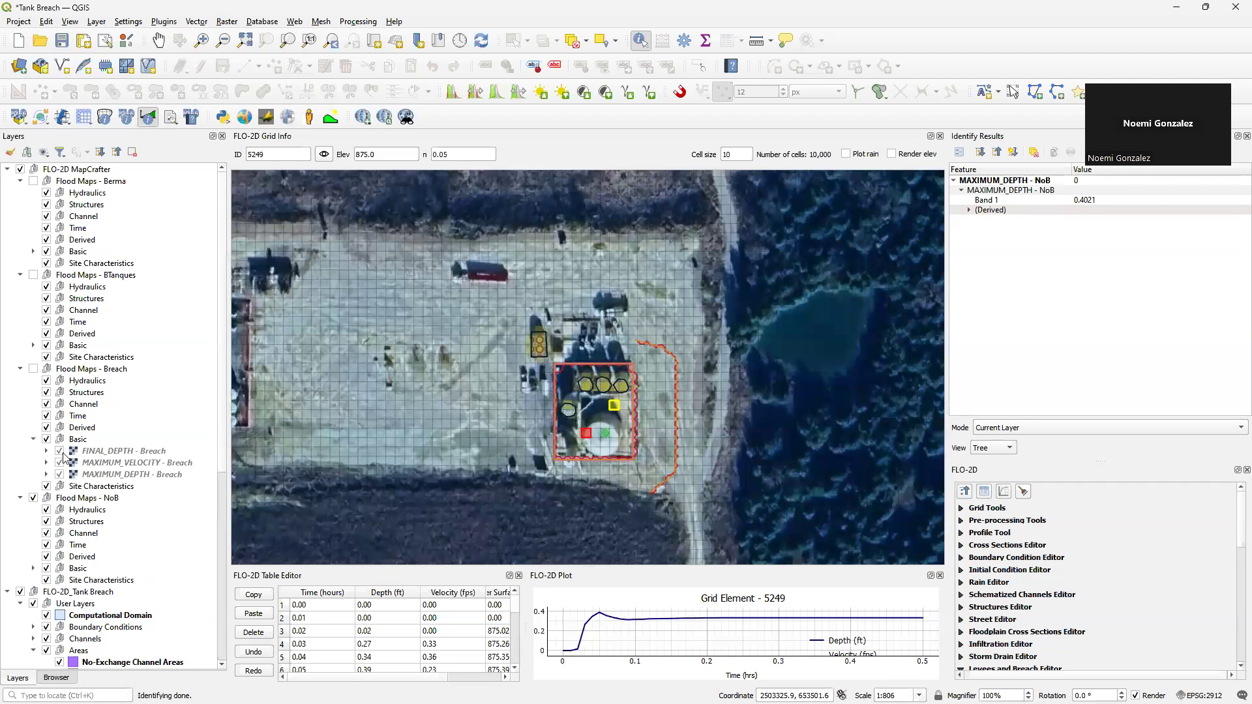
left_click(33, 369)
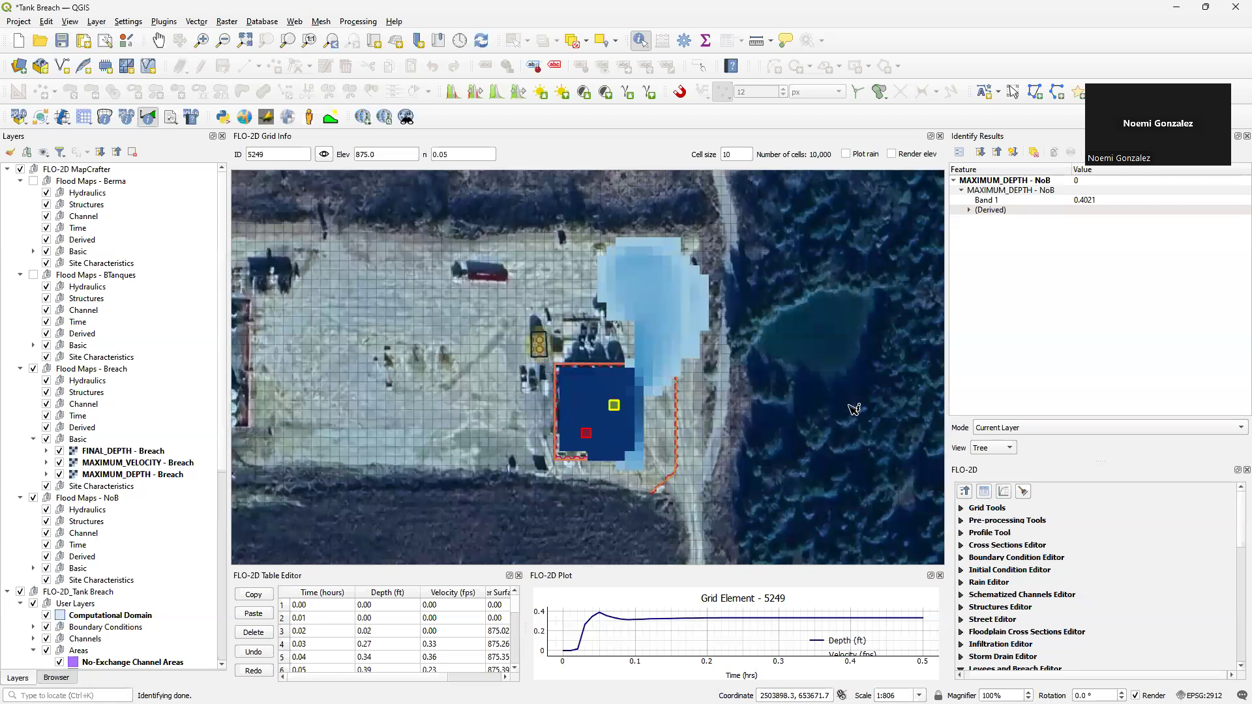
scroll(850, 405, "down", 1)
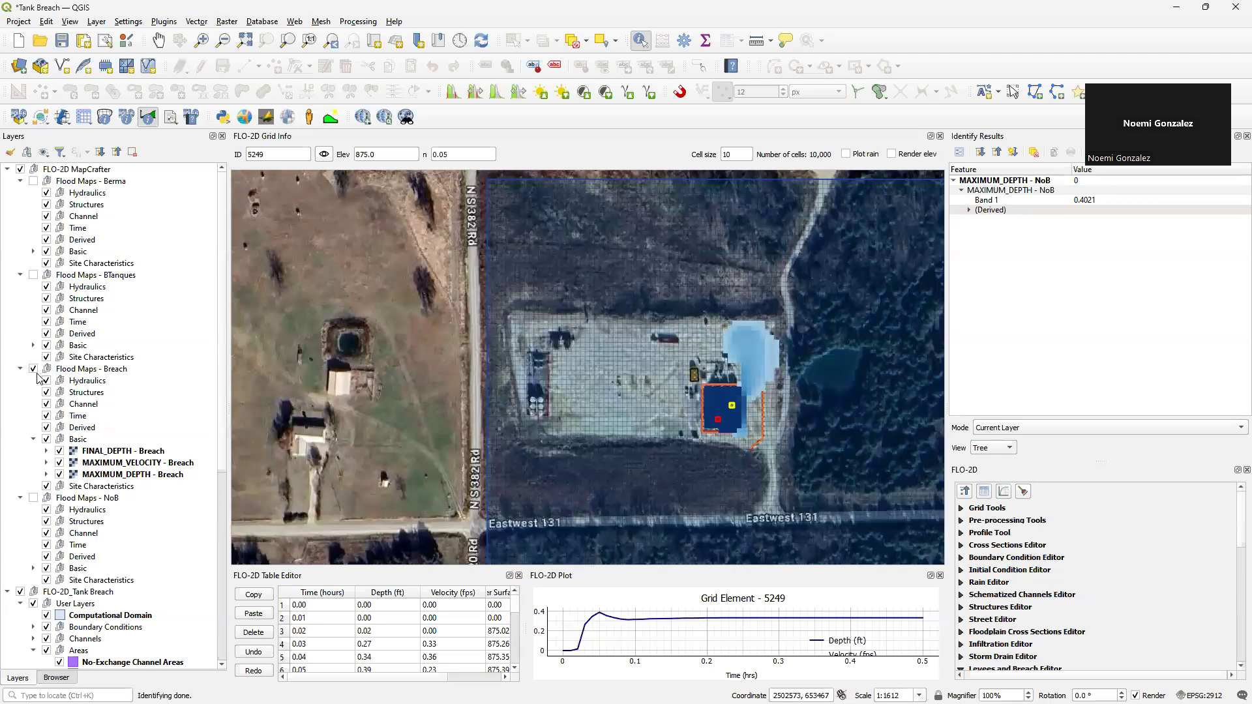
Step: Display the Flood Maps - BTanques group instead of Breach, expand its Basic rasters and collapse their legends
left_click(33, 275)
left_click(33, 369)
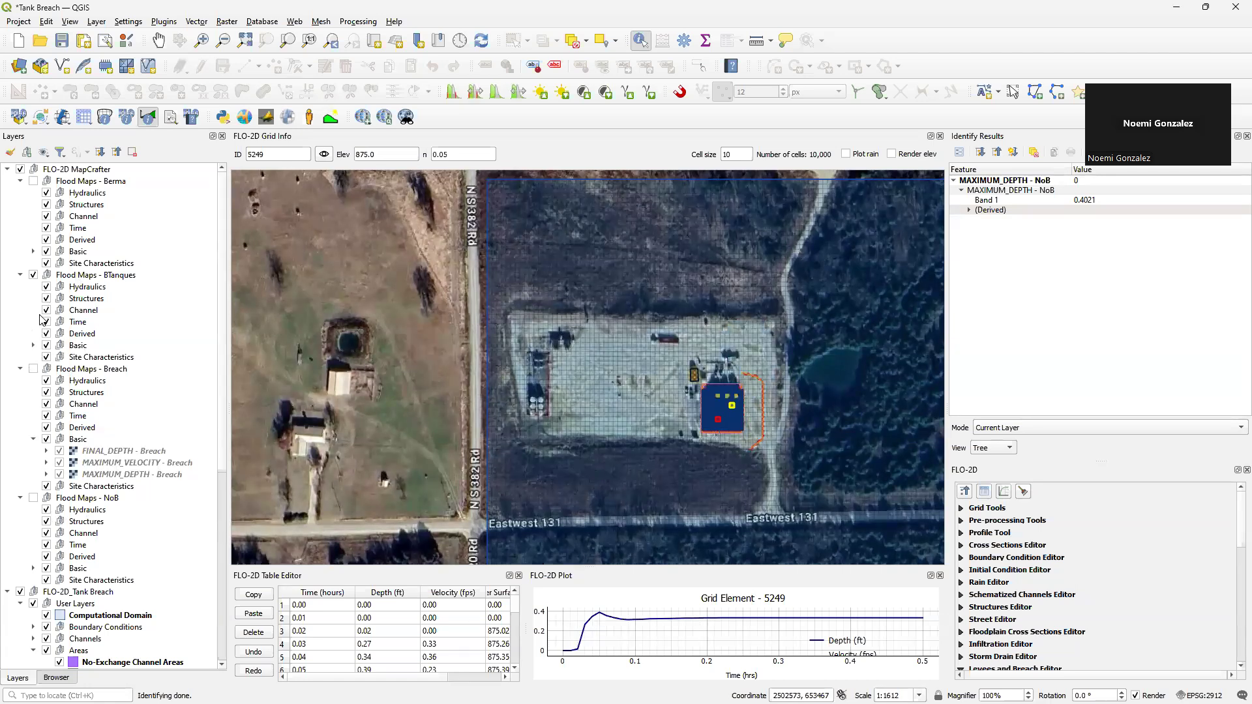
left_click(33, 345)
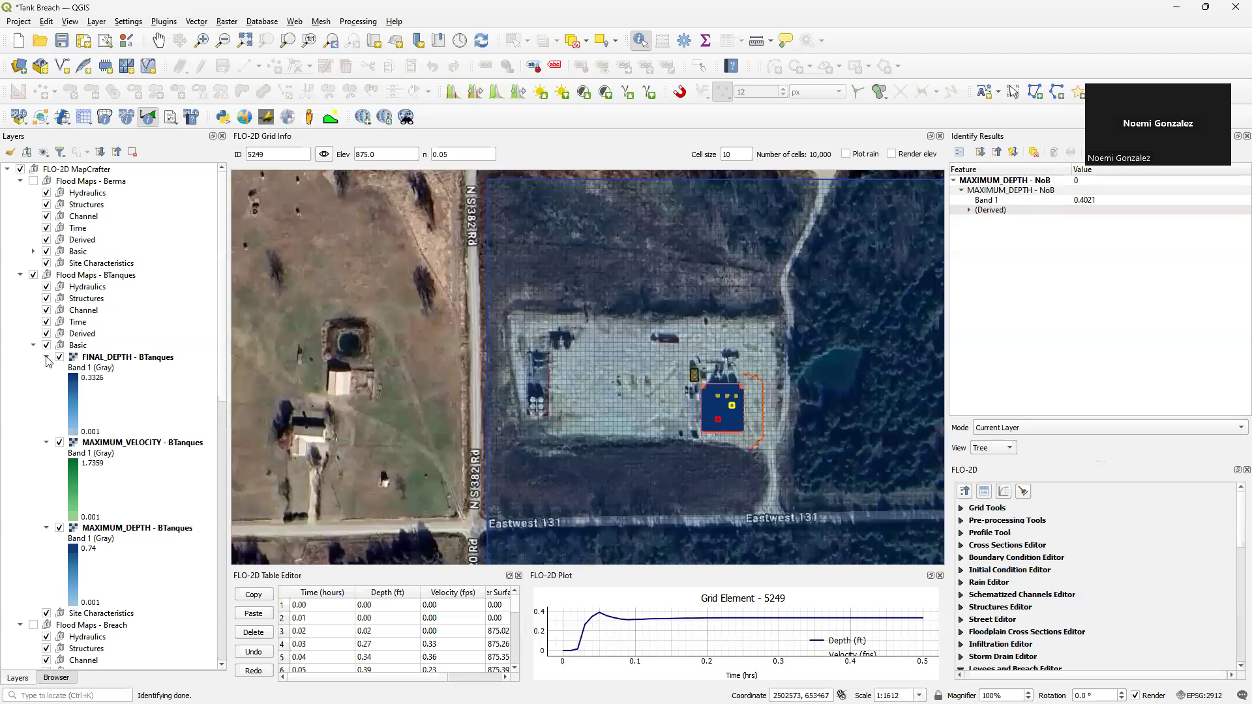
left_click(46, 358)
left_click(46, 368)
left_click(46, 380)
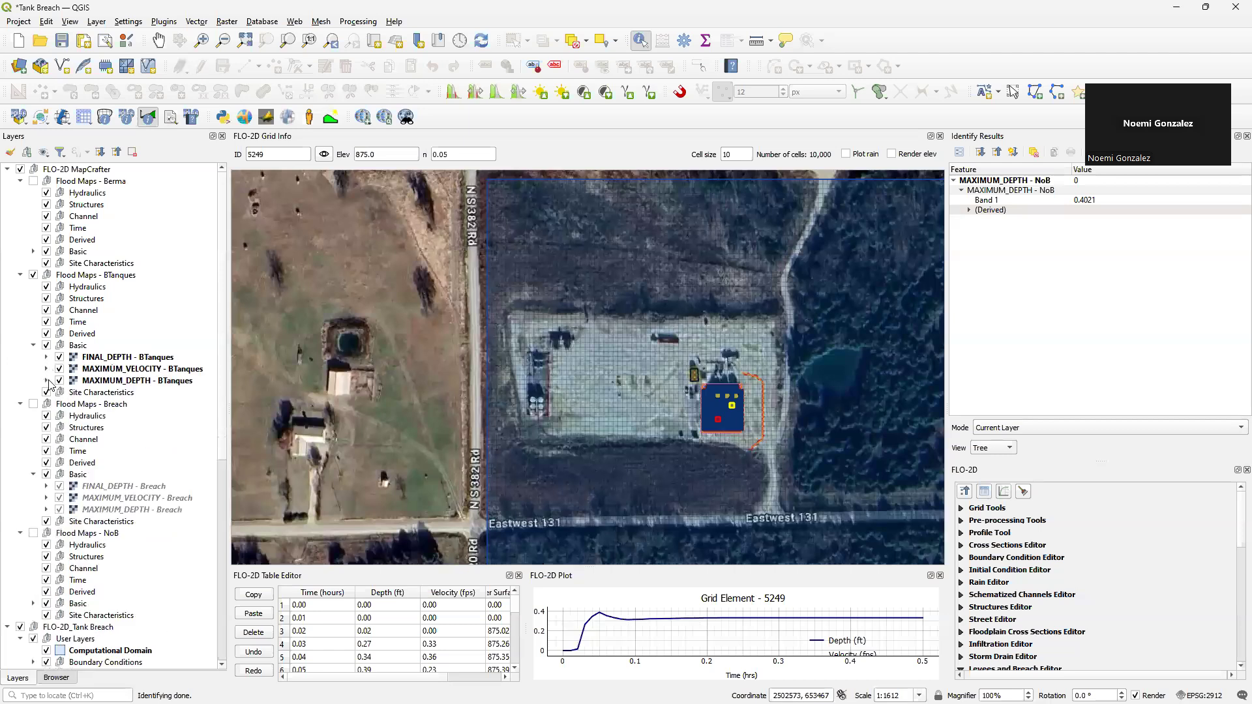
Step: Hide the FINAL_DEPTH and MAXIMUM_VELOCITY rasters of BTanques, leaving only MAXIMUM_DEPTH - BTanques displayed
left_click(47, 369)
left_click(48, 369)
left_click(60, 369)
left_click(59, 357)
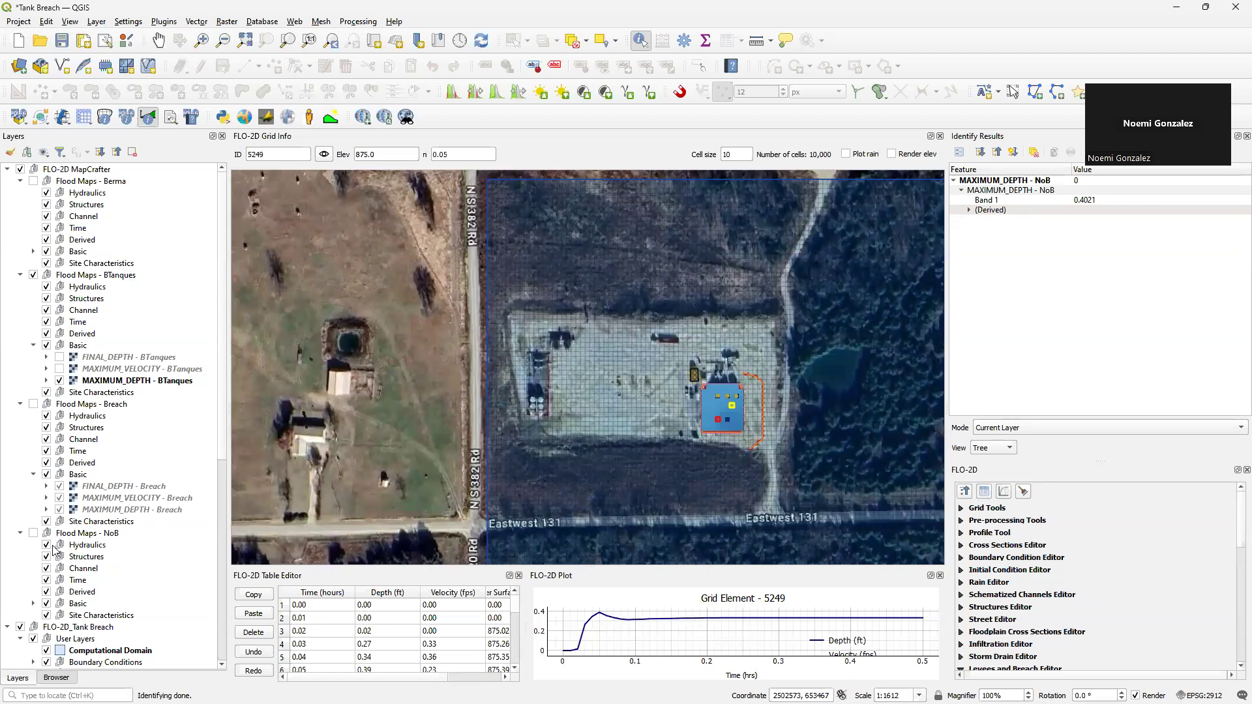
Step: Display MAXIMUM_DEPTH - NoB alongside the BTanques depth raster and identify its value at cells inside the container
left_click(33, 604)
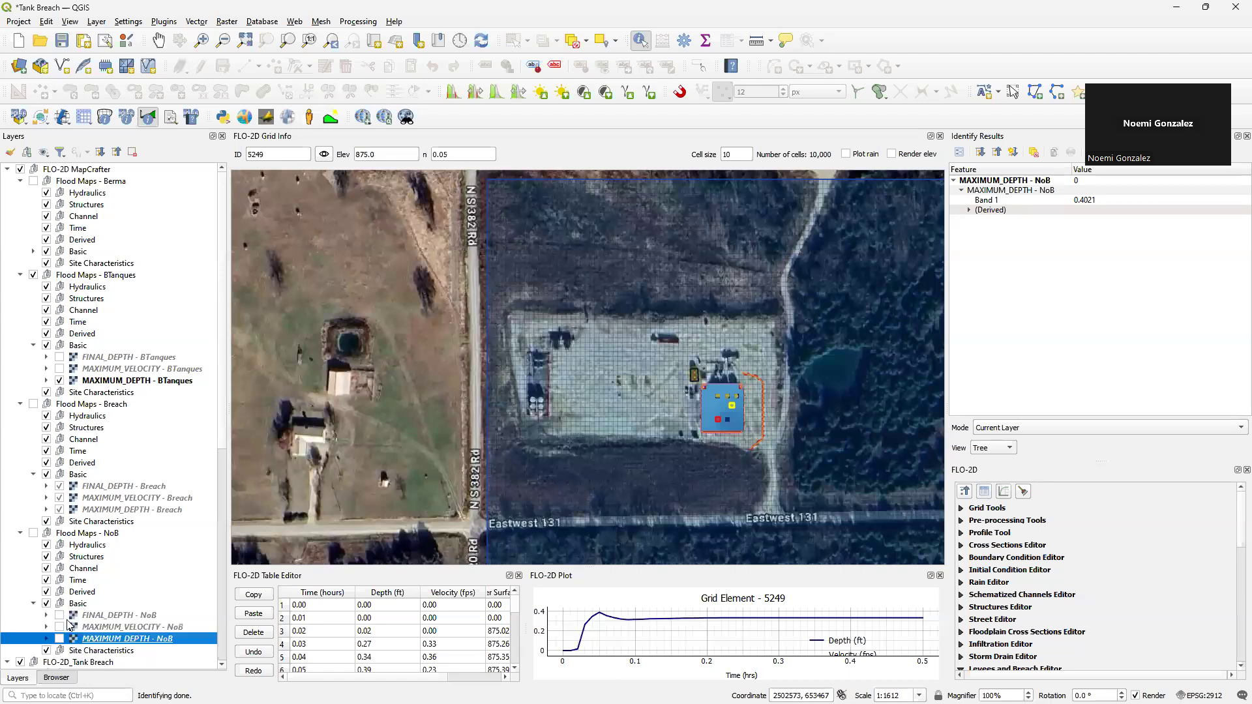
left_click(60, 640)
left_click(721, 399)
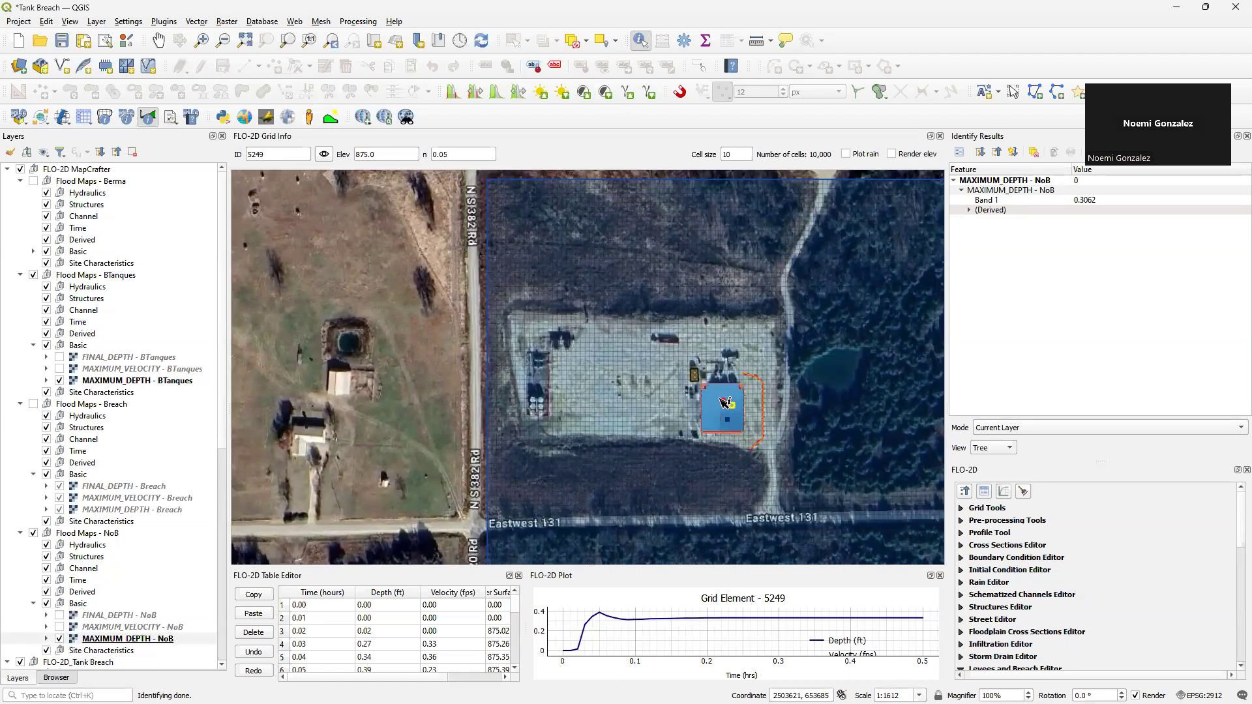
right_click(722, 402)
left_click(784, 484)
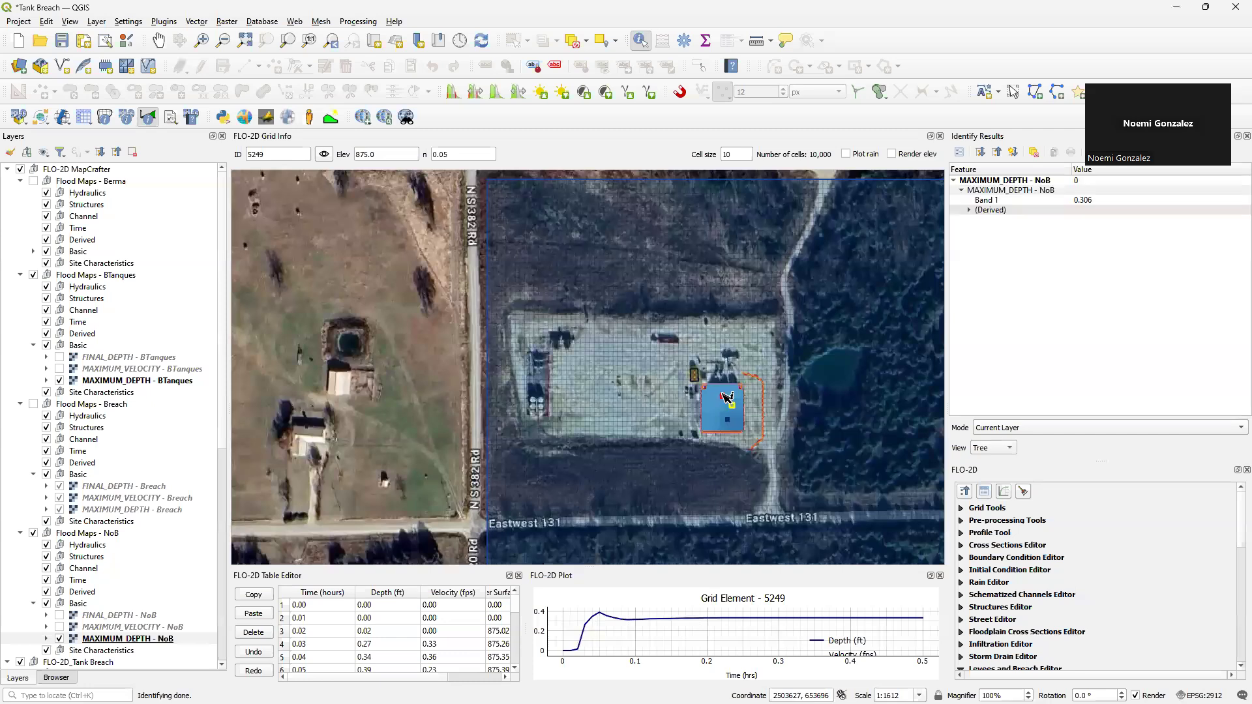
left_click(969, 210)
left_click(955, 181)
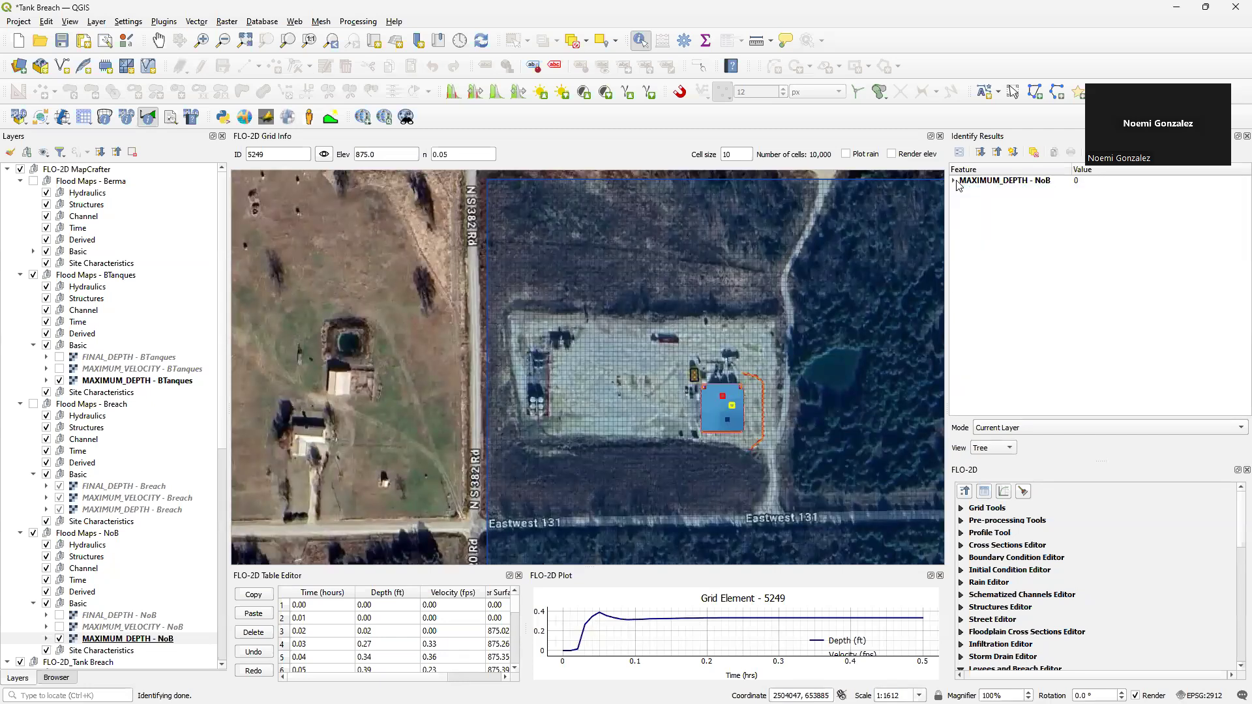
left_click(955, 182)
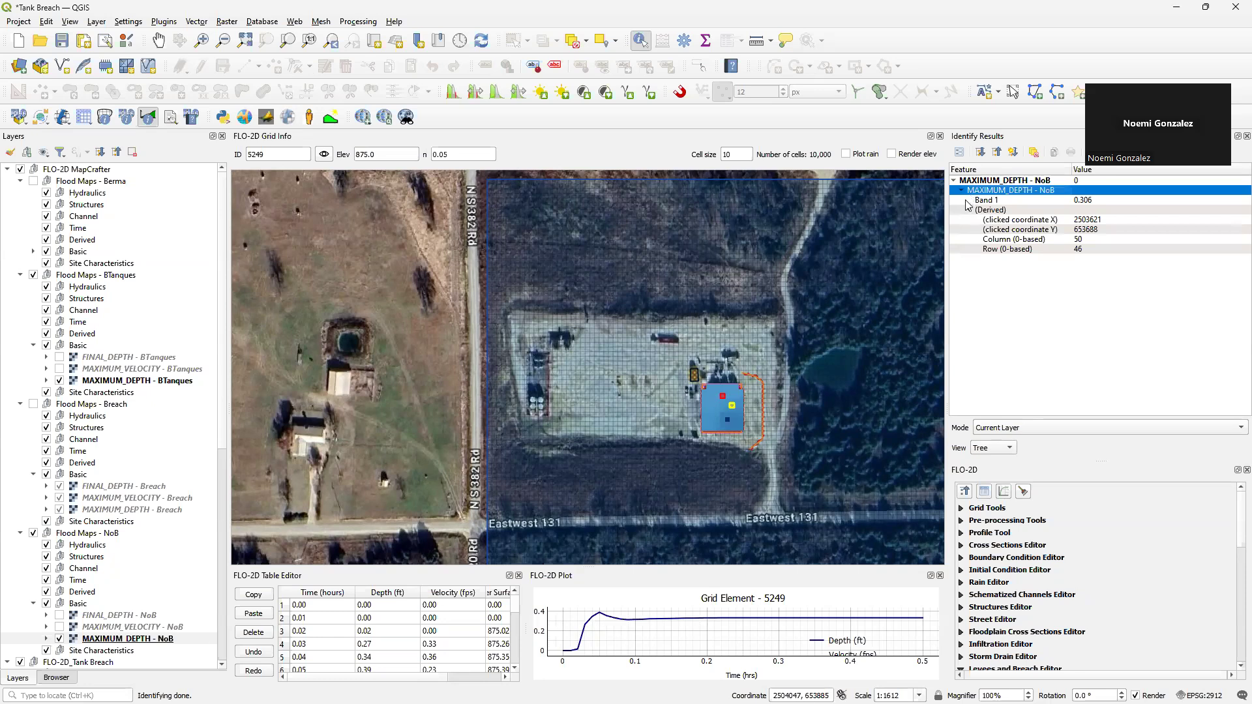
left_click(968, 210)
Step: Identify MAXIMUM_DEPTH - NoB and MAXIMUM_DEPTH - BTanques together at two container cells to compare their Band 1 values
left_click(151, 639)
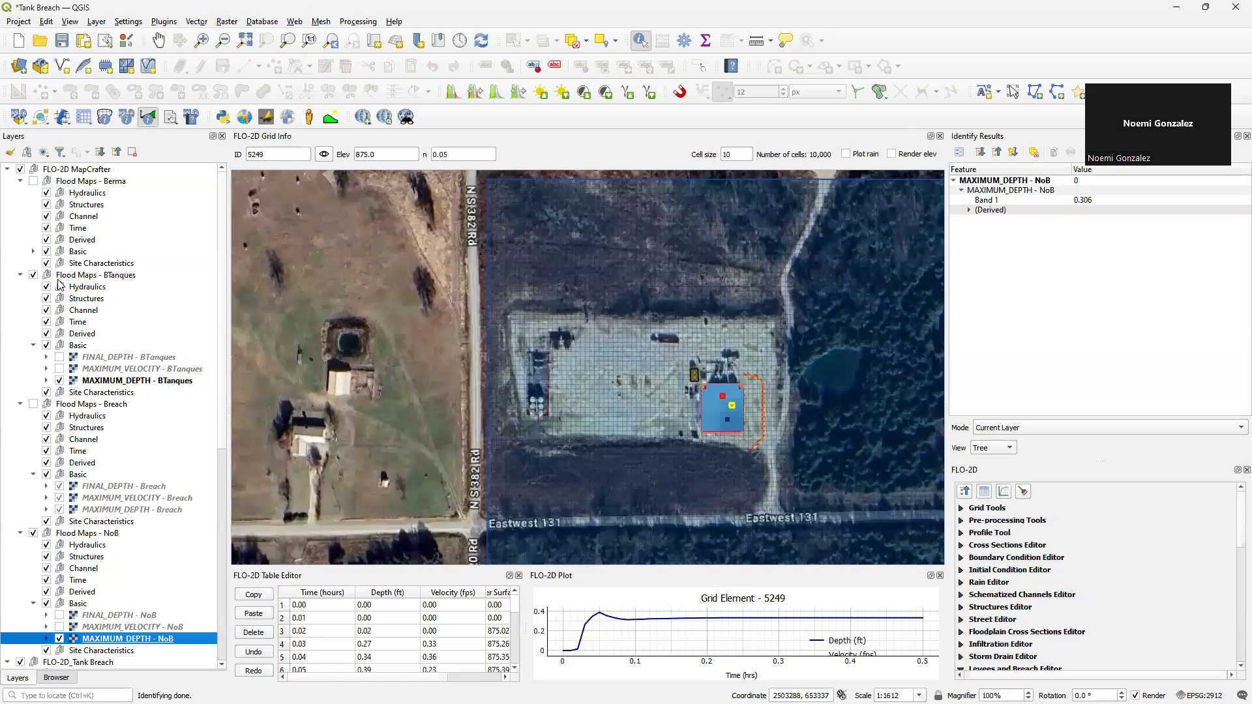
left_click(145, 382)
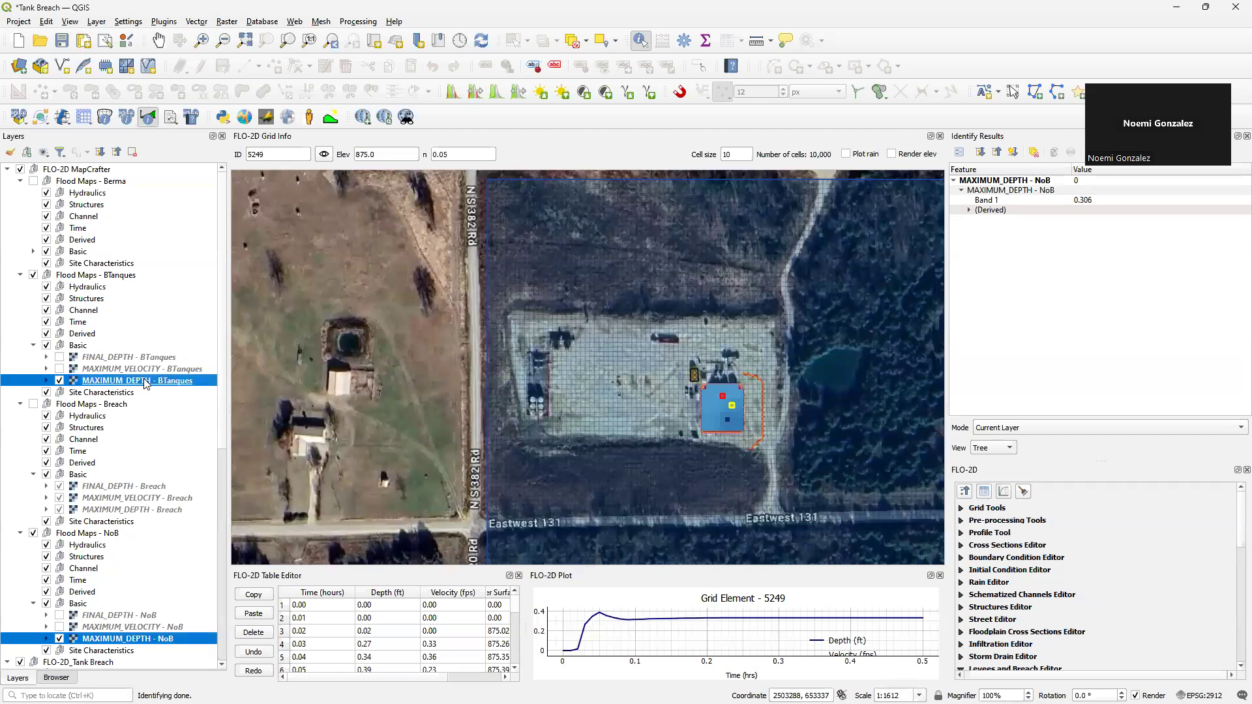
left_click(729, 414)
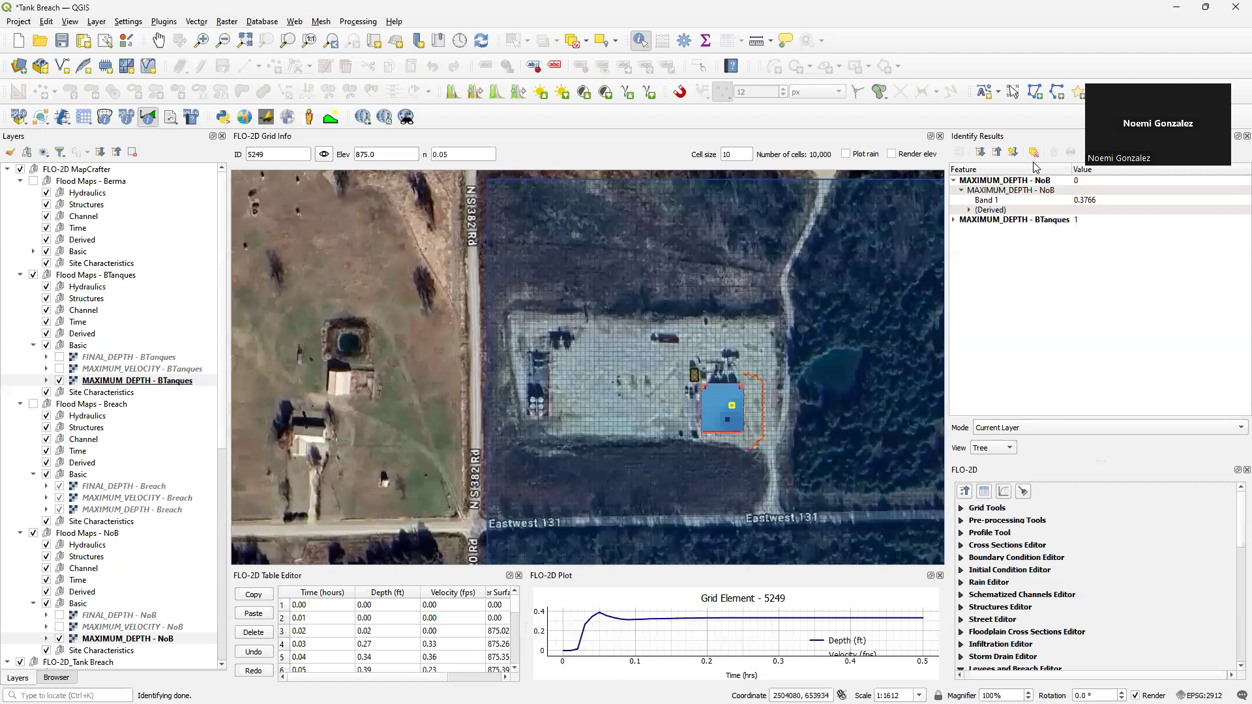
left_click(955, 220)
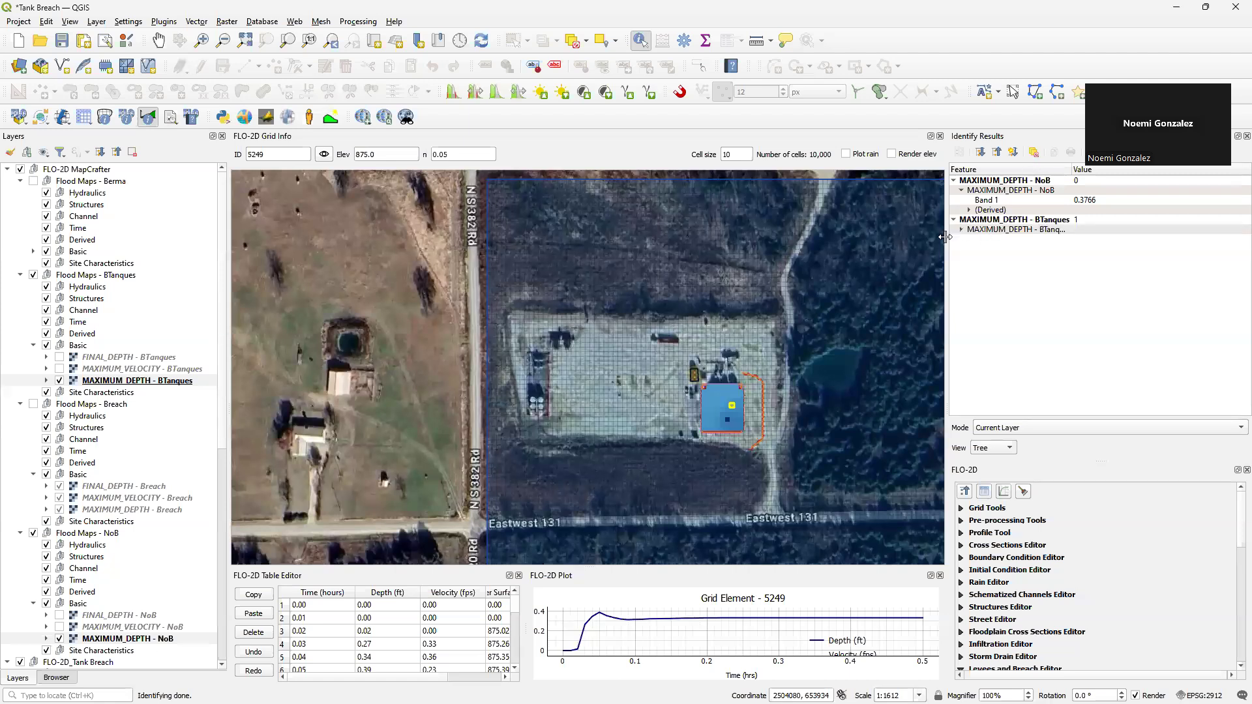
left_click(961, 229)
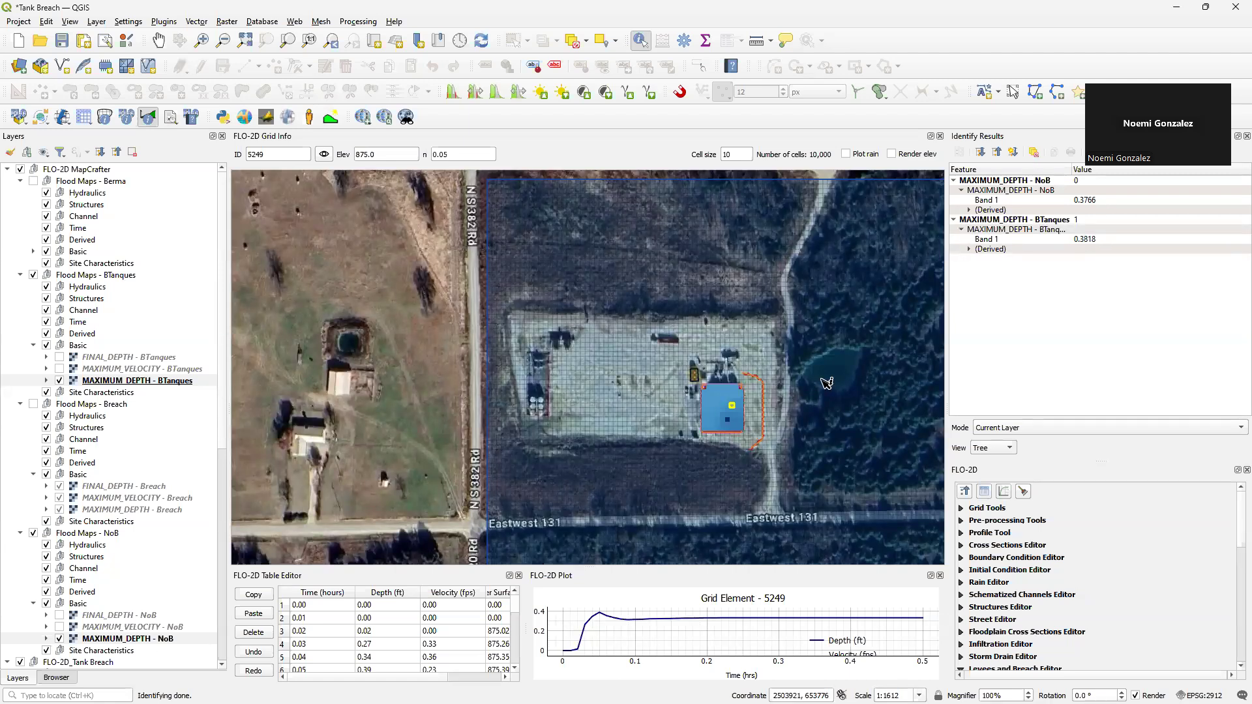
left_click(717, 404)
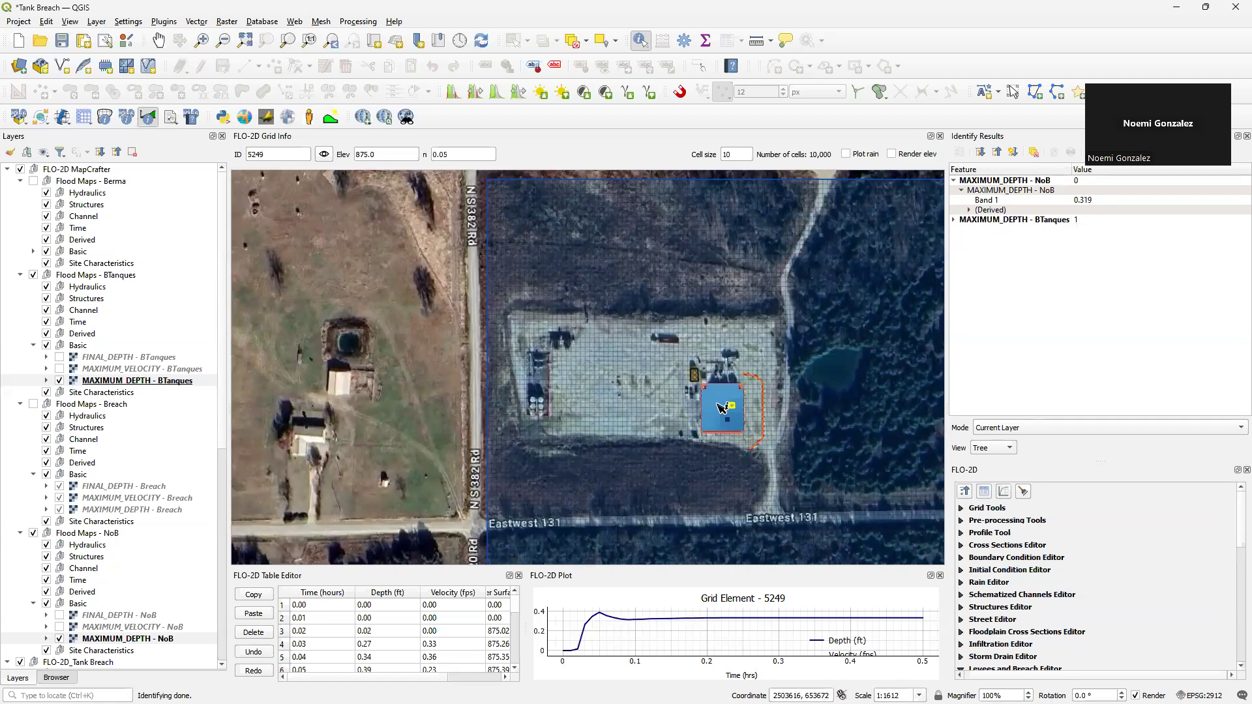
left_click(955, 220)
left_click(961, 229)
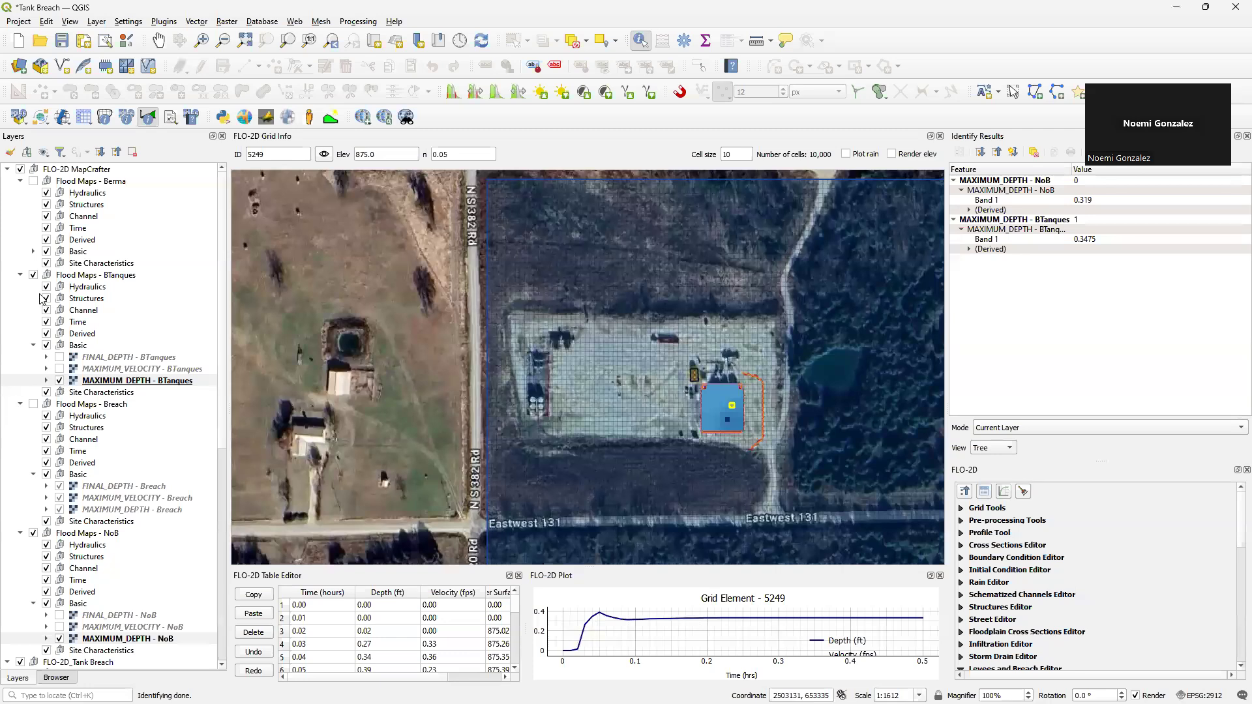
Step: Hide the BTanques and NoB flood maps, display the Flood Maps - Berma group and expand its Basic rasters
left_click(35, 275)
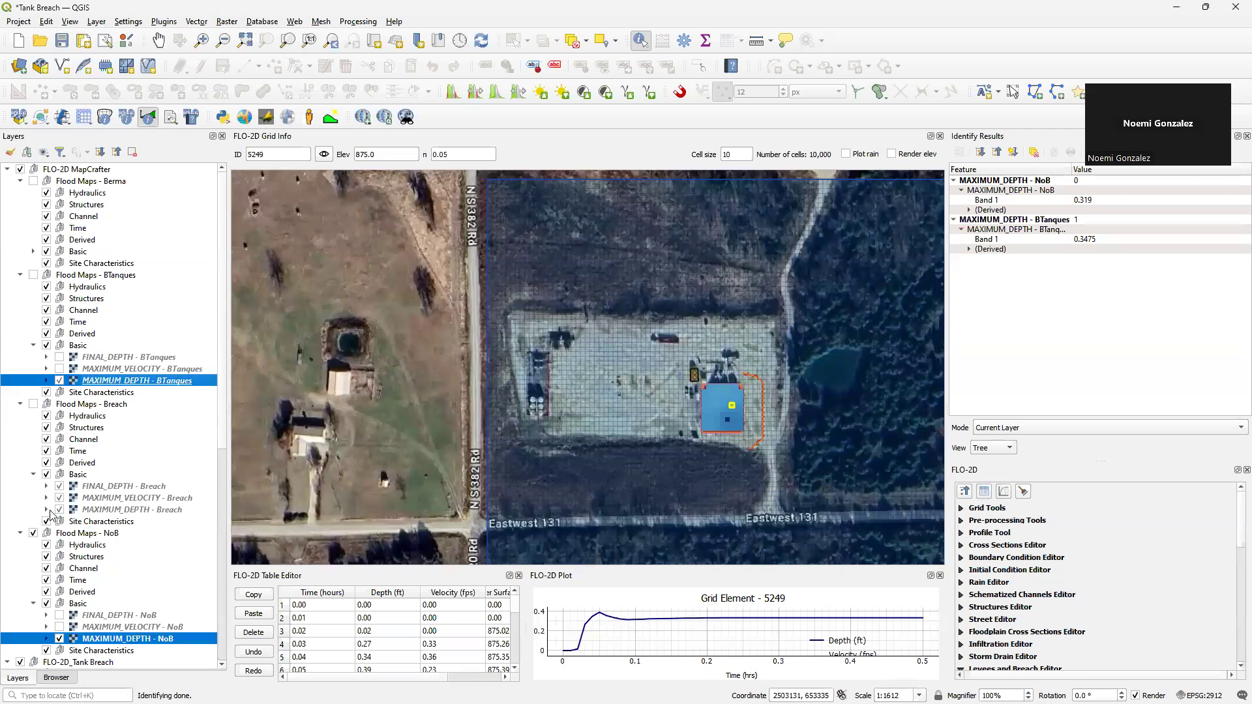
left_click(34, 534)
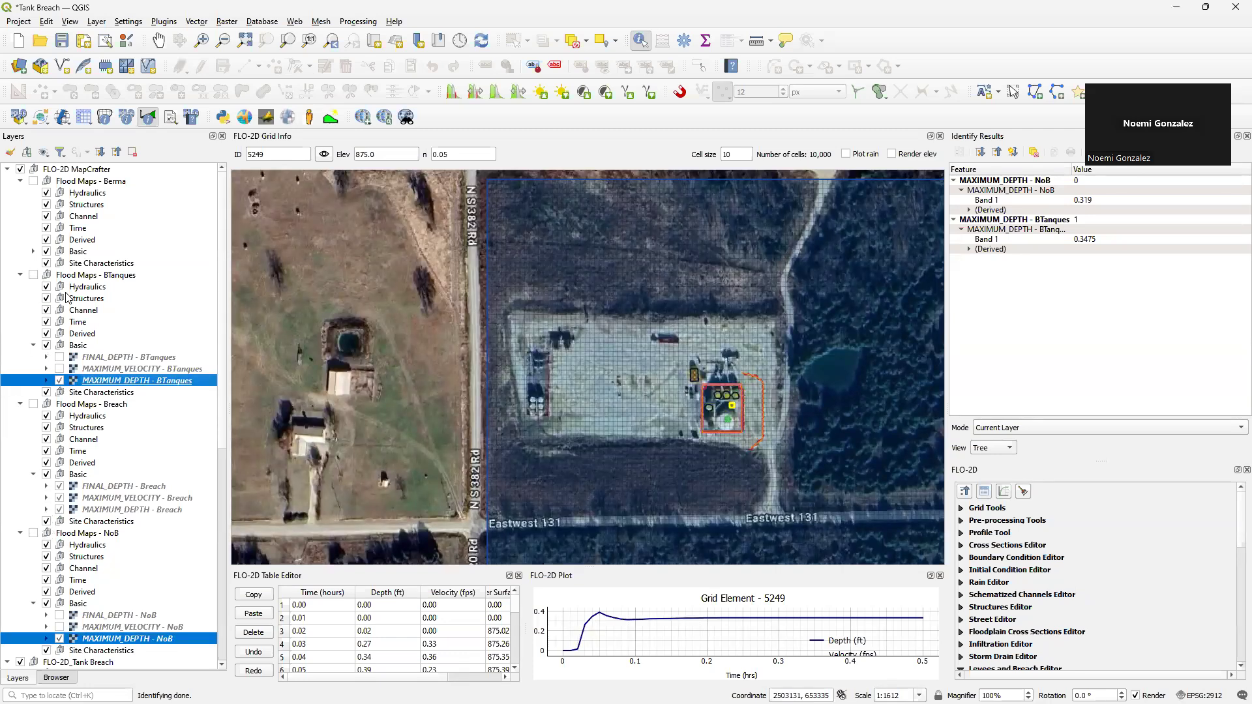
left_click(34, 182)
left_click(33, 251)
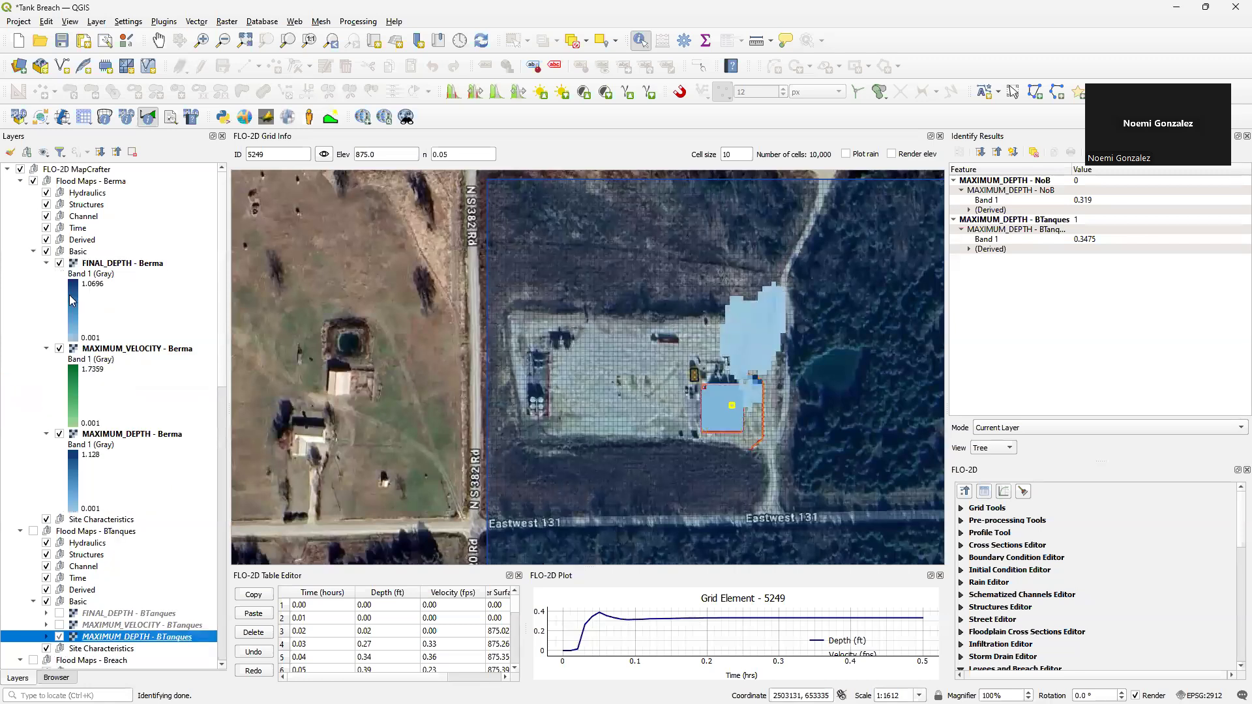
Step: Collapse the legends of the Berma rasters and the BTanques, Breach and NoB flood map groups in the layer tree
left_click(47, 349)
left_click(46, 361)
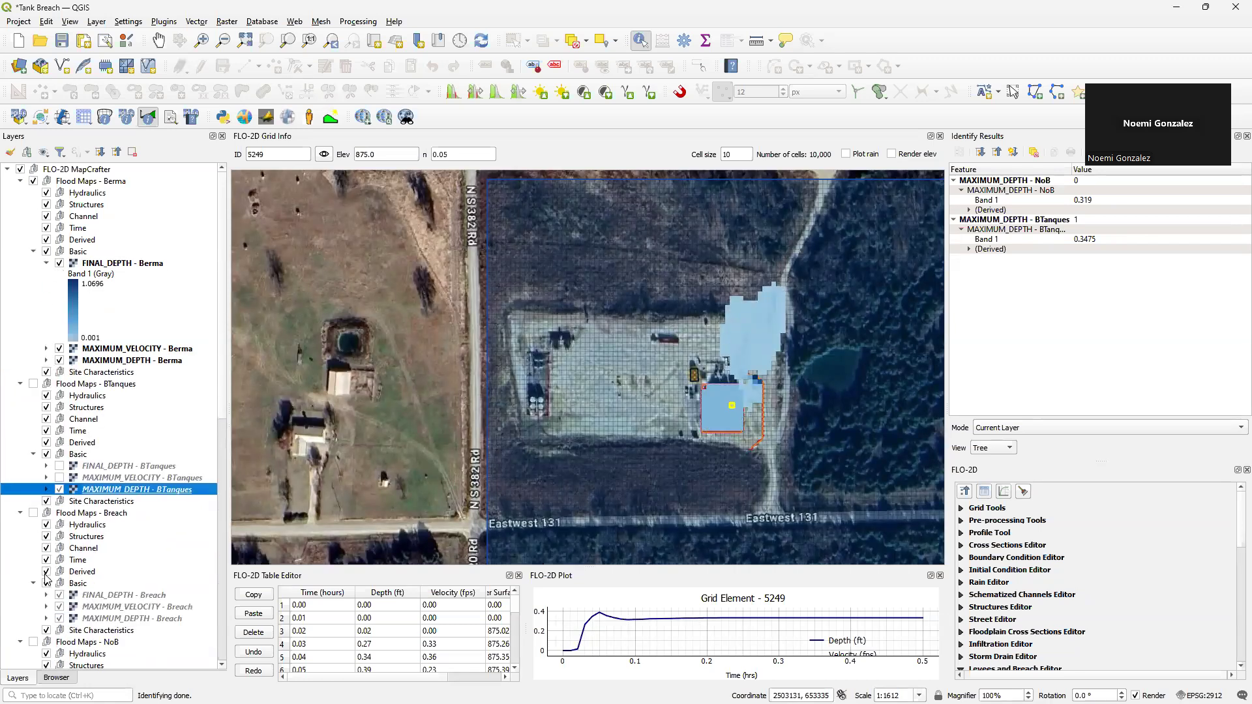
left_click(20, 384)
left_click(20, 396)
left_click(20, 408)
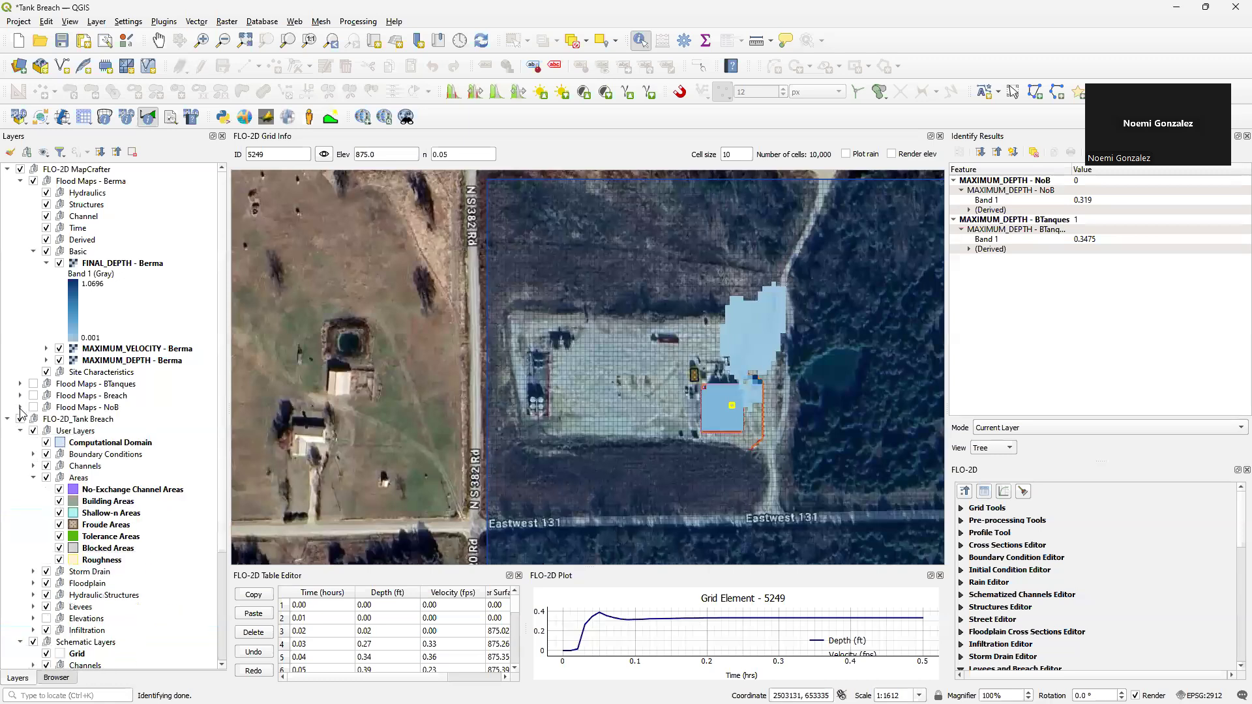
left_click(46, 263)
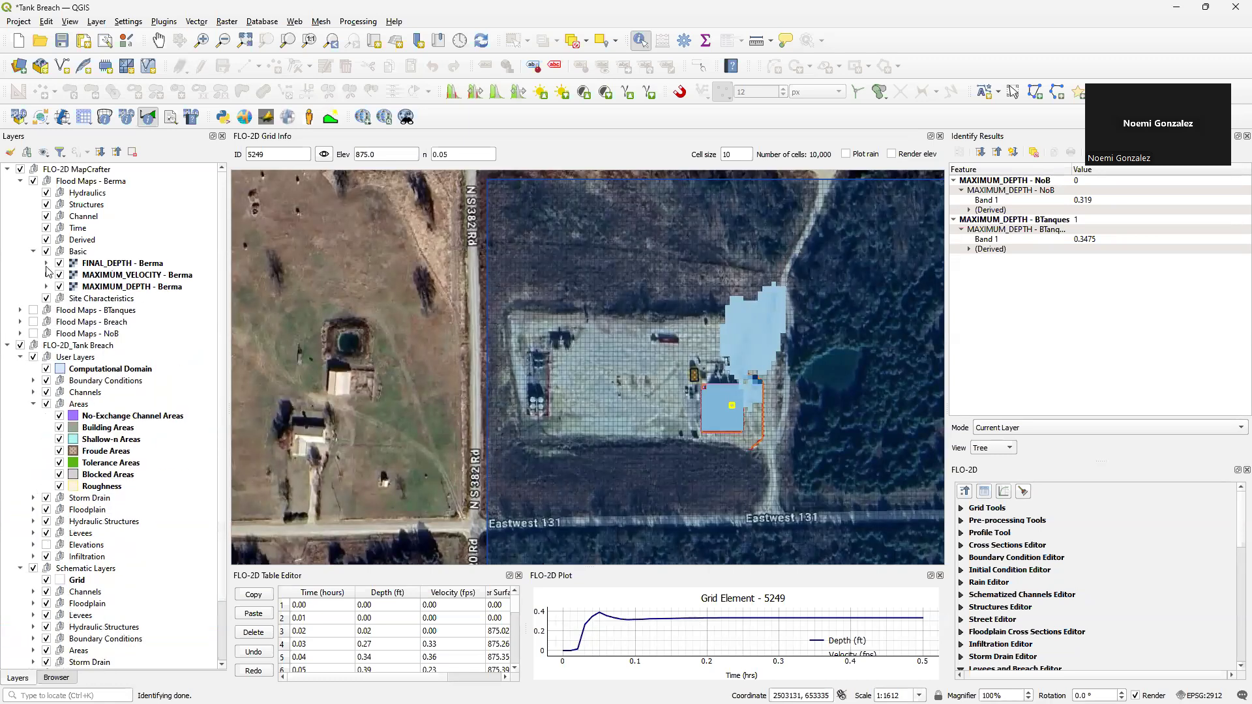
Step: Hide the Berma final depth and velocity rasters, leaving only MAXIMUM_DEPTH - Berma displayed around the container and berm
left_click(117, 288)
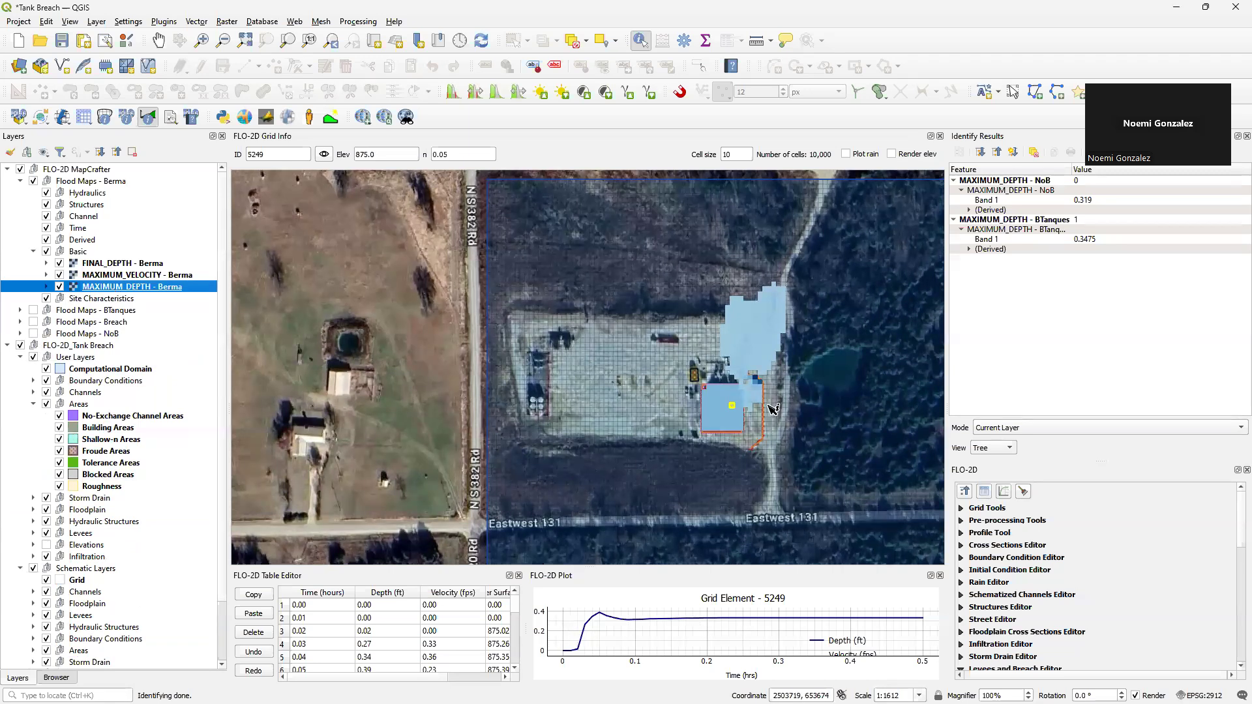
scroll(786, 417, "up", 1)
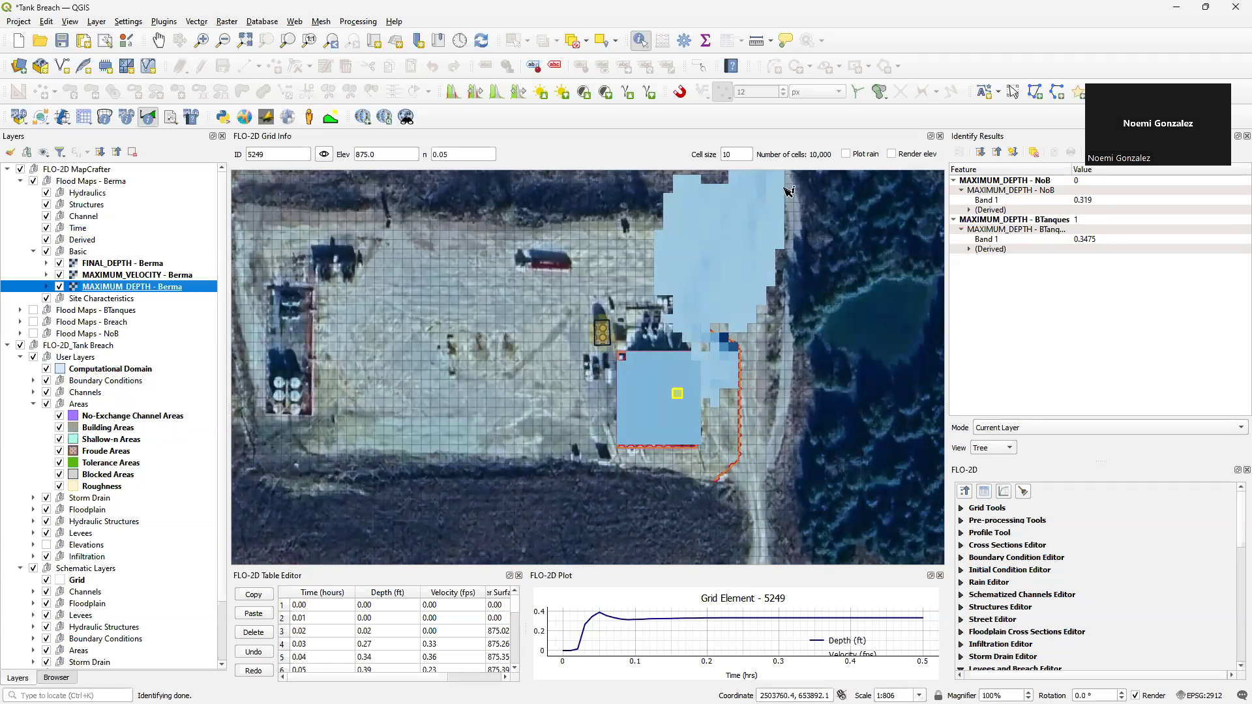
left_click(60, 287)
left_click(60, 275)
left_click(60, 263)
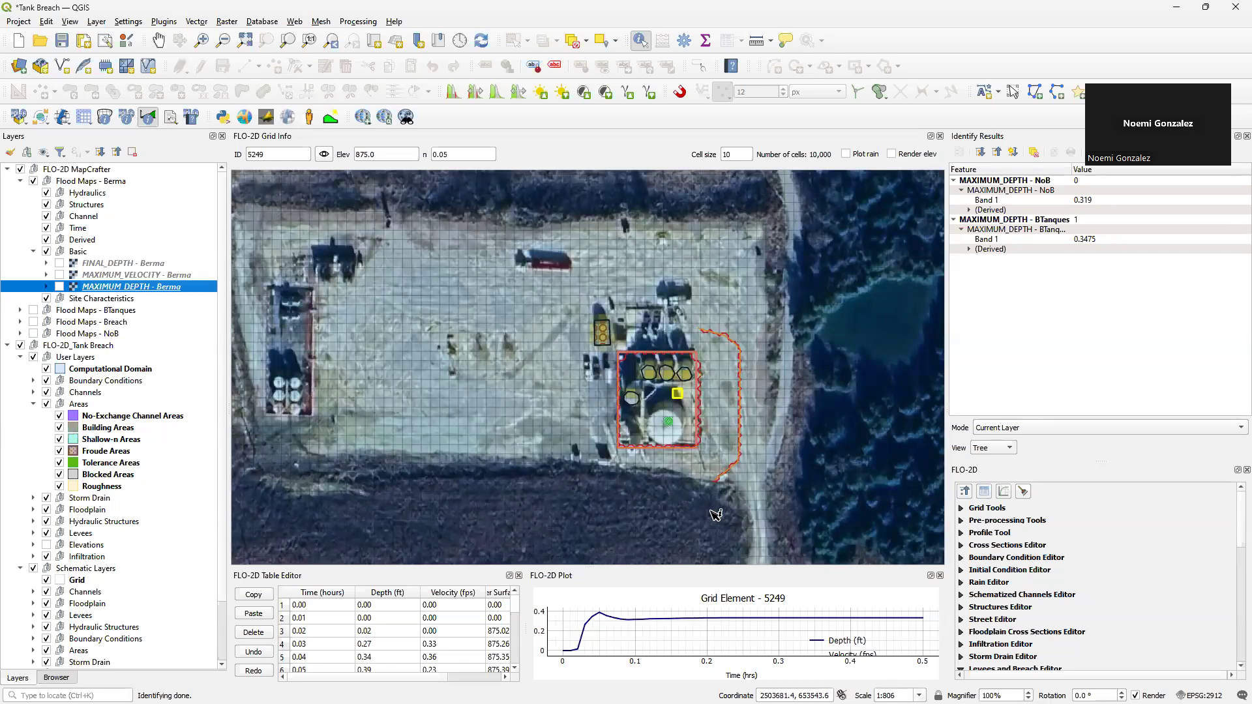
left_click(60, 287)
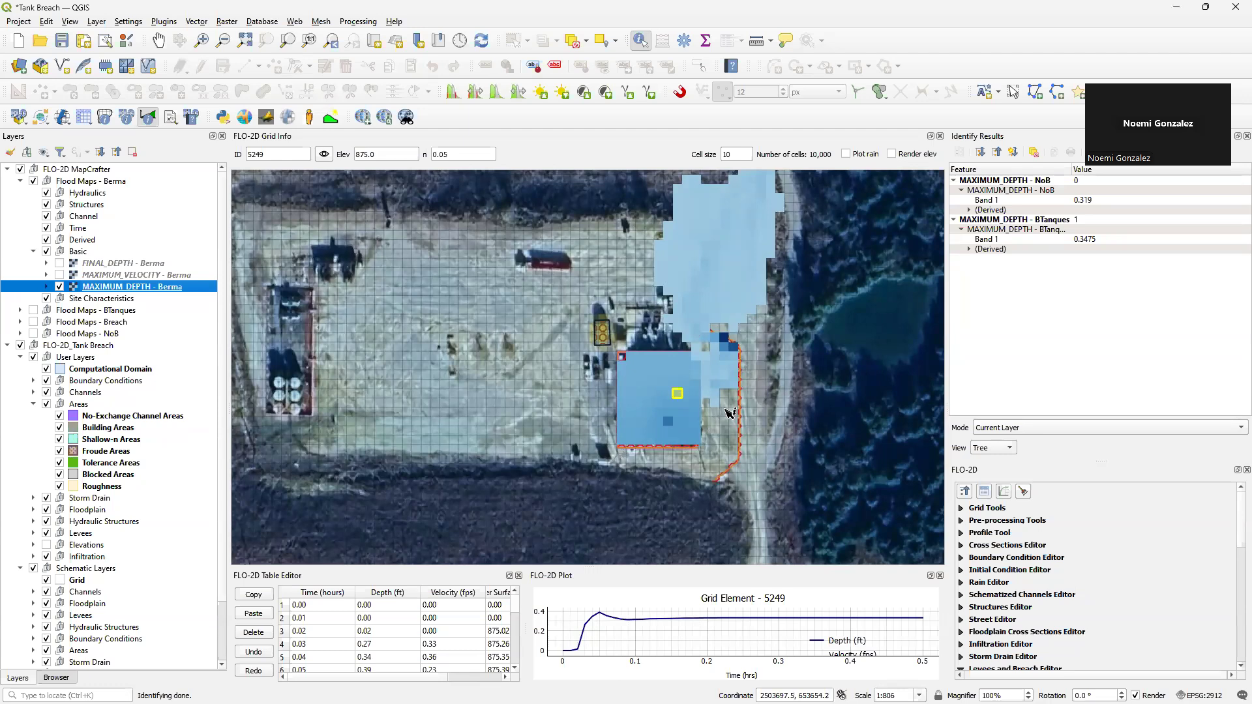
Step: Switch from QGIS to the Zoom meeting windows
mouse_move(676, 702)
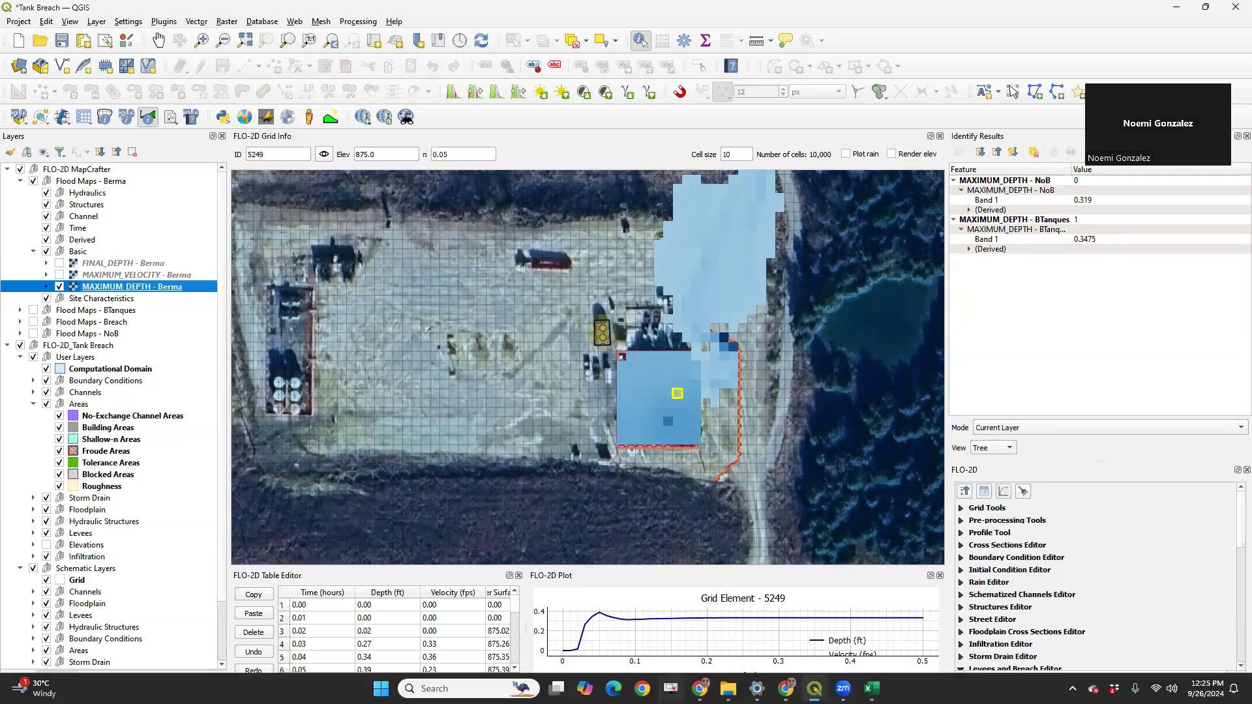
left_click(843, 688)
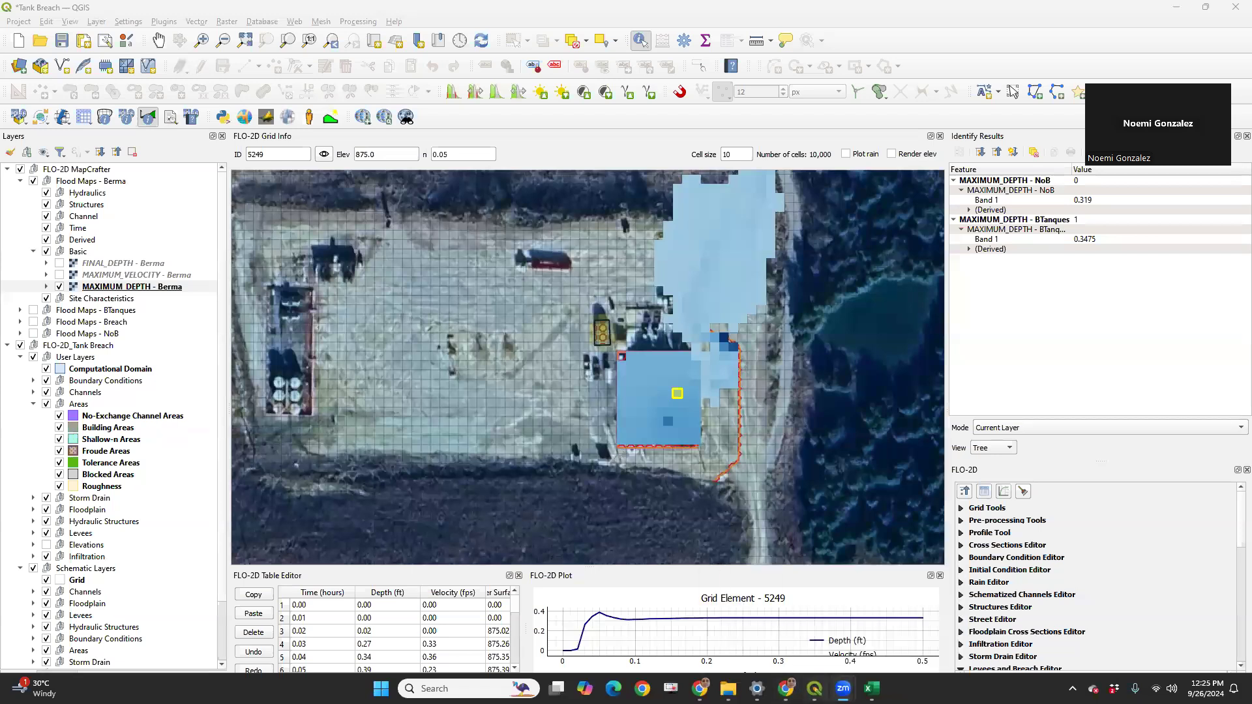
mouse_move(850, 681)
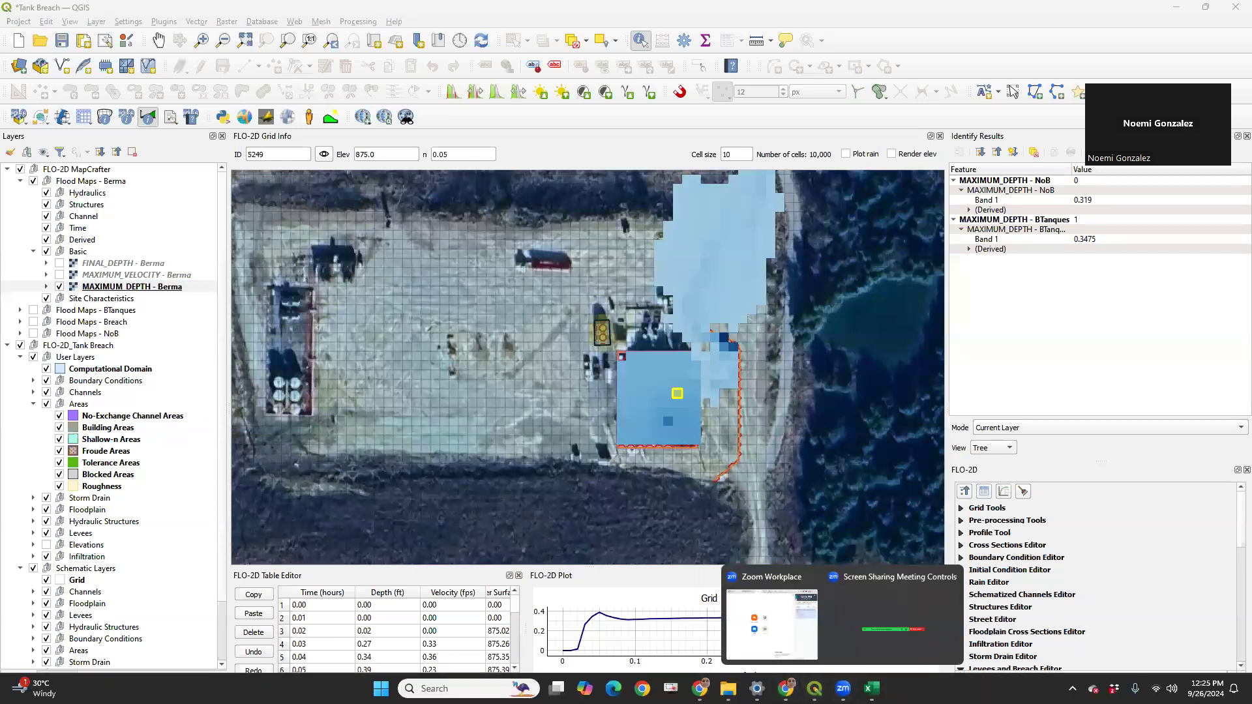
key("alt+Tab")
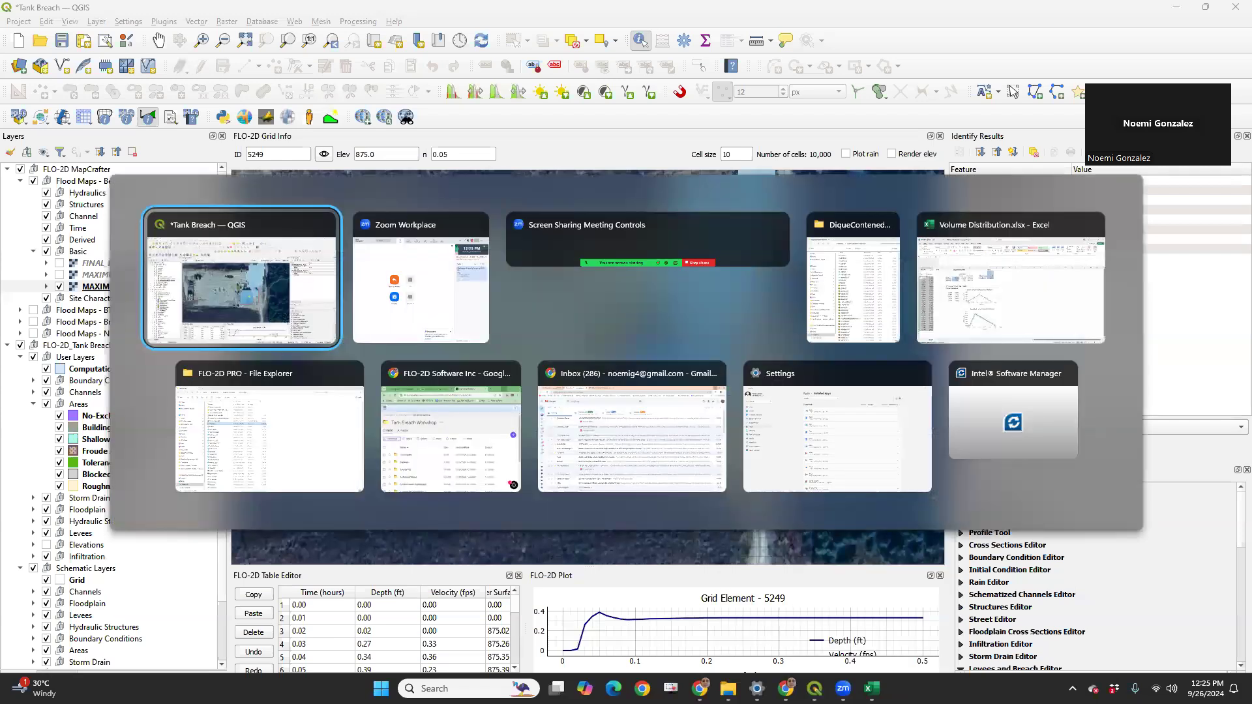
key("alt+Tab")
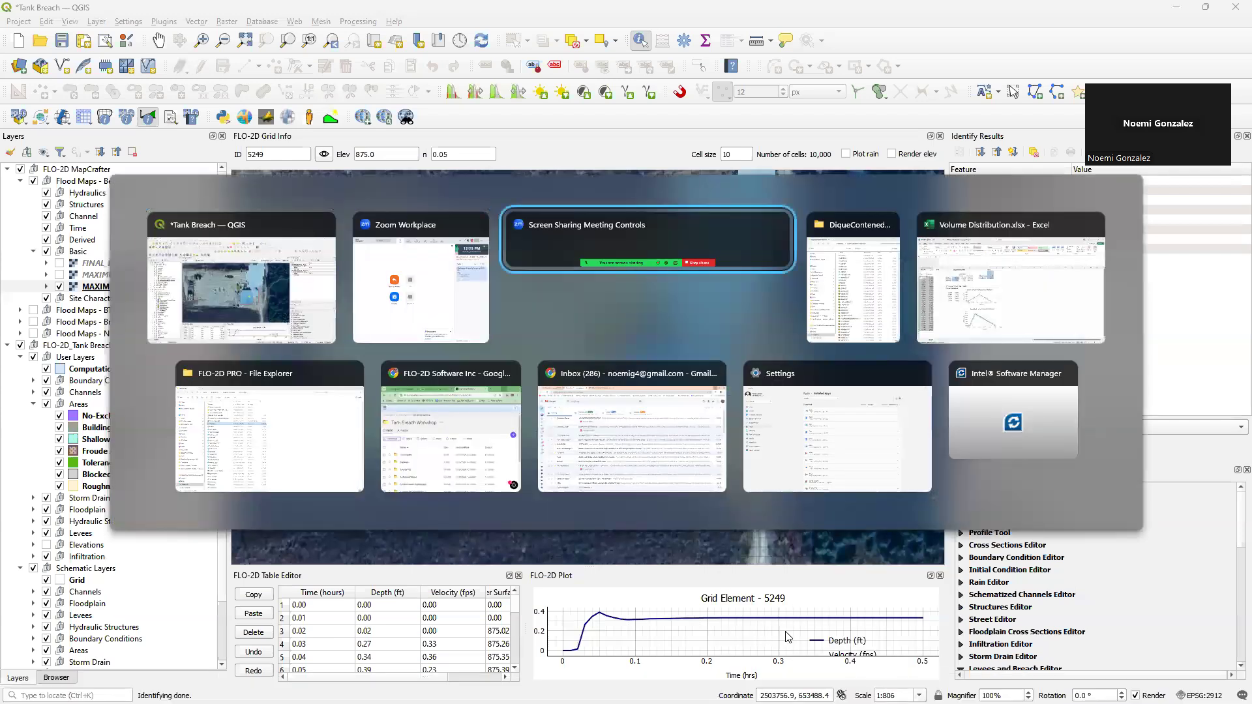